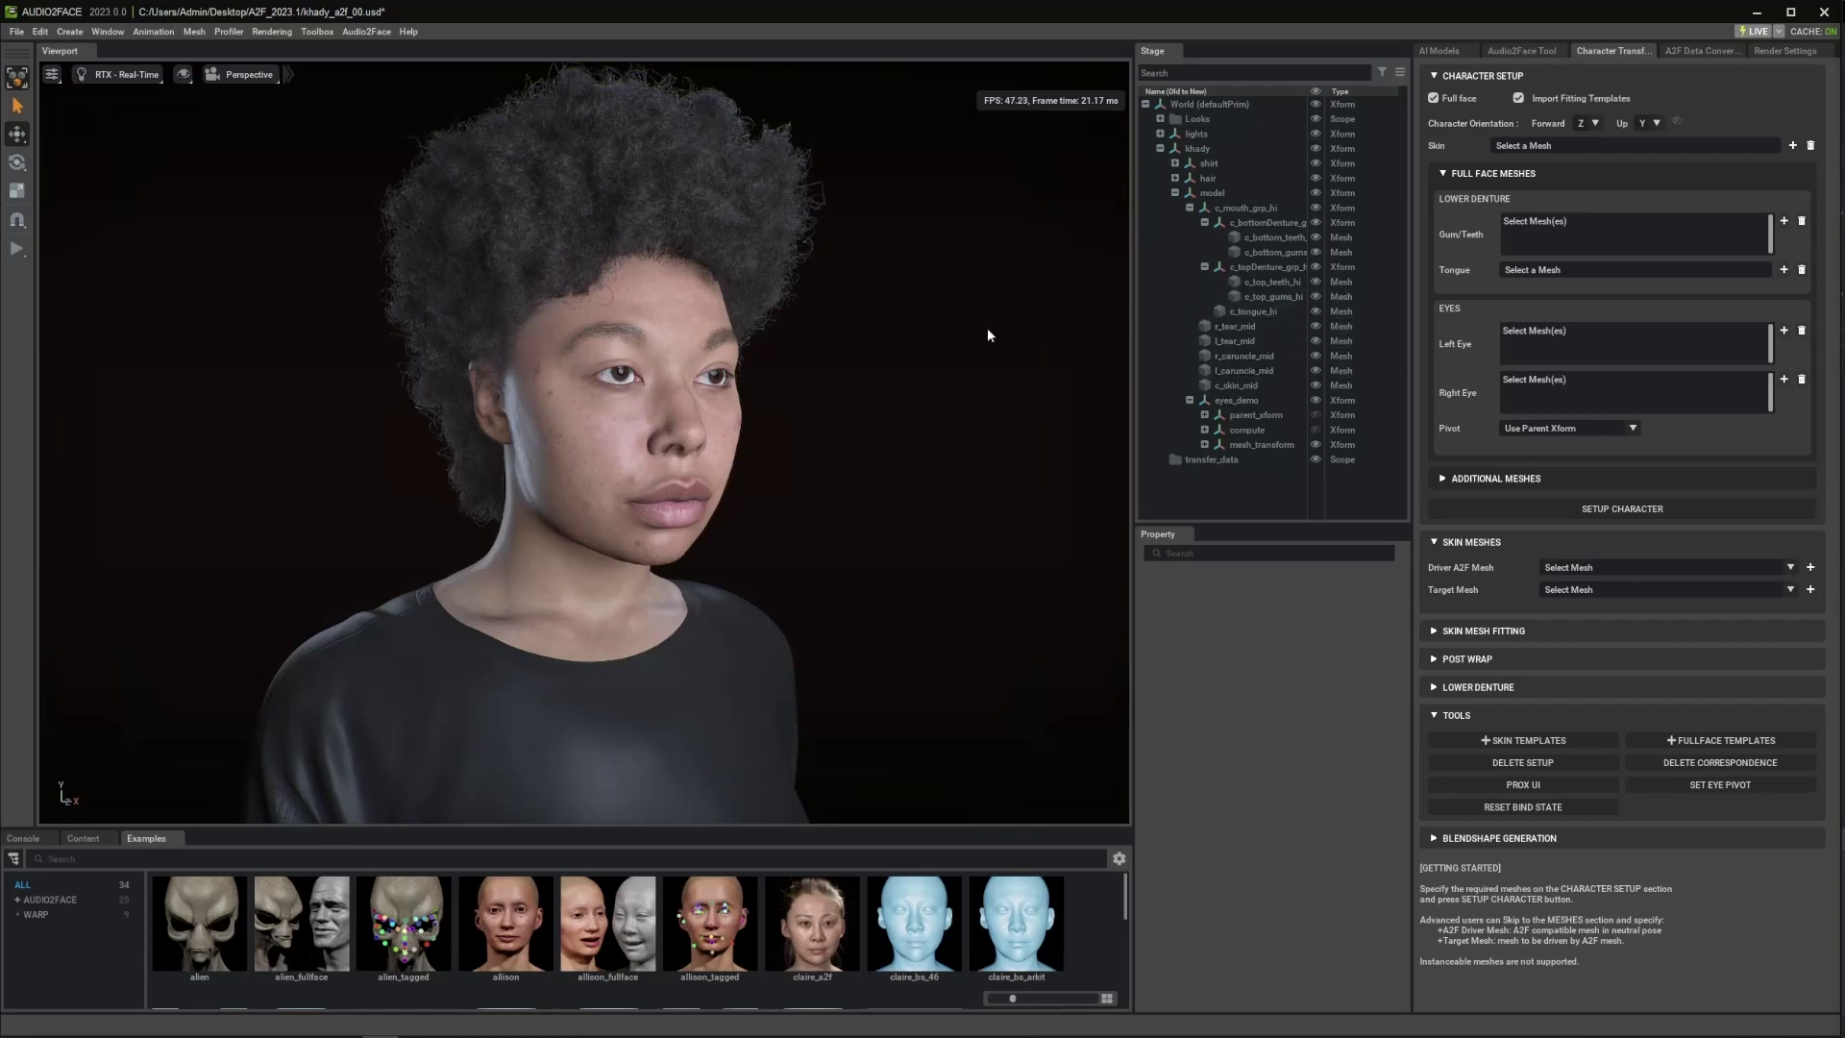
- Examine the character's skin, right eye, lower teeth and tongue meshes in the viewport and scene hierarchy
click(625, 474)
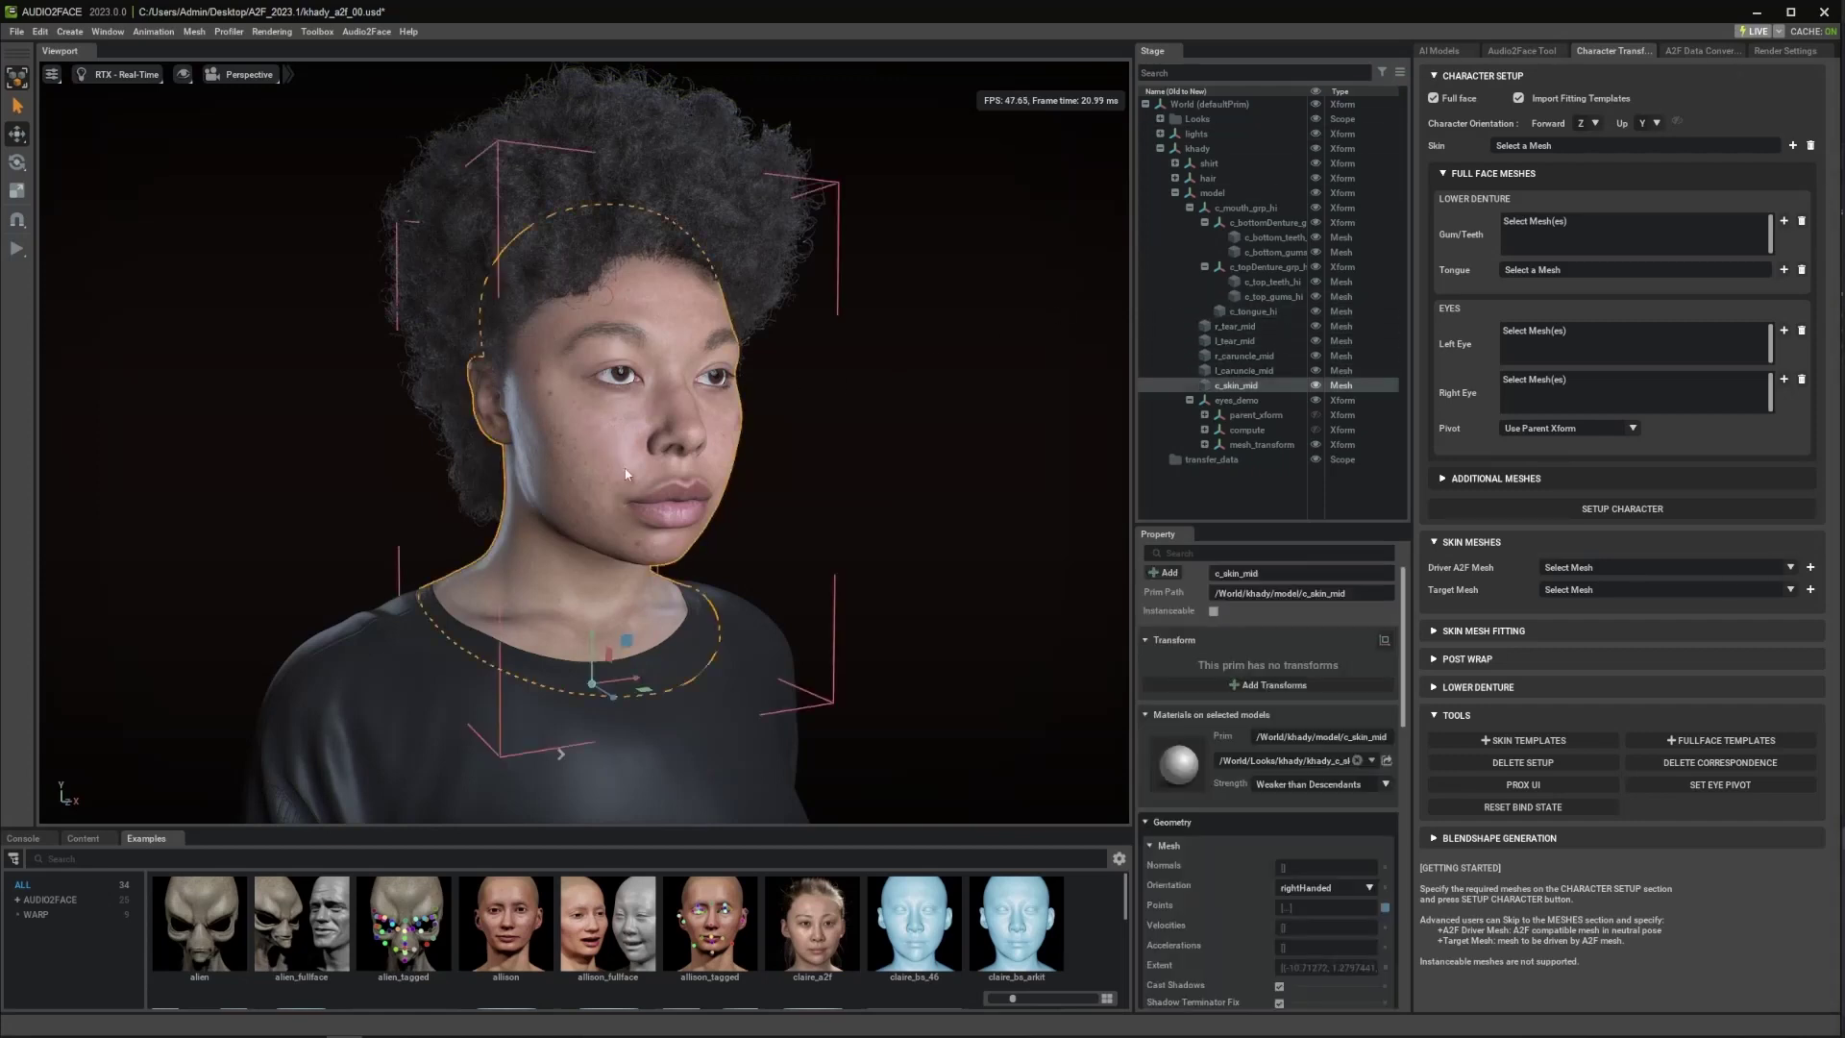
click(625, 385)
click(1255, 241)
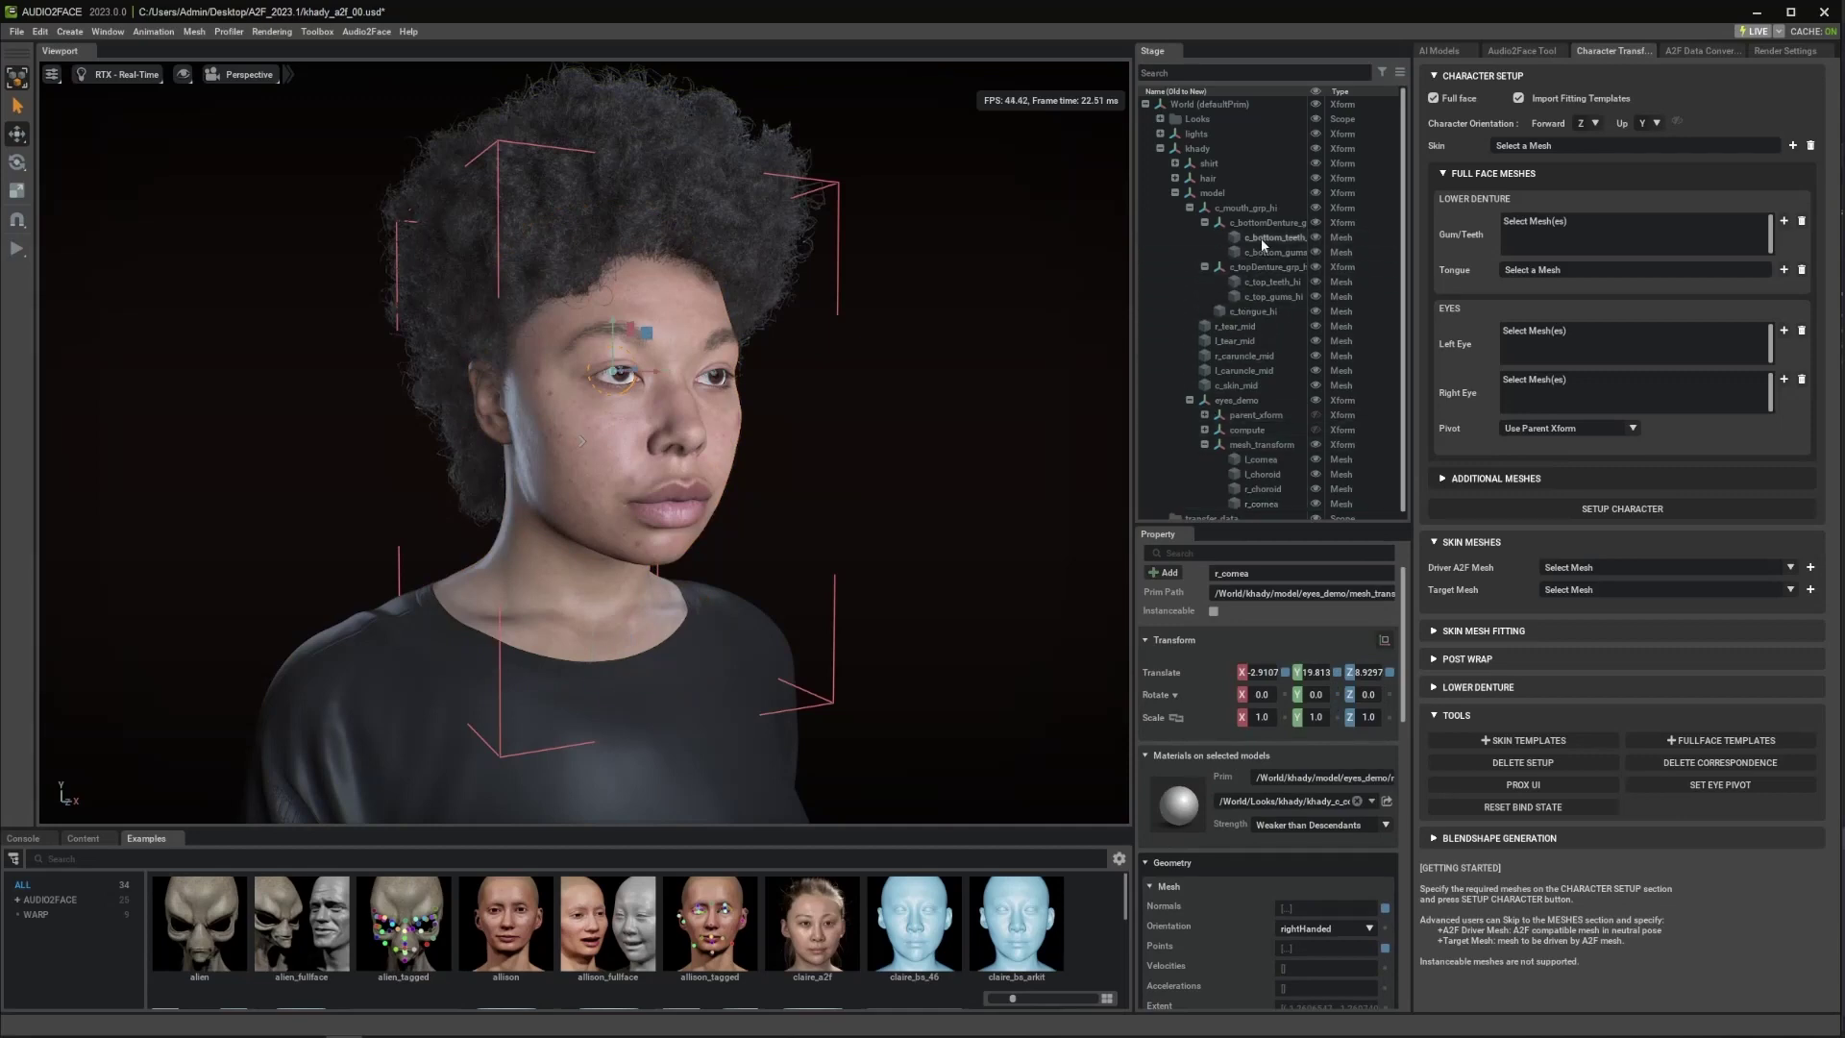
ctrl+click(1255, 242)
click(1266, 308)
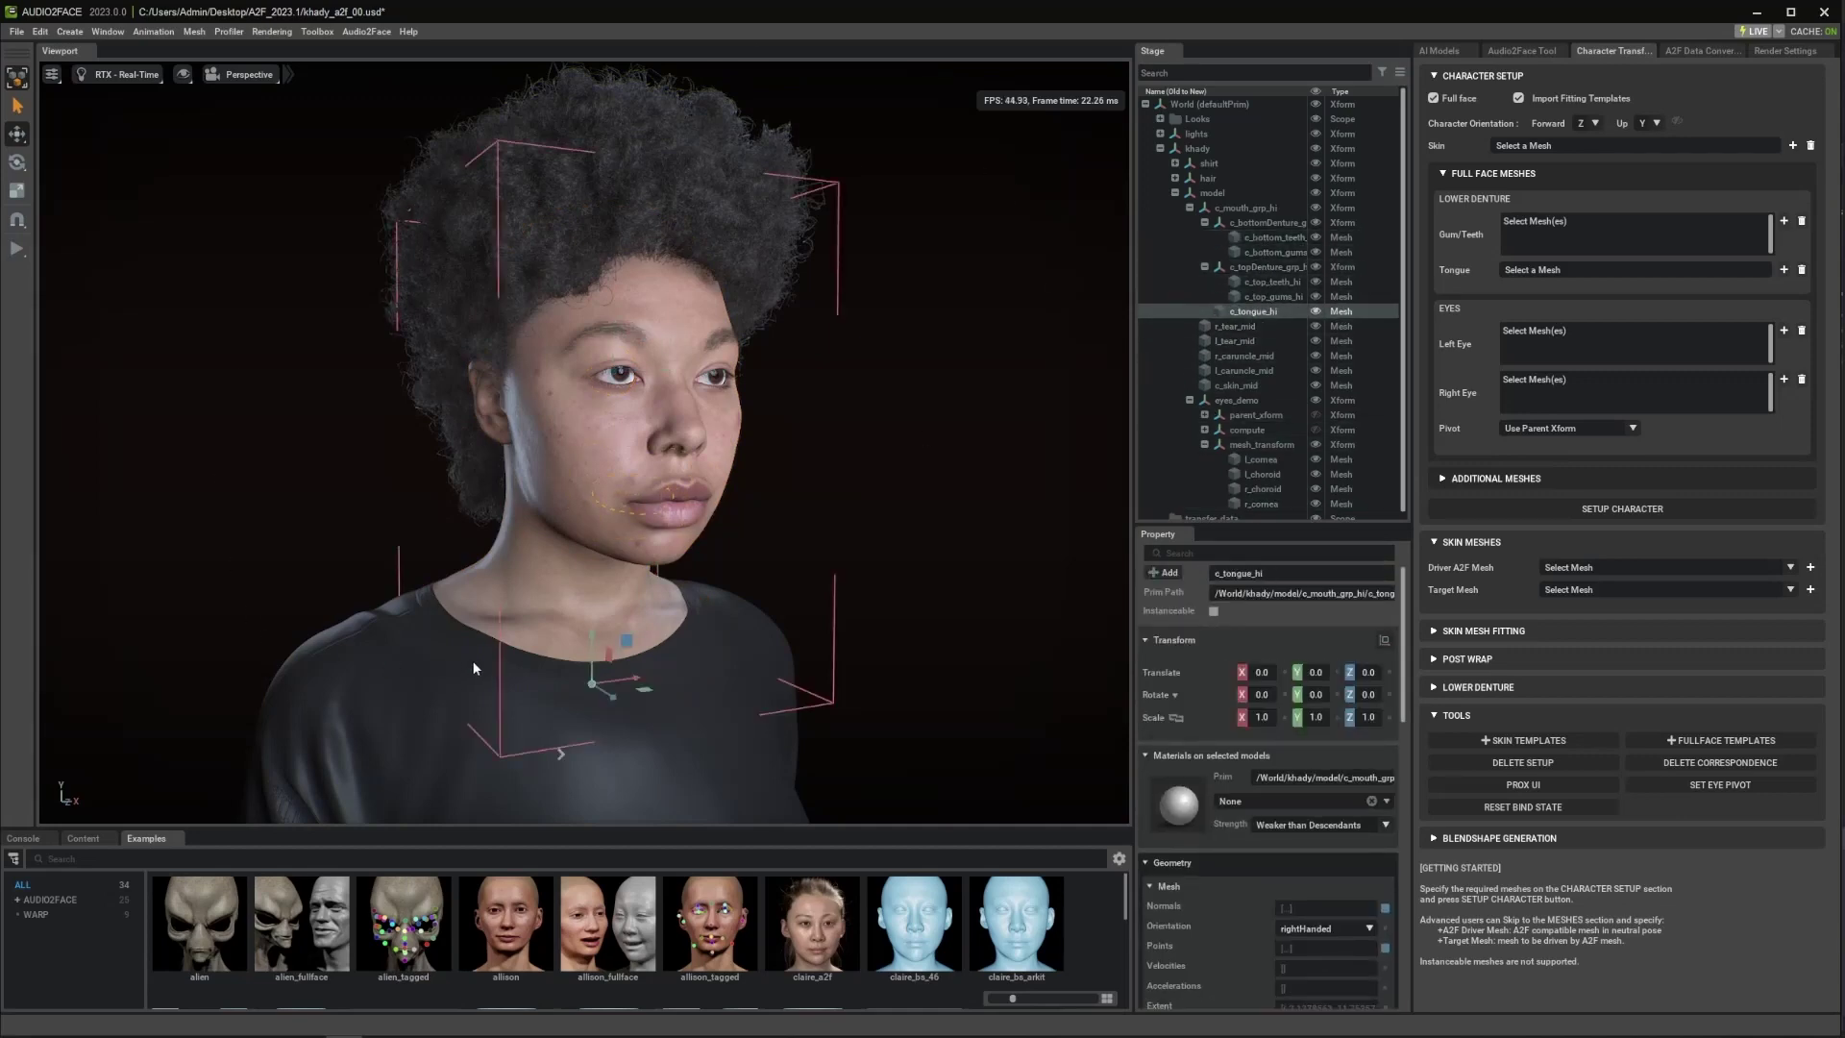
click(902, 435)
- Assign c_skin_mid as the character's skin mesh and hide the orientation guide in the viewport
click(697, 456)
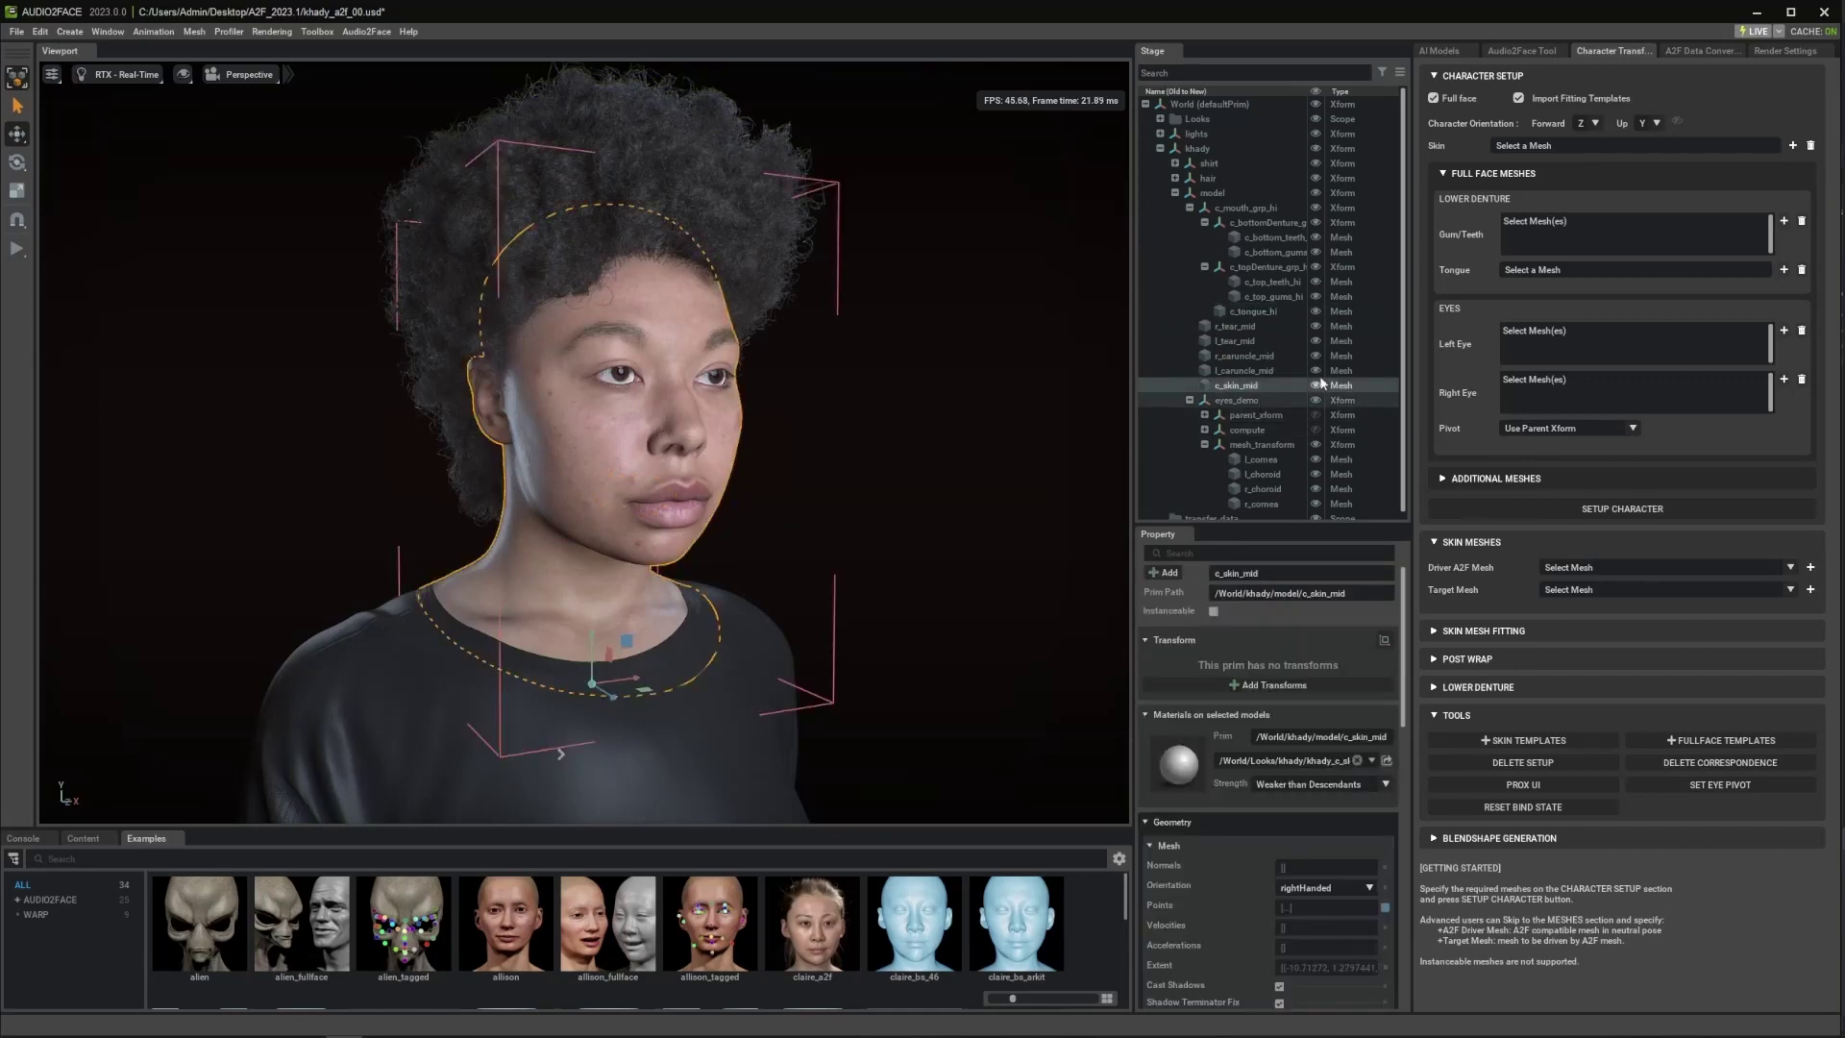
click(1790, 146)
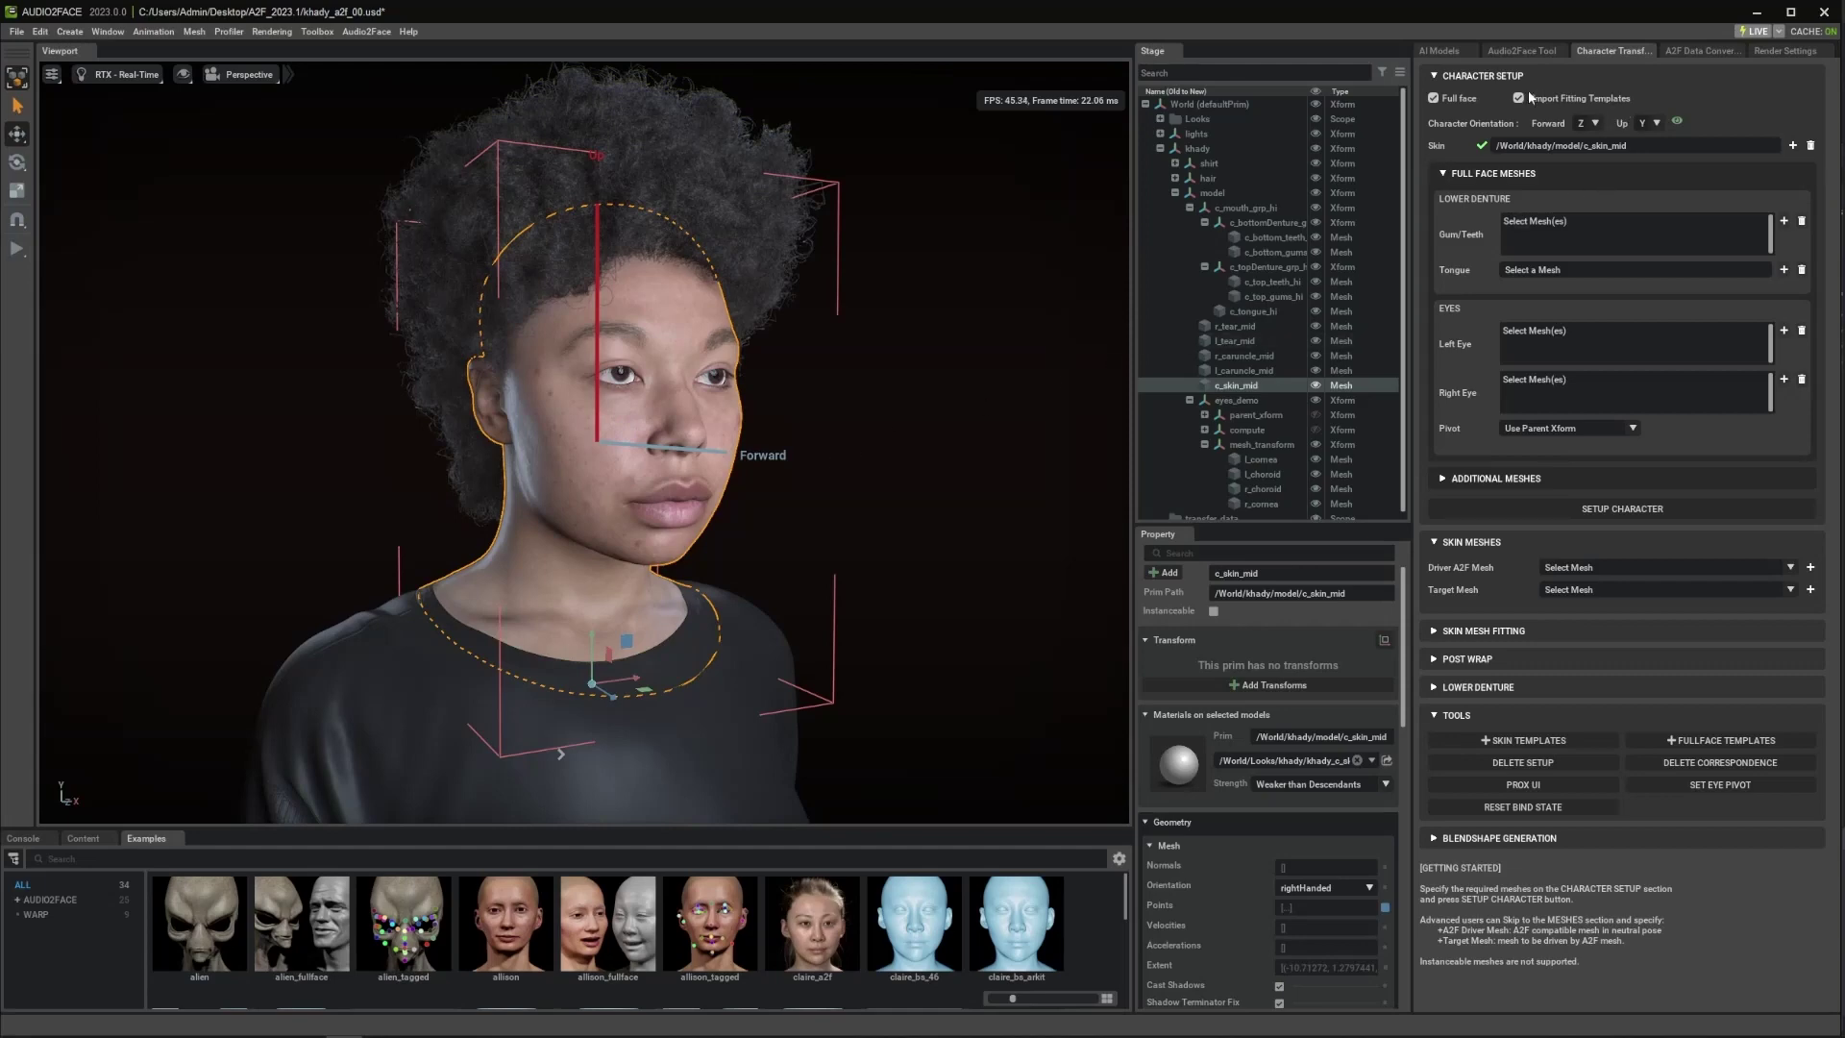
click(1679, 122)
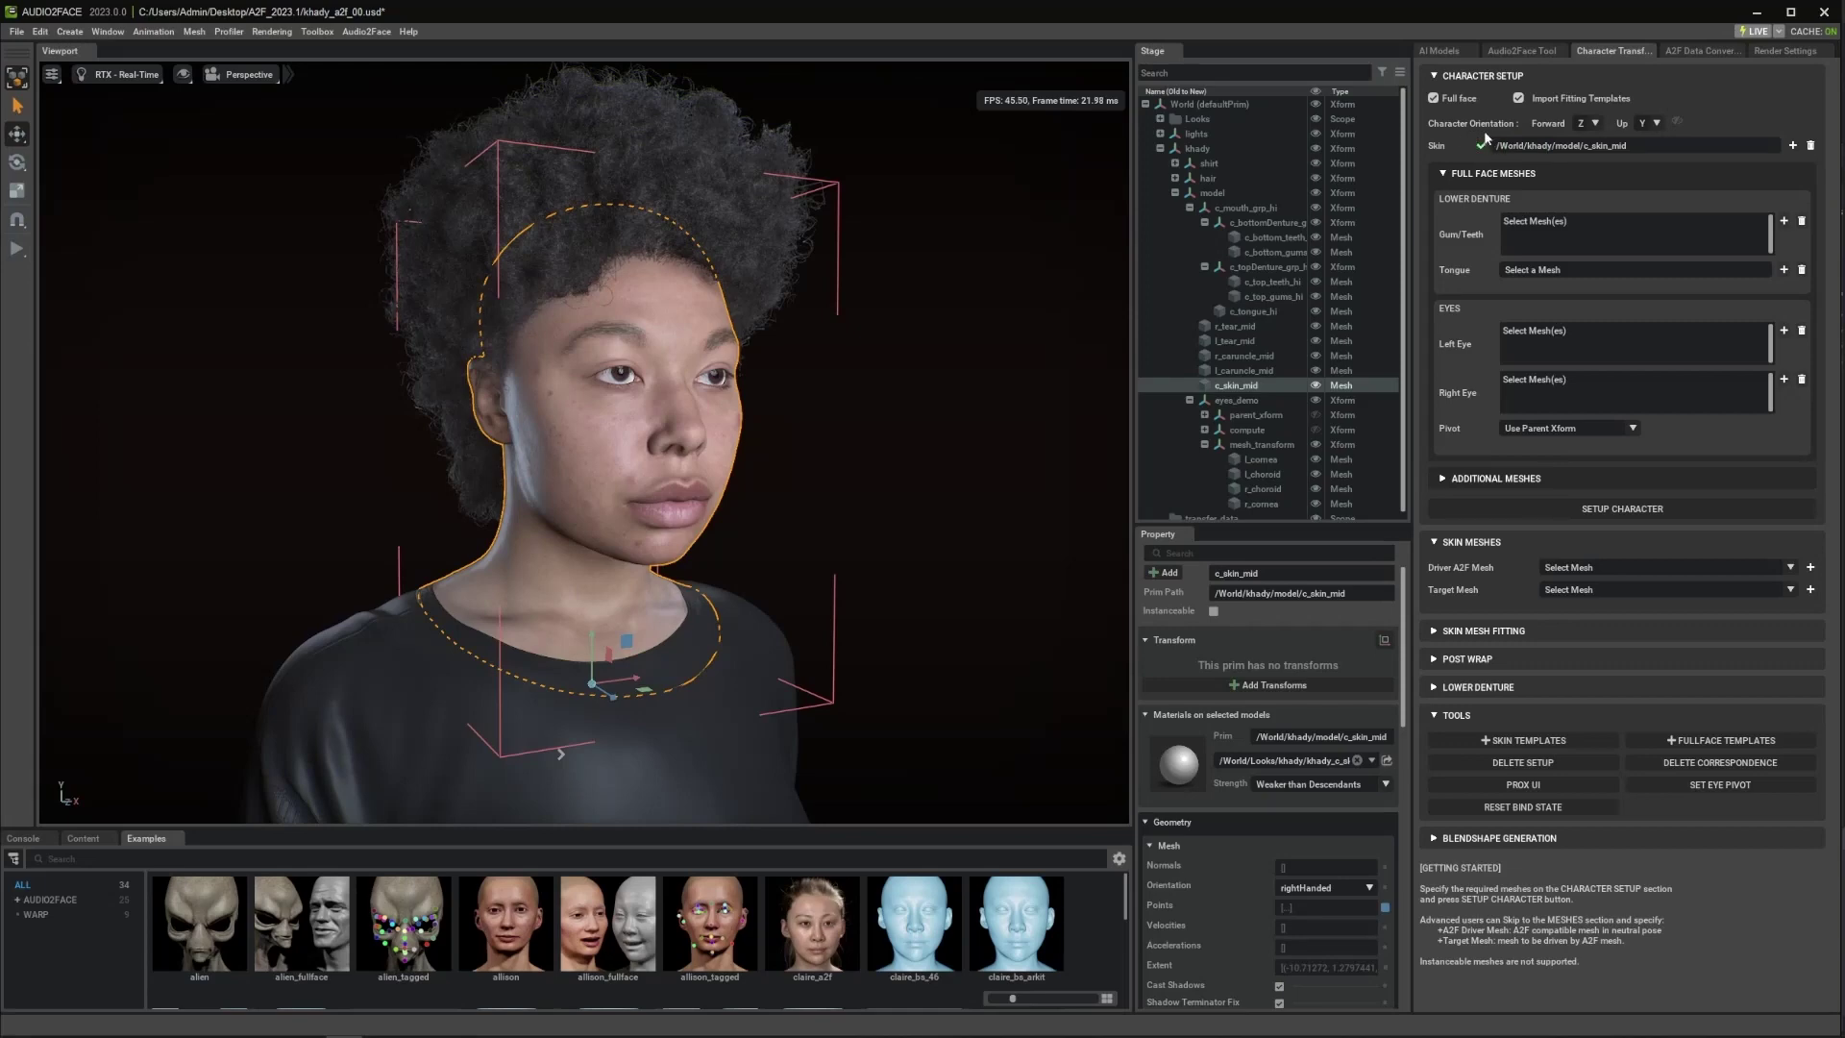
- Assign c_bottom_teeth_hi and the bottom gums mesh to the lower denture's Gum/Teeth and c_tongue_hi to Tongue
click(1270, 238)
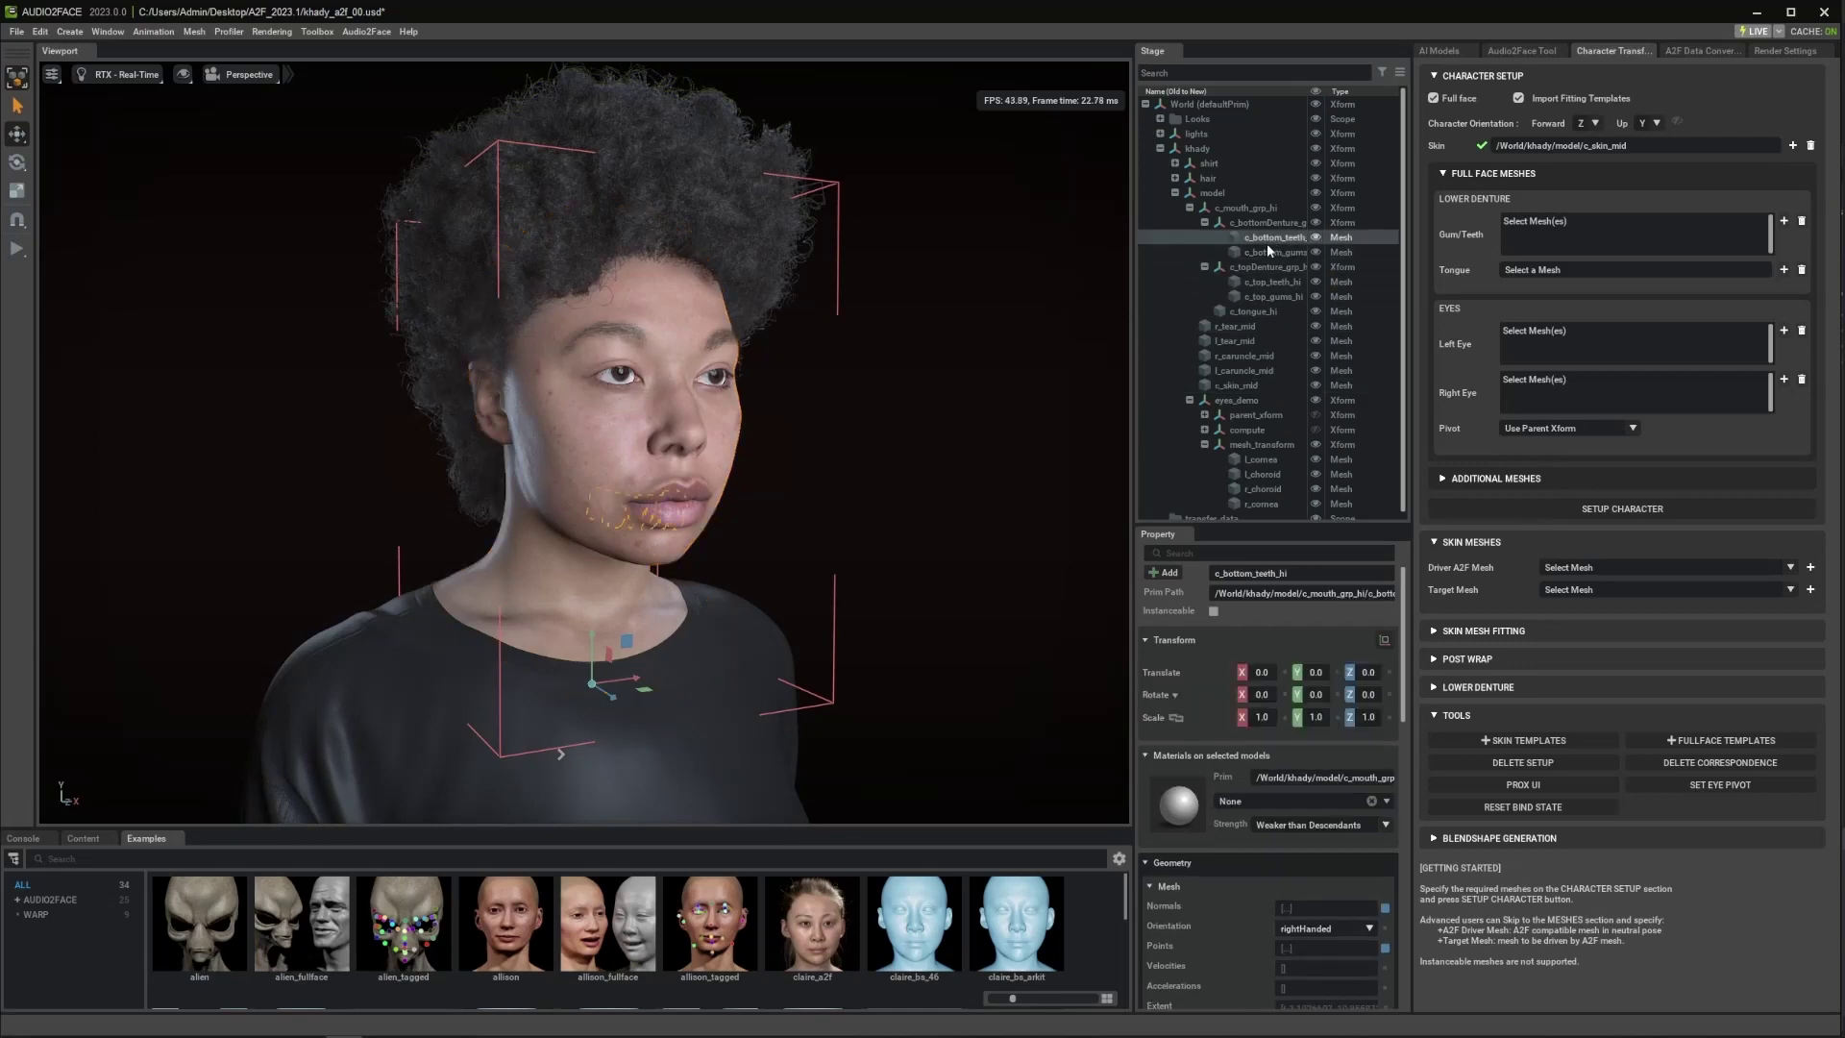
ctrl+click(1270, 252)
click(1784, 221)
click(1259, 311)
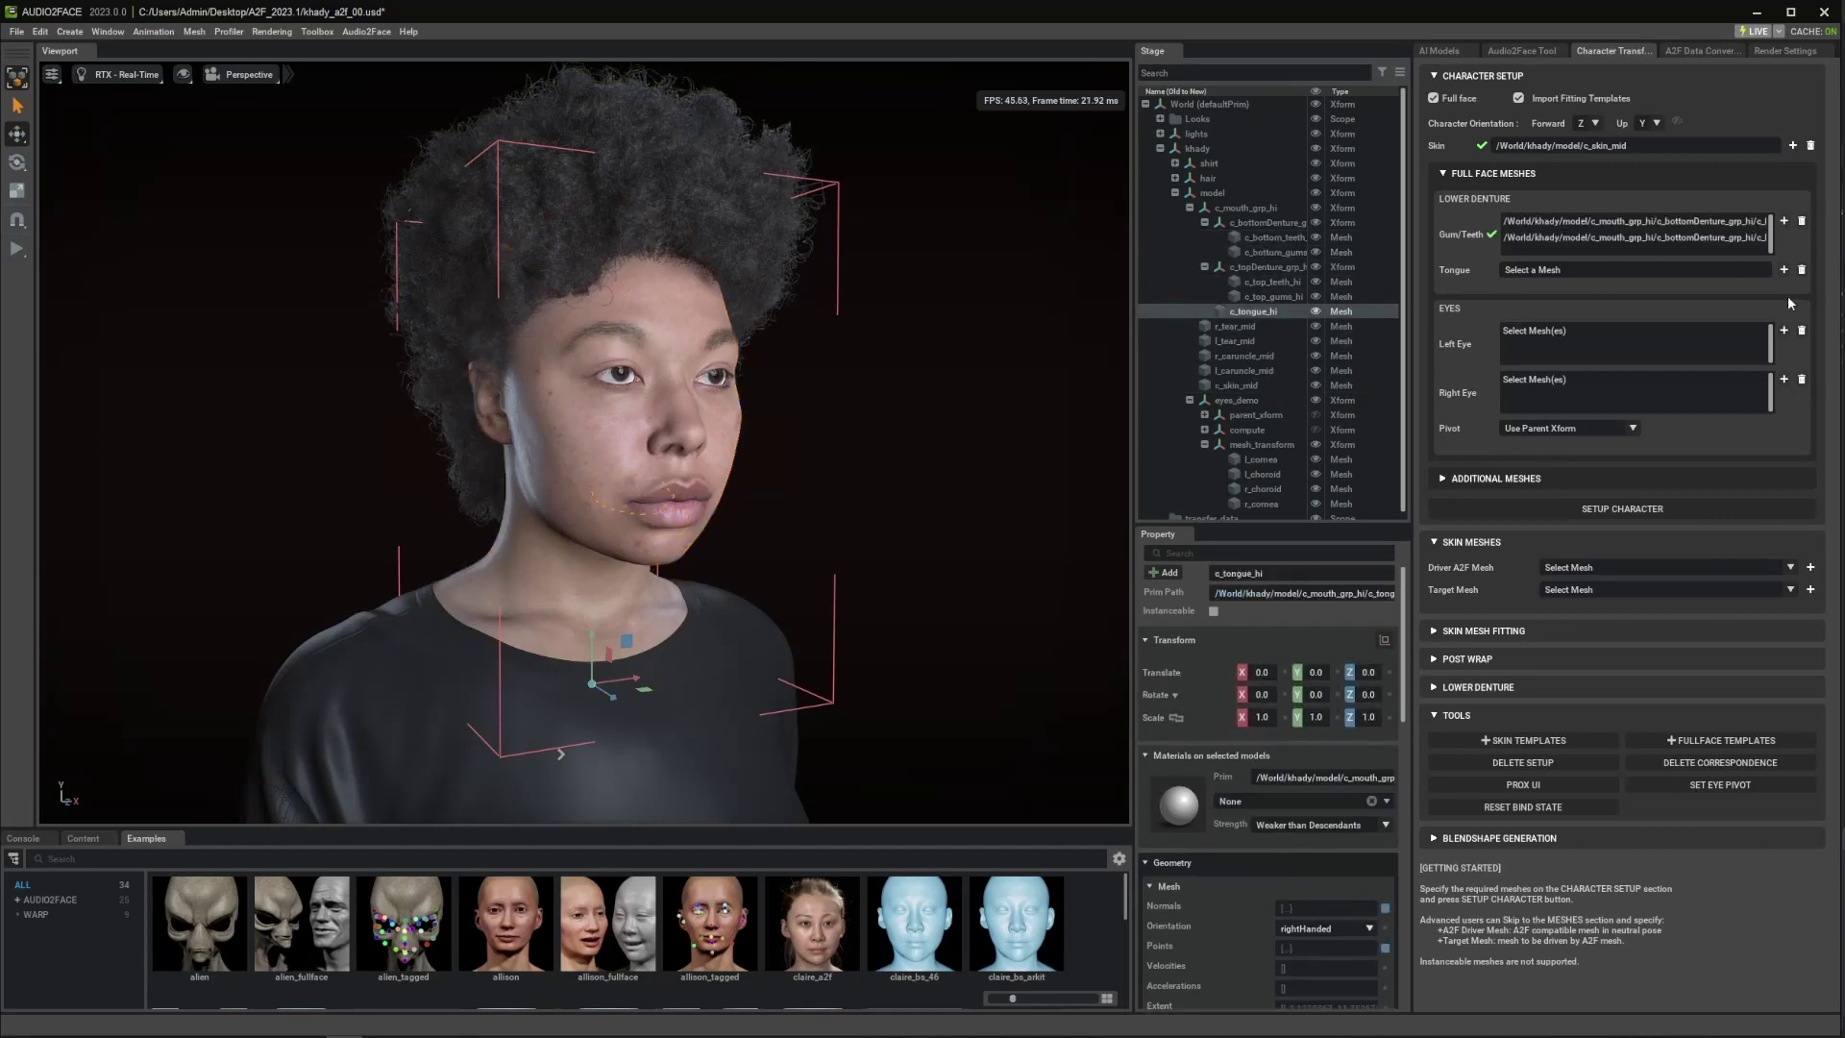
click(1784, 271)
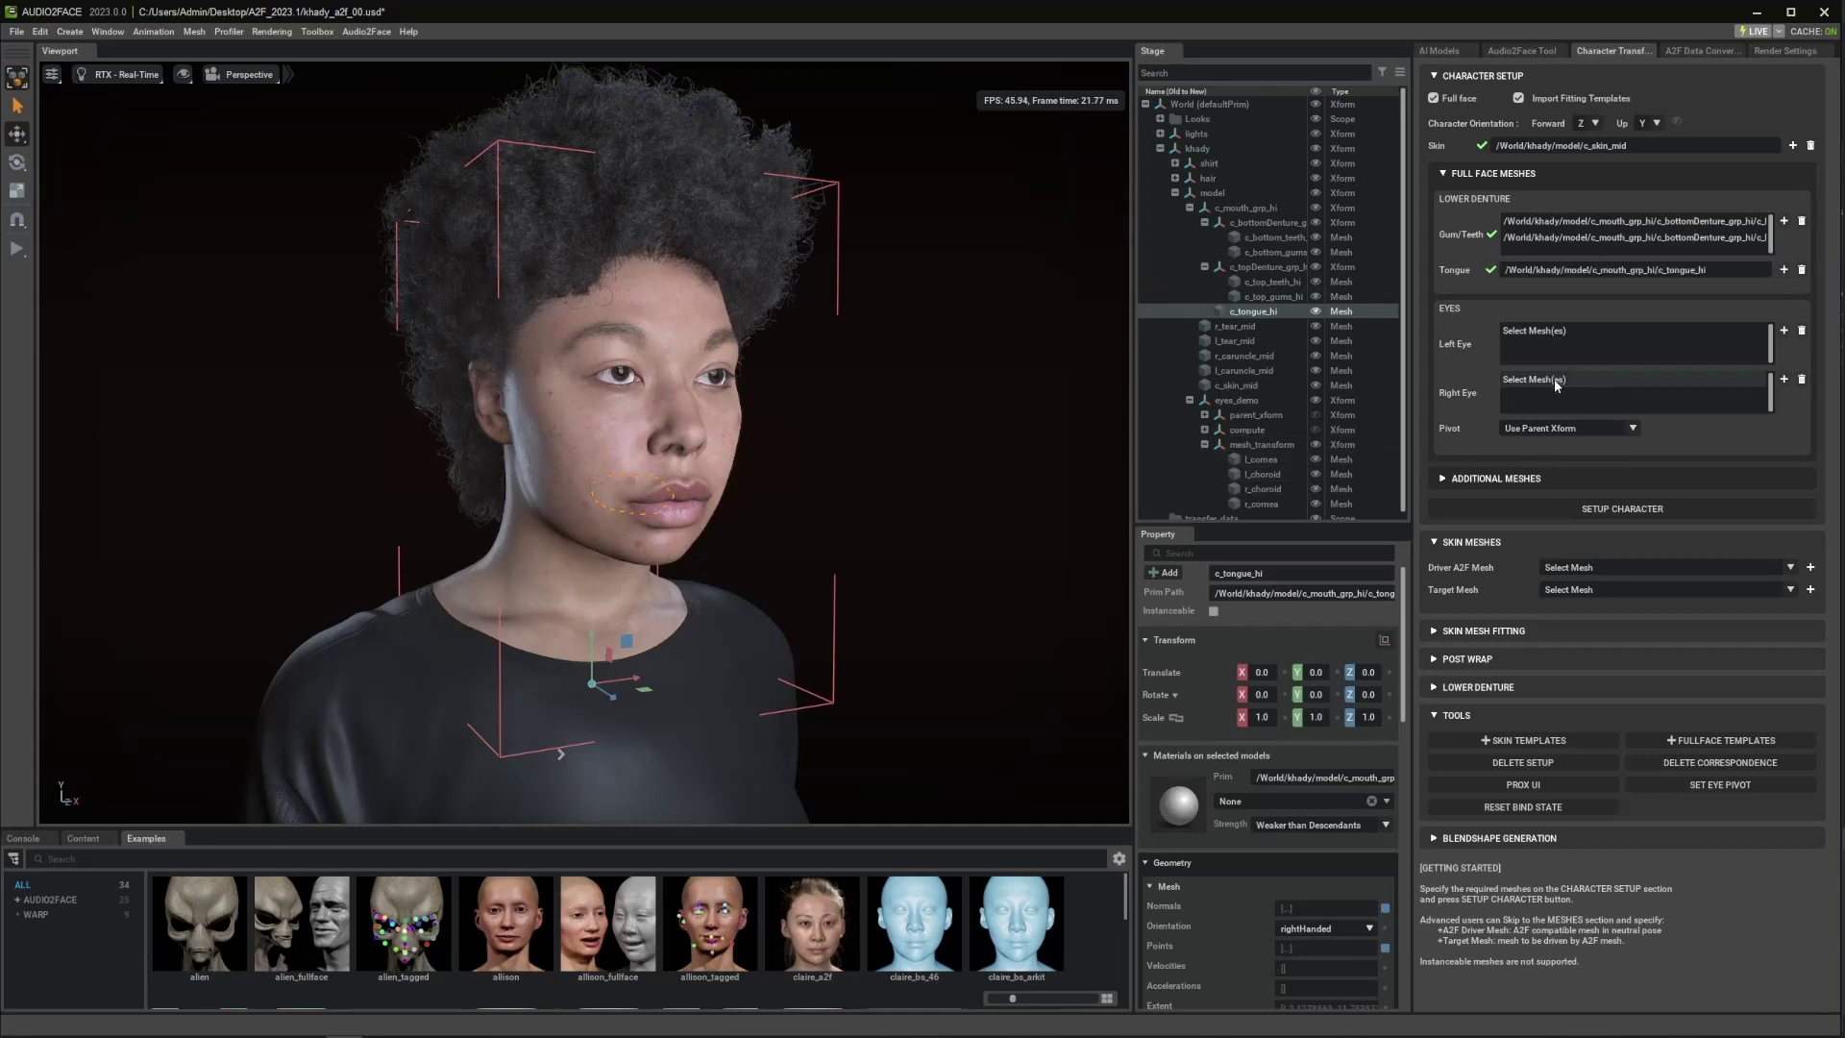
- Add the l_cornea and l_choroid meshes from the mesh_transform group to the left eye
scroll(1307, 388, down, 1)
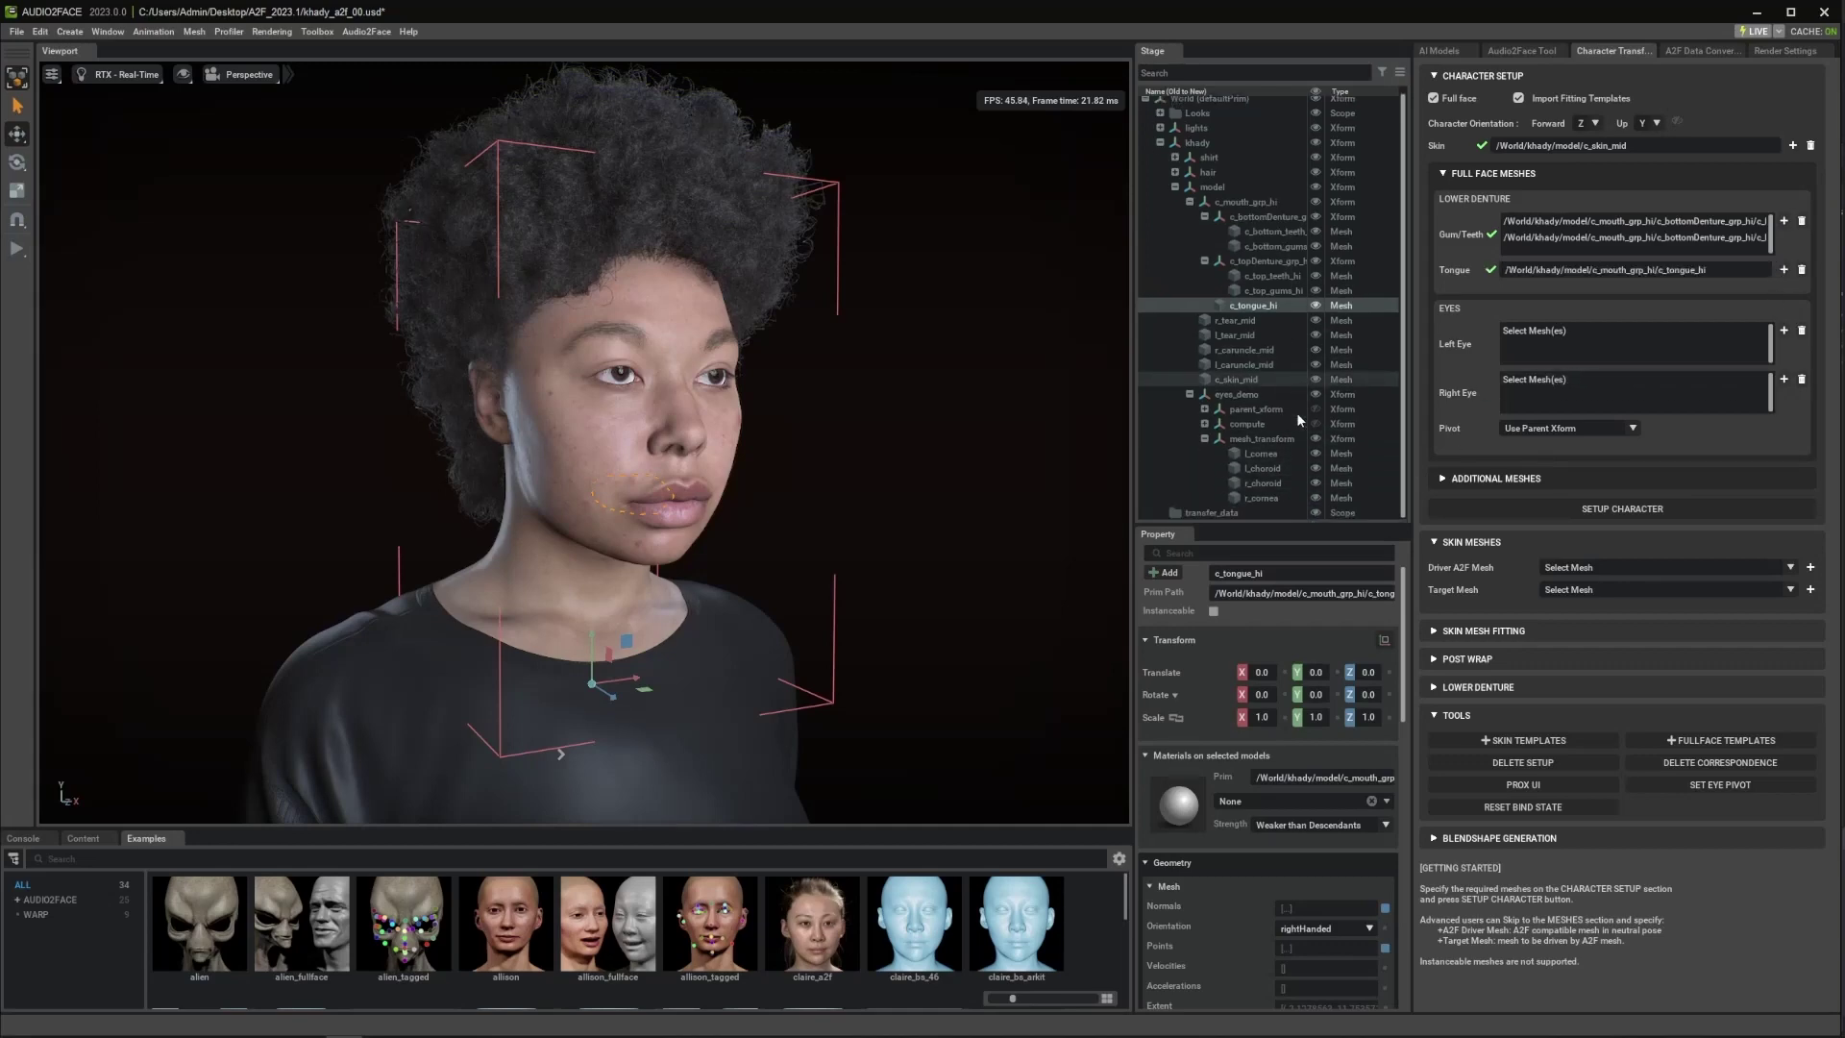
ctrl+click(1278, 452)
ctrl+click(1276, 465)
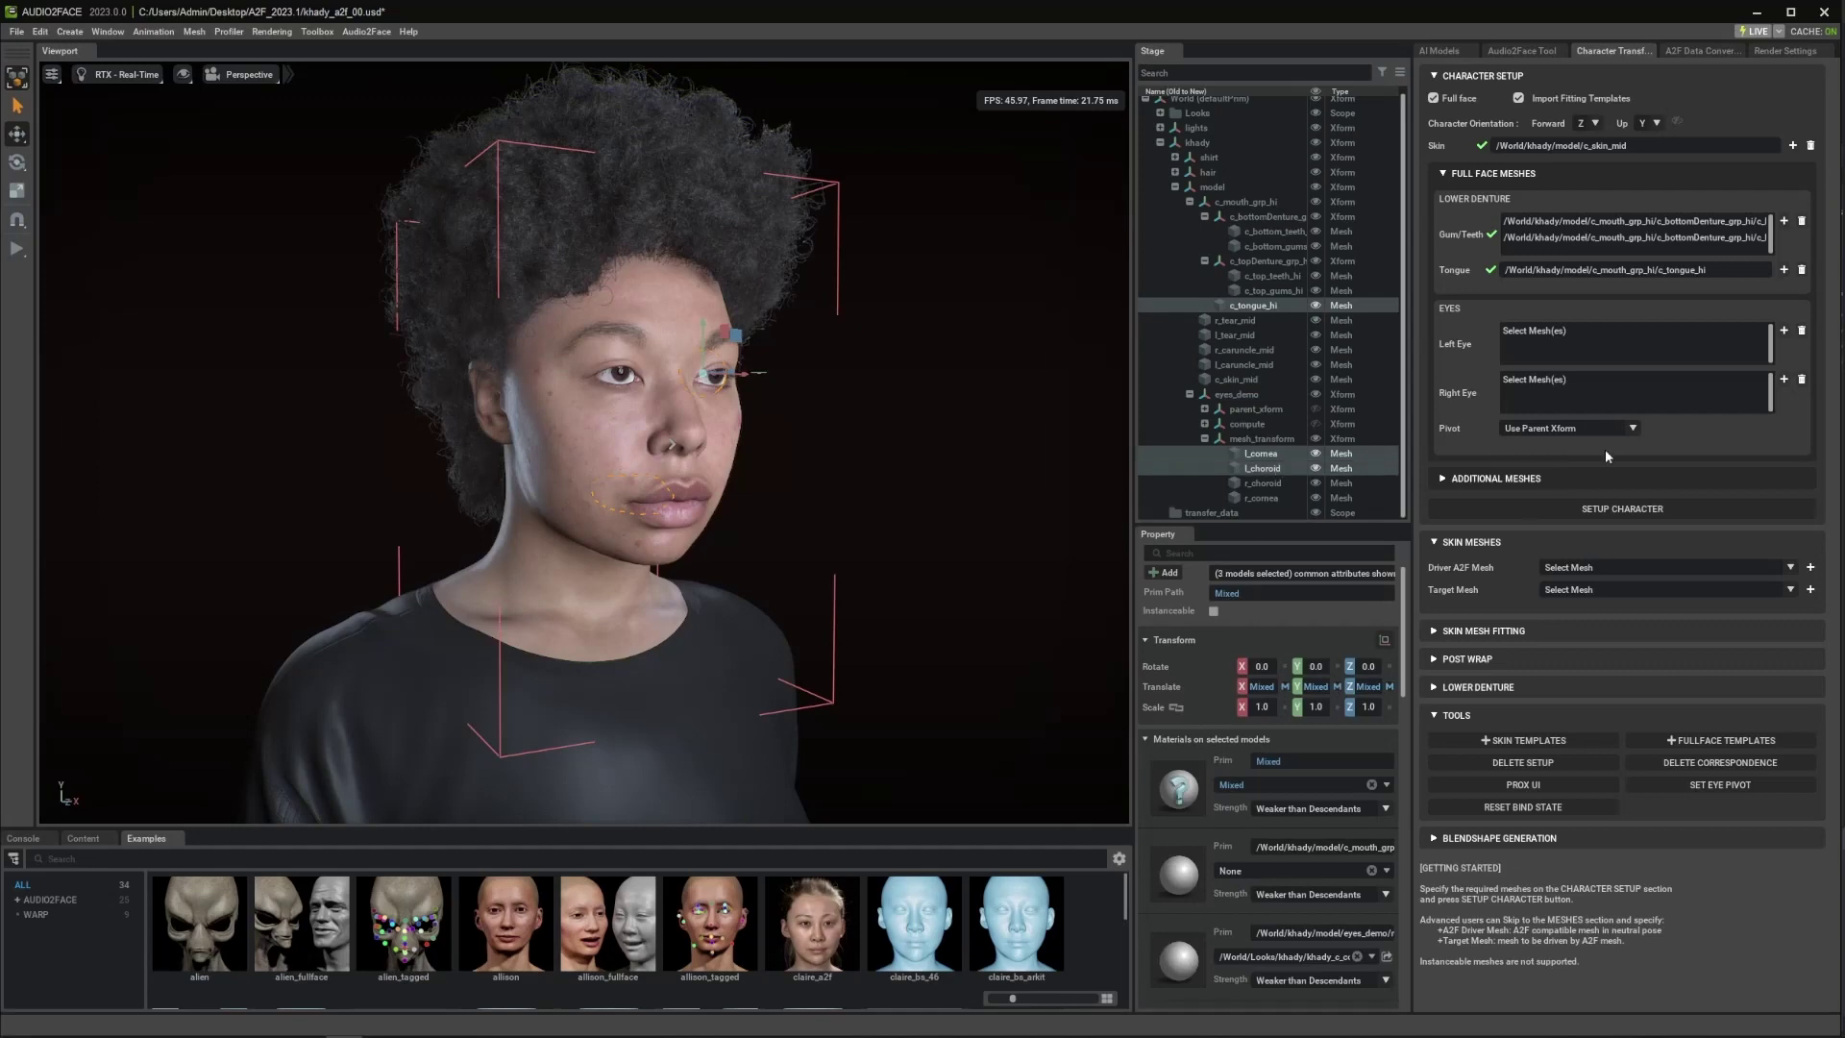
click(1785, 331)
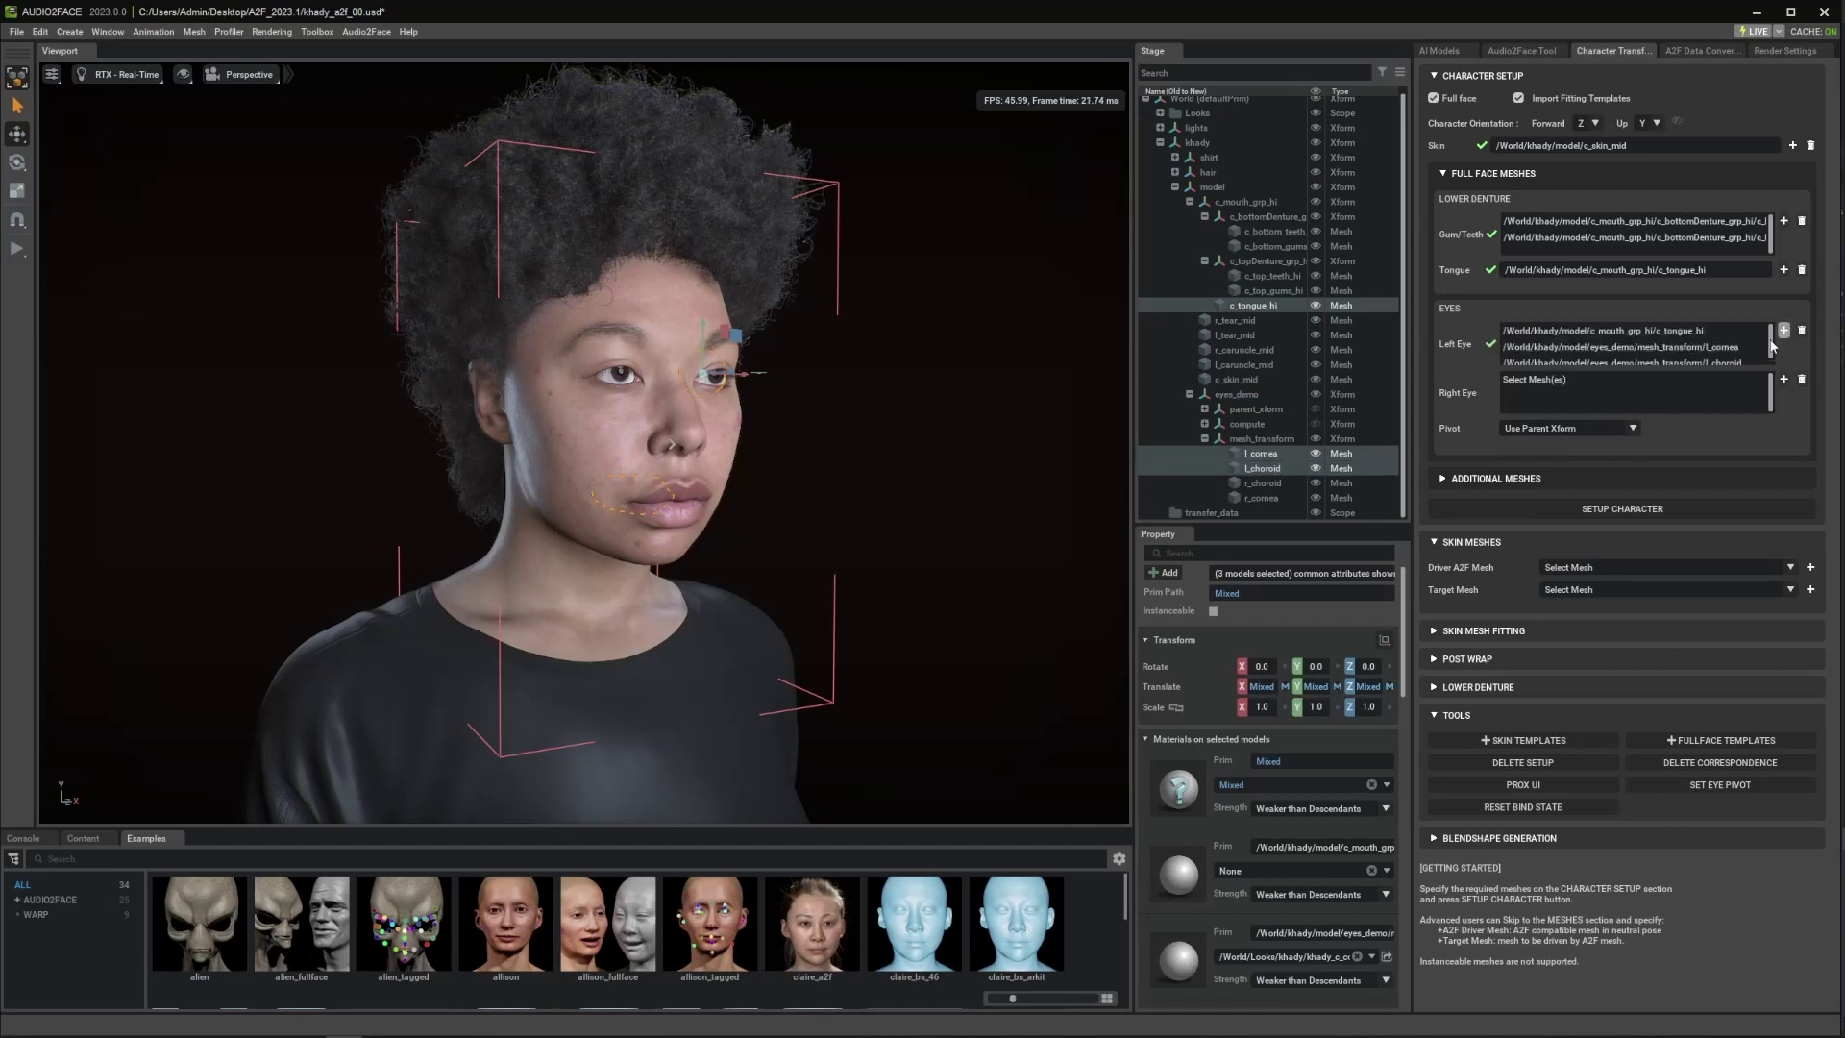
- Add the mesh_transform group's r_choroid and r_cornea to the right eye and remove the stray c_tongue_hi entry from the left eye
click(1303, 483)
ctrl+click(1278, 498)
click(1784, 380)
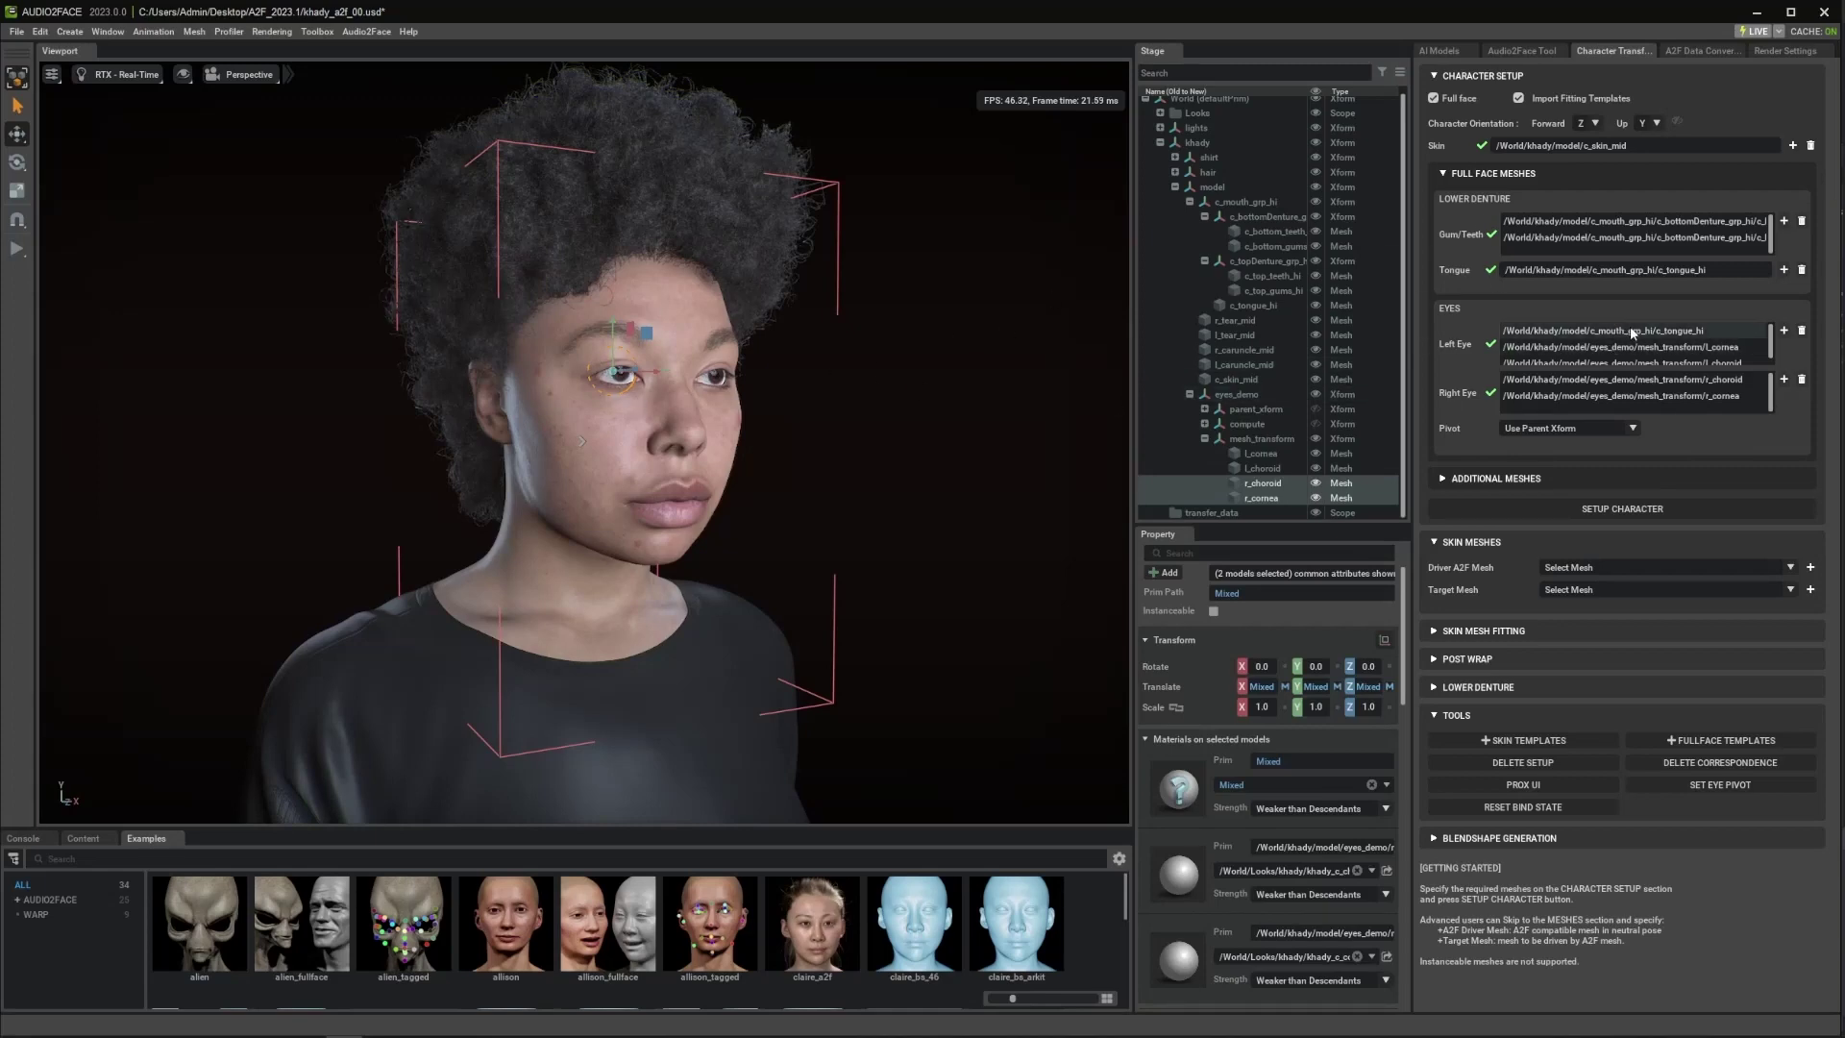
click(1707, 333)
click(1801, 329)
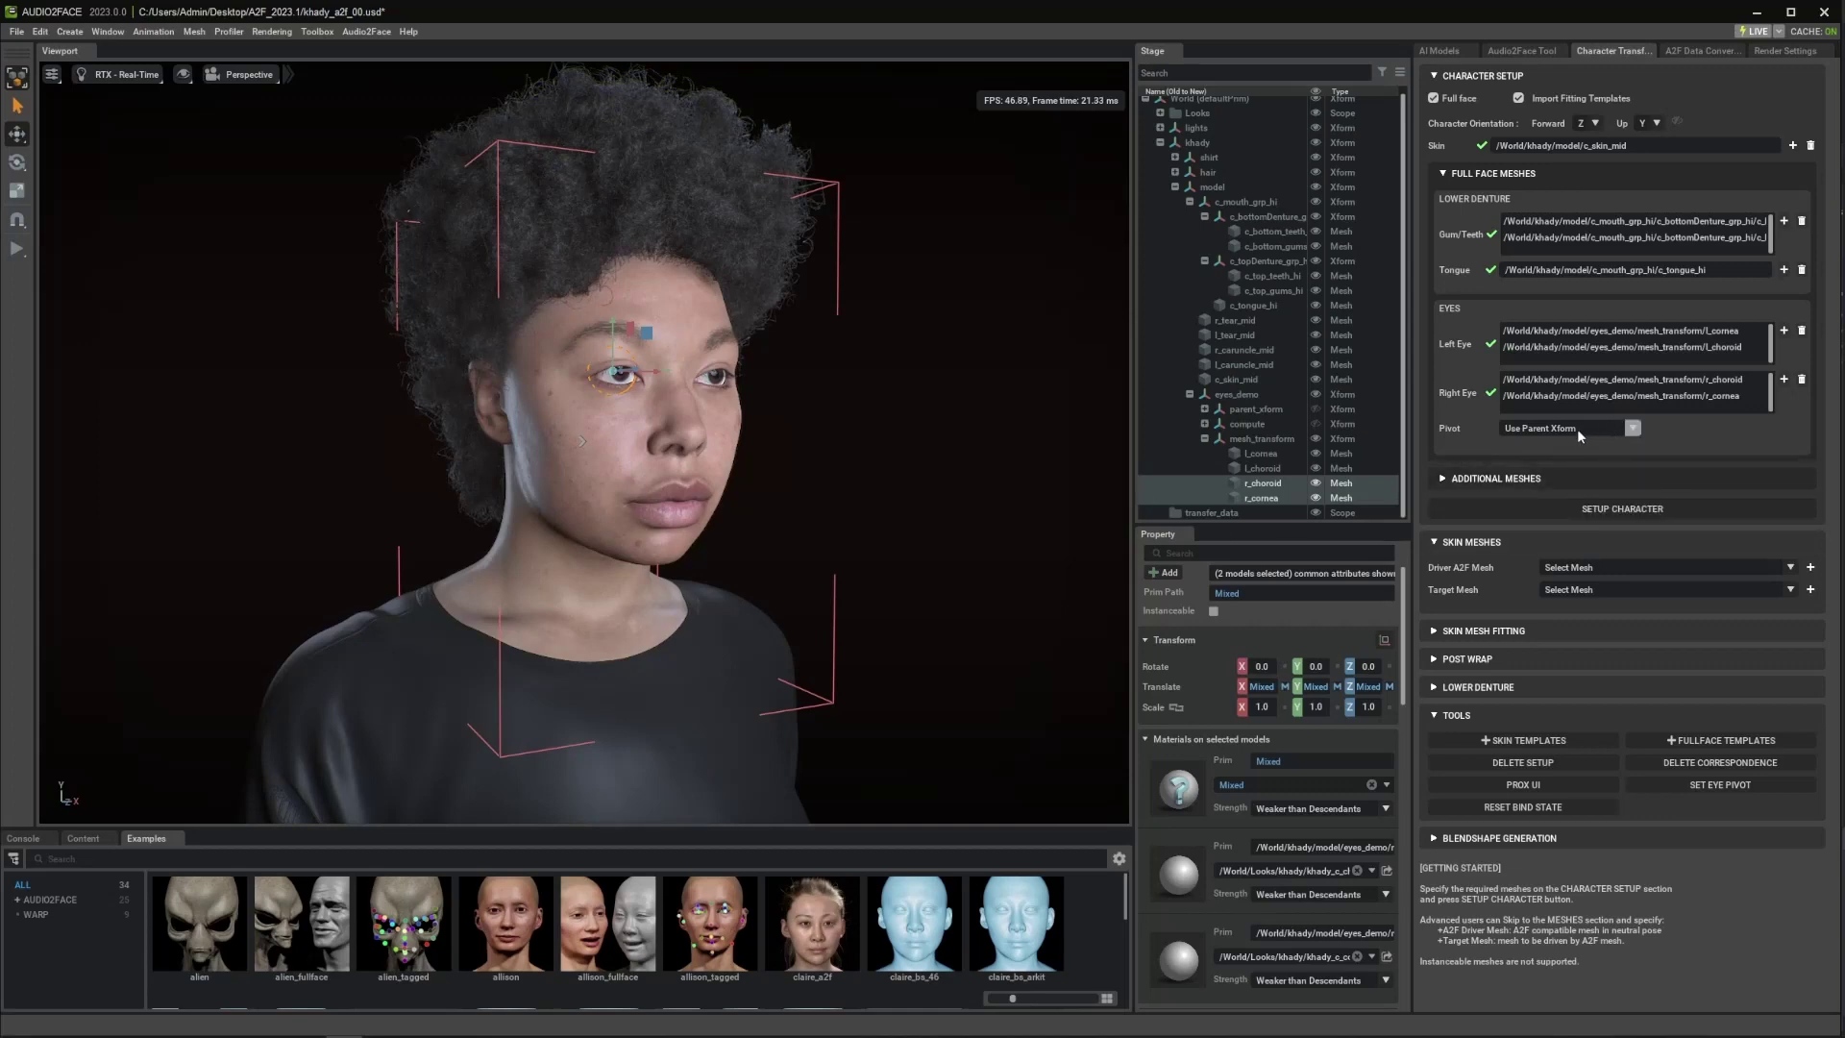
- Review the eye pivot options and set the pivot to Use Selected Mesh World Position
click(1618, 429)
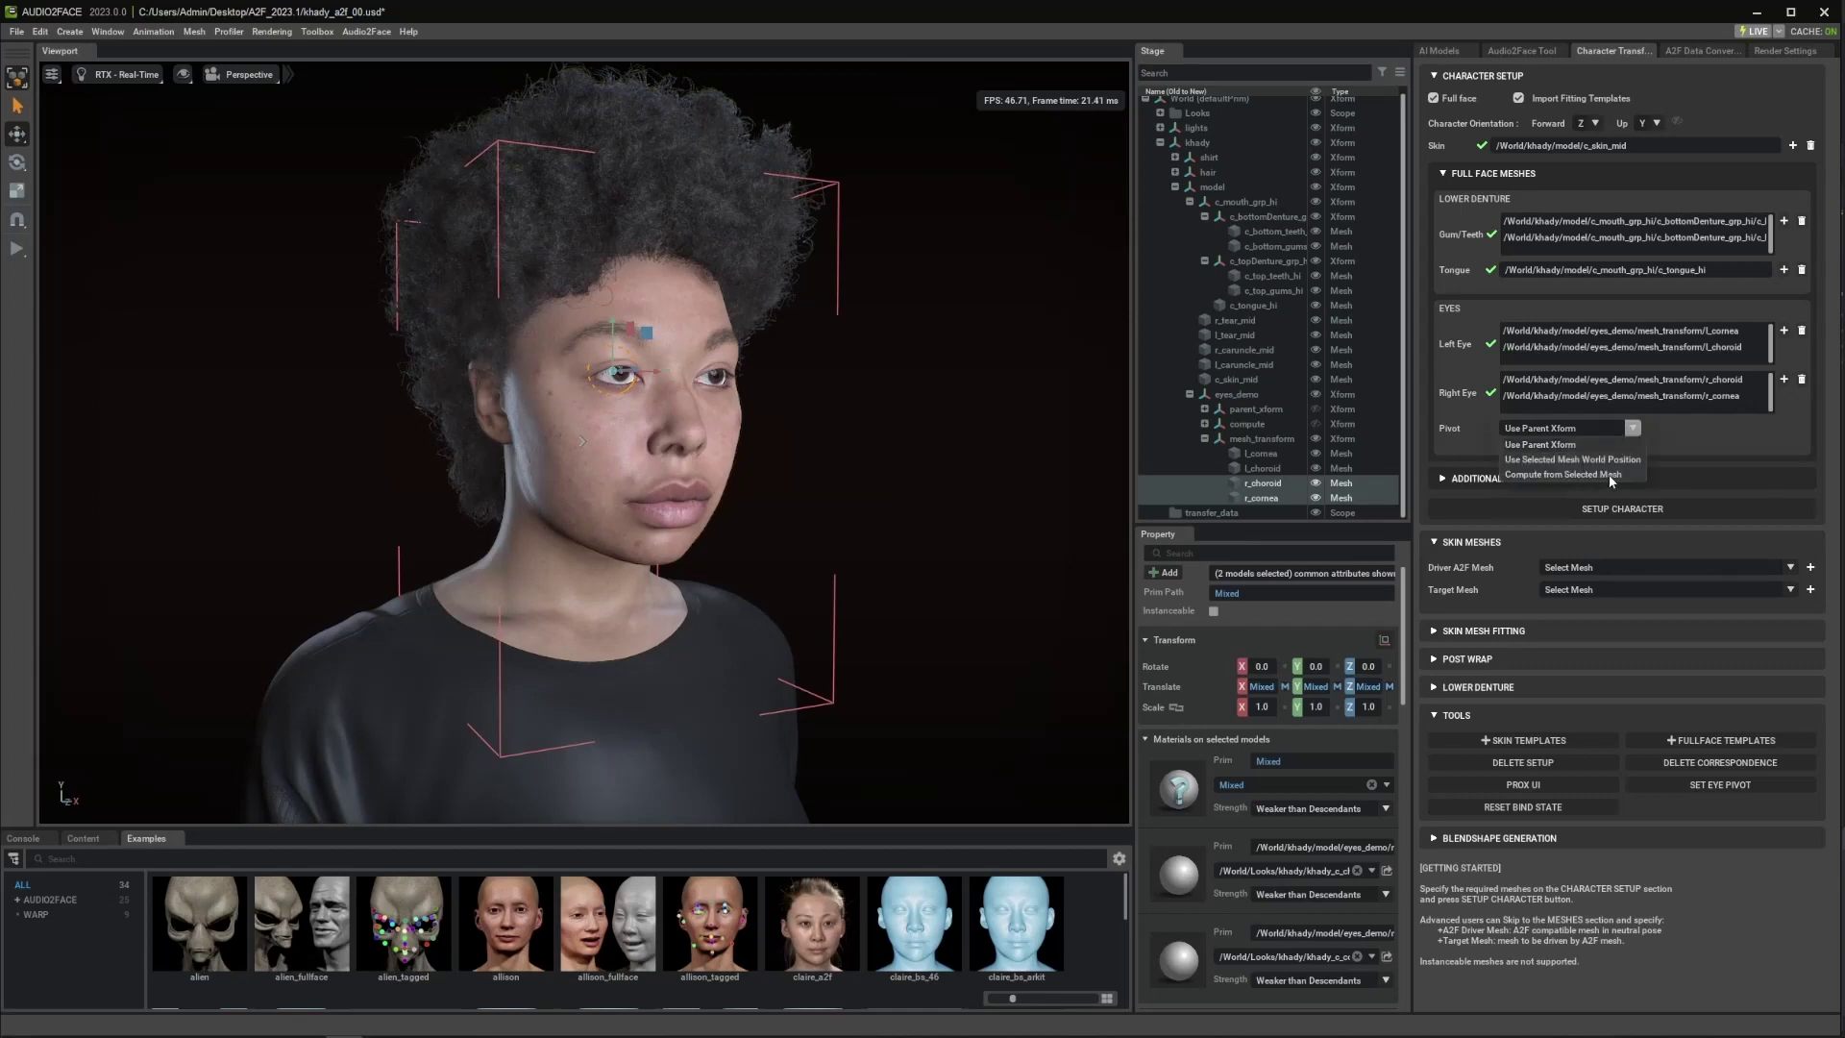
click(1261, 465)
click(630, 354)
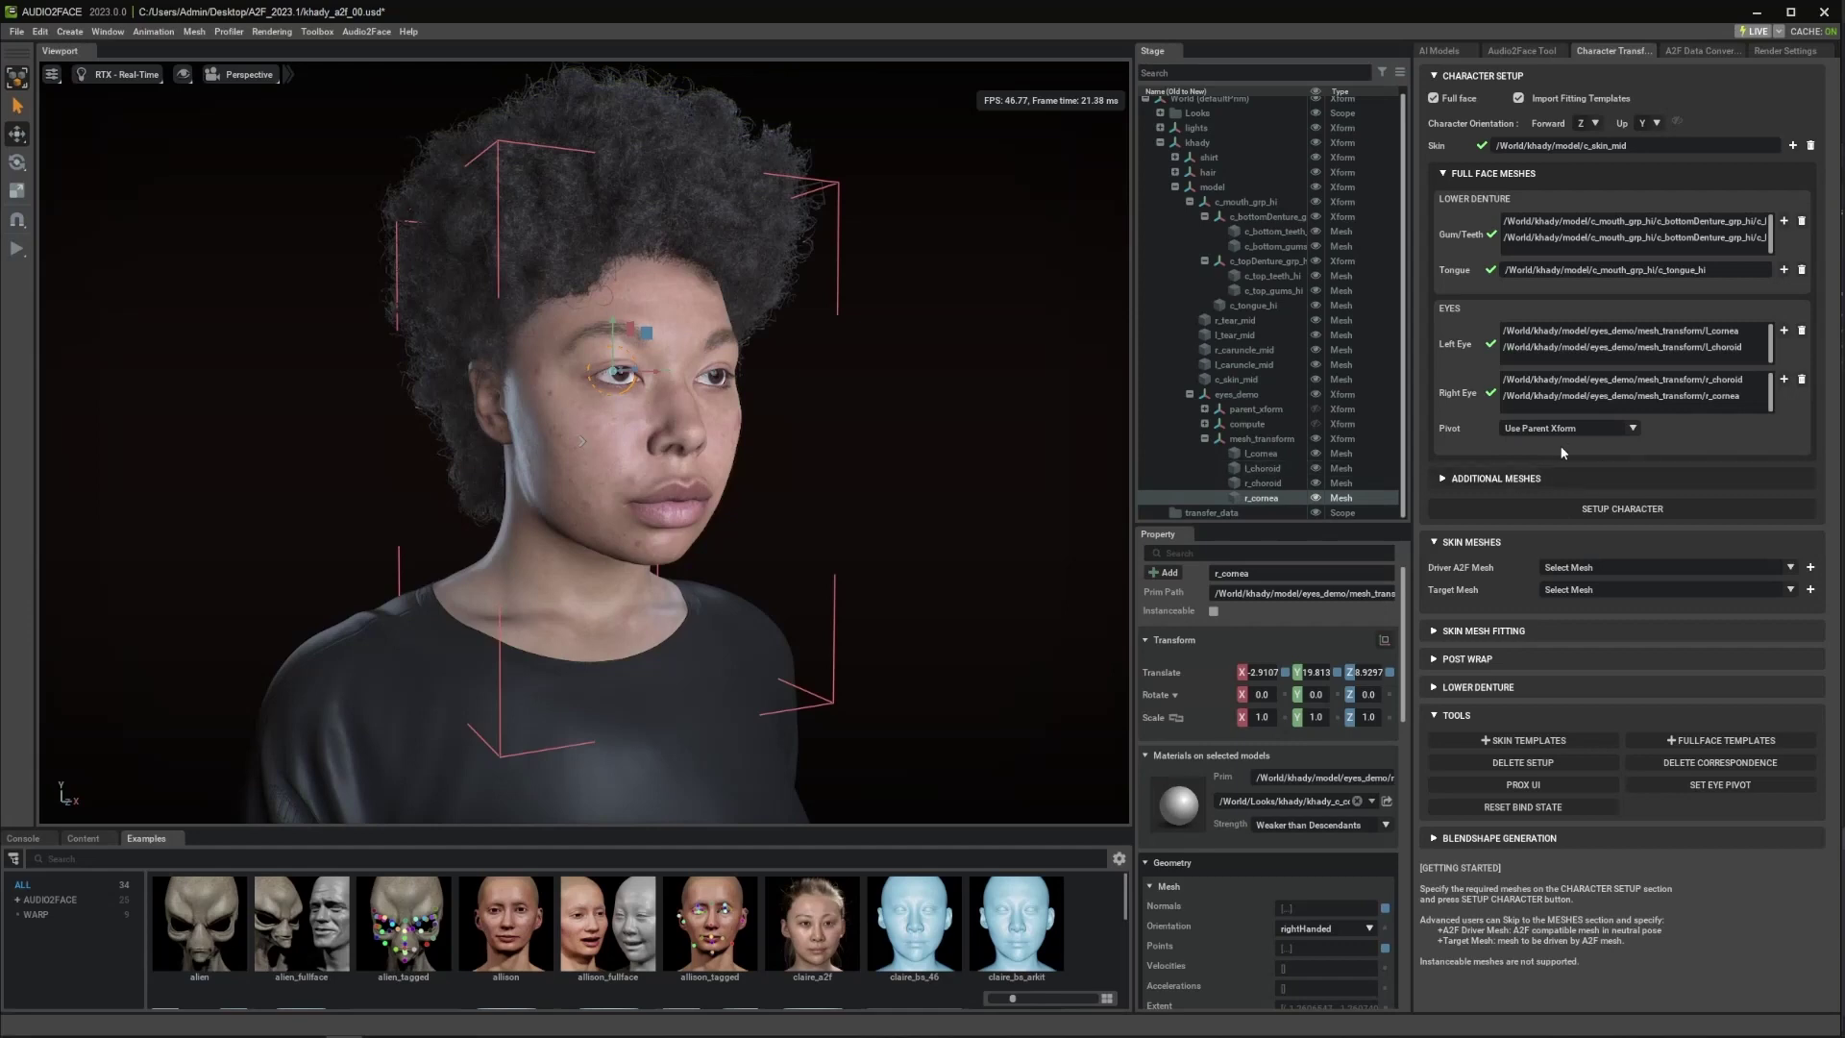
click(1632, 428)
click(1580, 461)
- Inspect the transforms of the eye meshes and their parents in the parent_xform and mesh_transform groups, comparing them with the pivot options
click(1205, 410)
click(1219, 424)
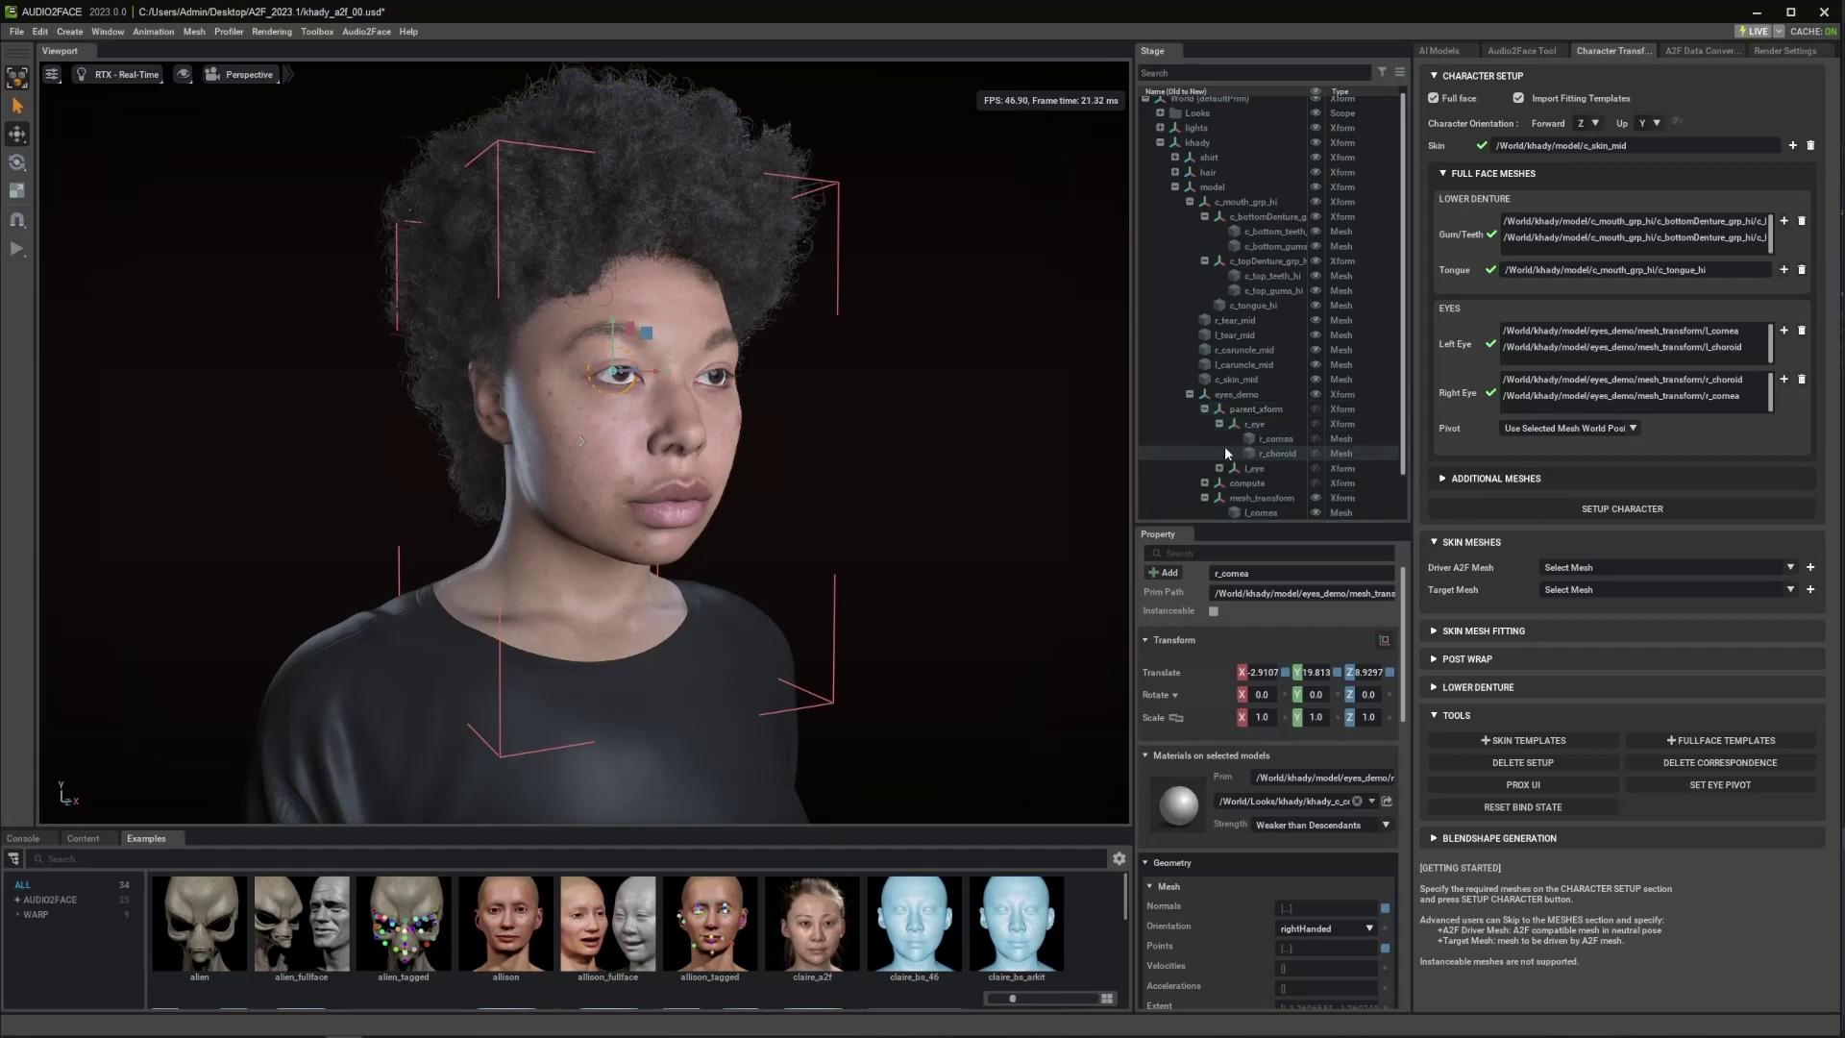
click(1274, 454)
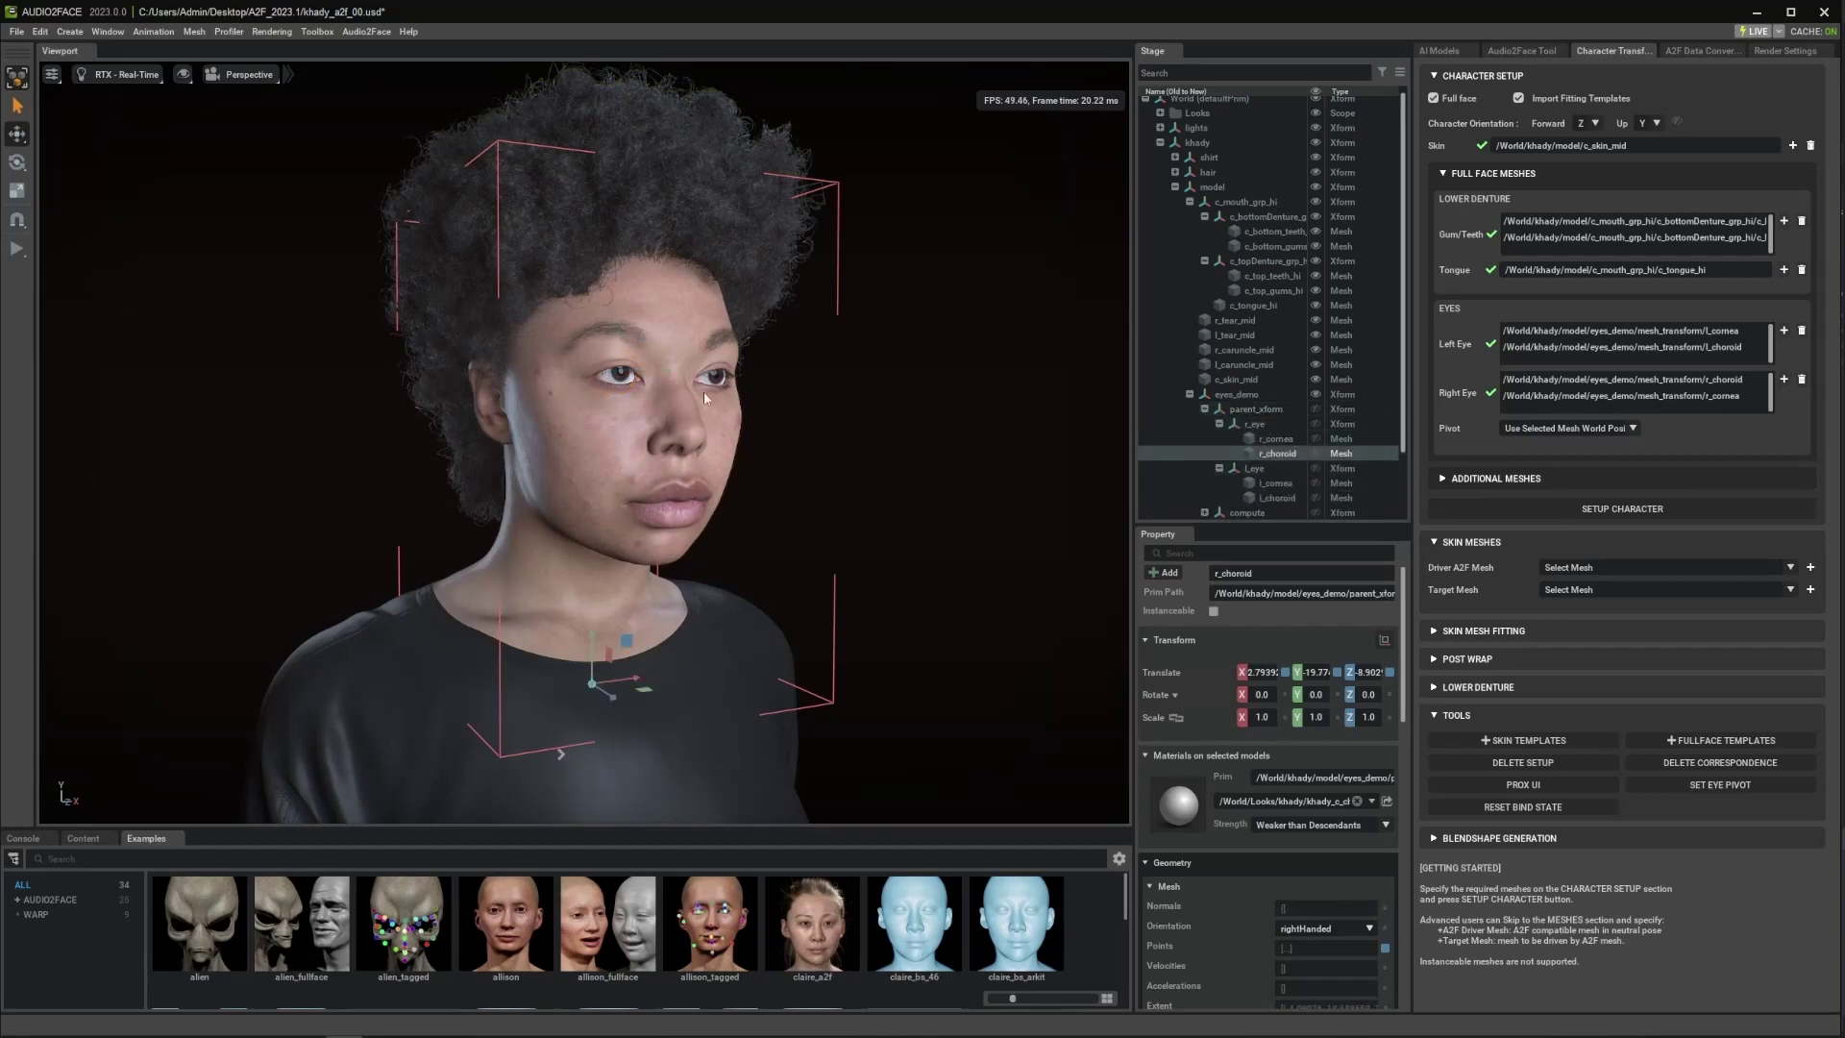
click(1254, 428)
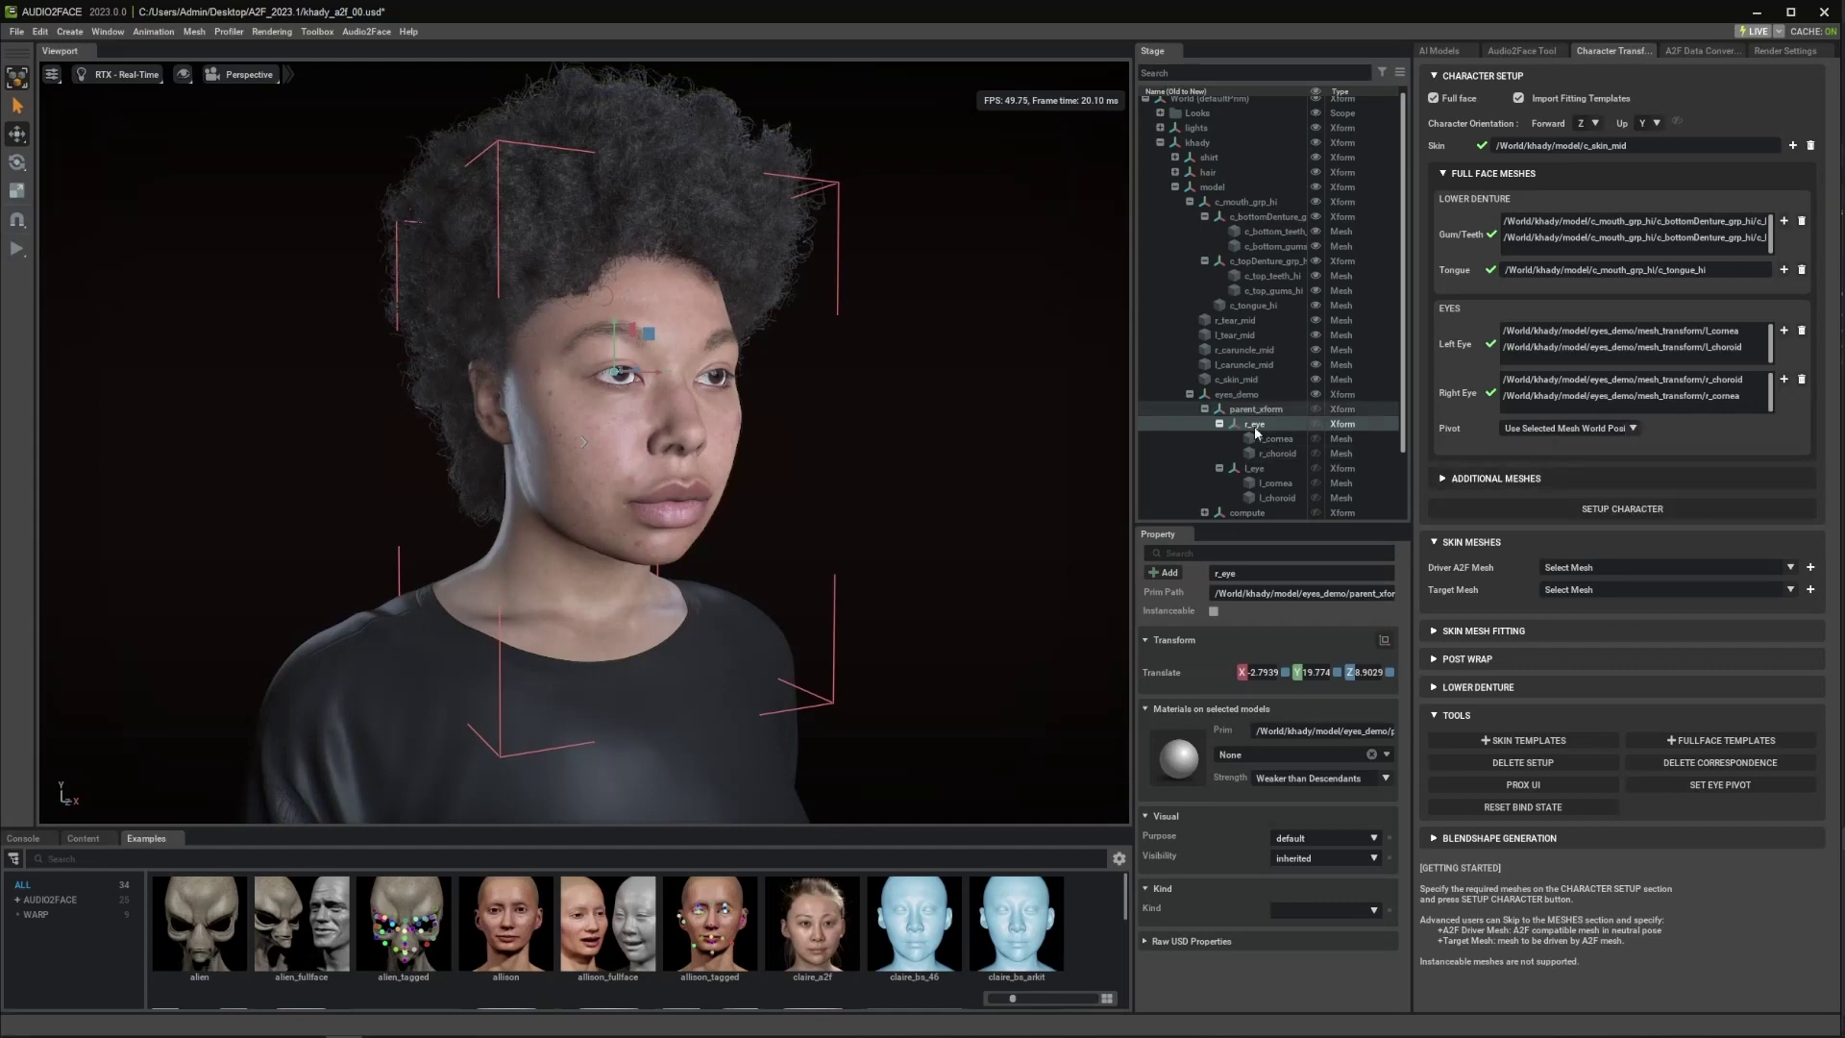
click(1547, 433)
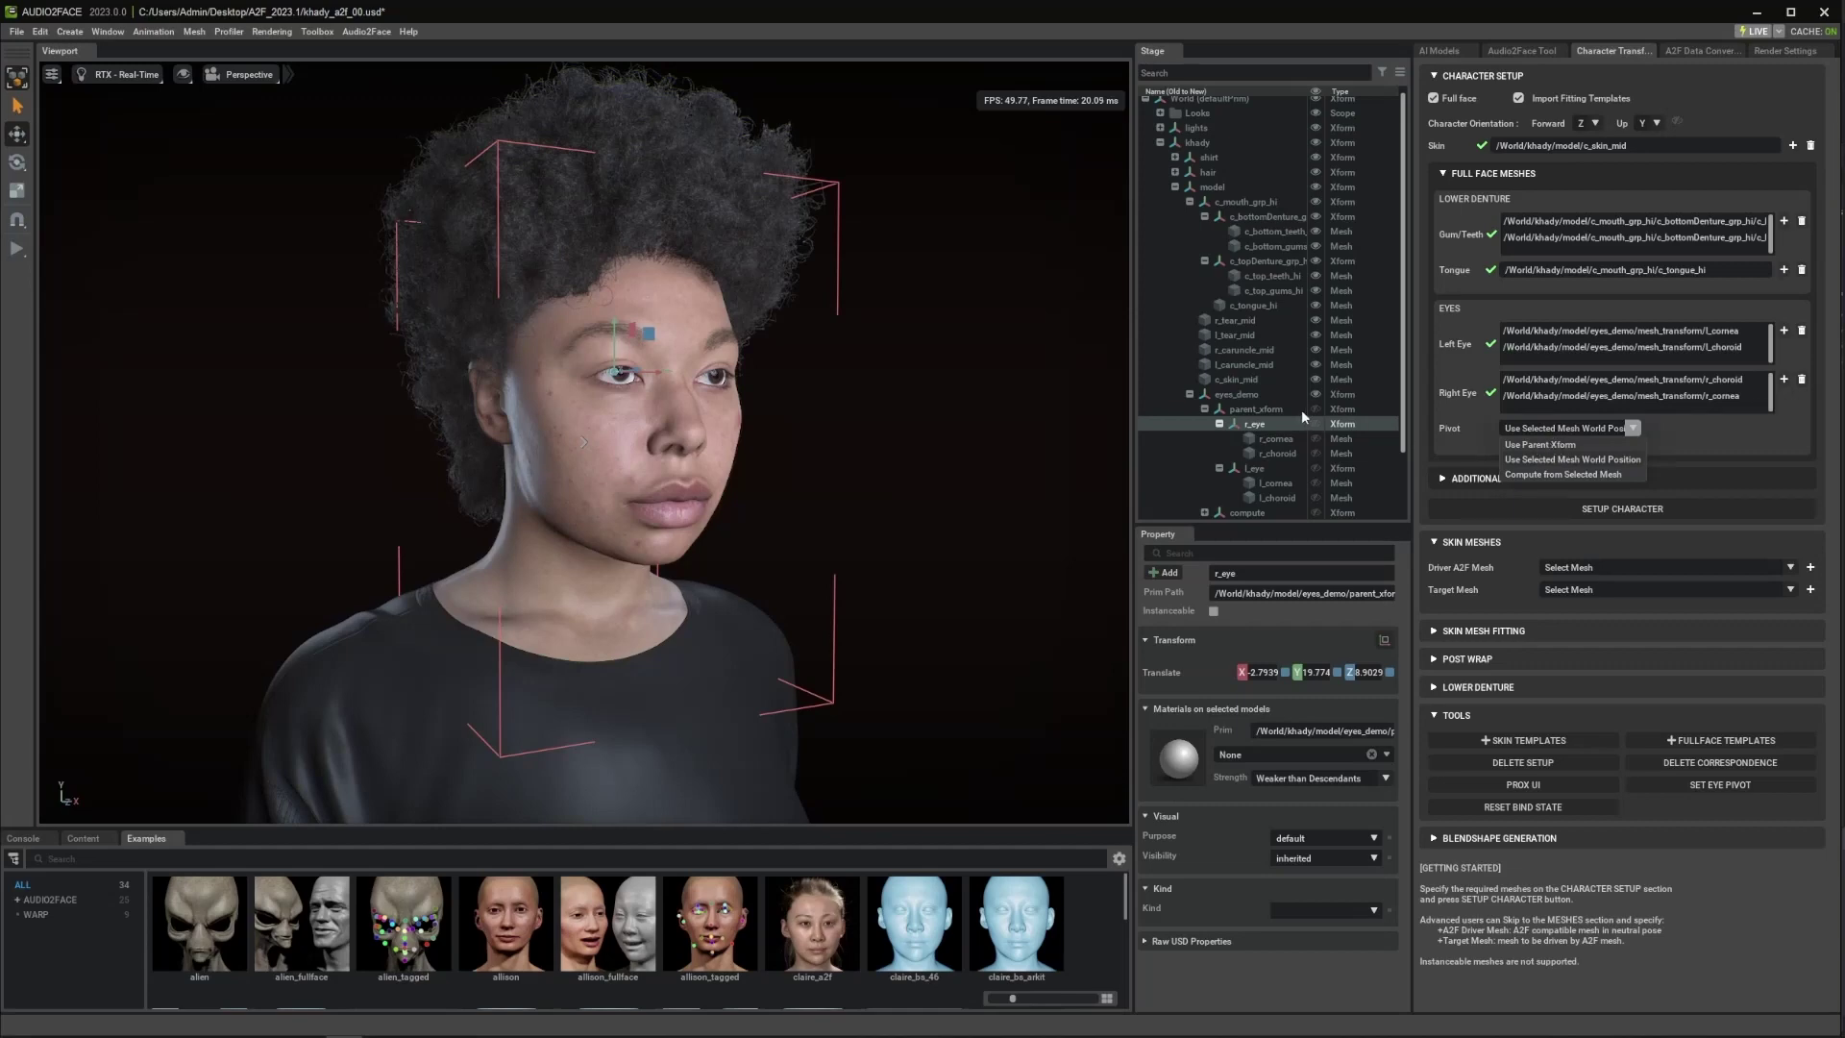
scroll(1289, 411, down, 3)
click(1267, 448)
click(1262, 480)
click(1263, 469)
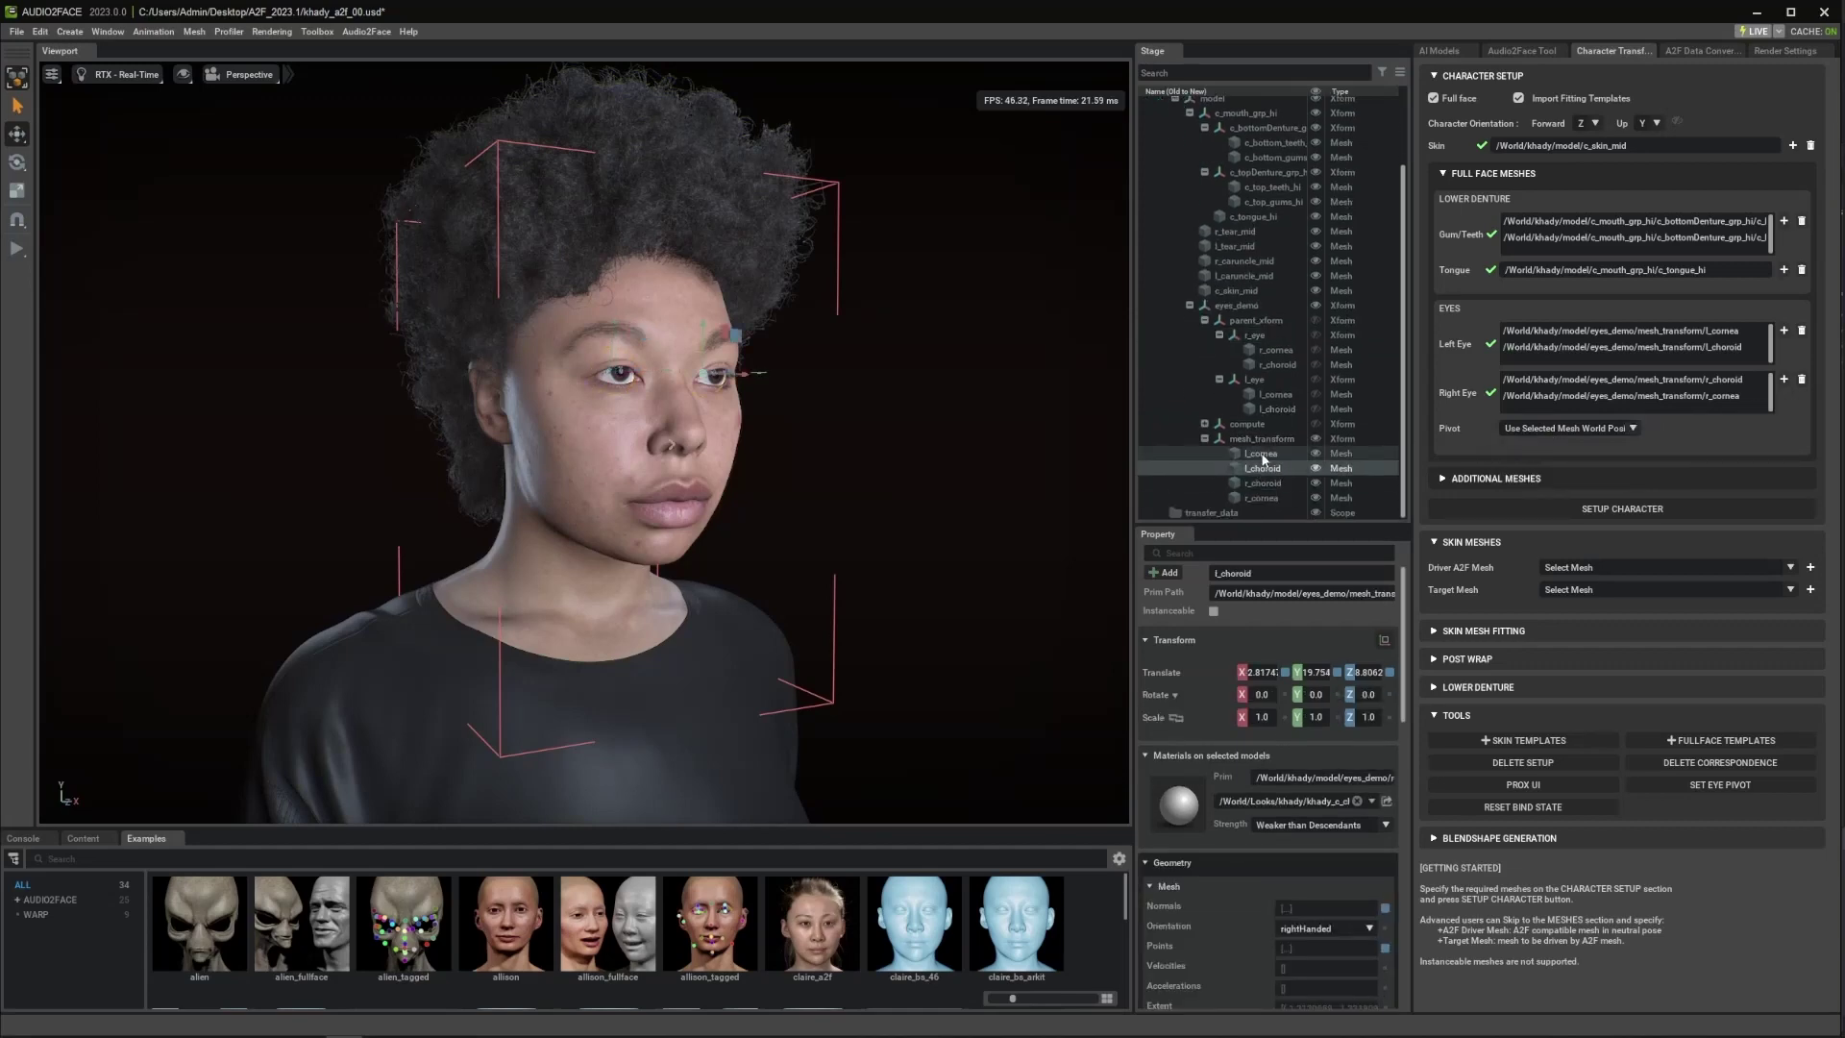
- Inspect the transforms of the compute group and its r_choroid mesh, and review the matching eye pivot option
click(1204, 438)
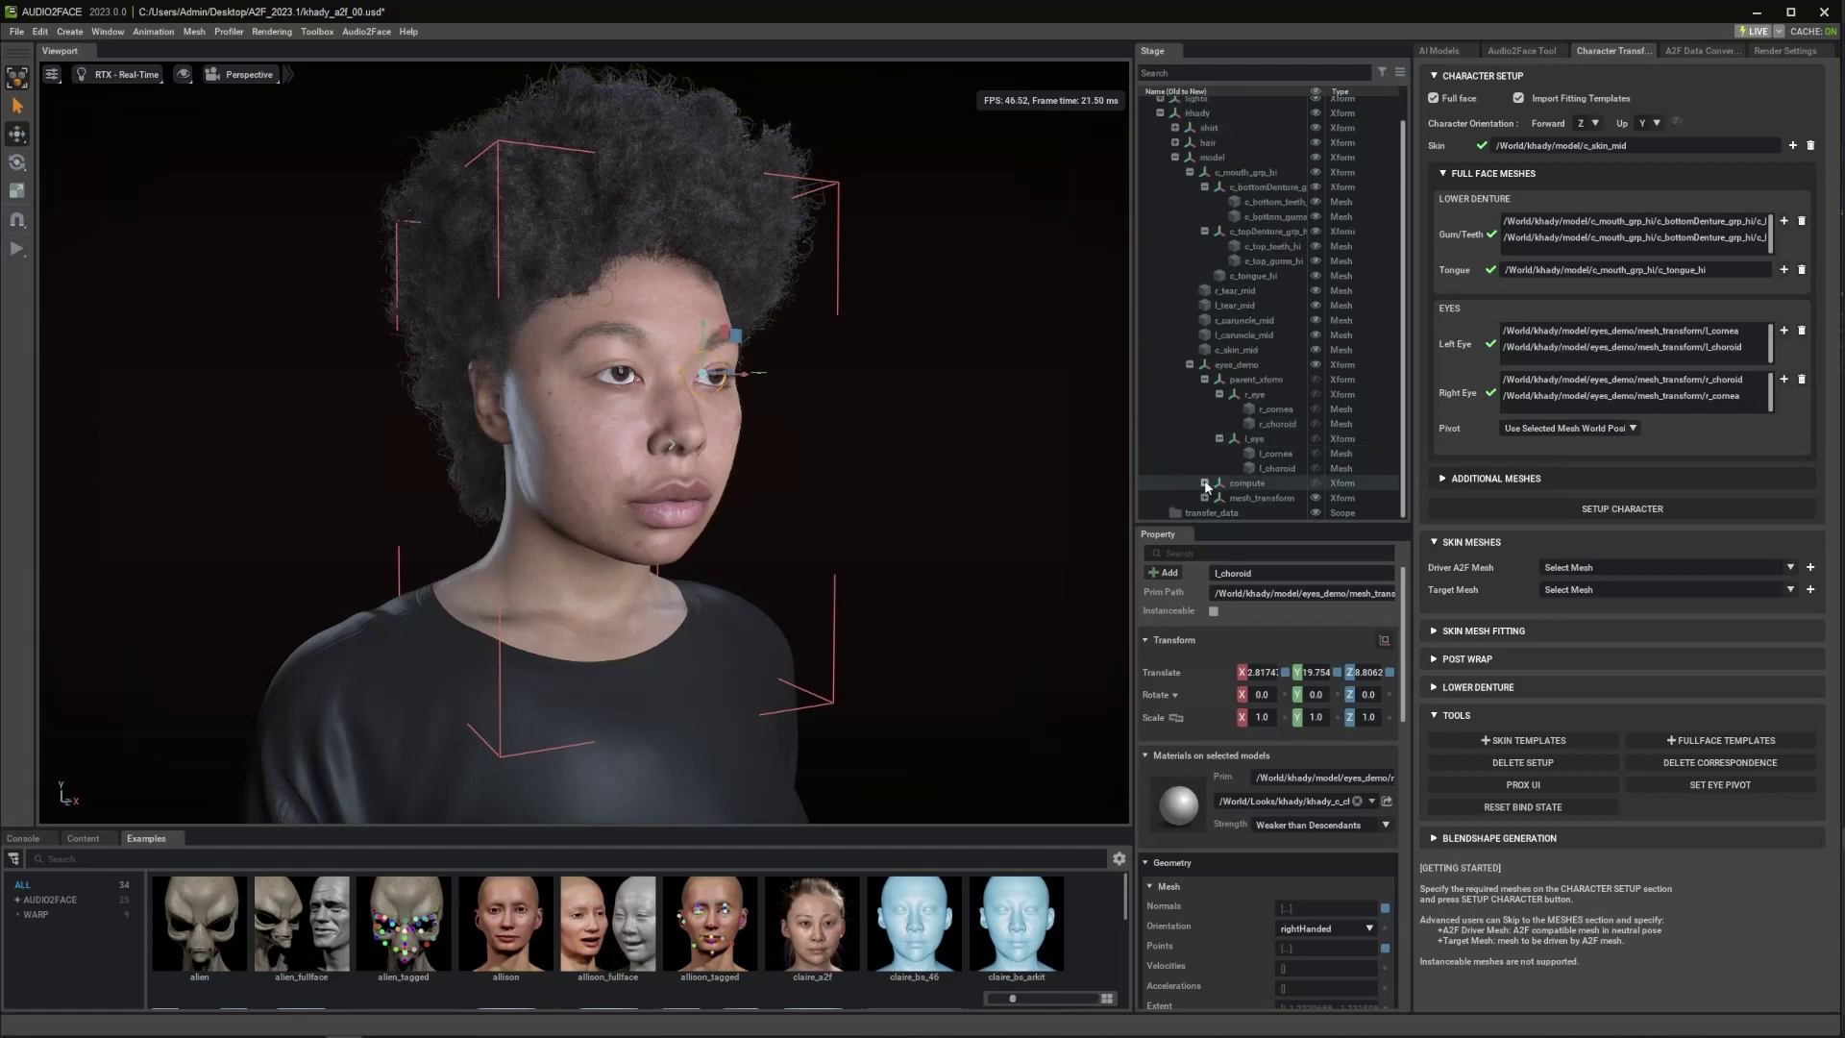
click(1211, 483)
click(1205, 484)
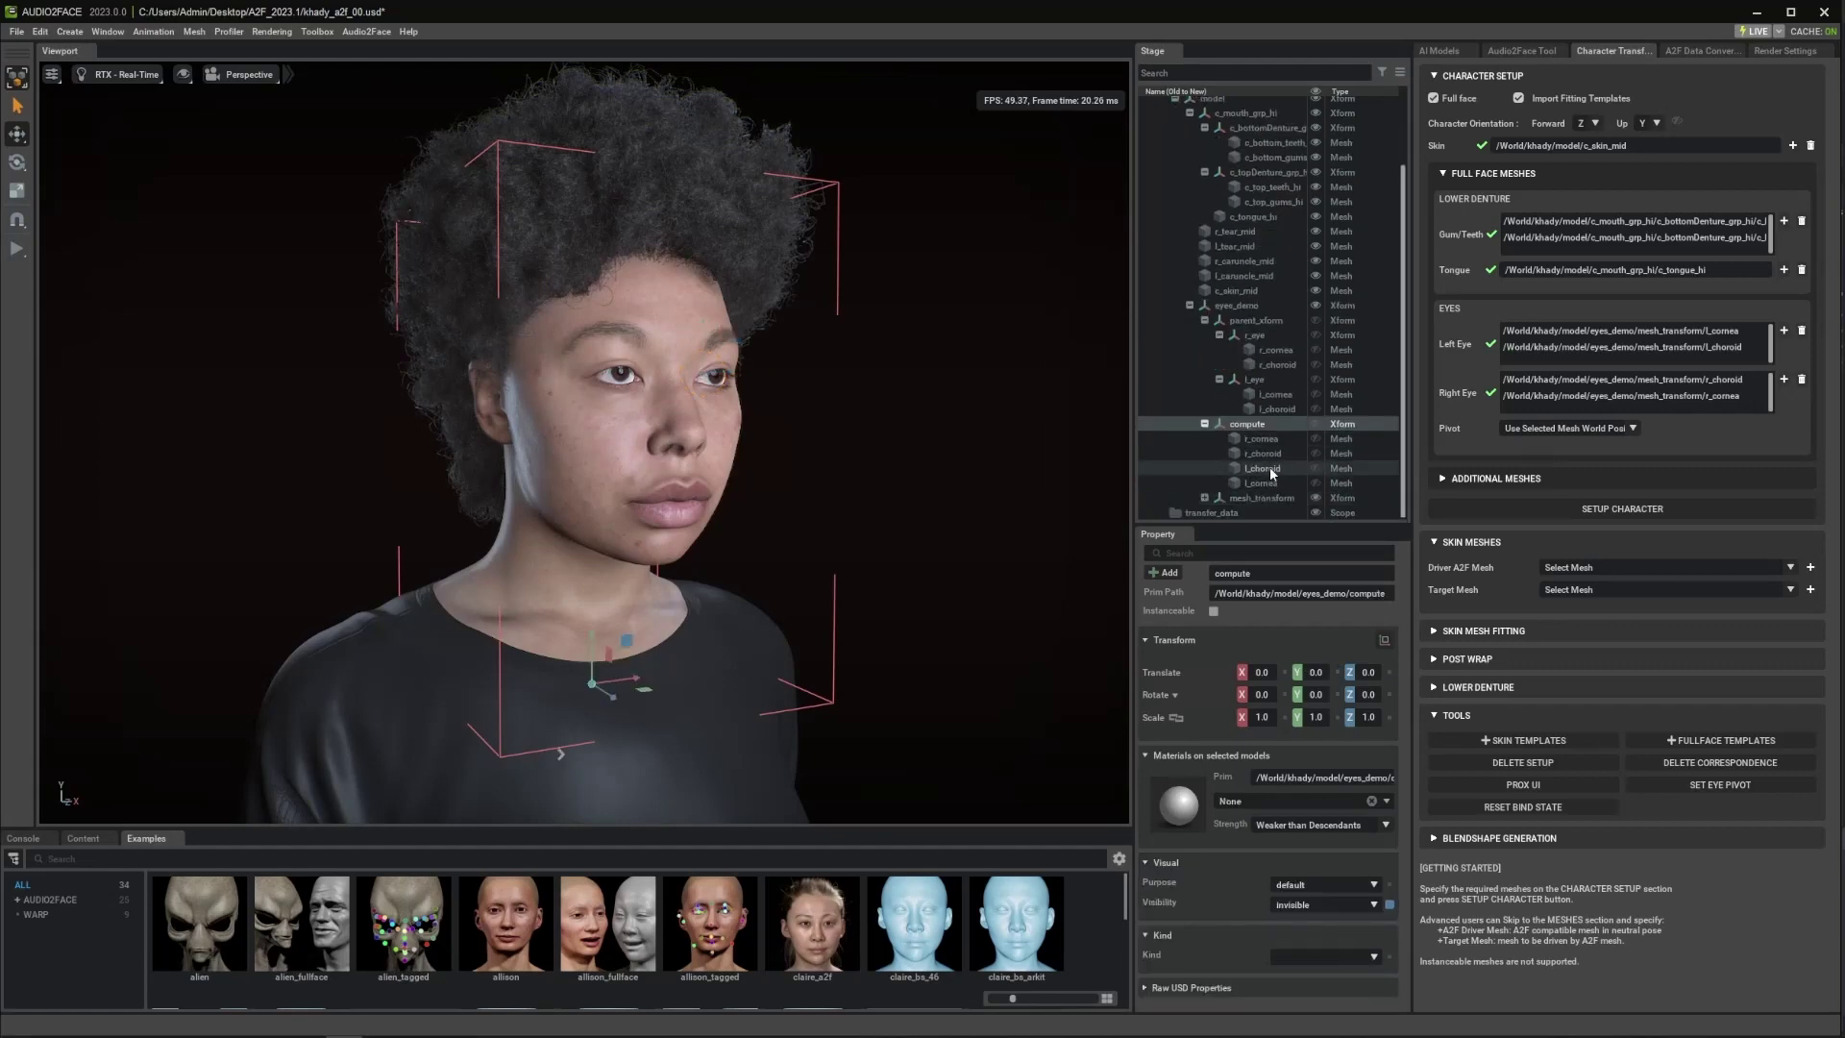
click(1266, 452)
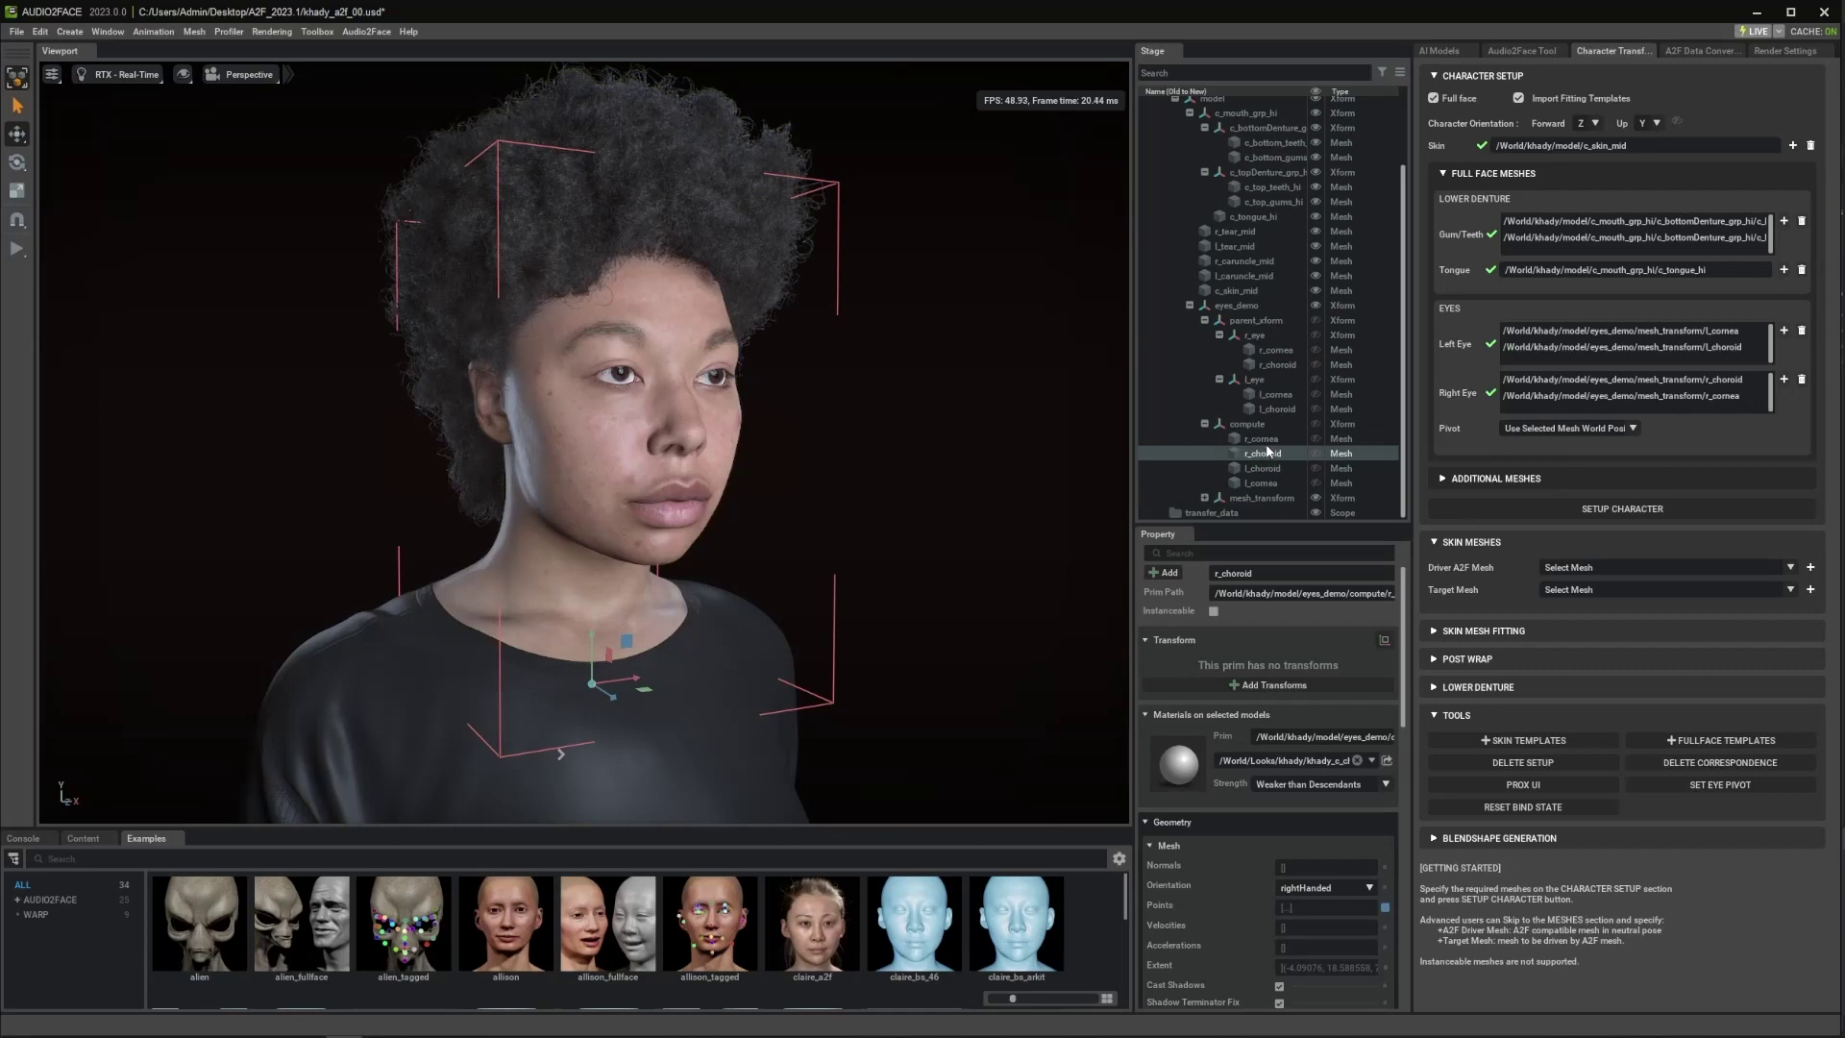
click(1232, 425)
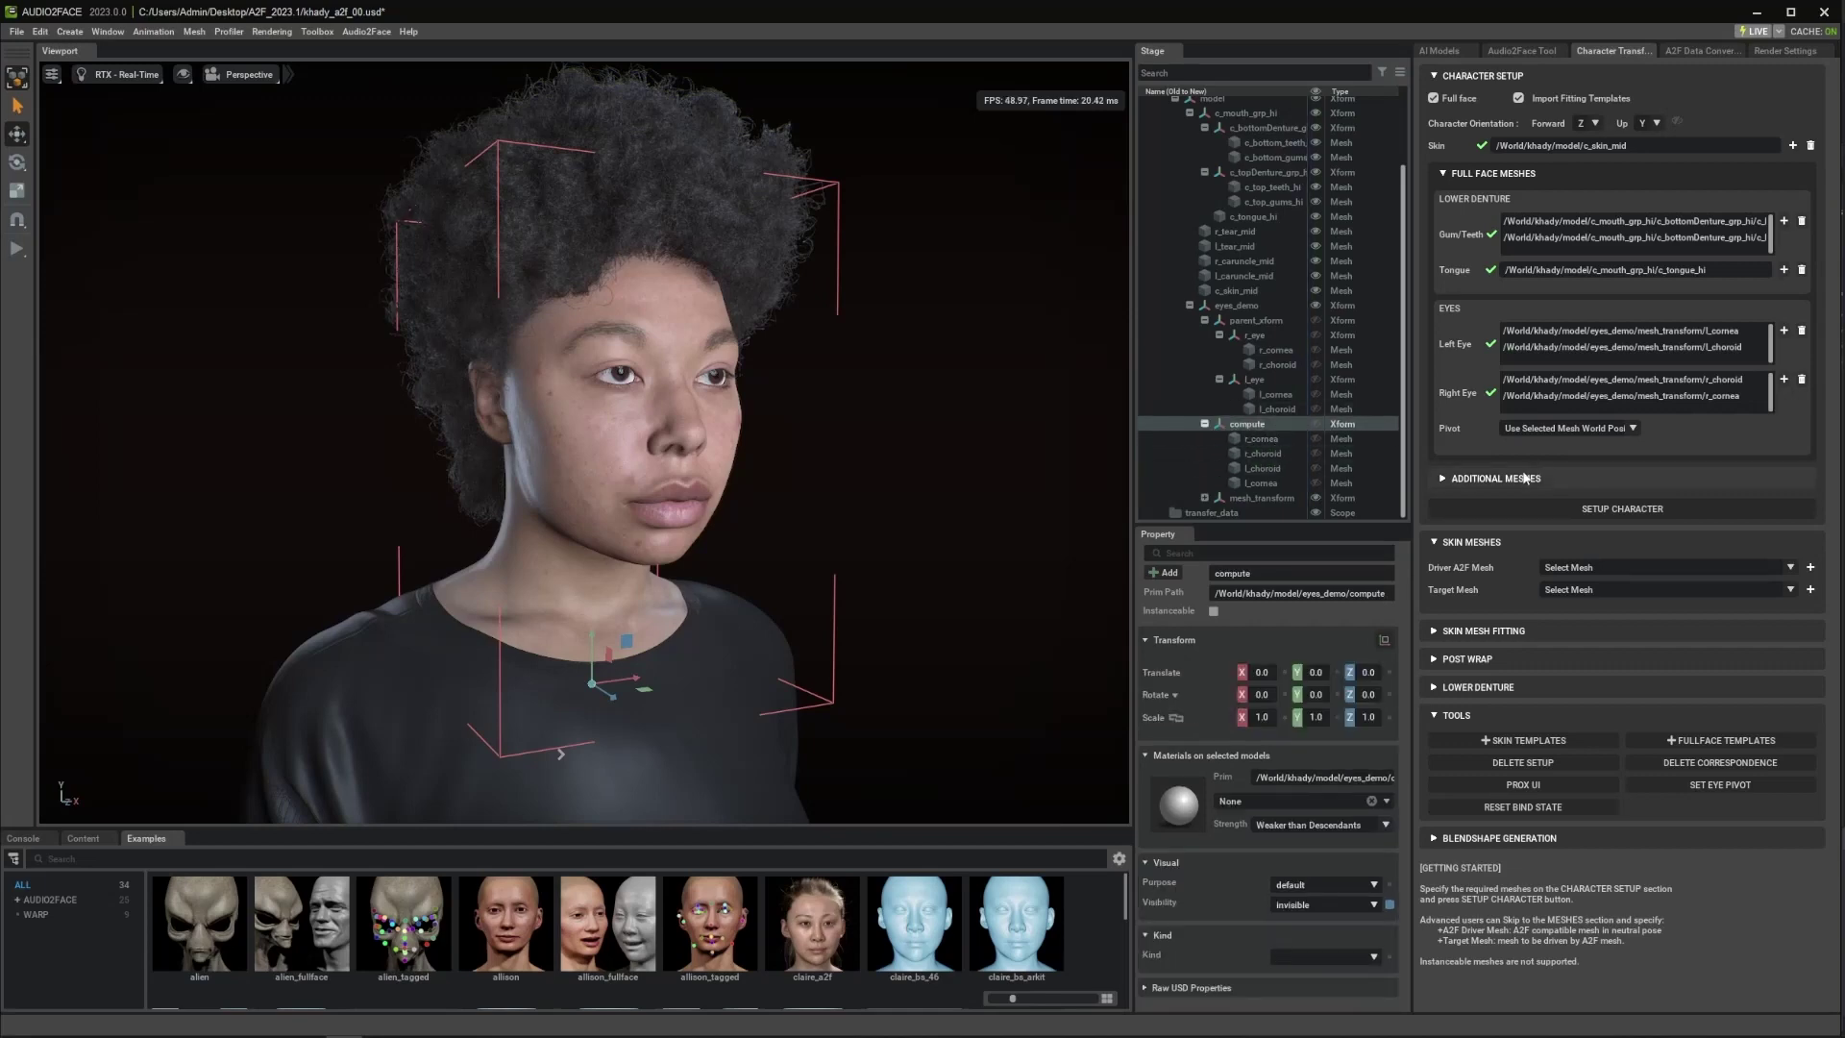
click(1544, 429)
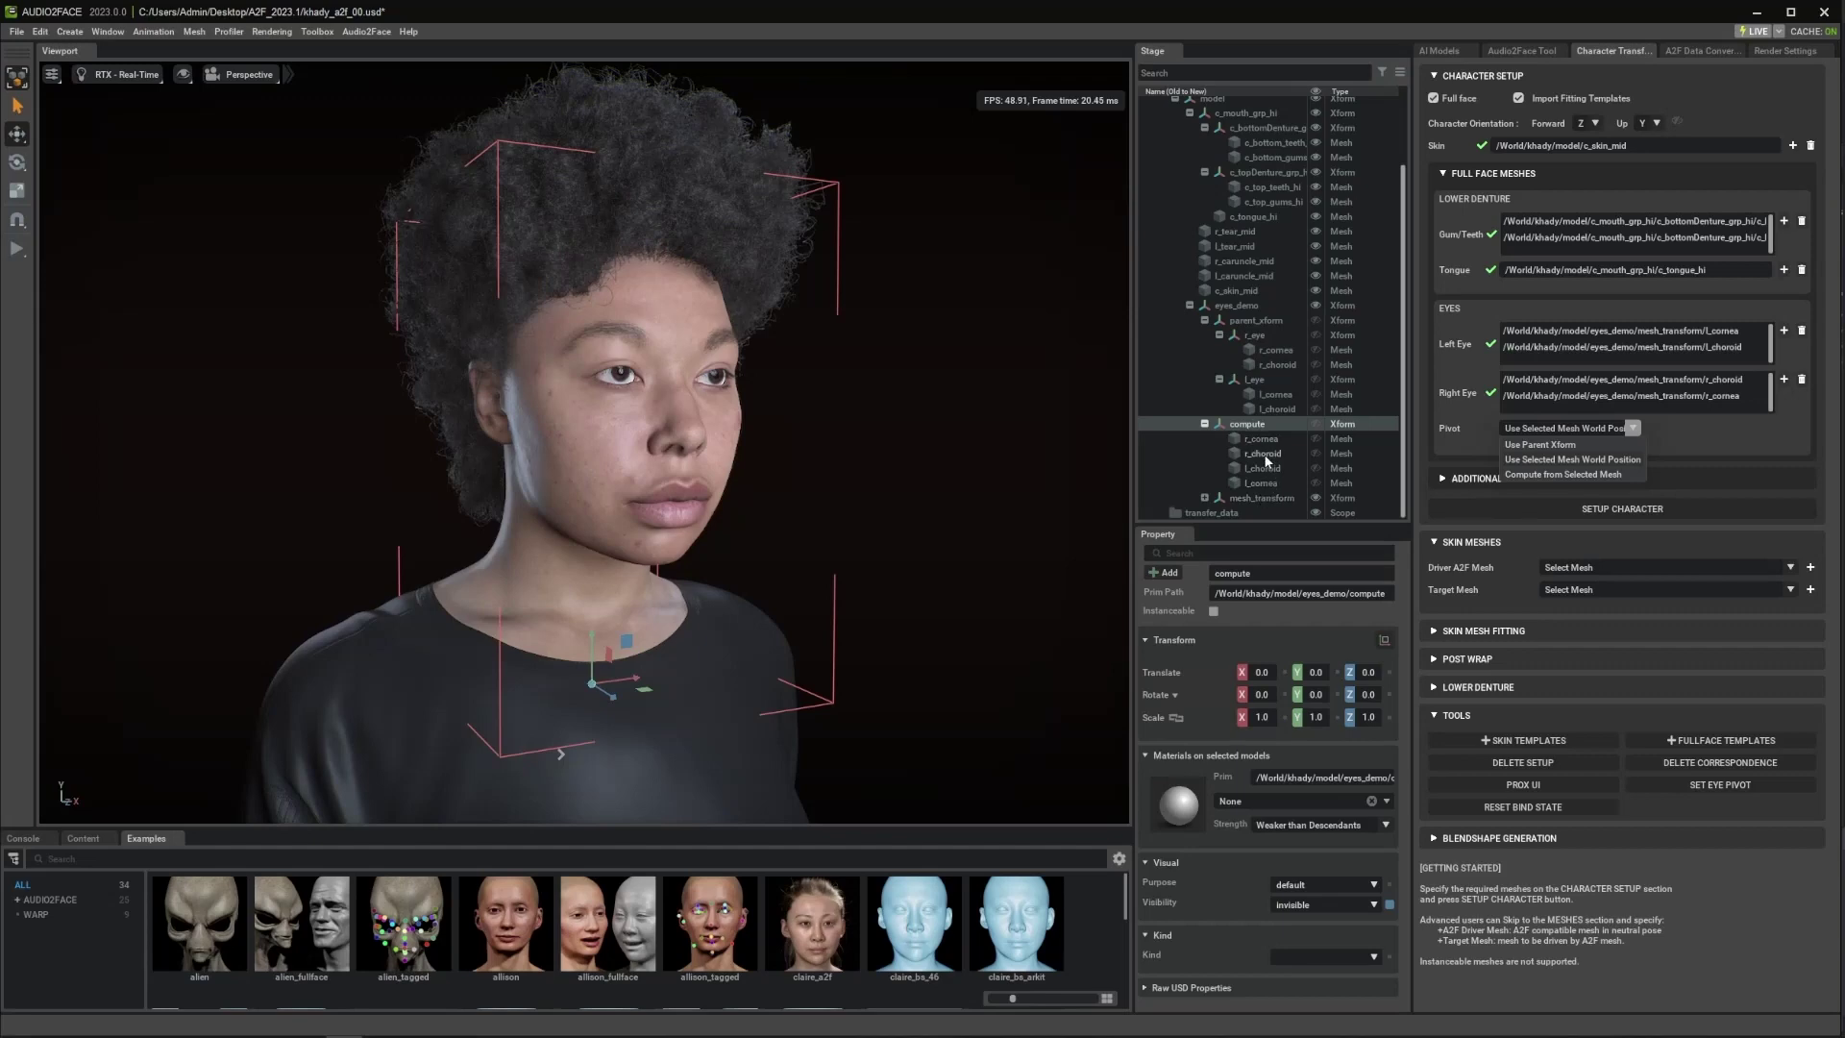
click(1443, 427)
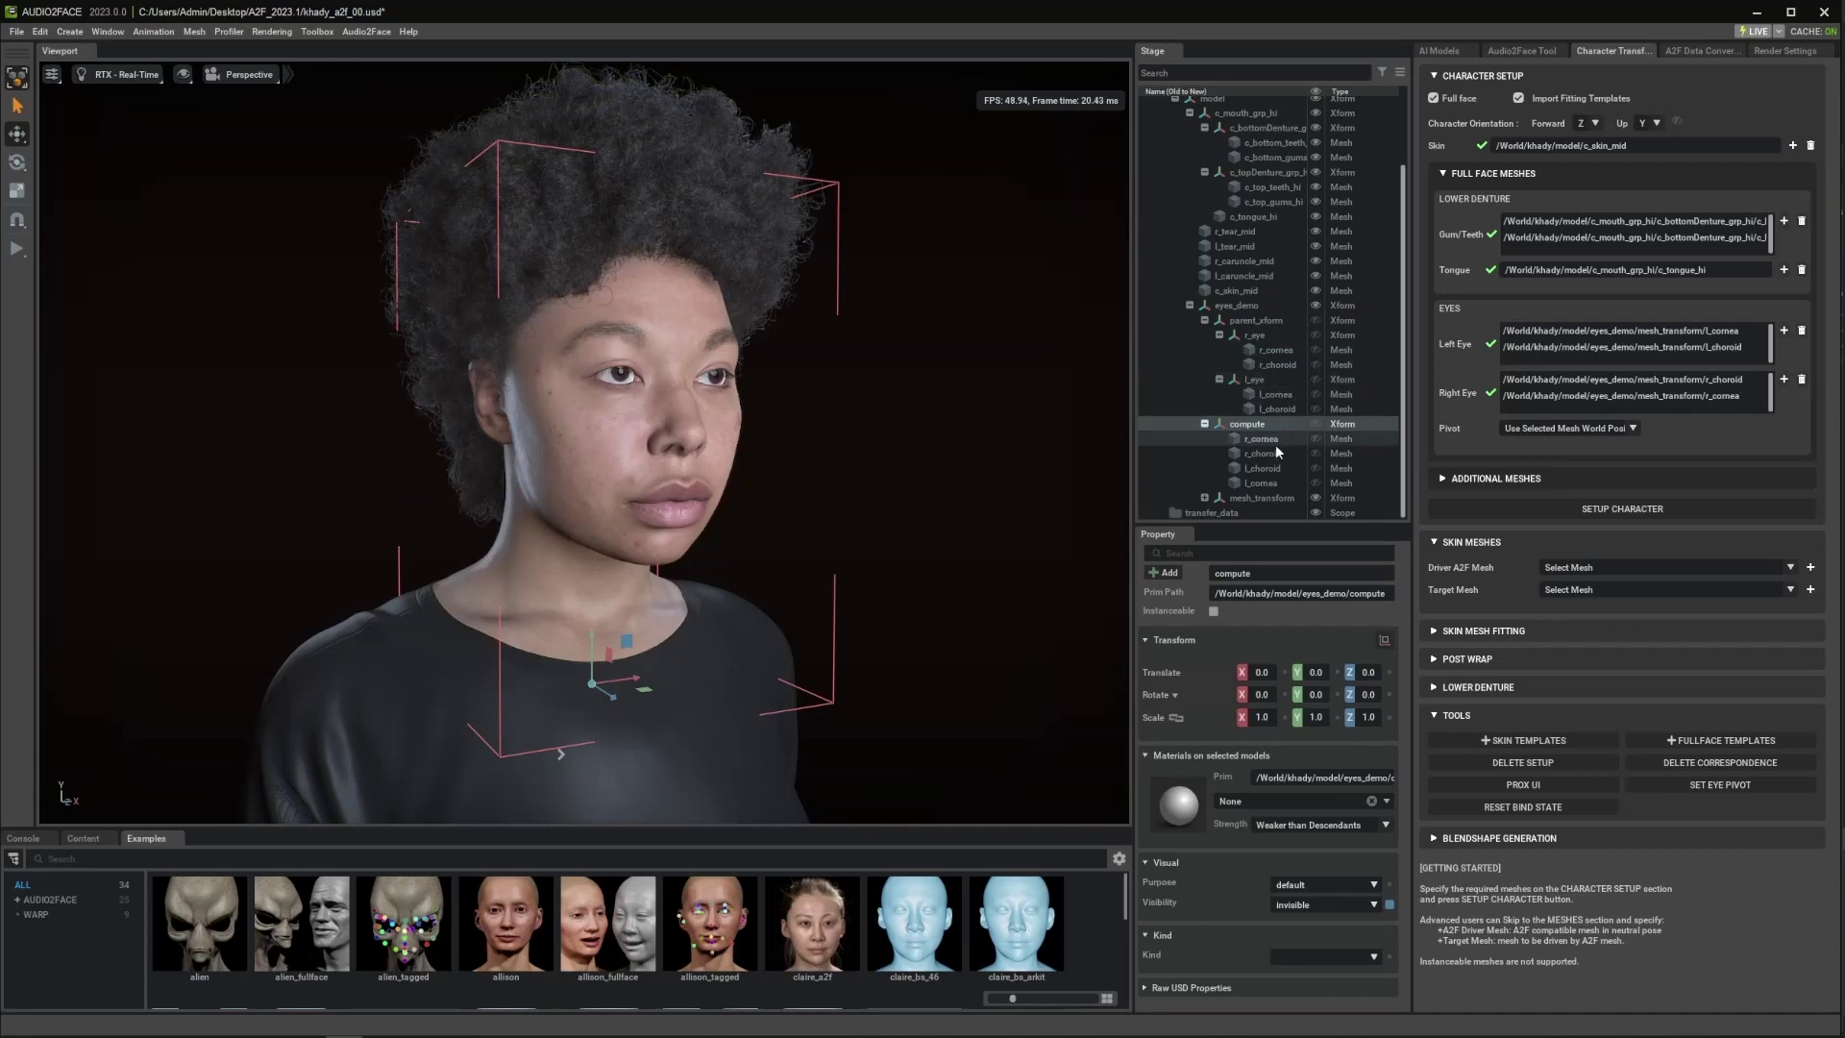
- Mark r_choroid and l_choroid in the eye mesh lists as pivot sources, using the Use Selected Mesh World Position option
click(1582, 377)
click(1636, 346)
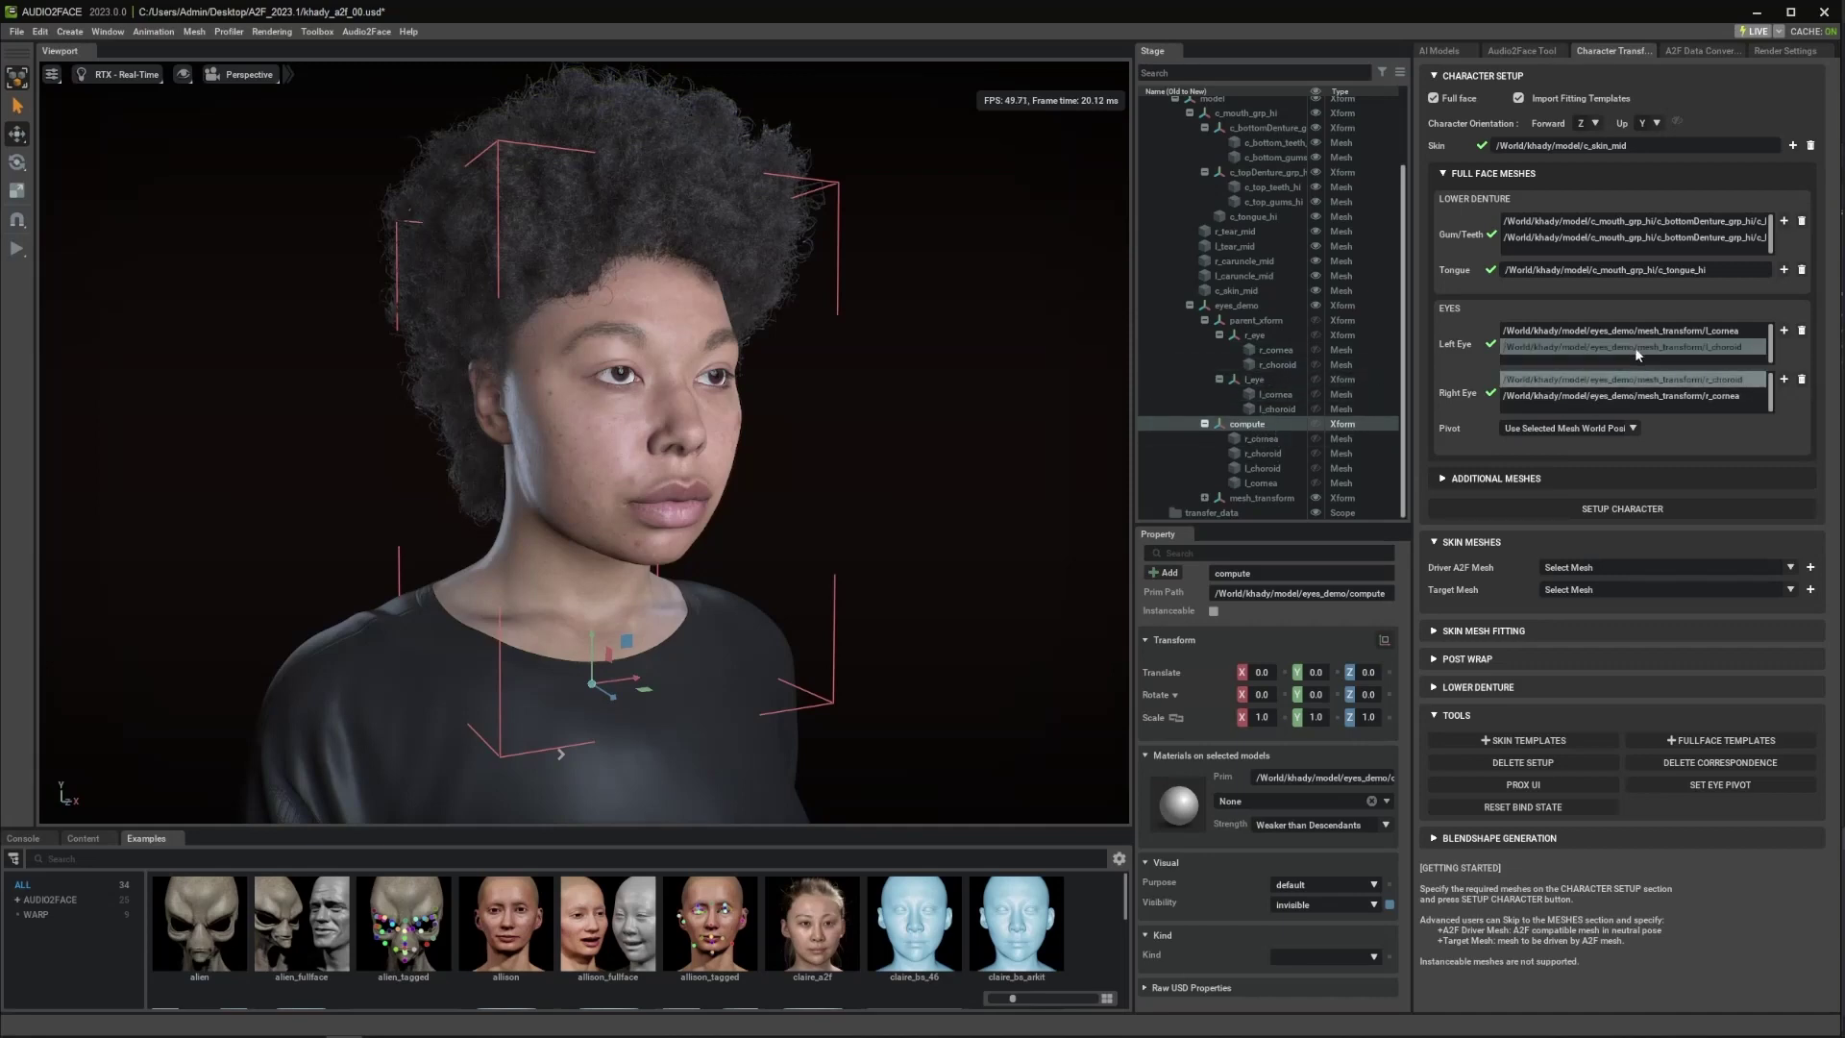
click(1593, 426)
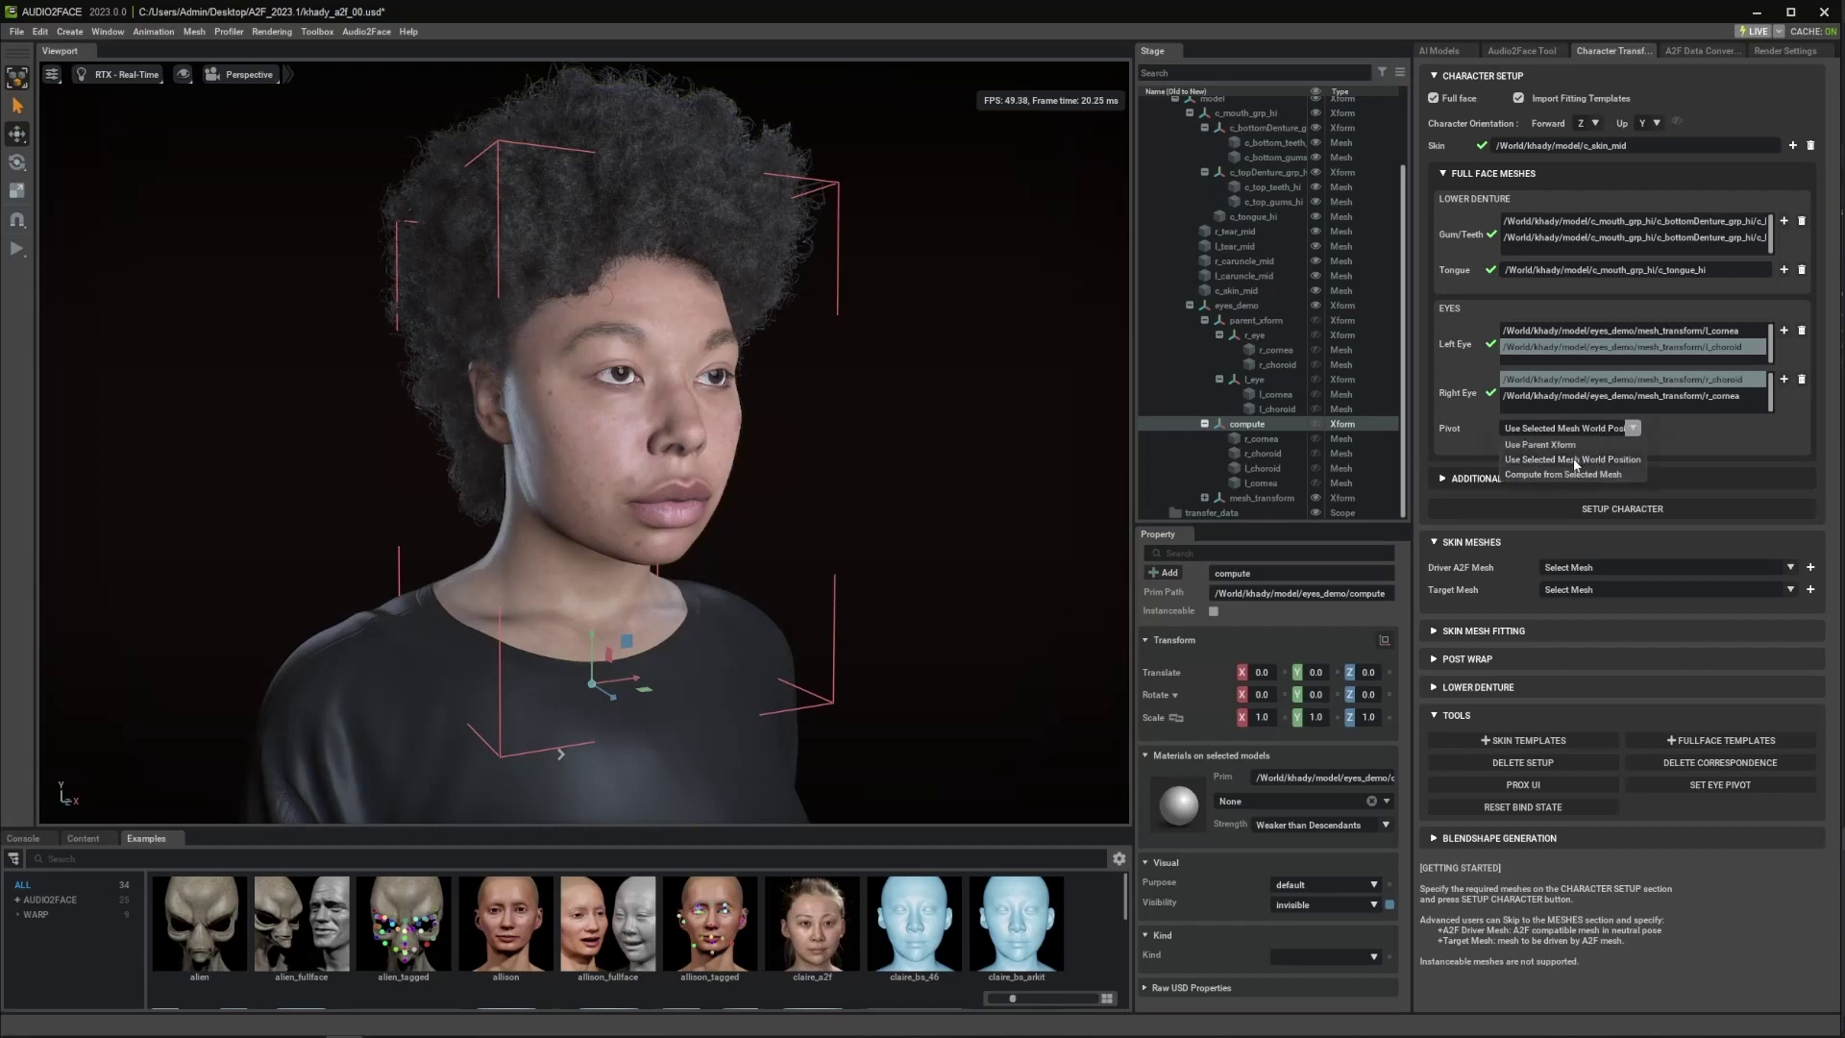
click(1574, 459)
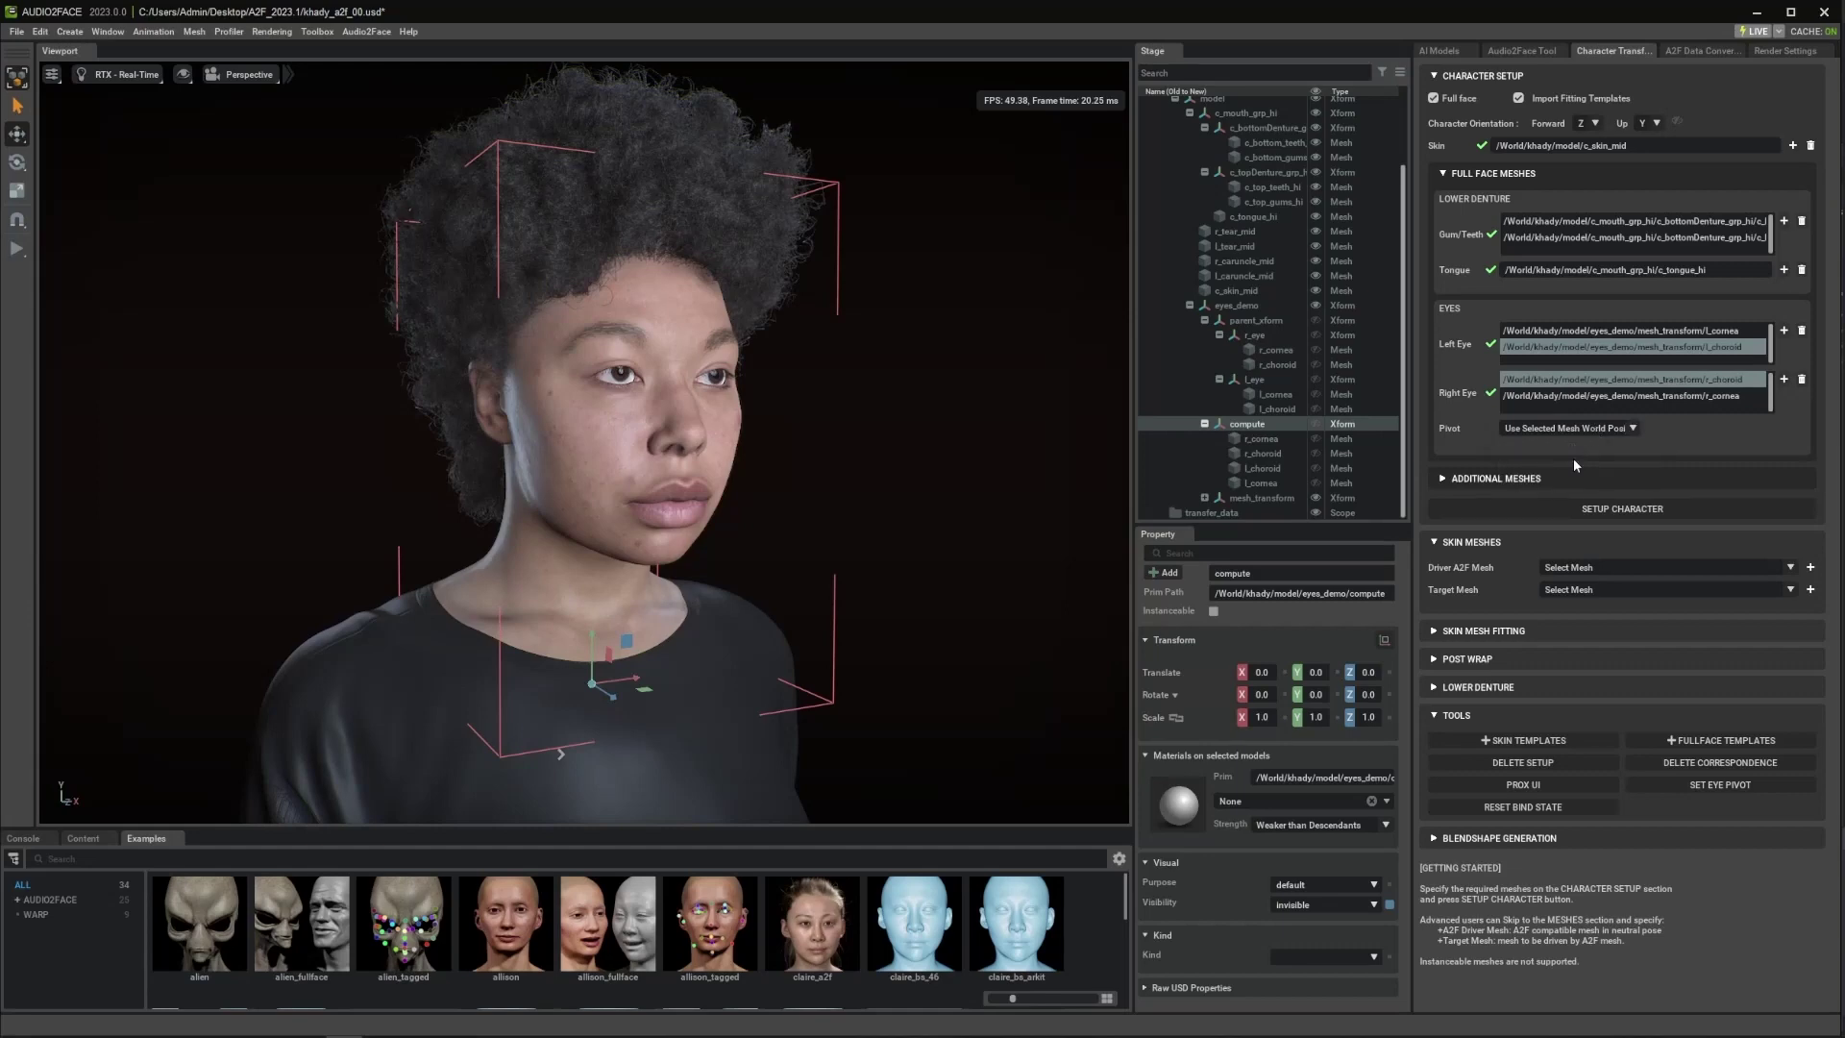
- Add the hair mesh and the tshirt_wrap_neutral_20220721 mesh to the static additional meshes
click(1502, 477)
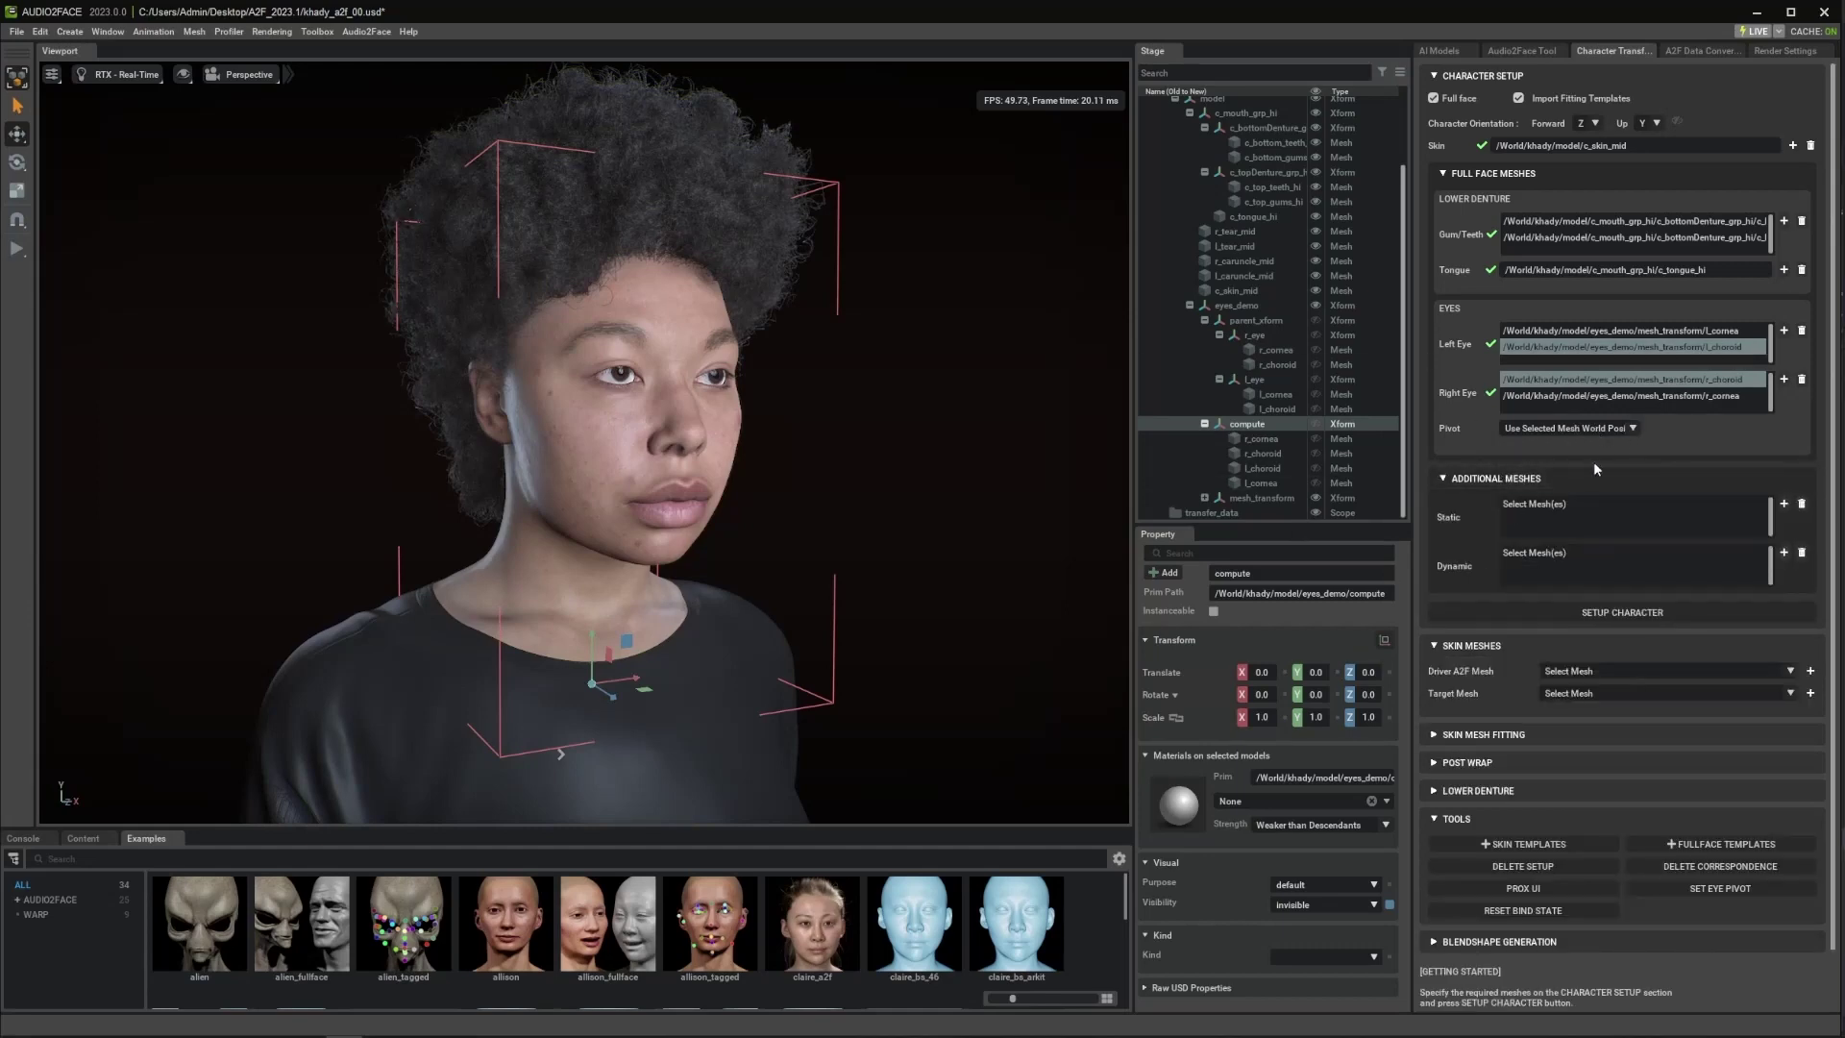
click(626, 140)
click(1783, 503)
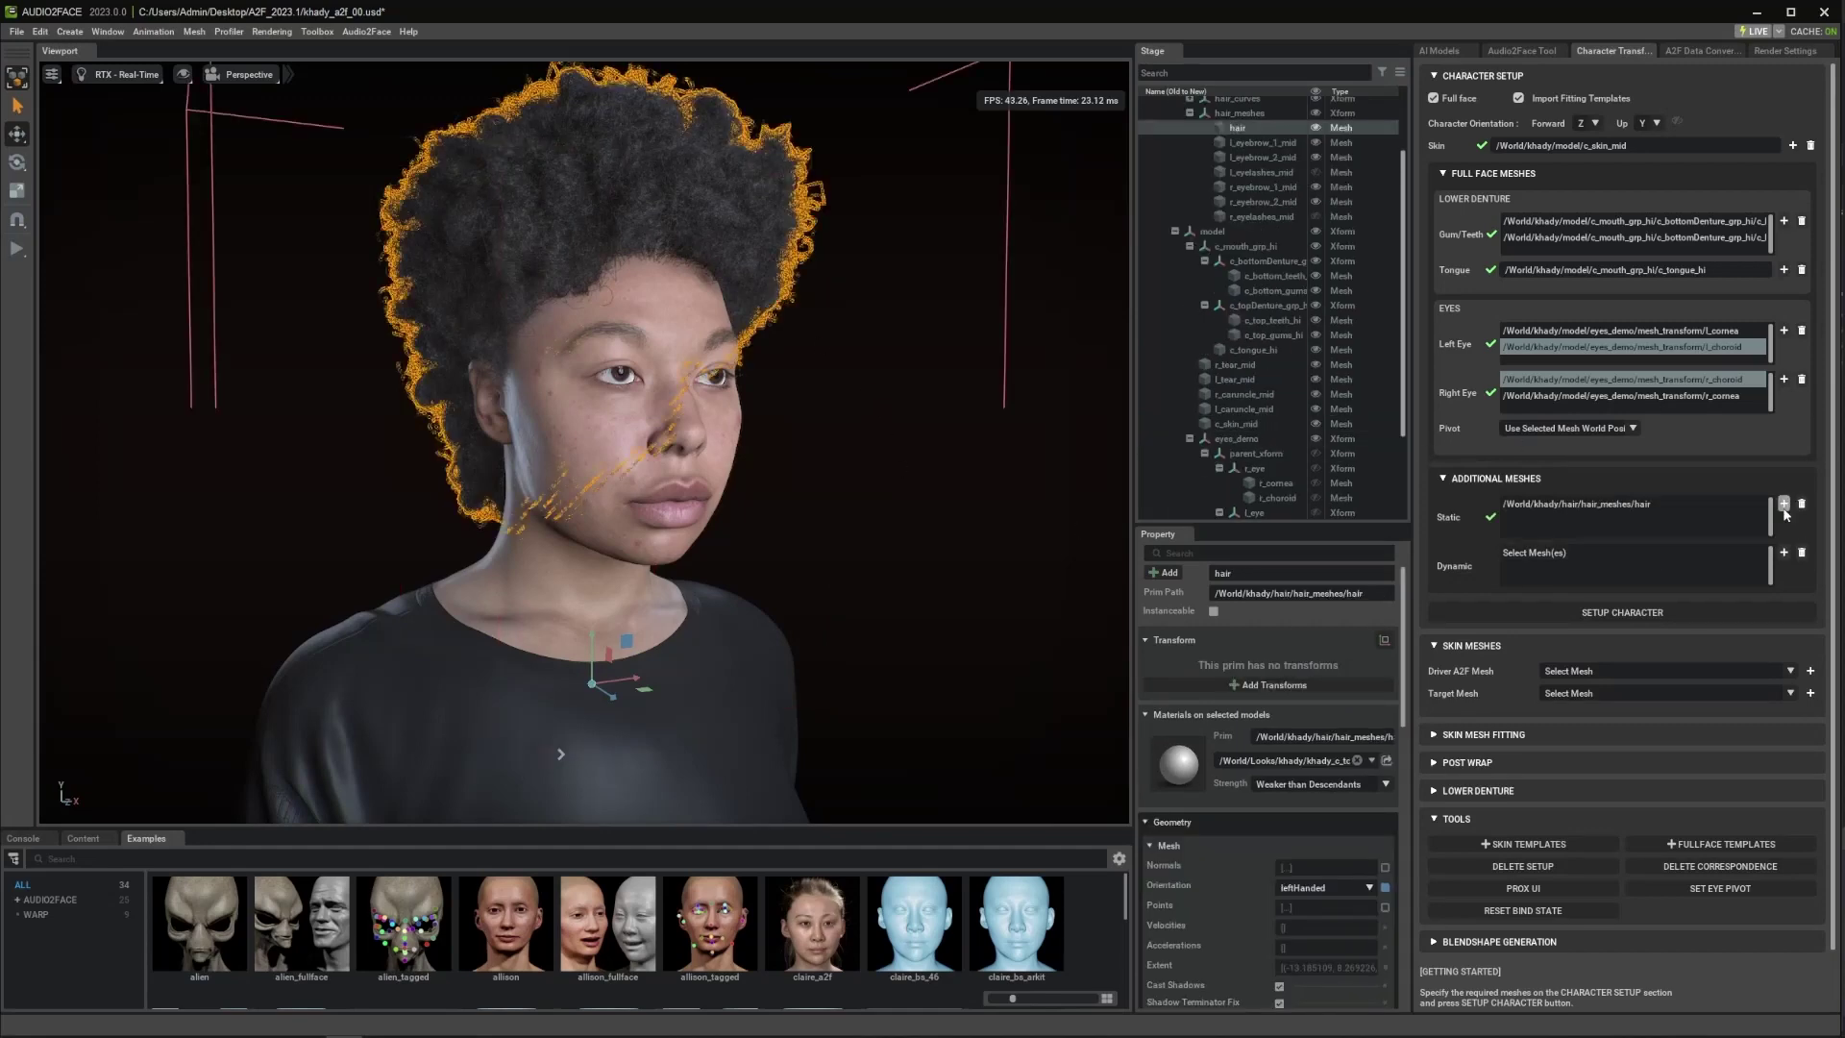
click(447, 741)
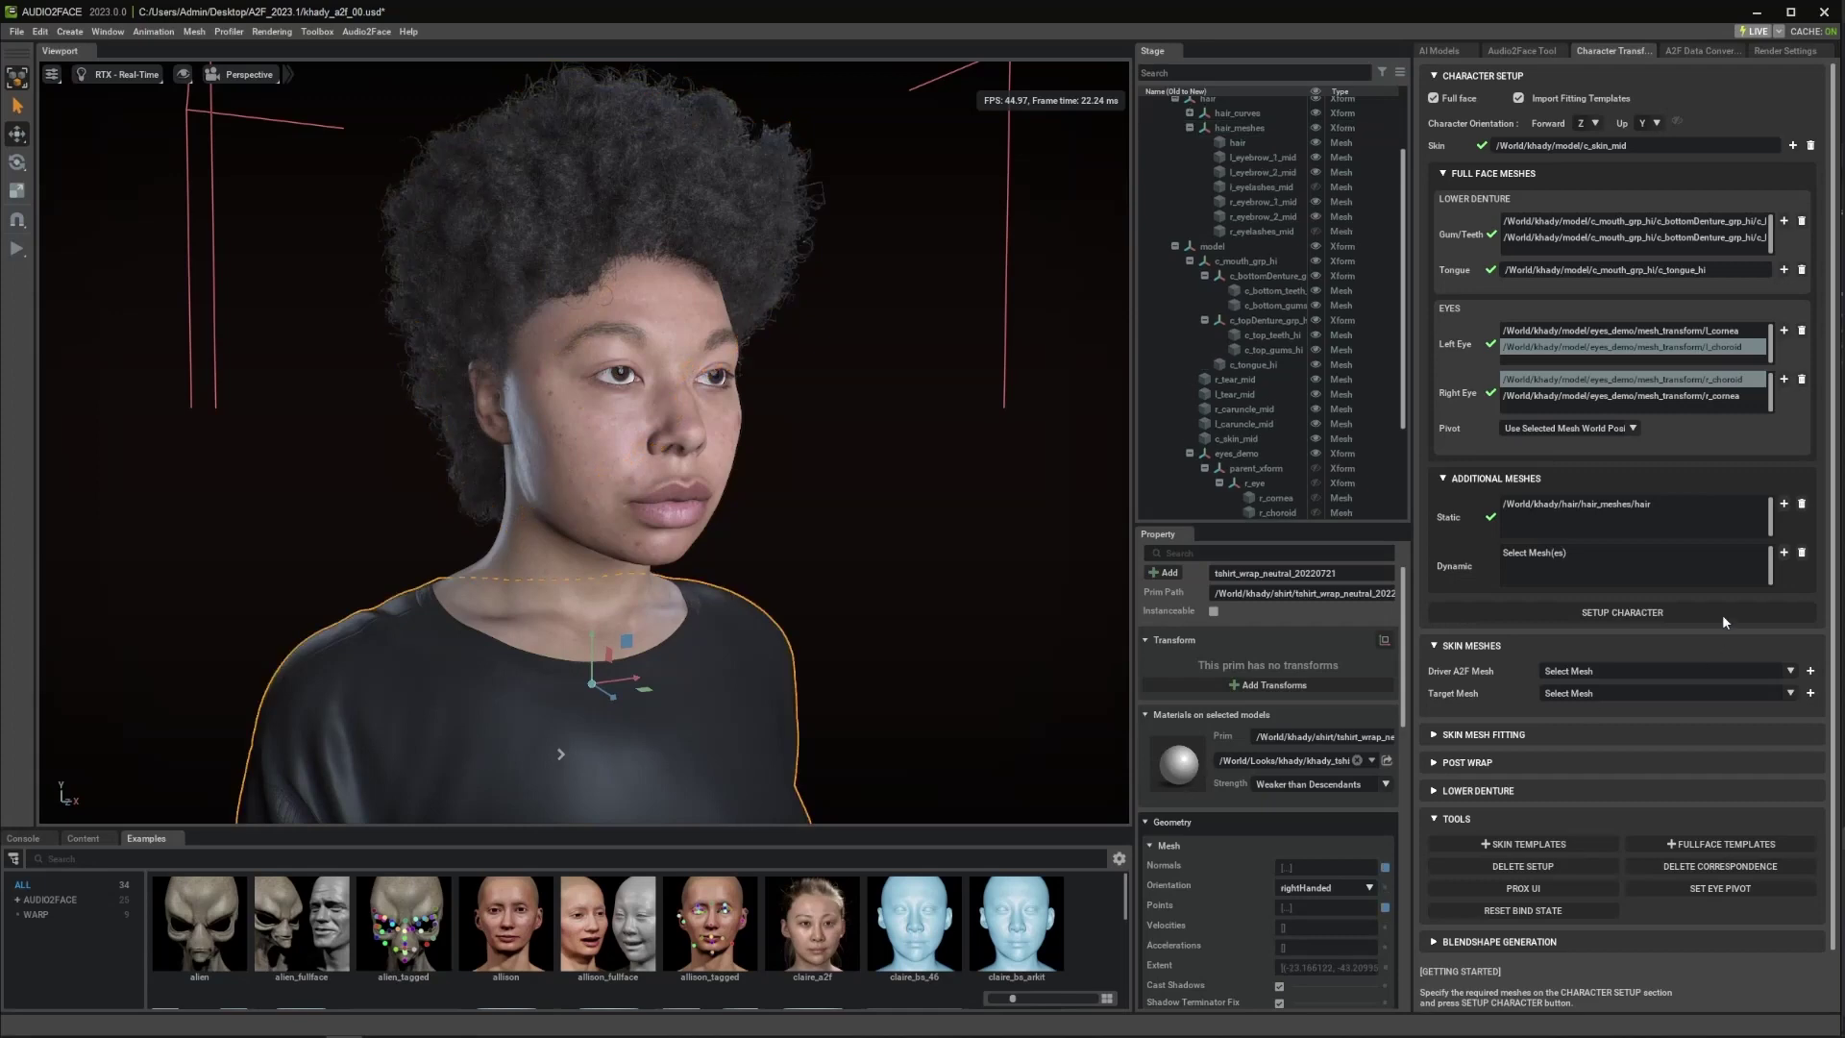
click(1784, 503)
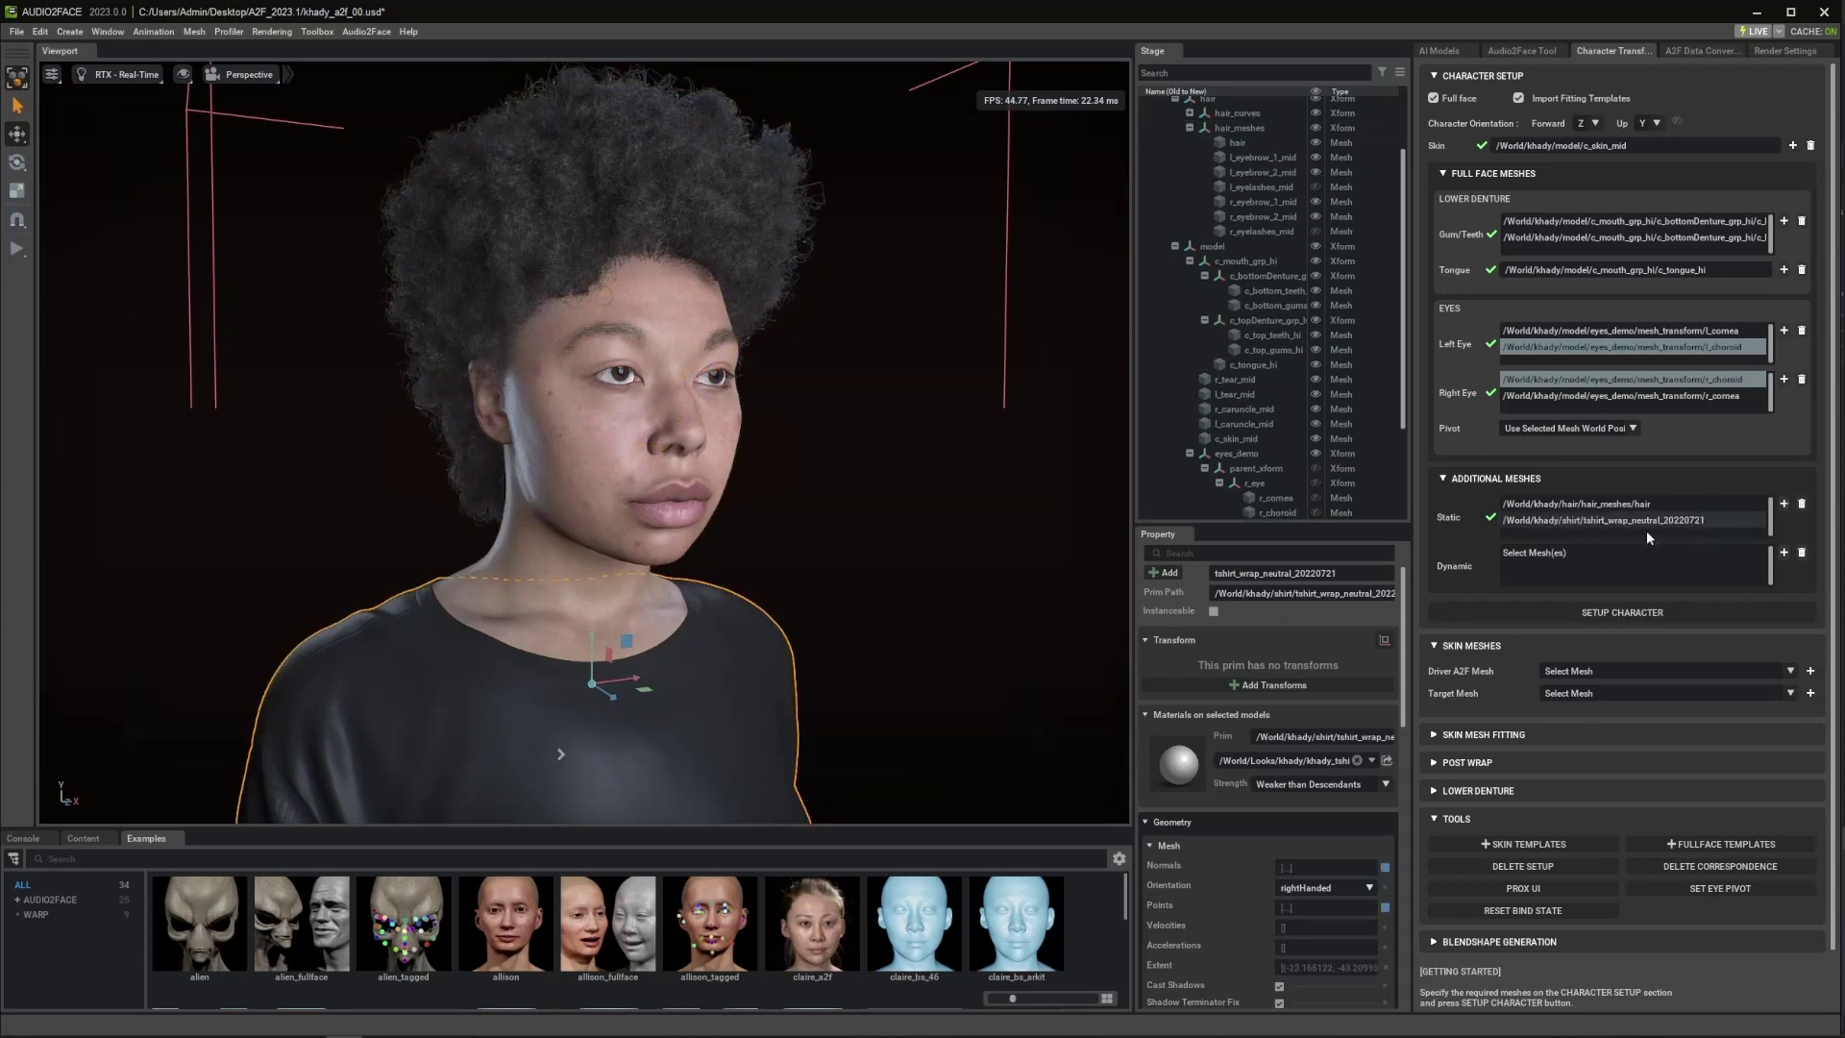
- Add the c_top_teeth_hi and c_top_gums_hi meshes to the static additional meshes
click(1268, 336)
ctrl+click(1262, 350)
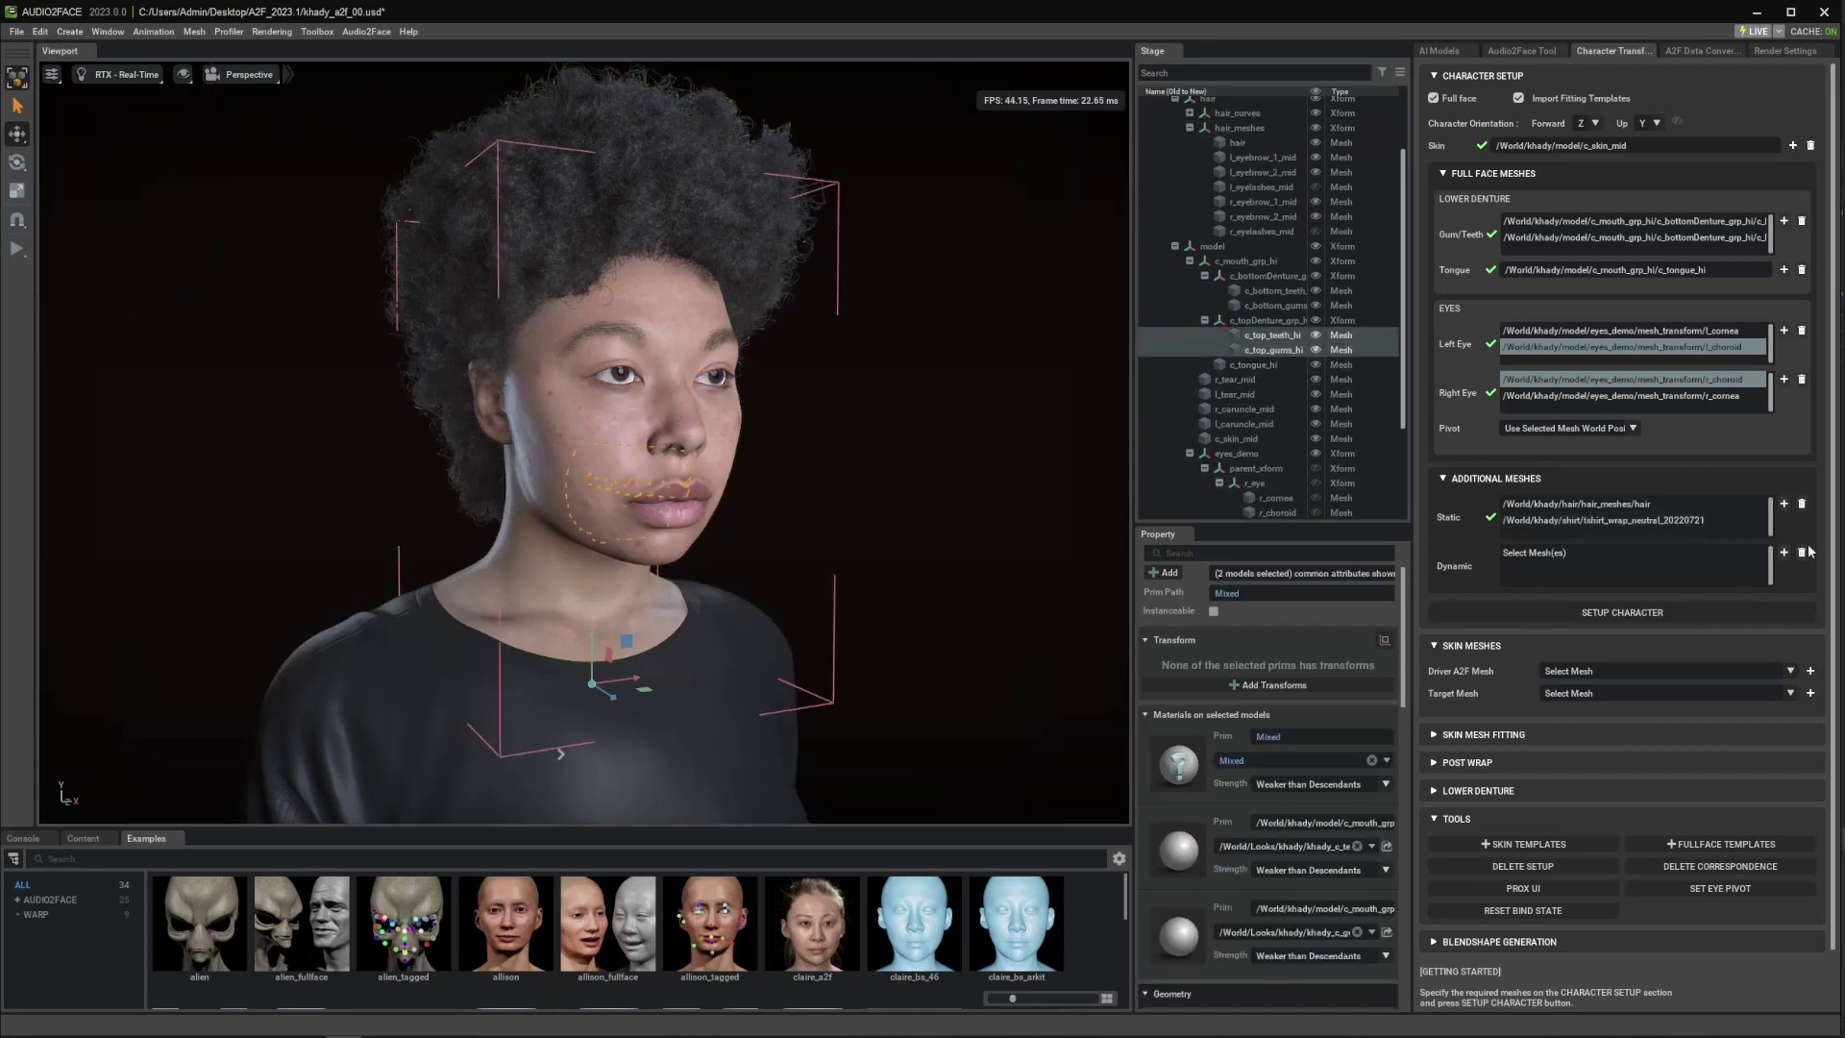
click(1784, 505)
click(634, 338)
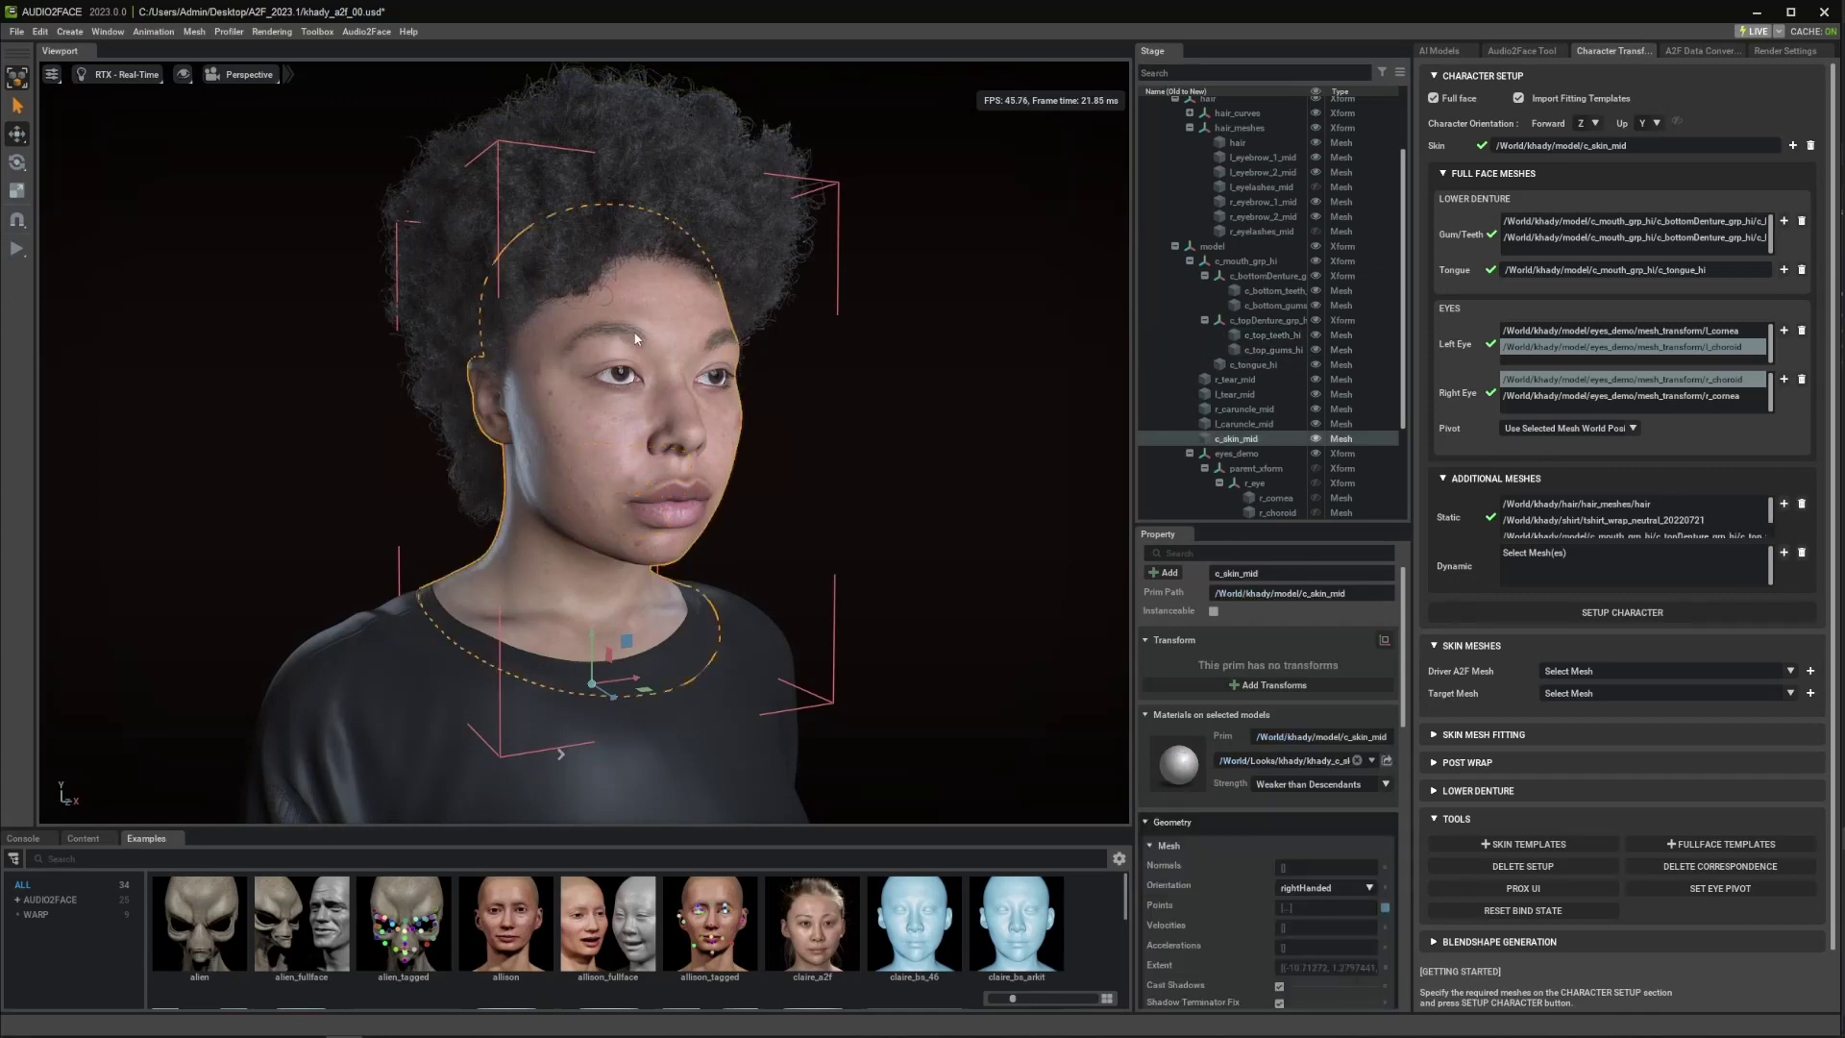
- Add the l_eyebrow_1_mid, l_eyebrow_2_mid, r_eyebrow_1_mid and r_eyebrow_2_mid meshes to the dynamic additional meshes, leaving out the eyelash meshes
click(1205, 320)
click(1205, 276)
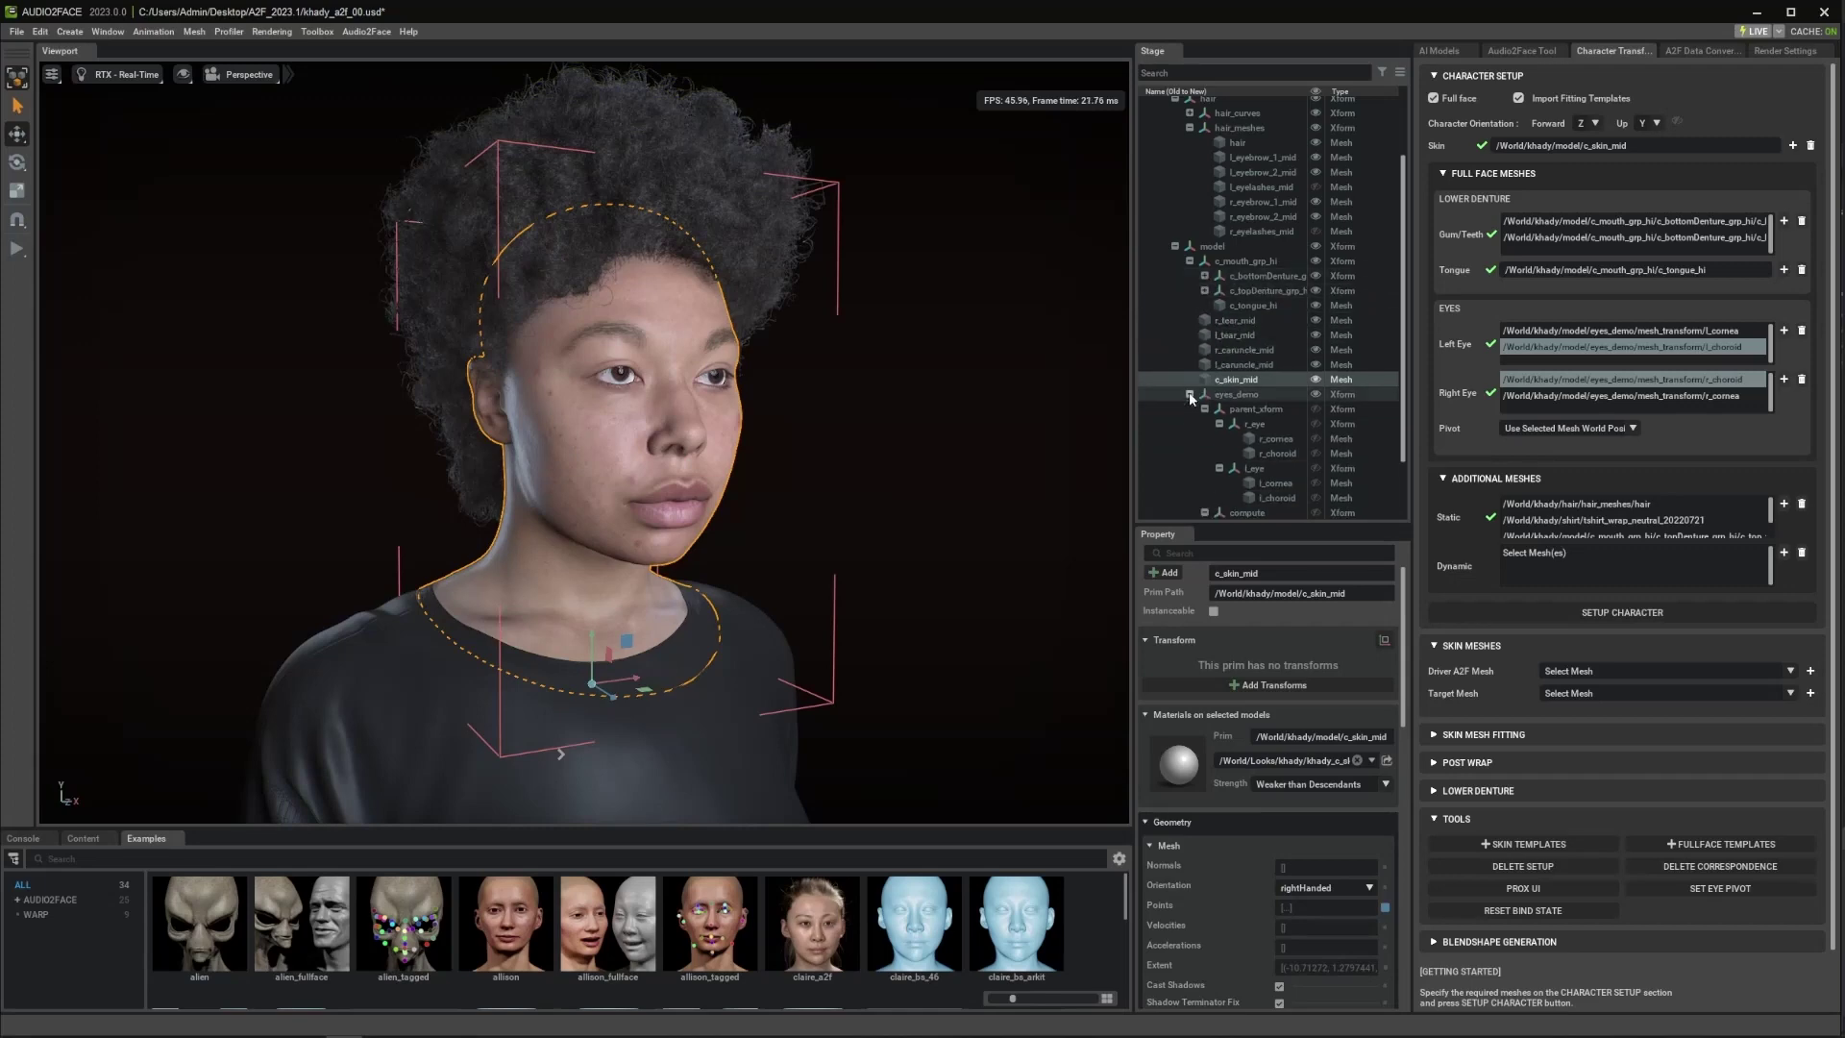
click(1188, 394)
click(1243, 253)
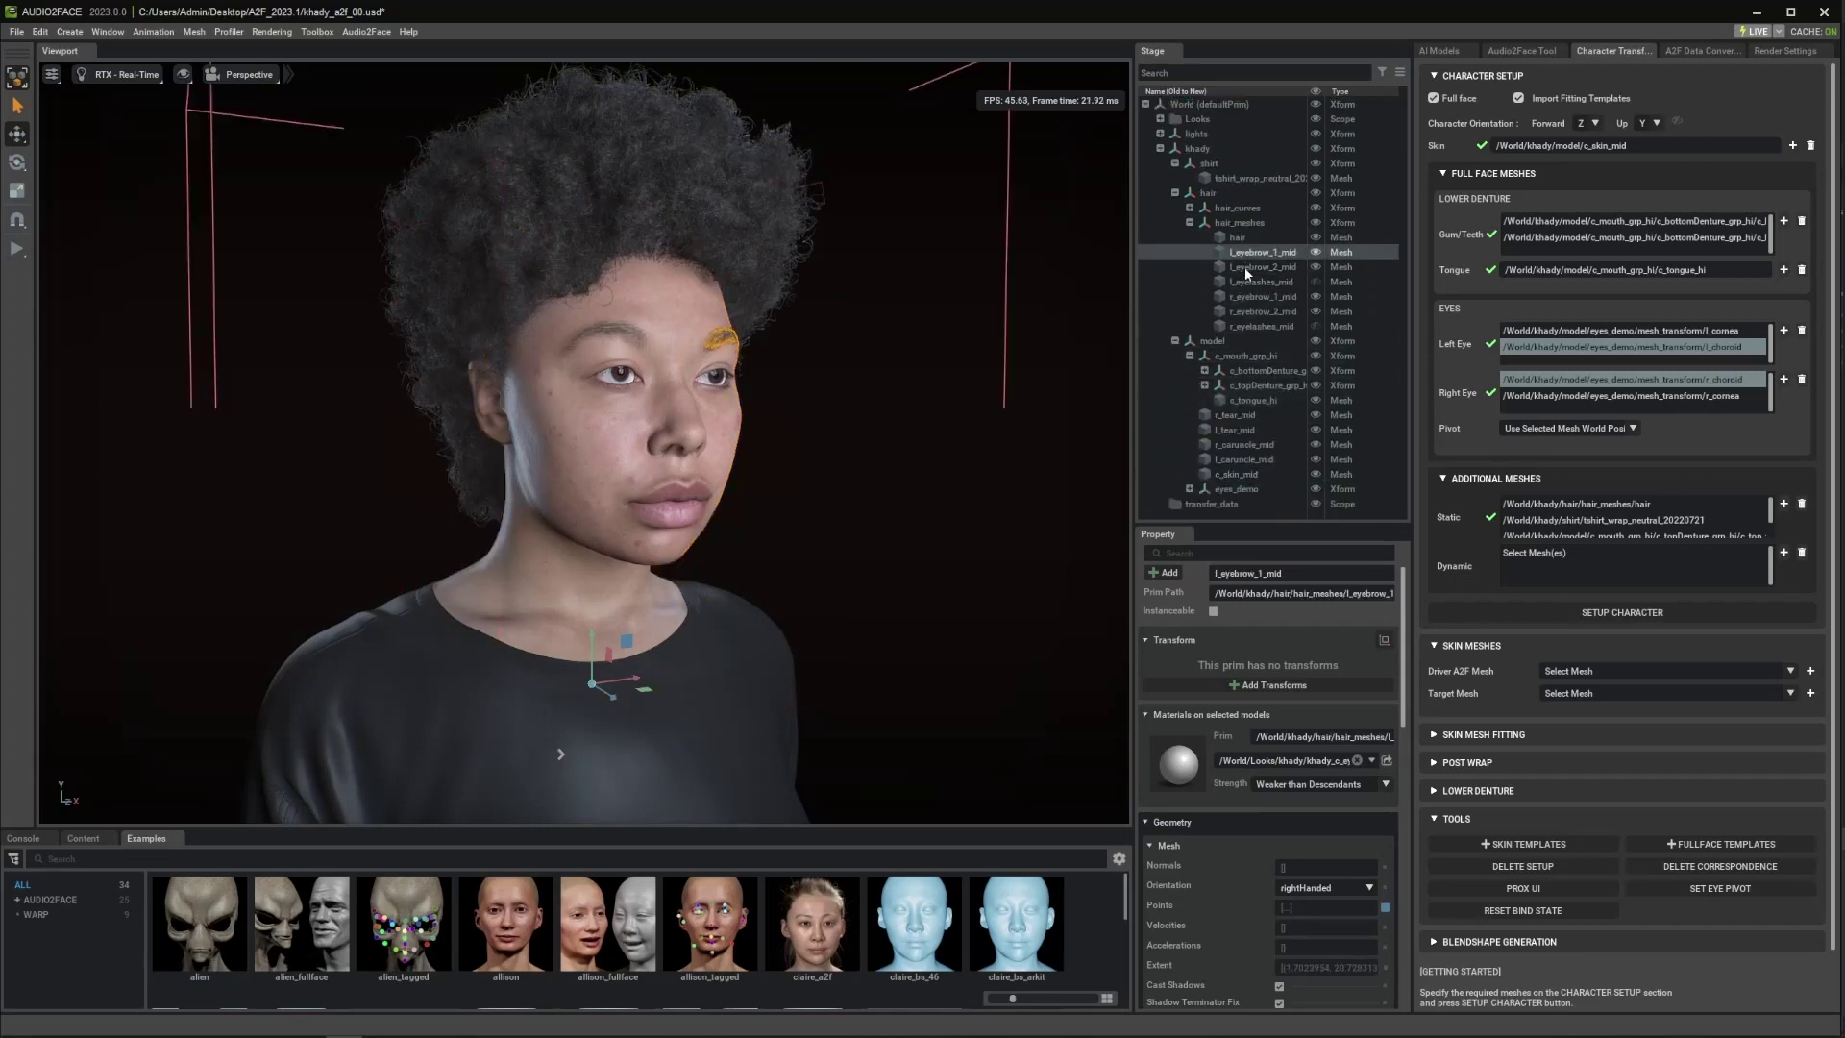
shift+click(1256, 325)
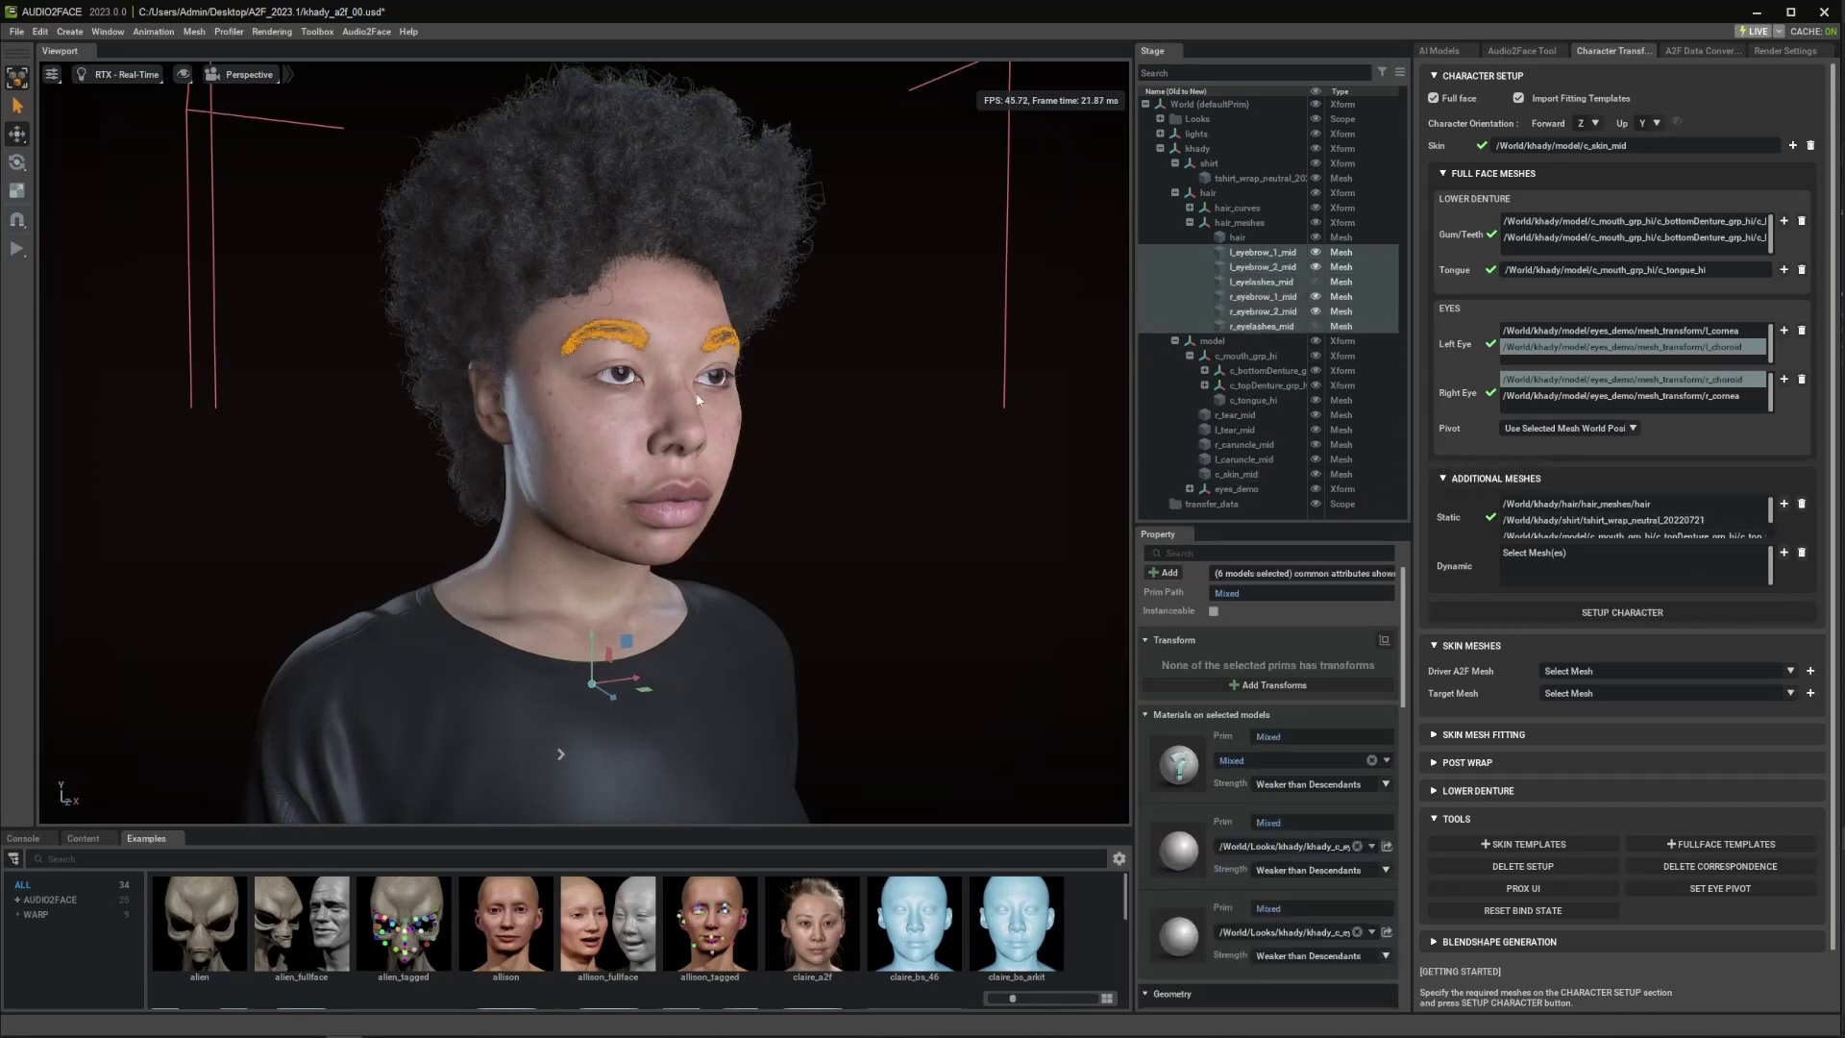
ctrl+click(1263, 283)
ctrl+click(1261, 325)
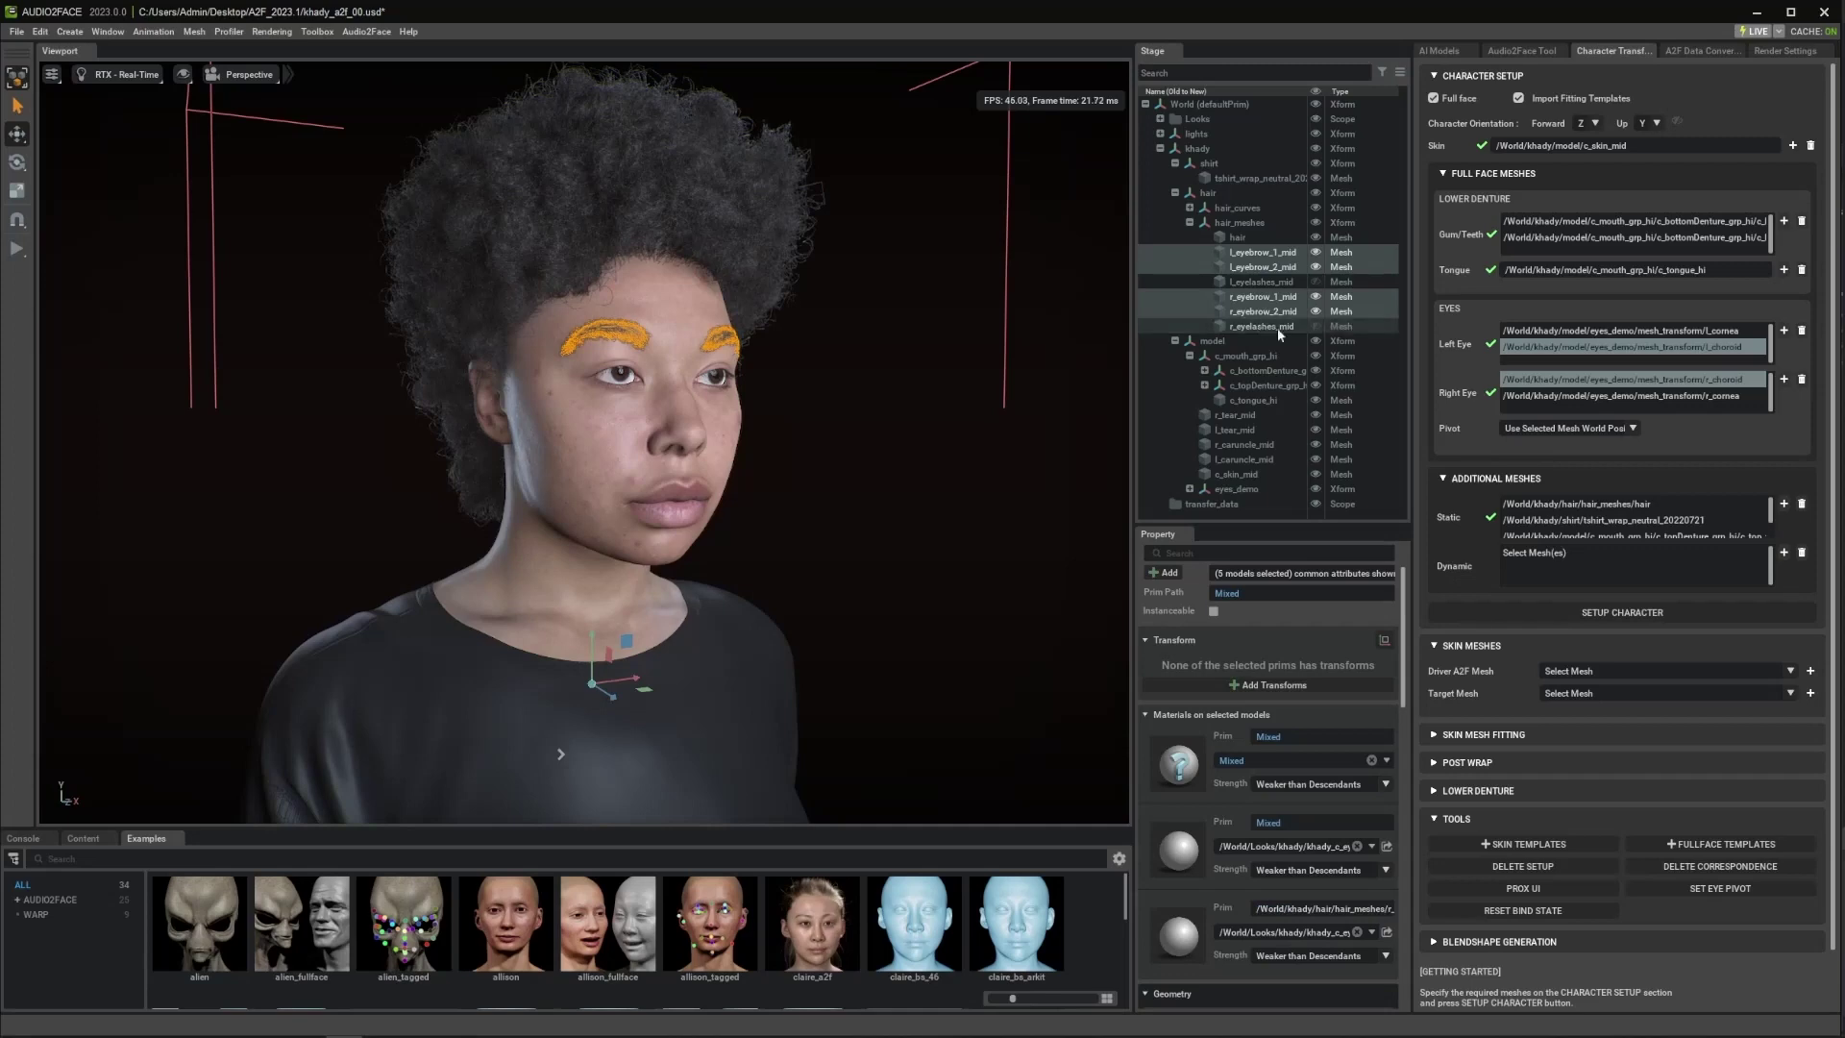
click(1783, 554)
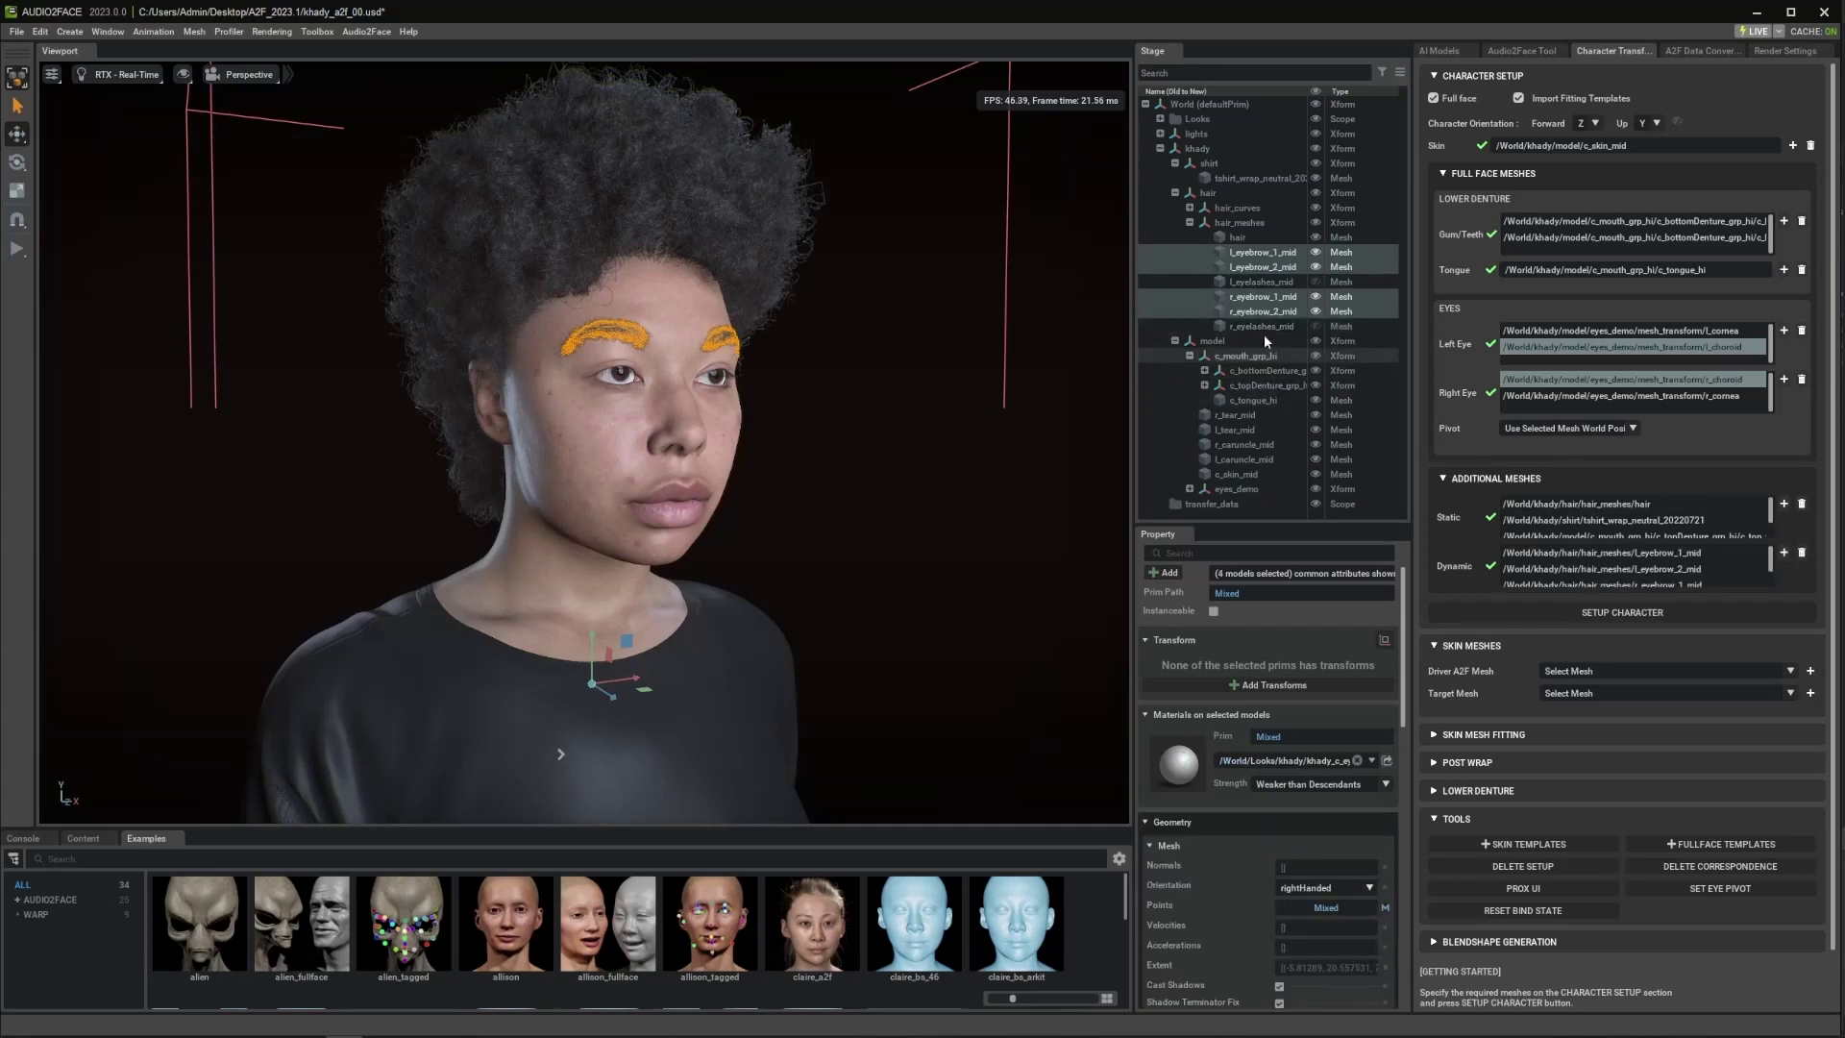
- Add eyelashes_basisCurves from the hair_curves group to the dynamic additional meshes and run the character setup
click(1190, 207)
click(1257, 237)
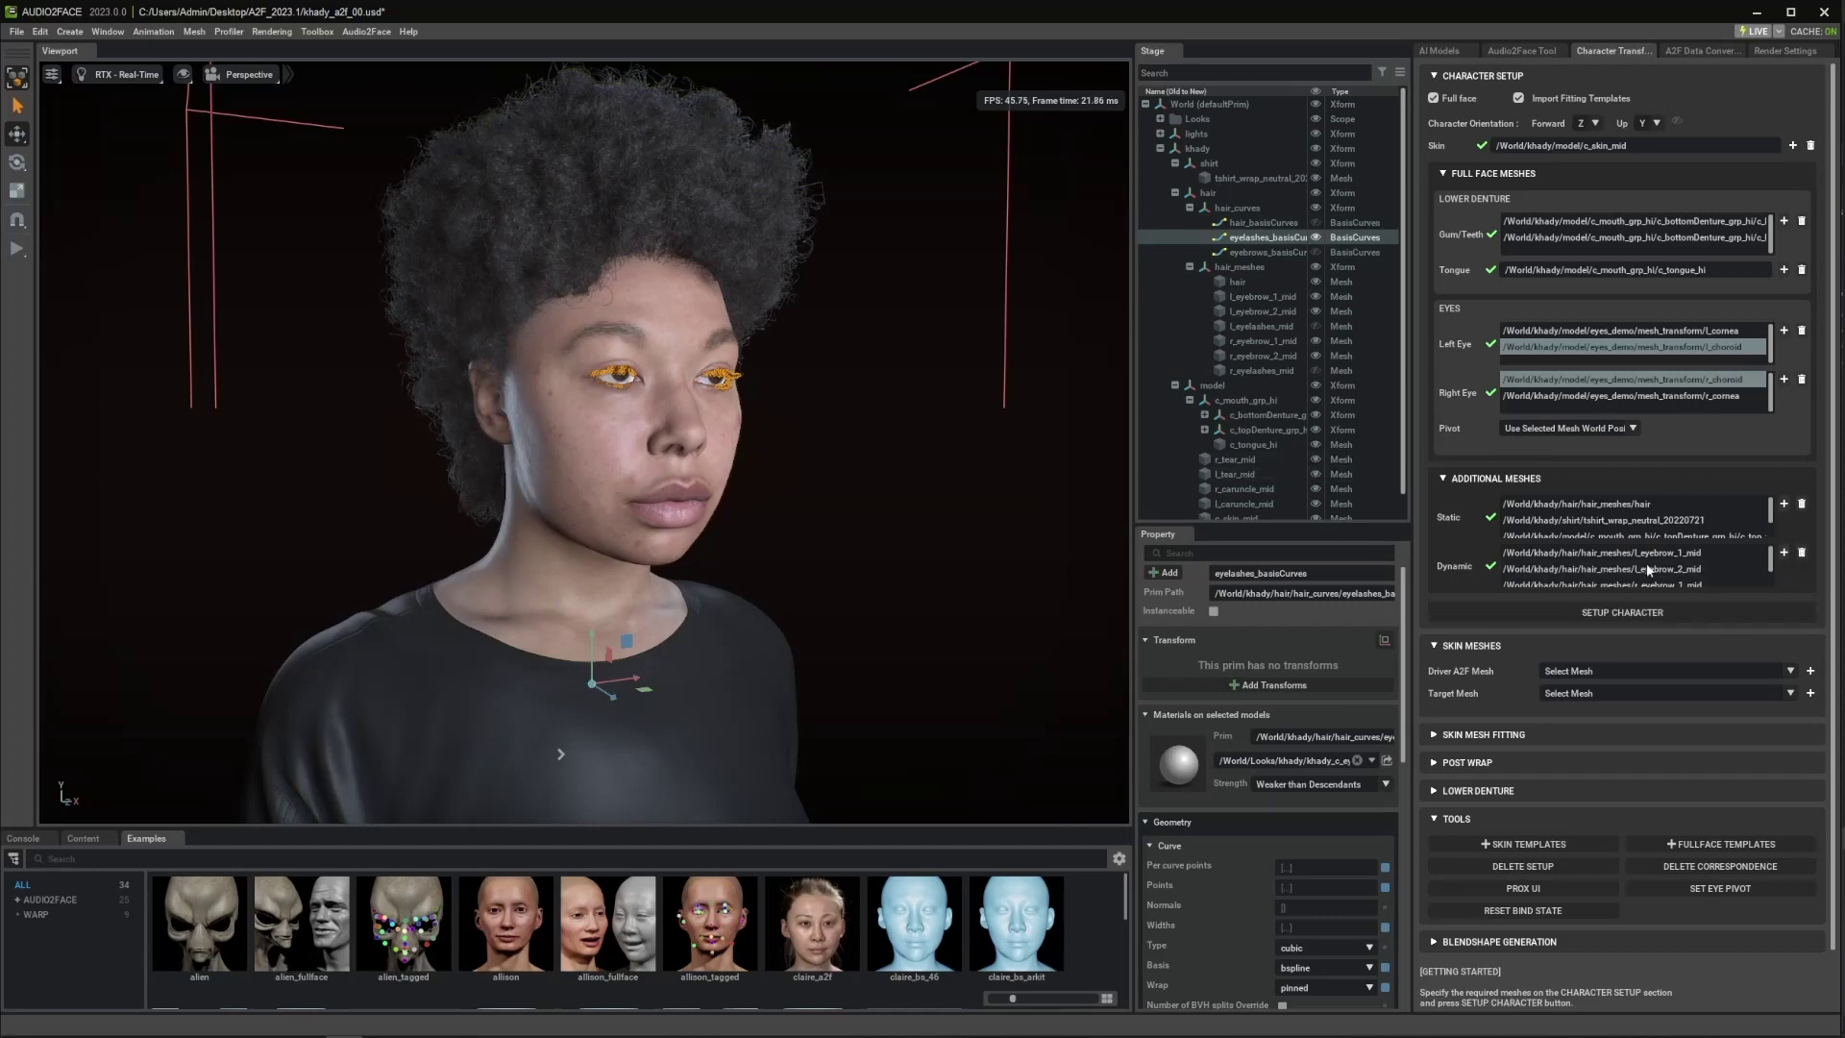
click(1563, 617)
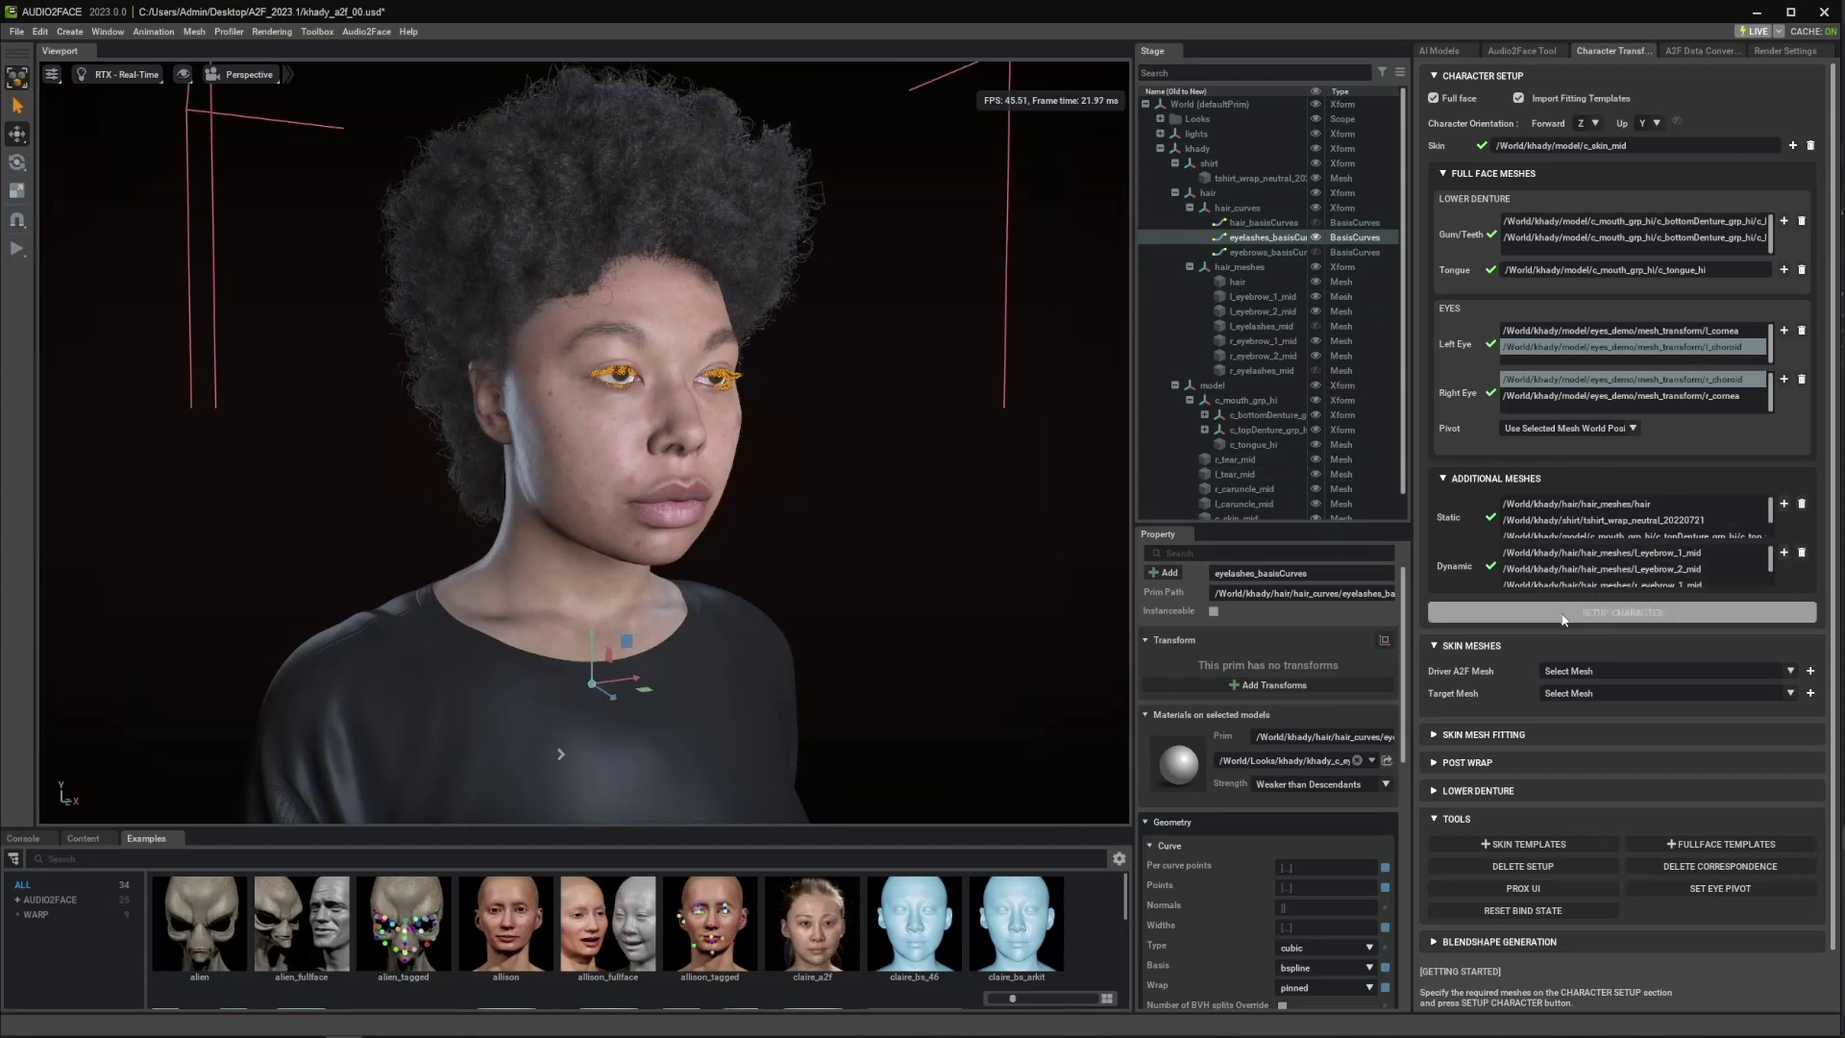
scroll(768, 475, down, 5)
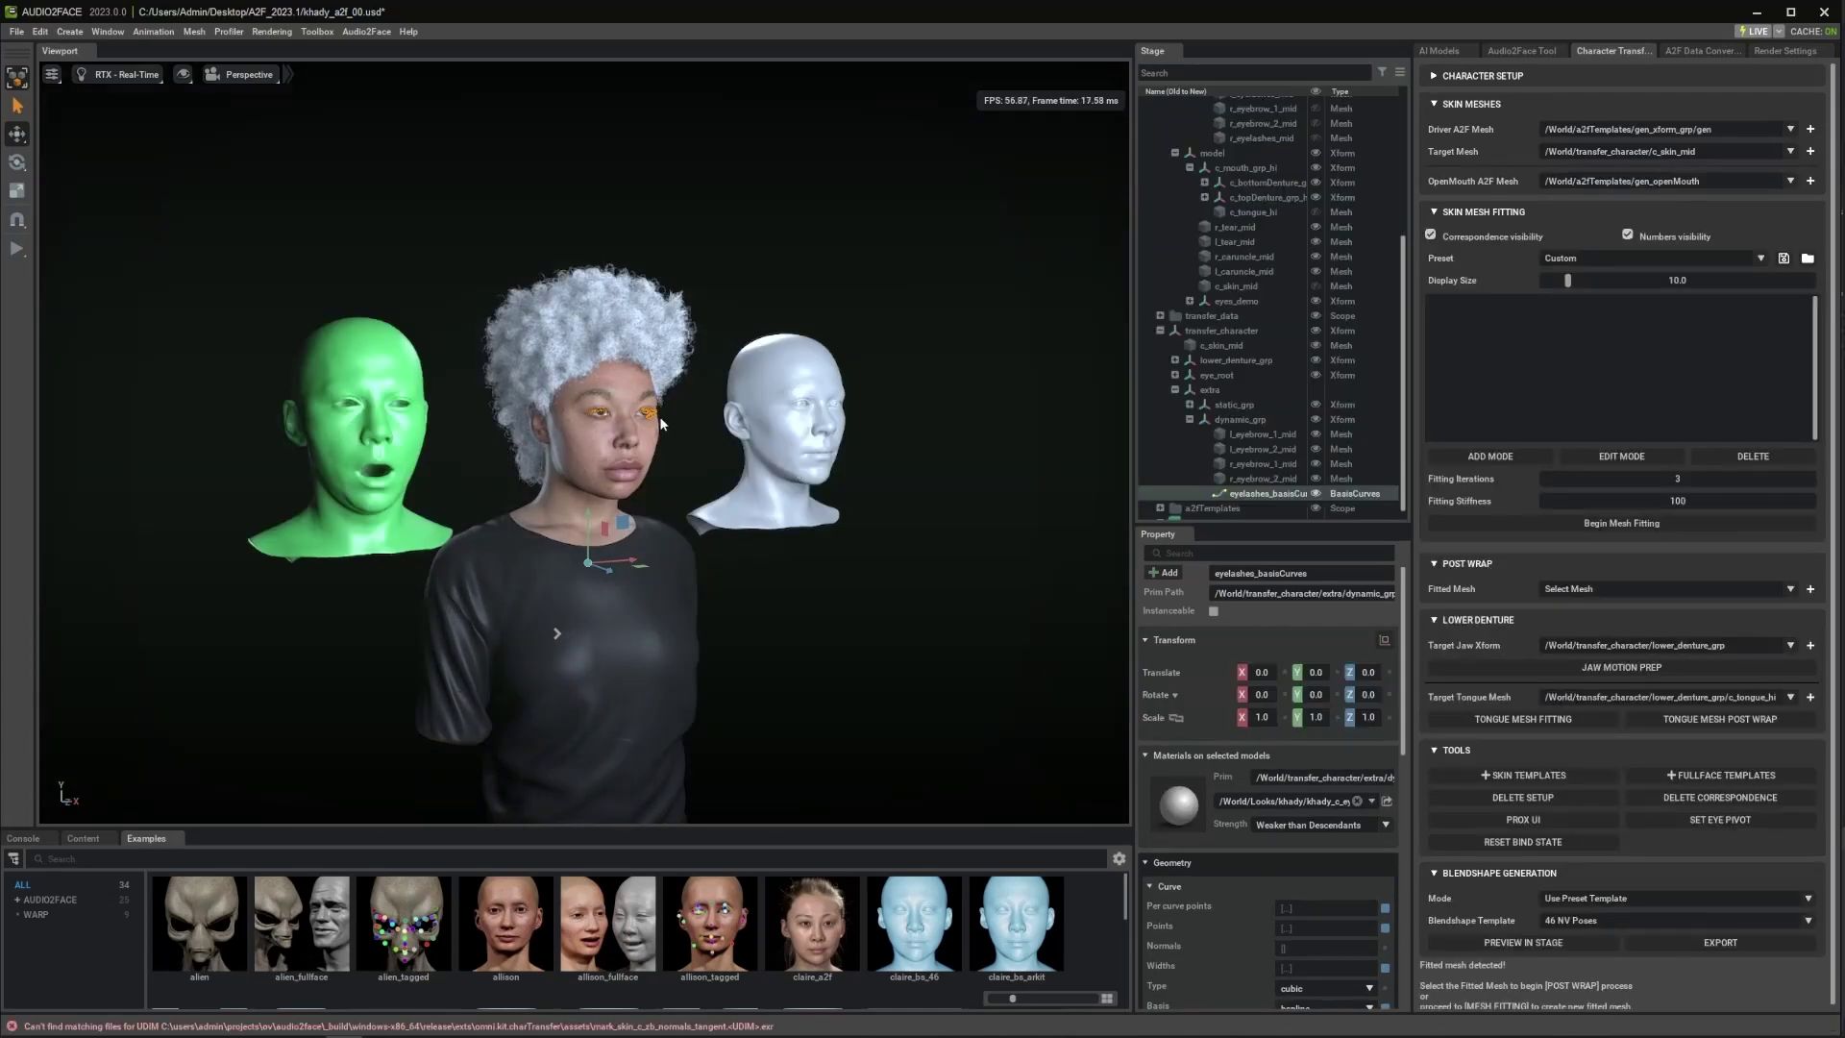
- Assign the khady_c_top_hair_alt_shd material to the hair mesh in the transfer character's static_grp
click(561, 341)
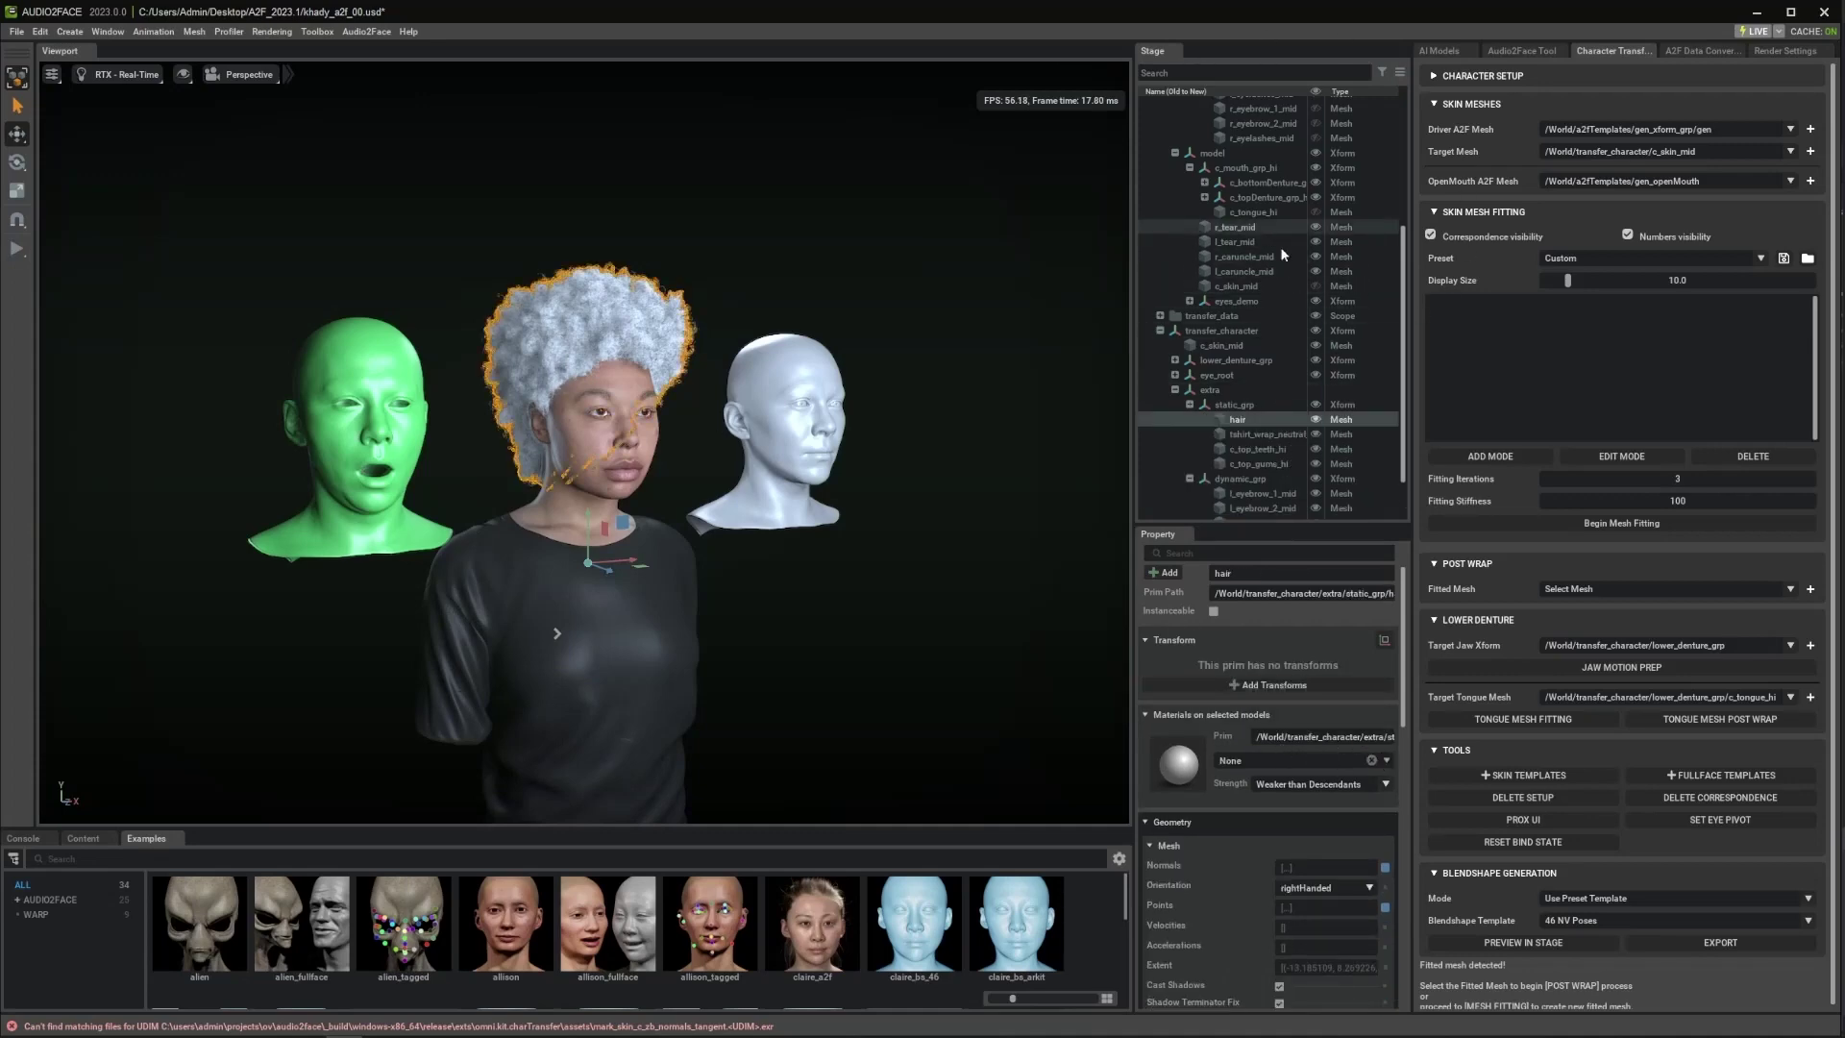
scroll(1301, 301, up, 2)
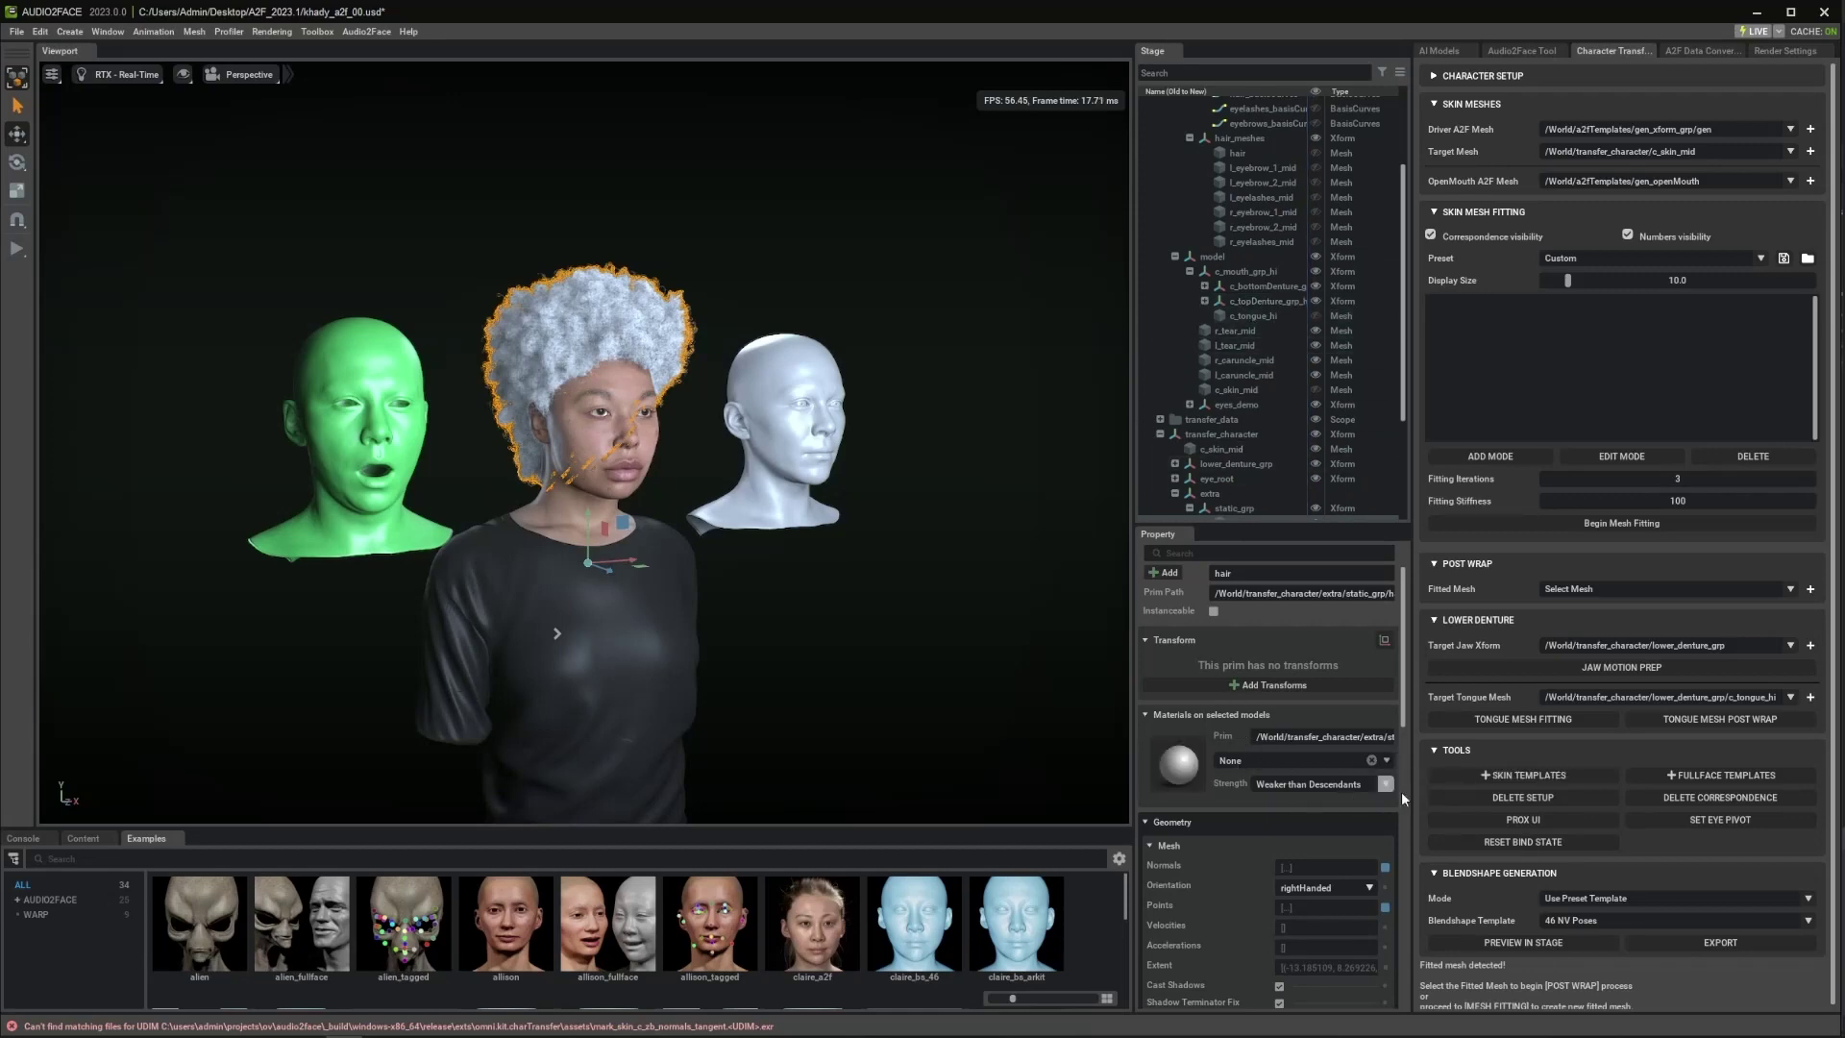
click(1388, 762)
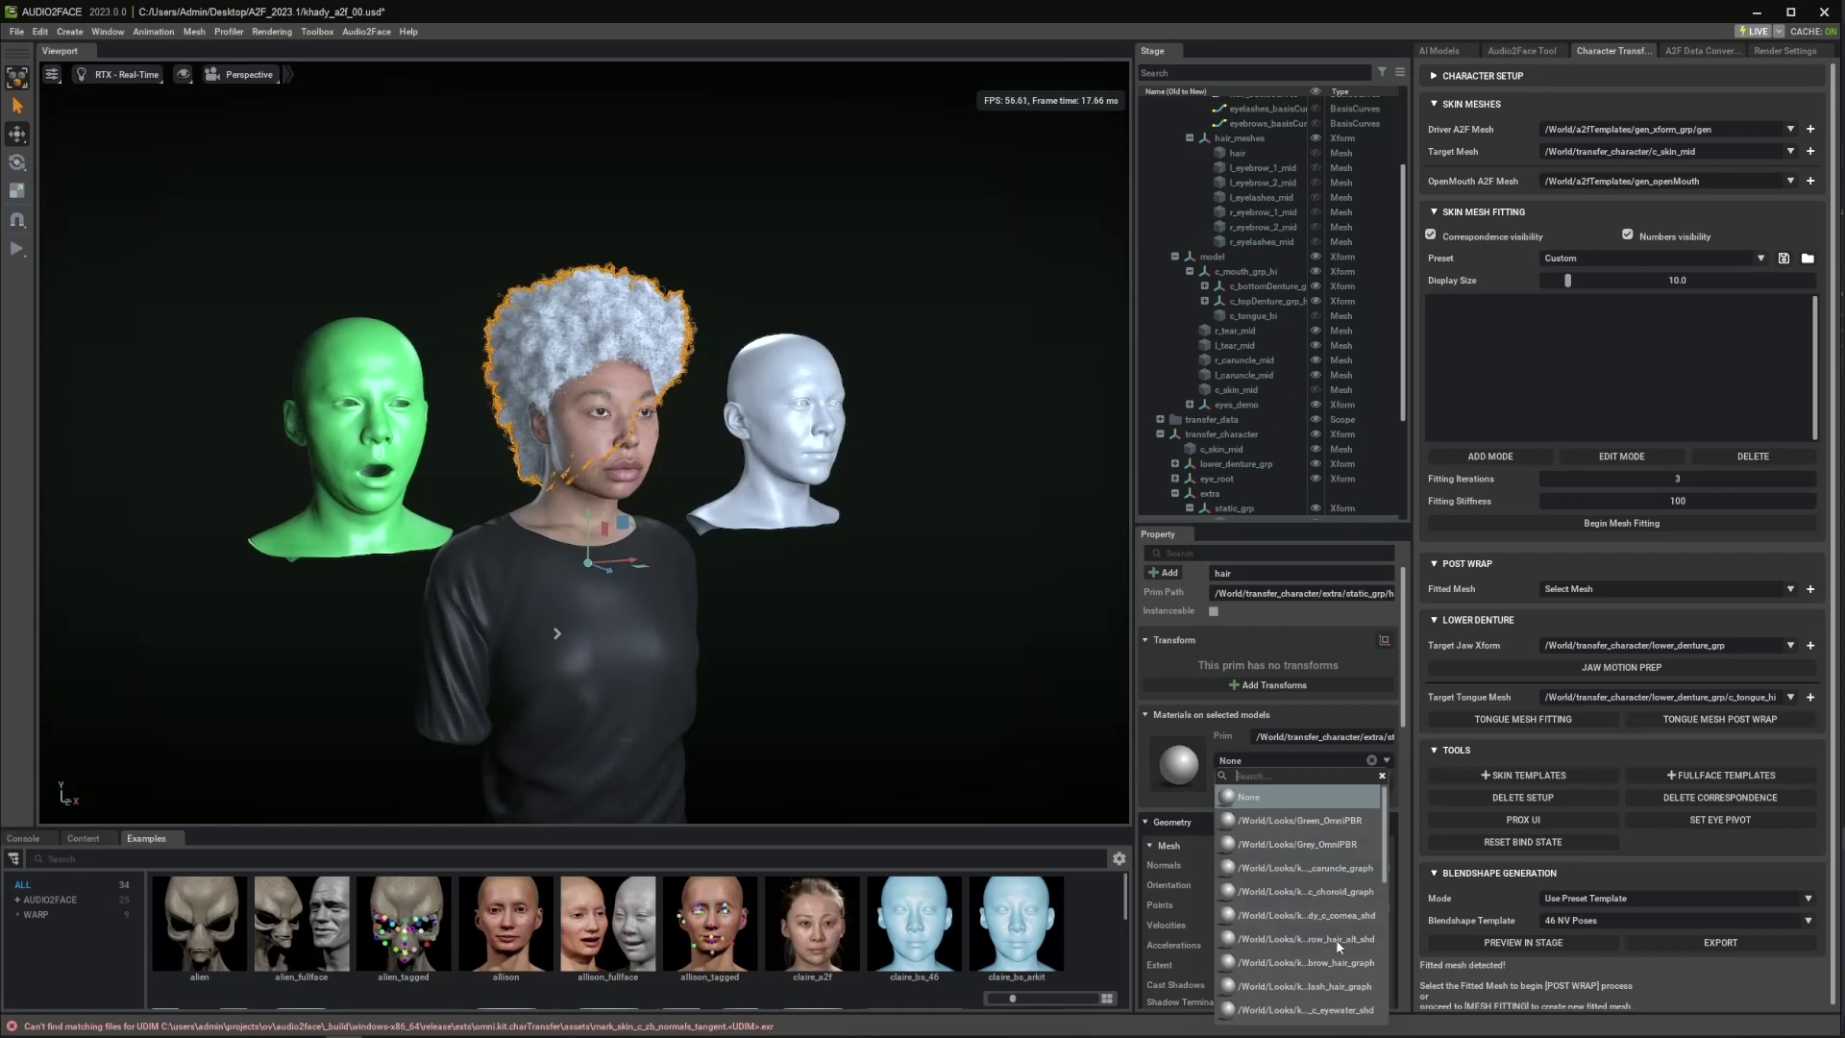
scroll(1338, 988, down, 3)
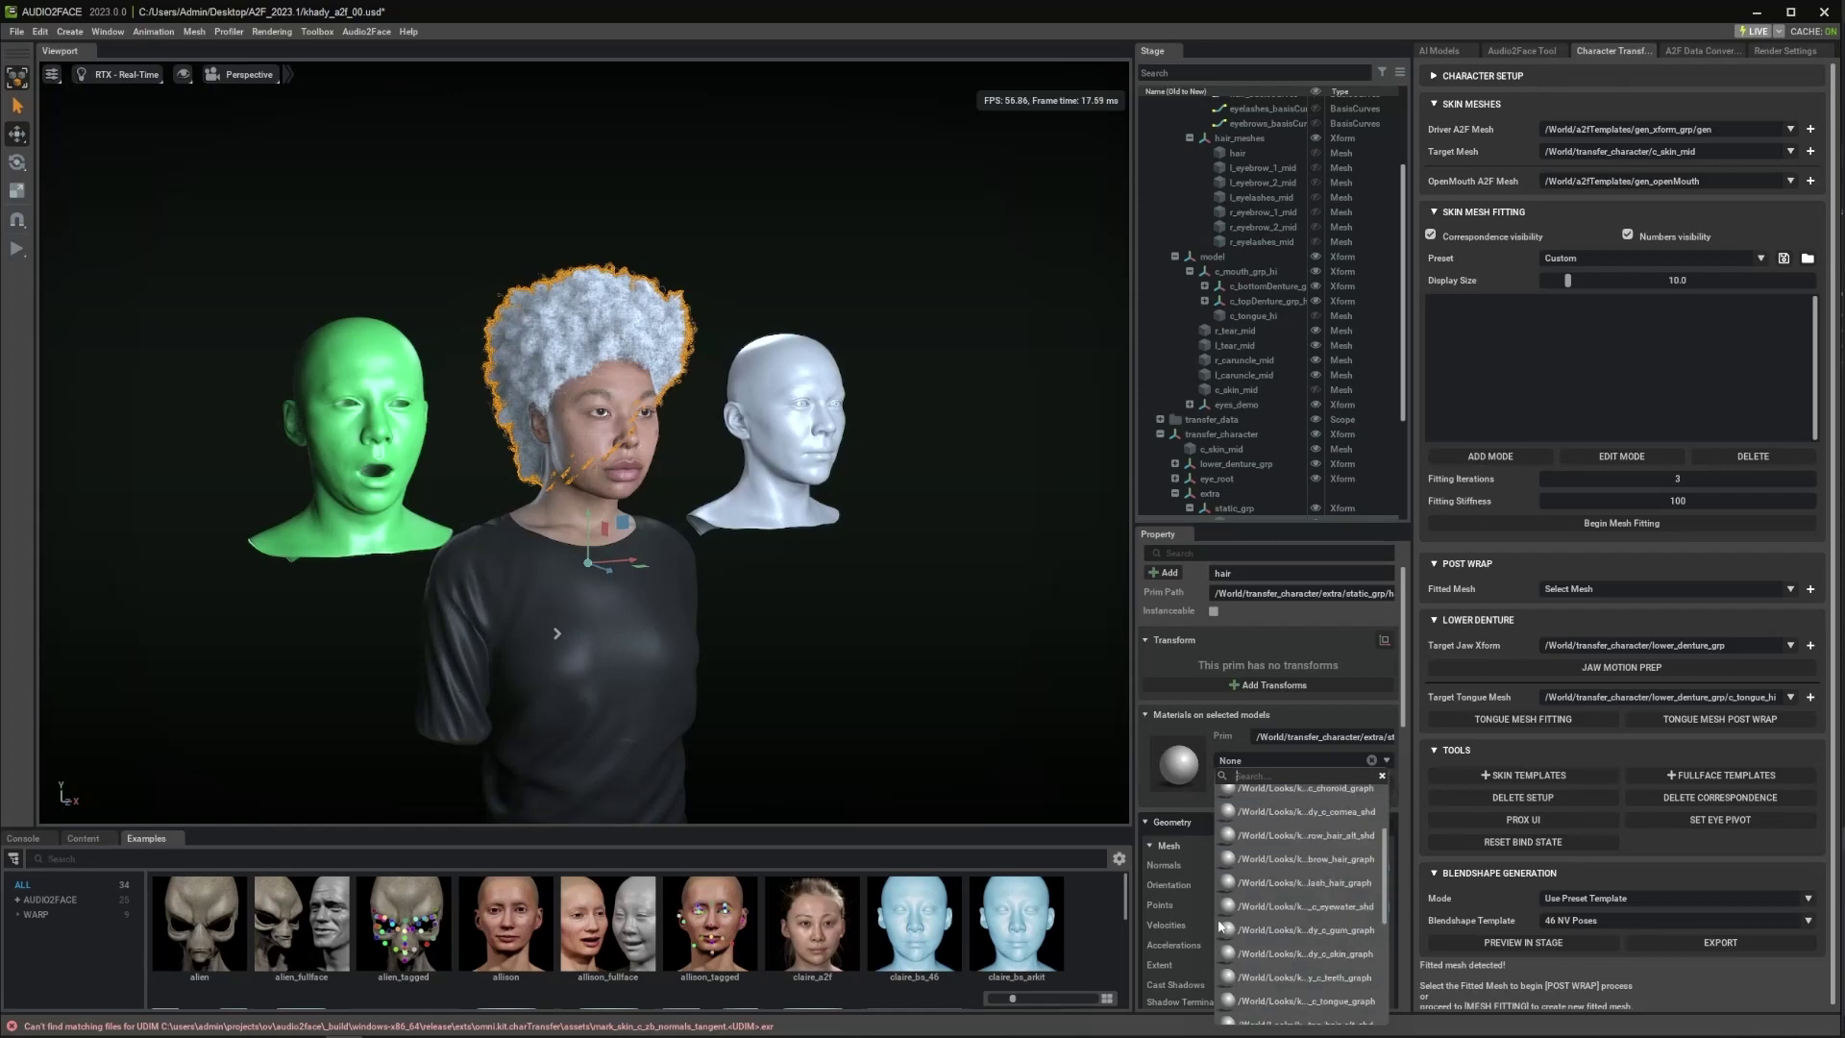
drag(1136, 774, 982, 773)
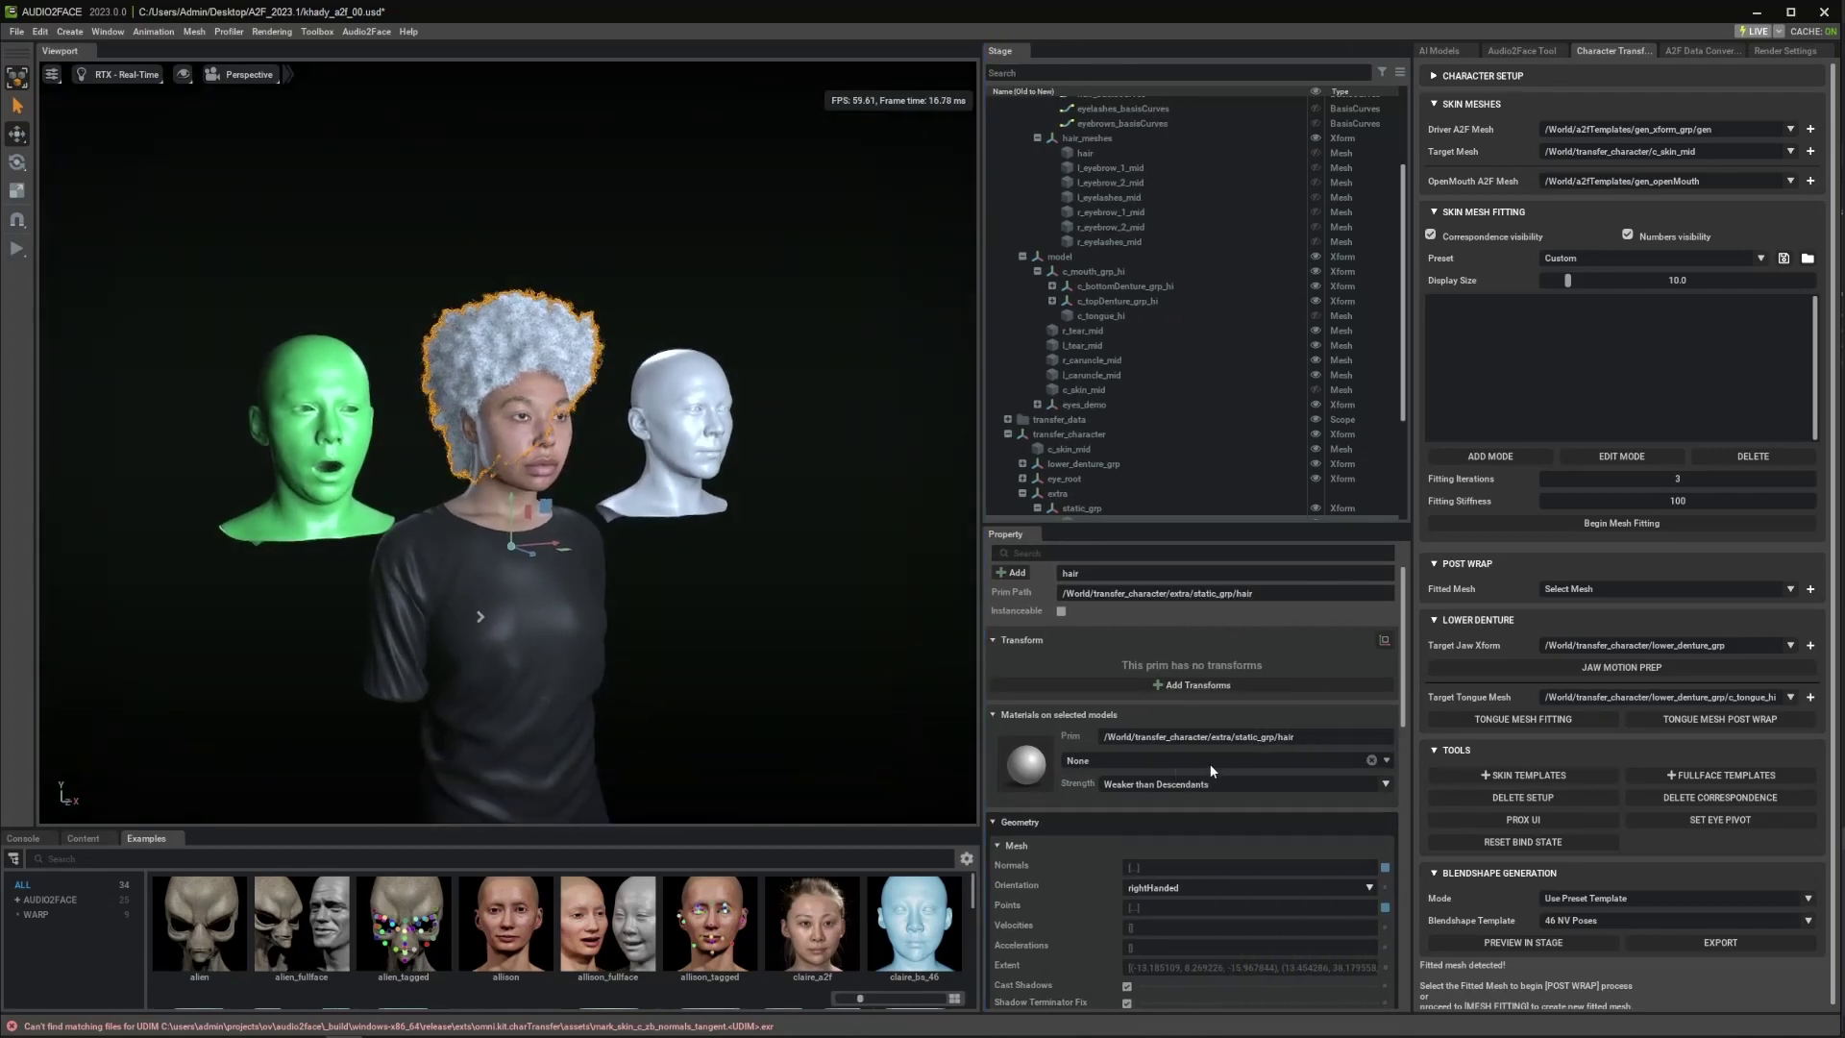
click(1203, 765)
scroll(1259, 908, down, 6)
click(1262, 920)
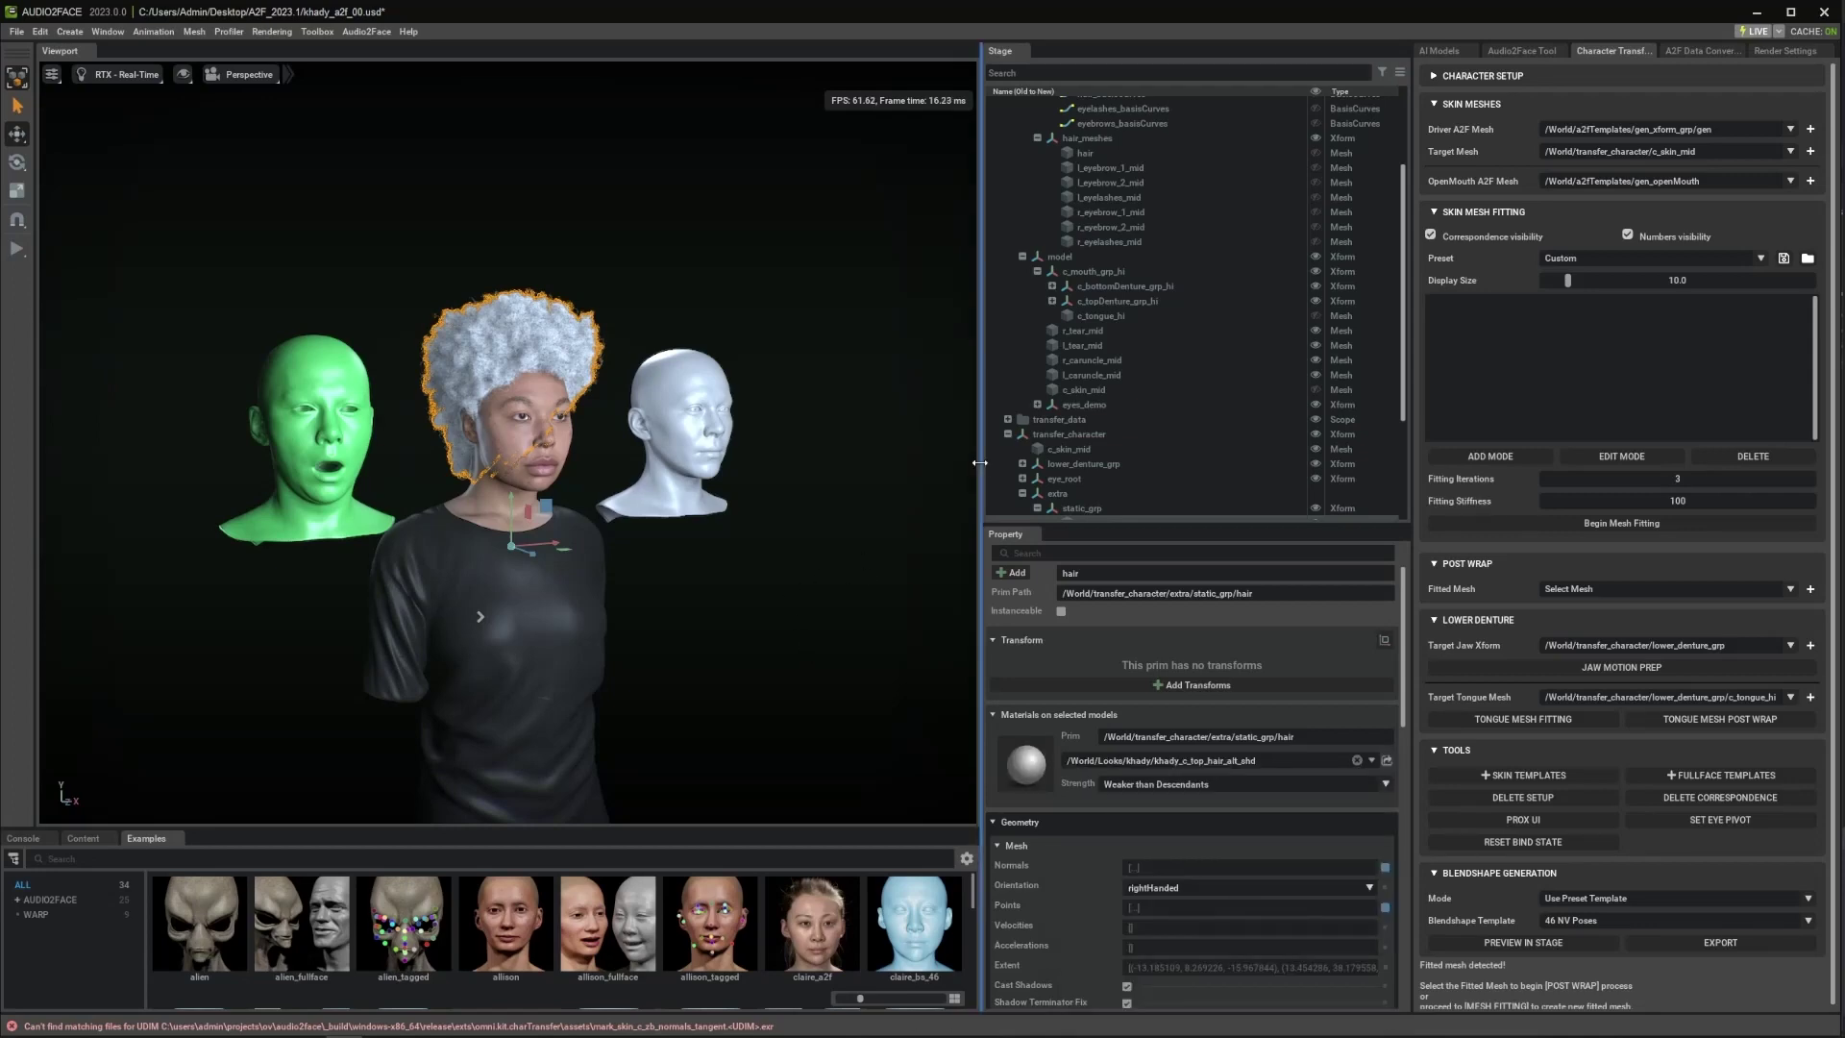
drag(980, 466, 1103, 466)
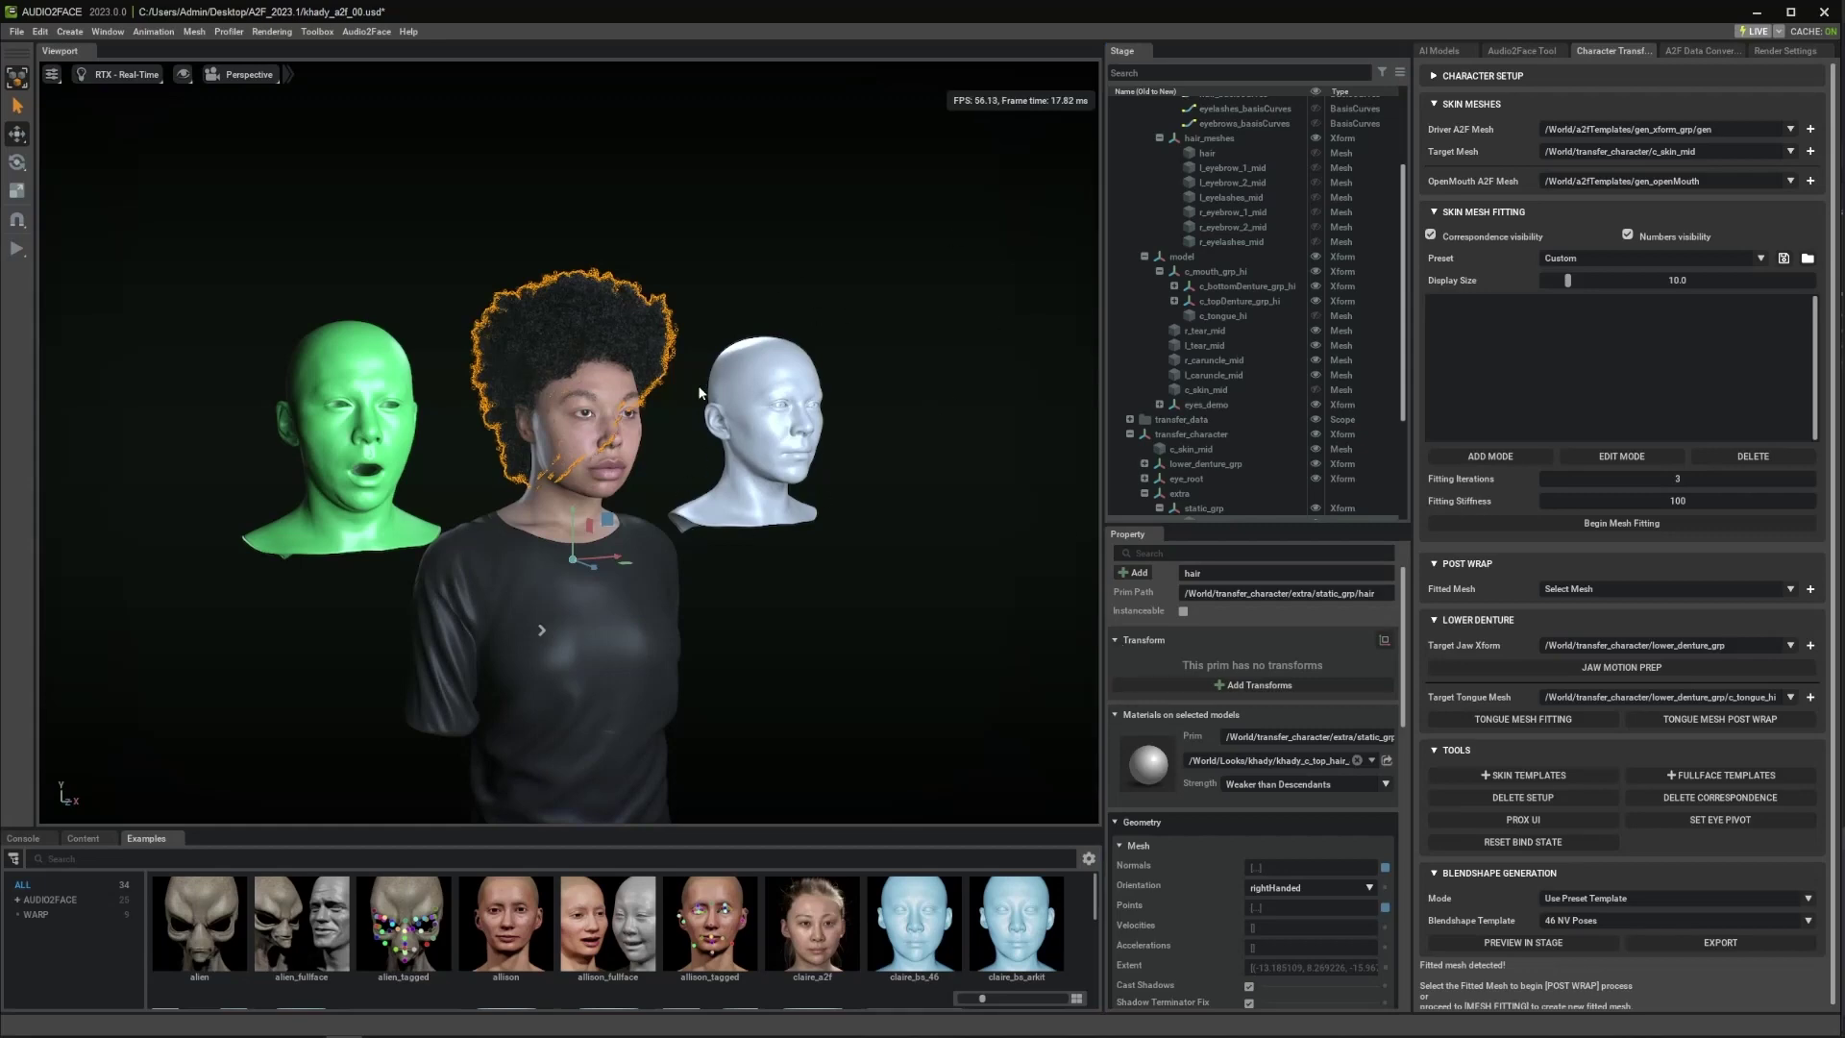
- Hide the original khady group and the transfer character's static_grp and dynamic_grp so only the heads remain
scroll(648, 402, up, 2)
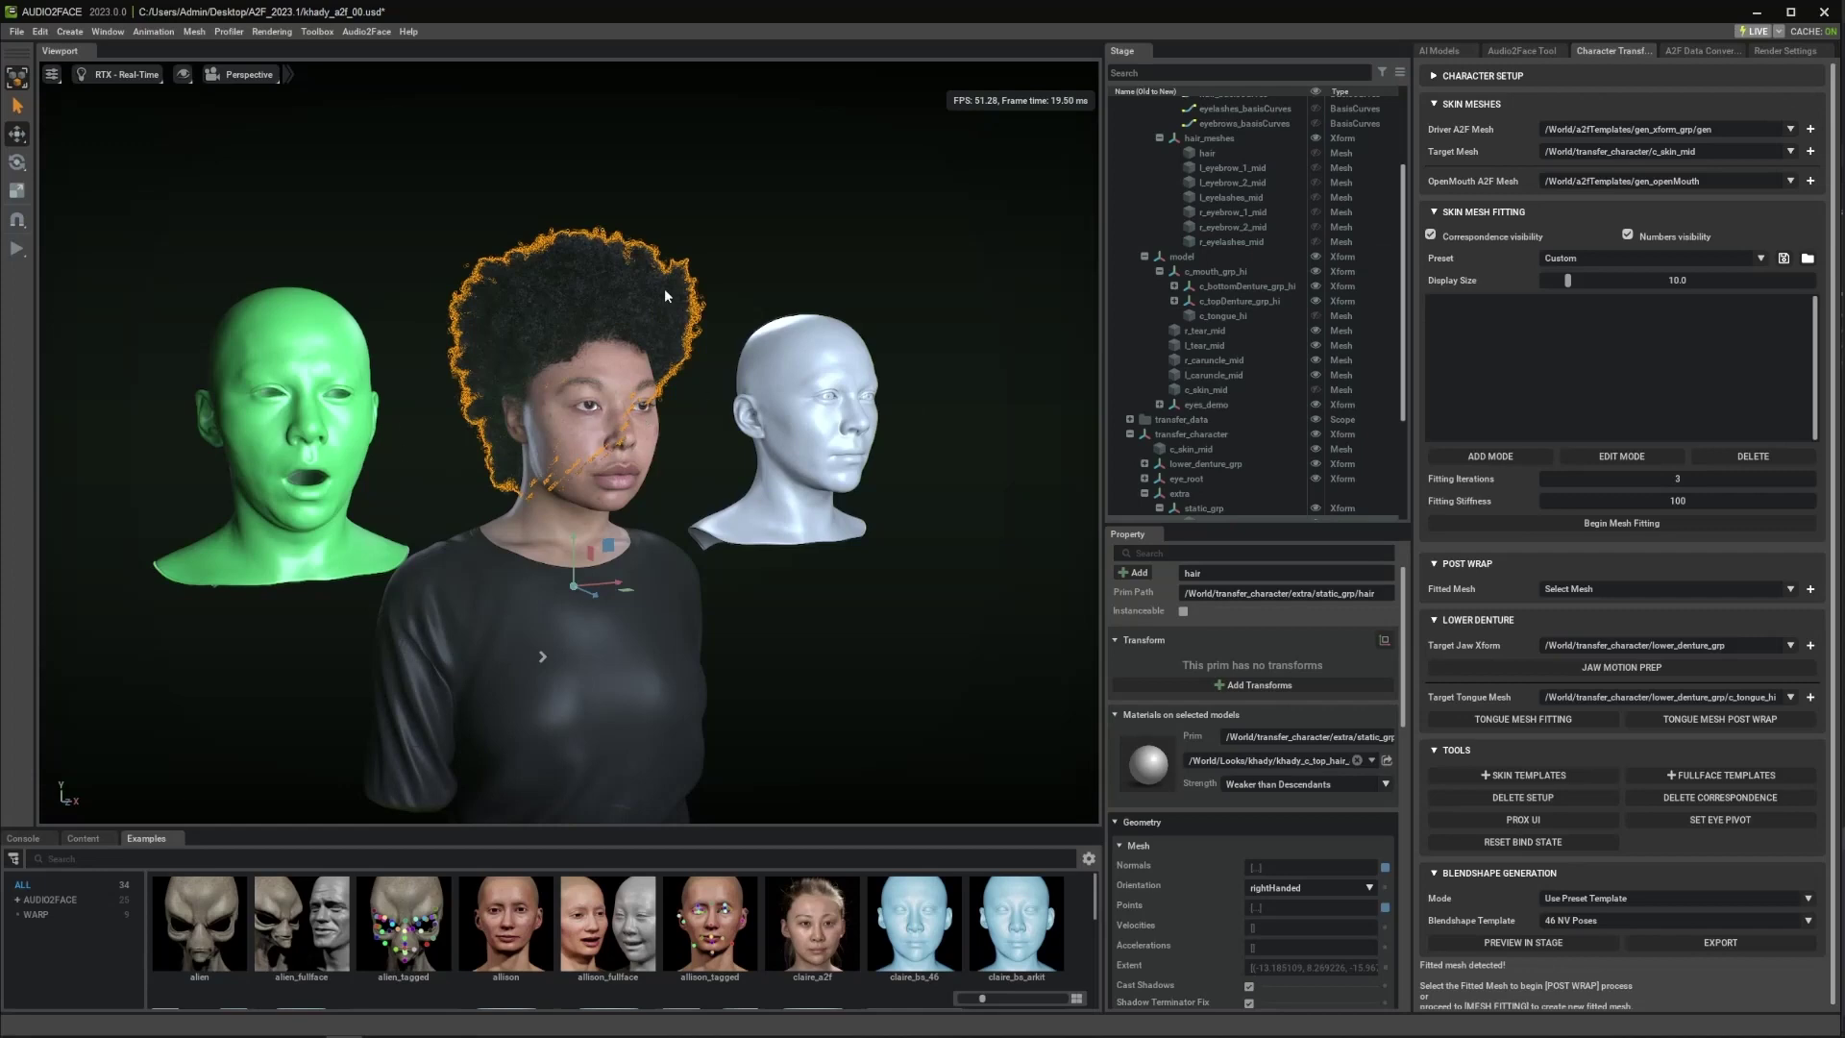
scroll(1169, 216, up, 5)
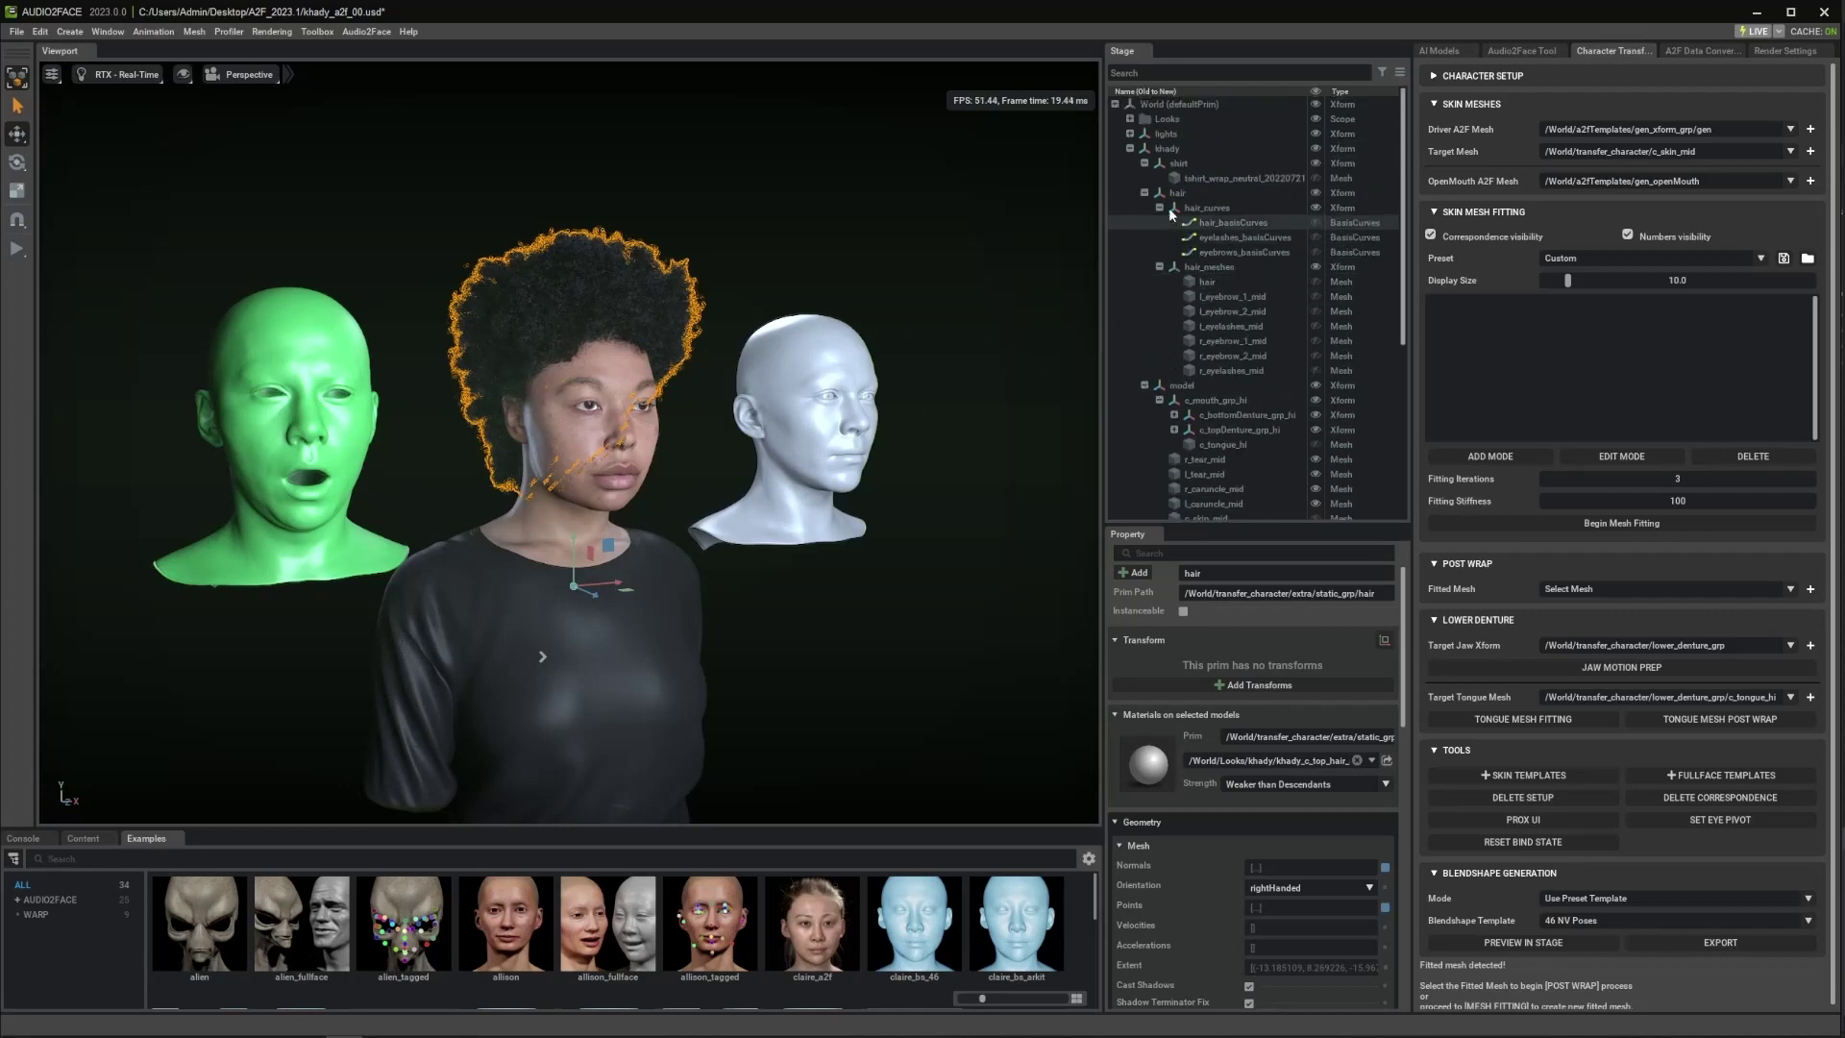
click(1130, 148)
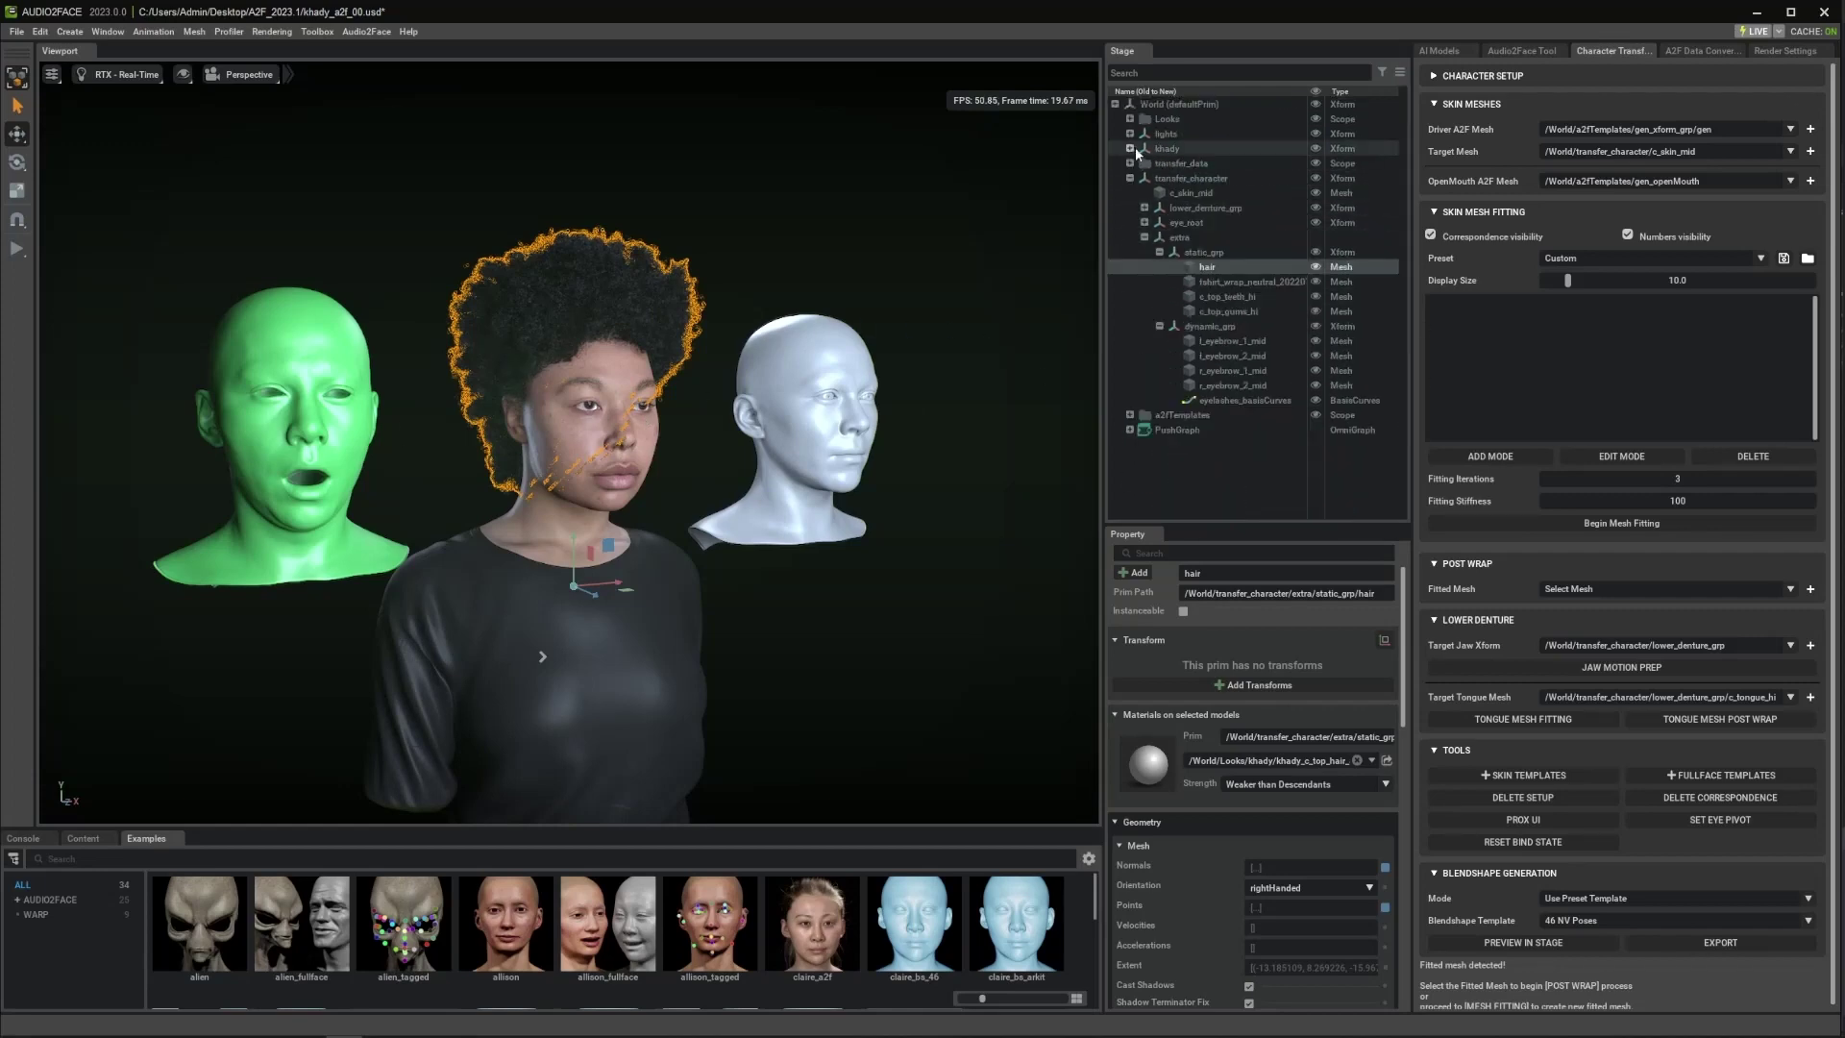
click(1316, 148)
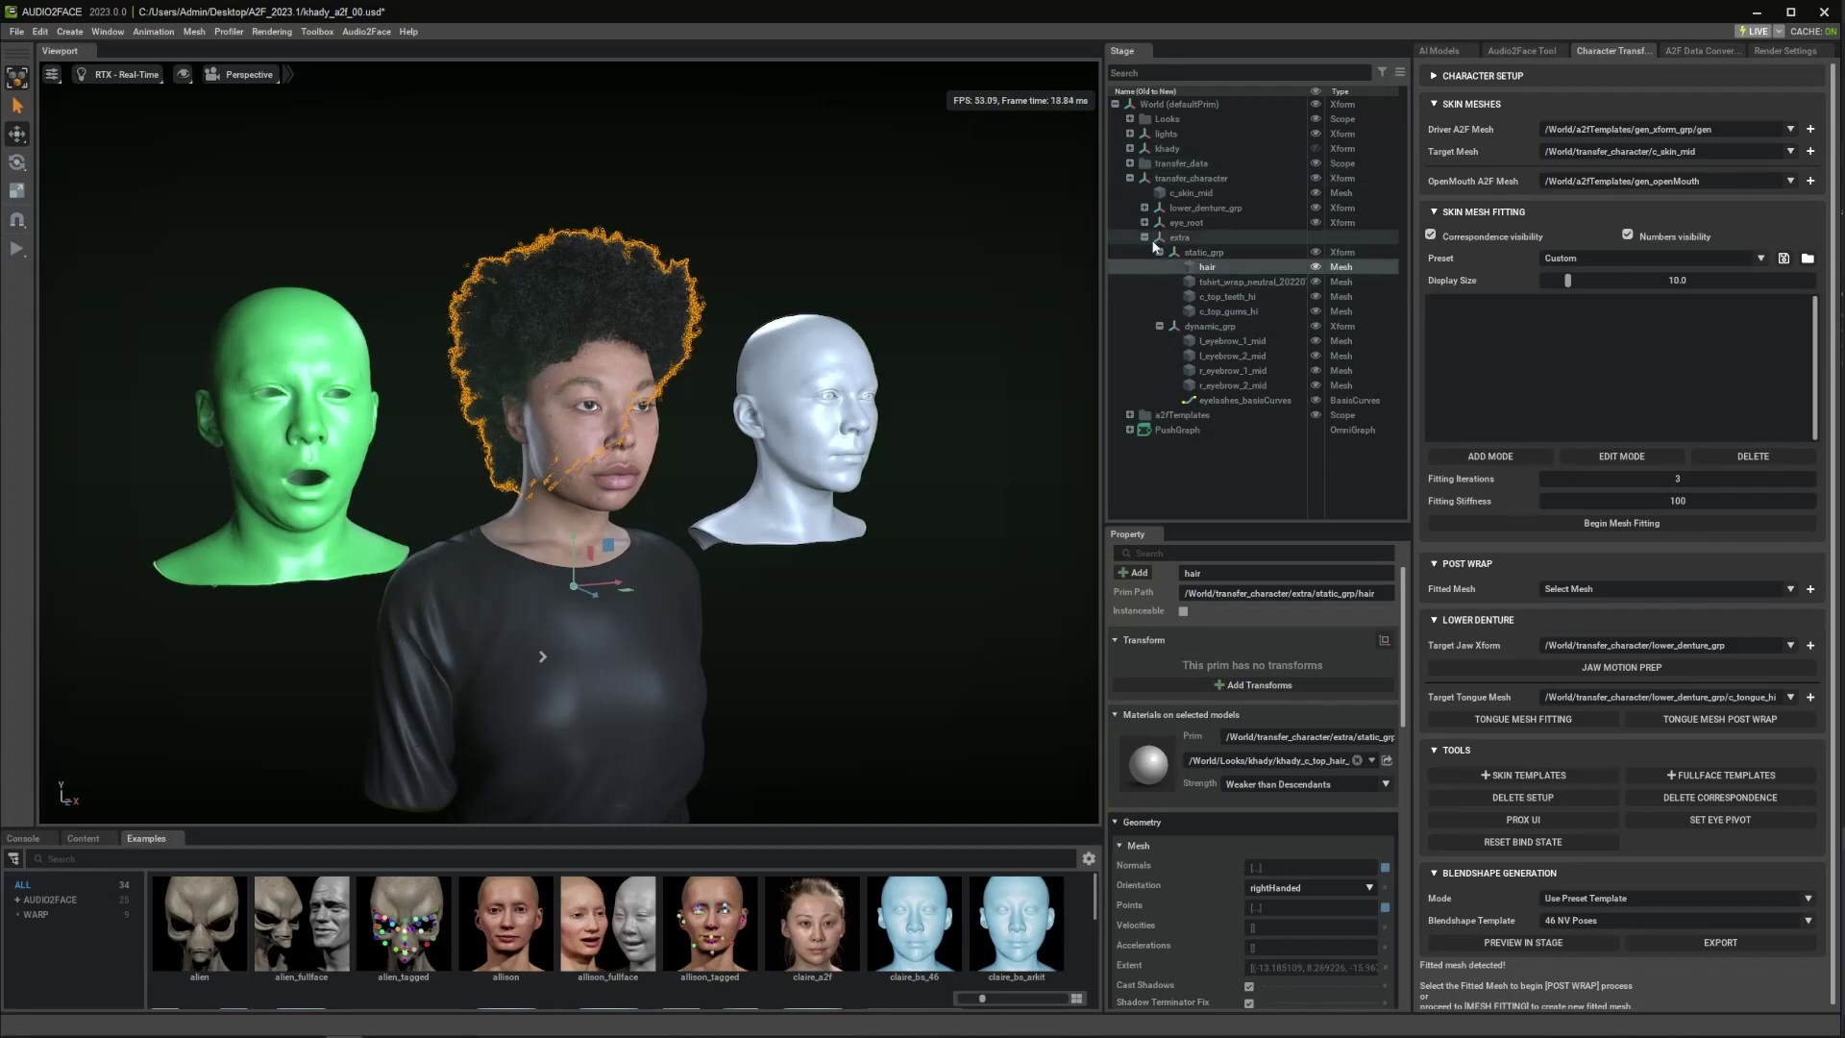
click(1315, 252)
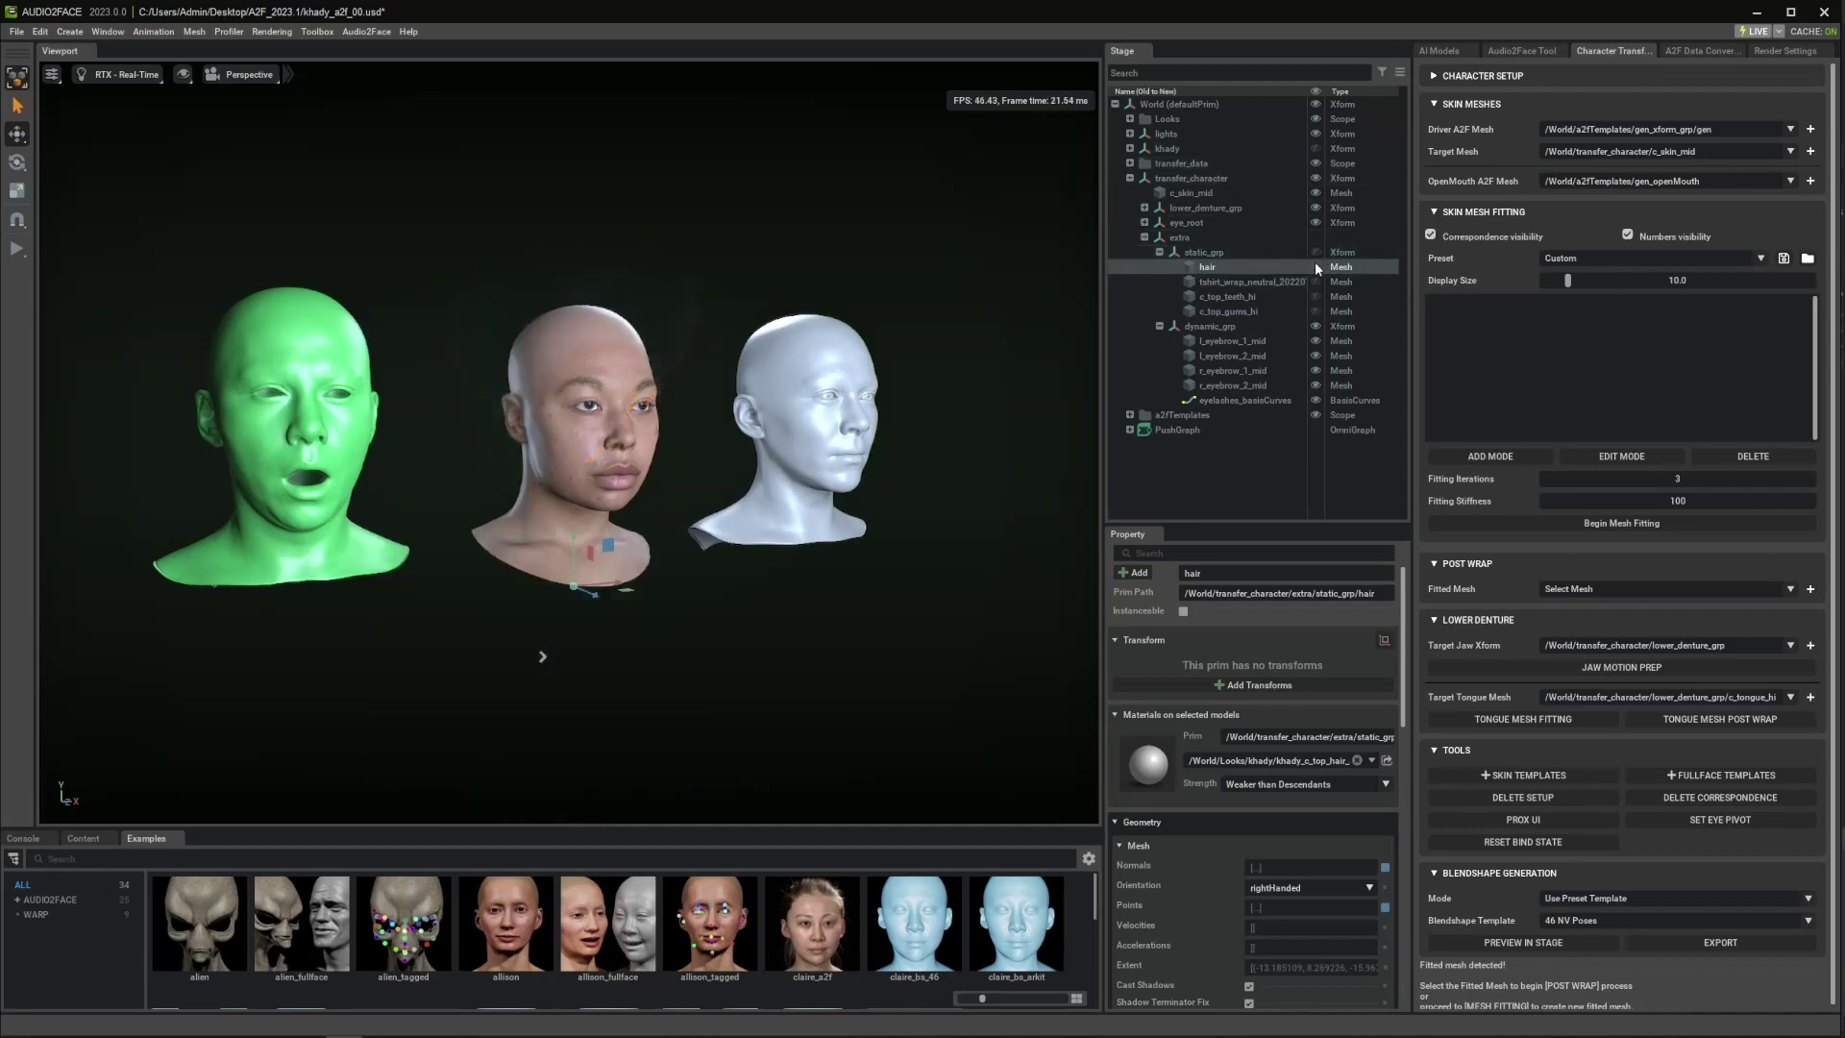
click(1316, 327)
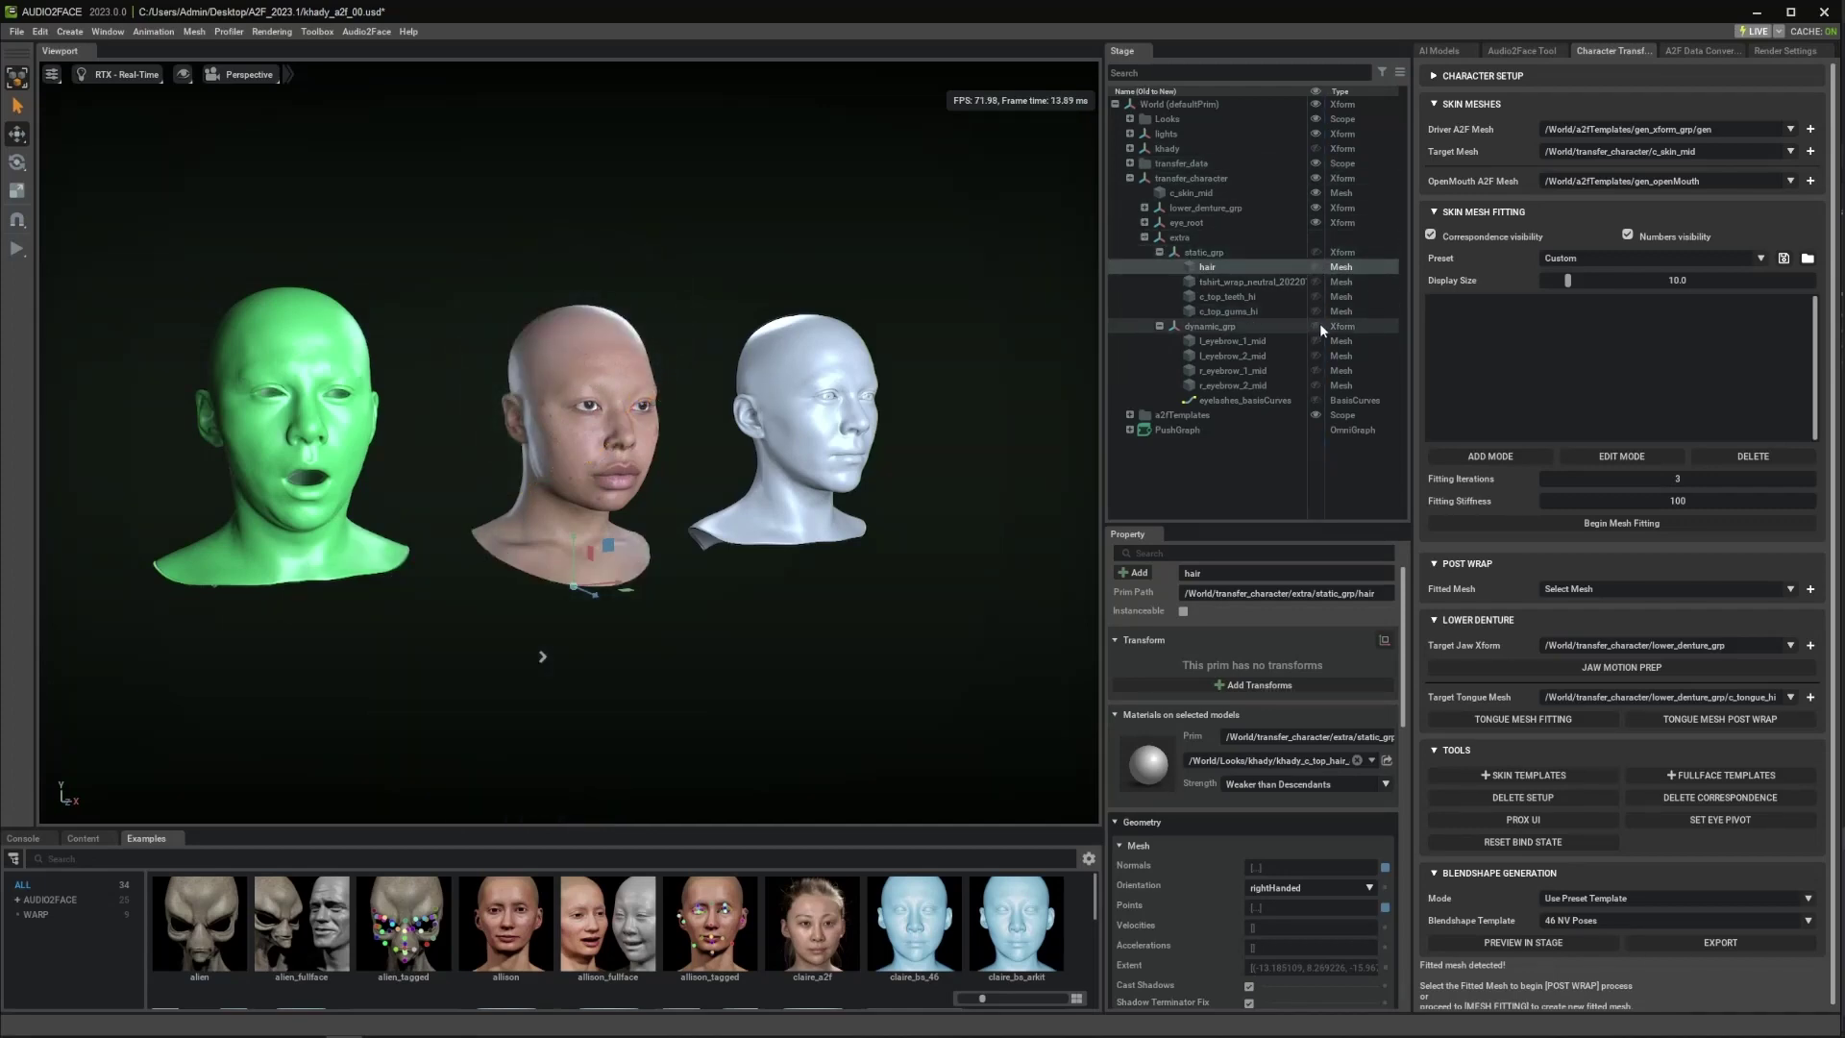
click(1145, 238)
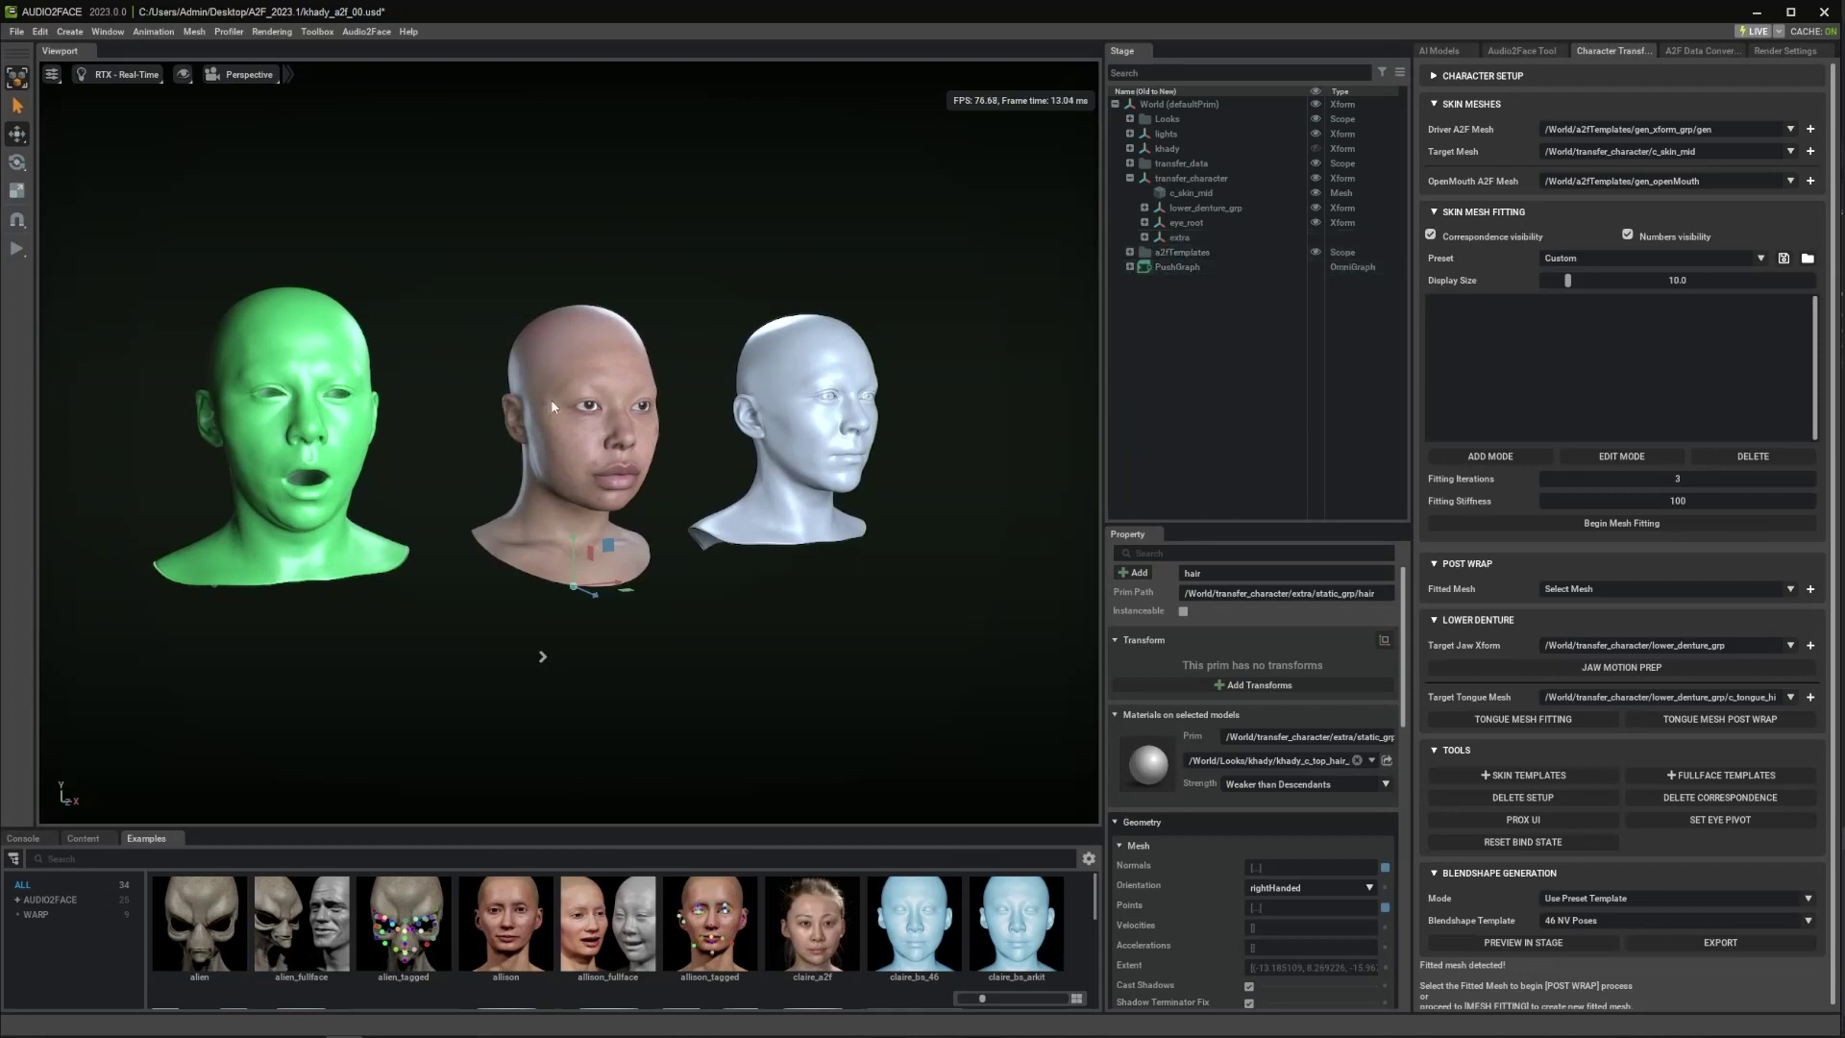
- Add two correspondence pairs between the open-mouth mesh and the target skin, at the outer and inner corners of the right eye
click(1485, 456)
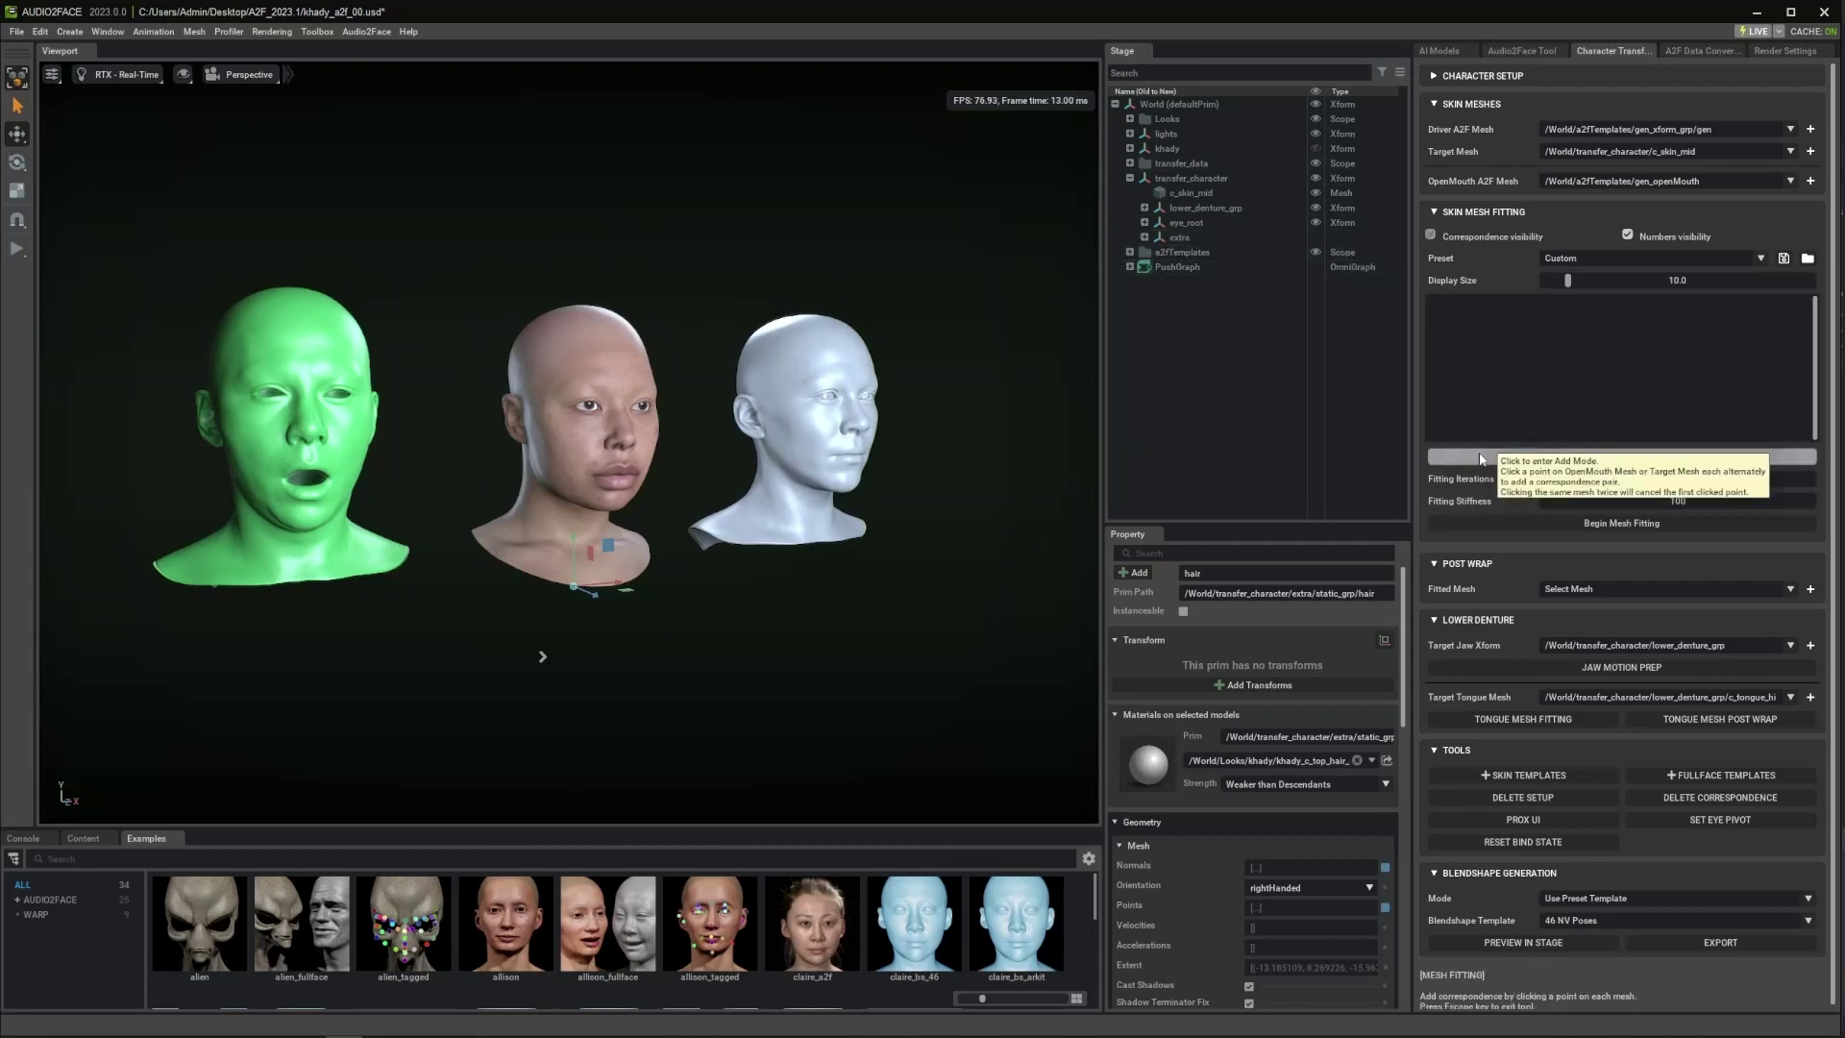
click(251, 393)
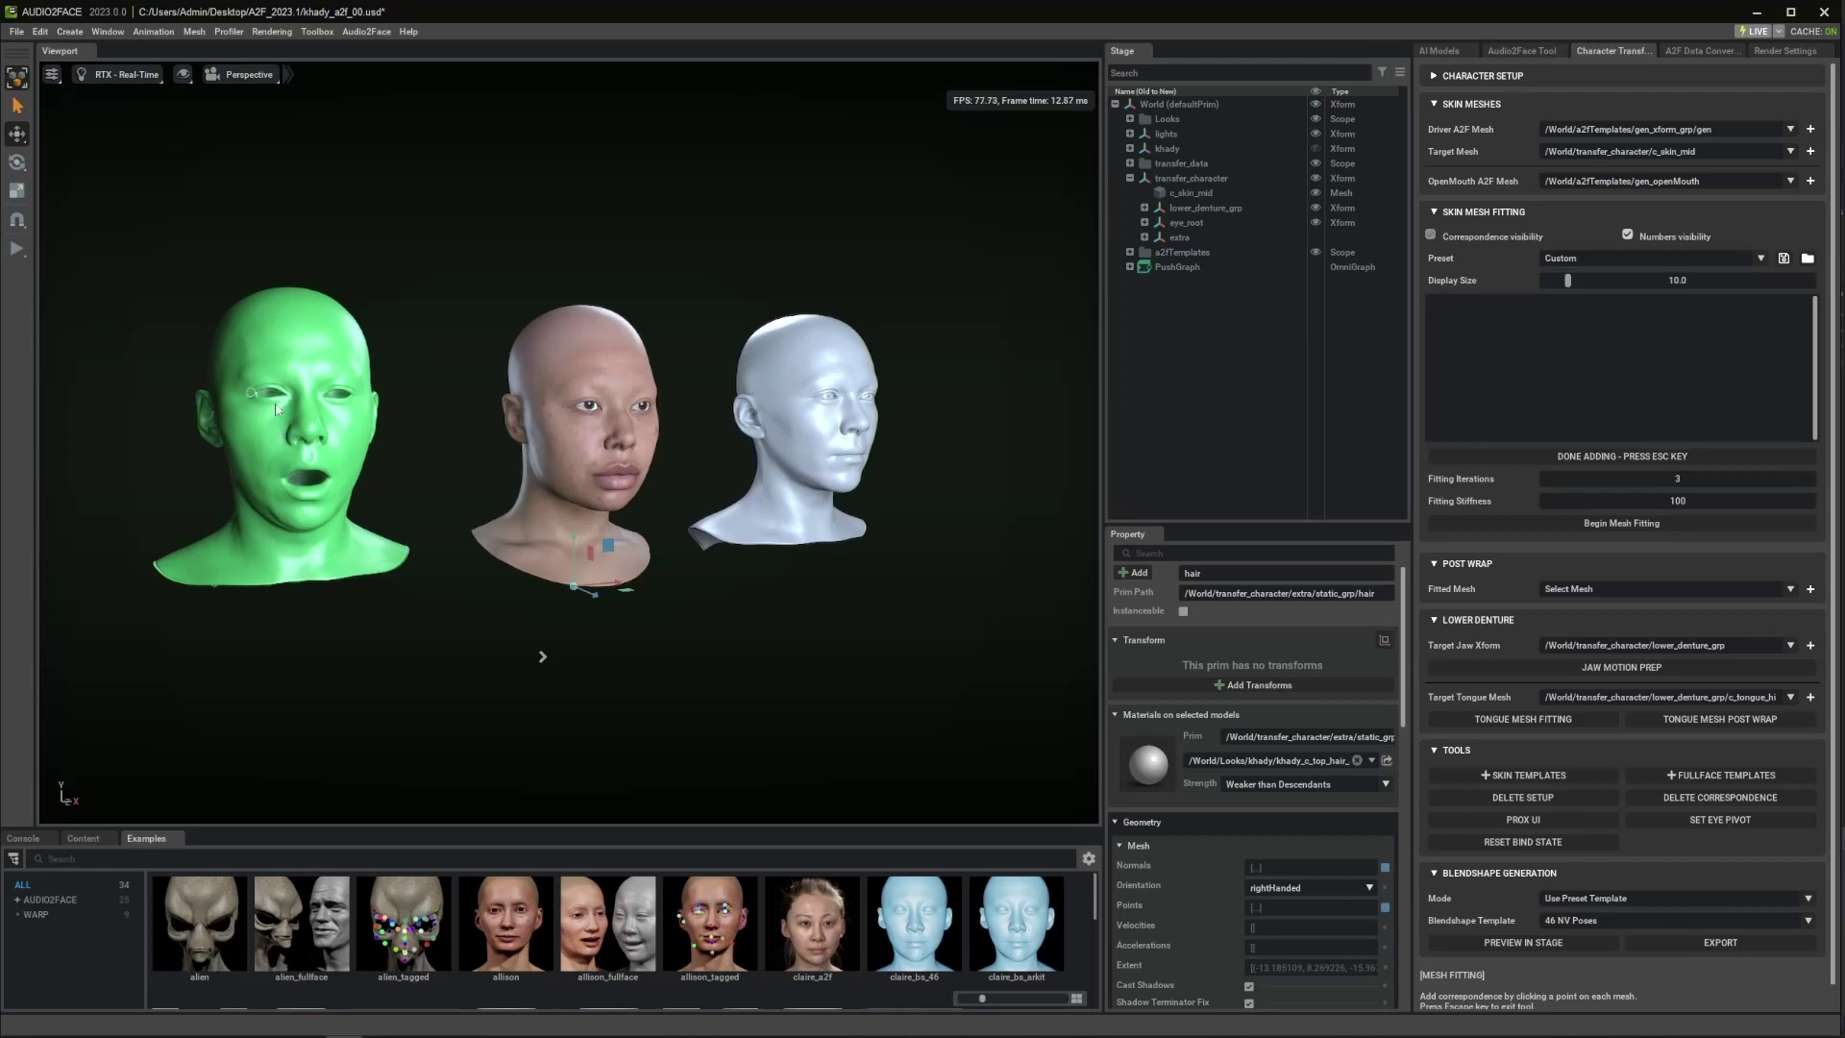
click(574, 405)
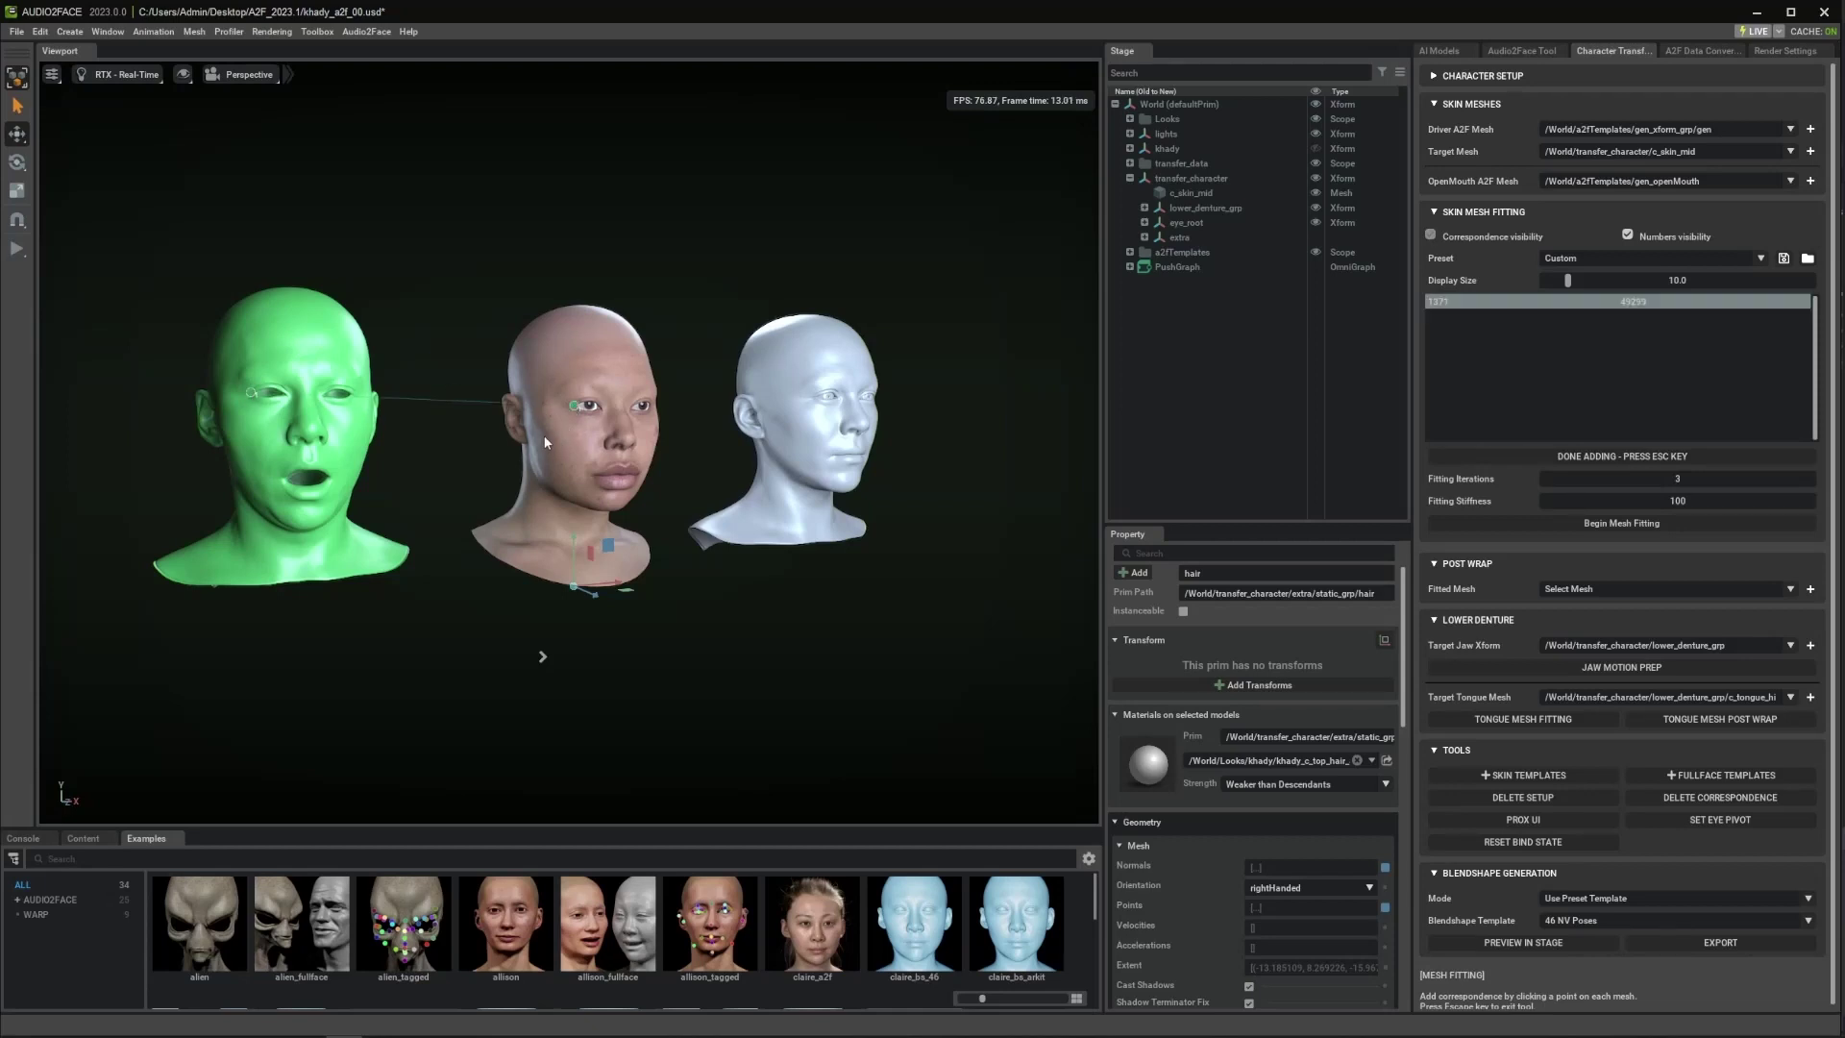
click(603, 409)
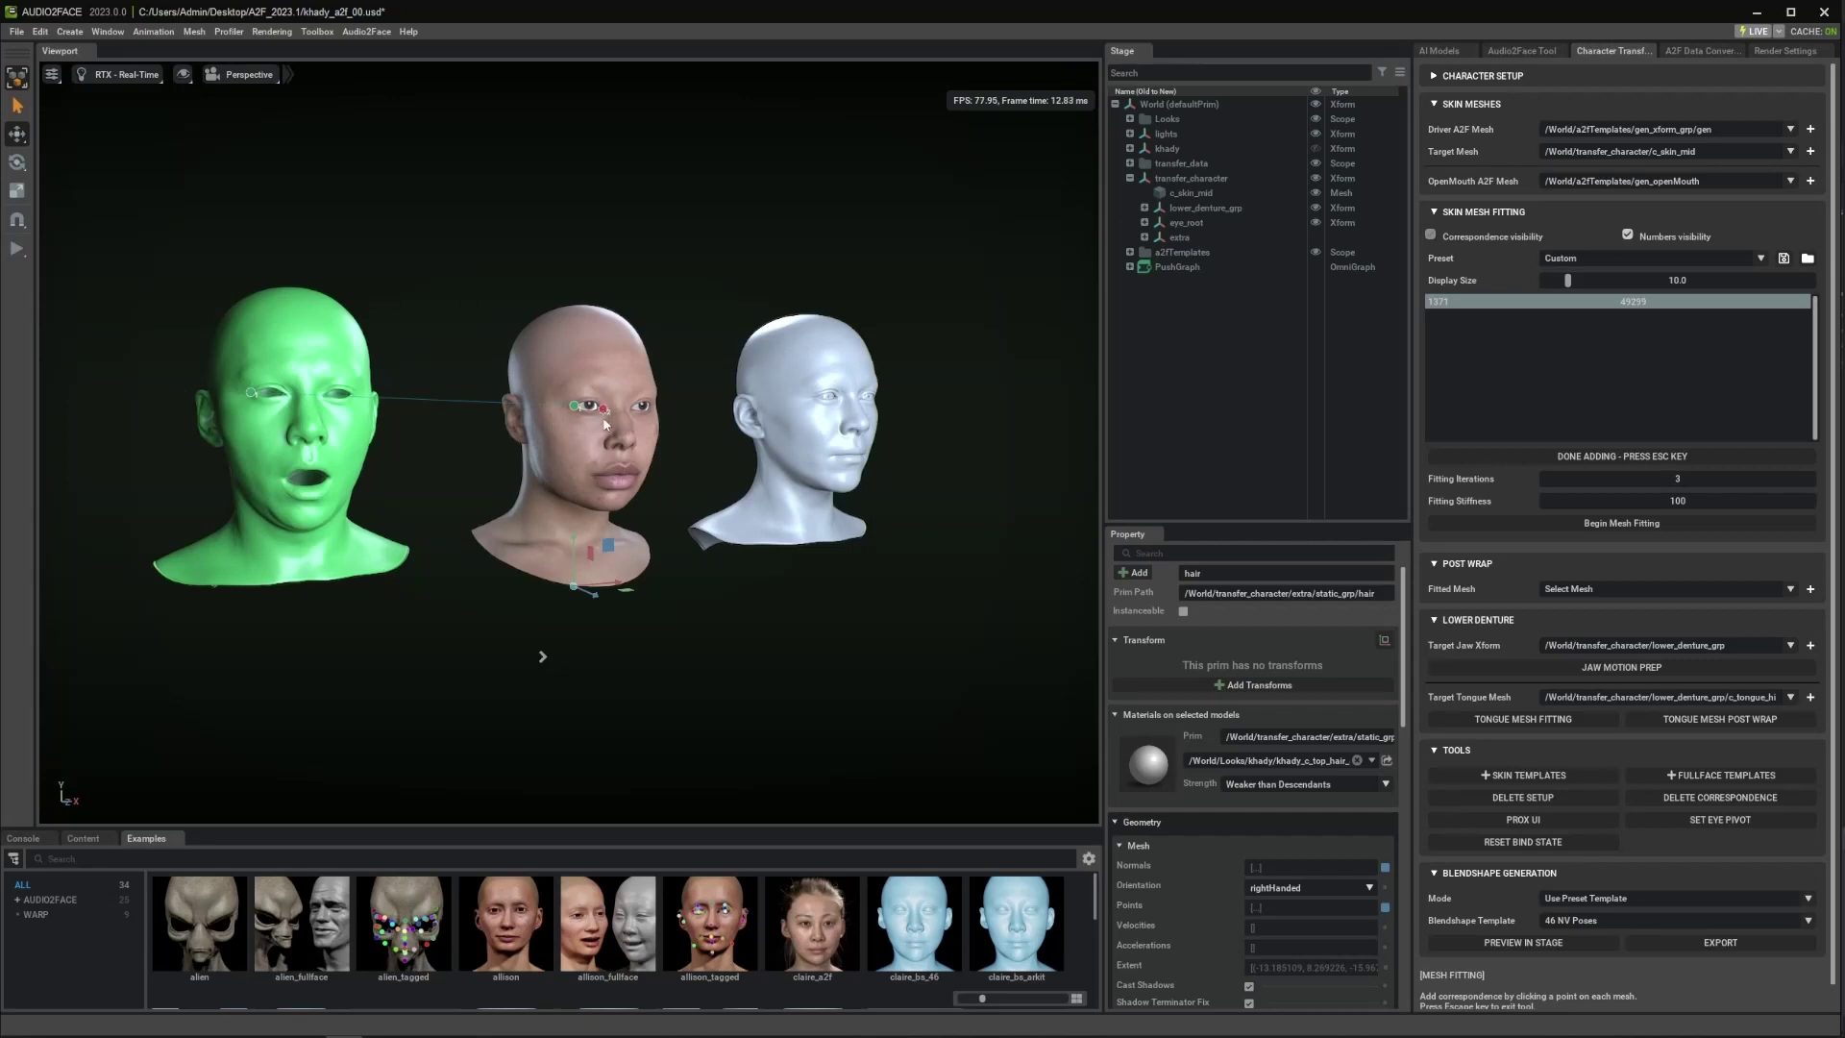
click(286, 395)
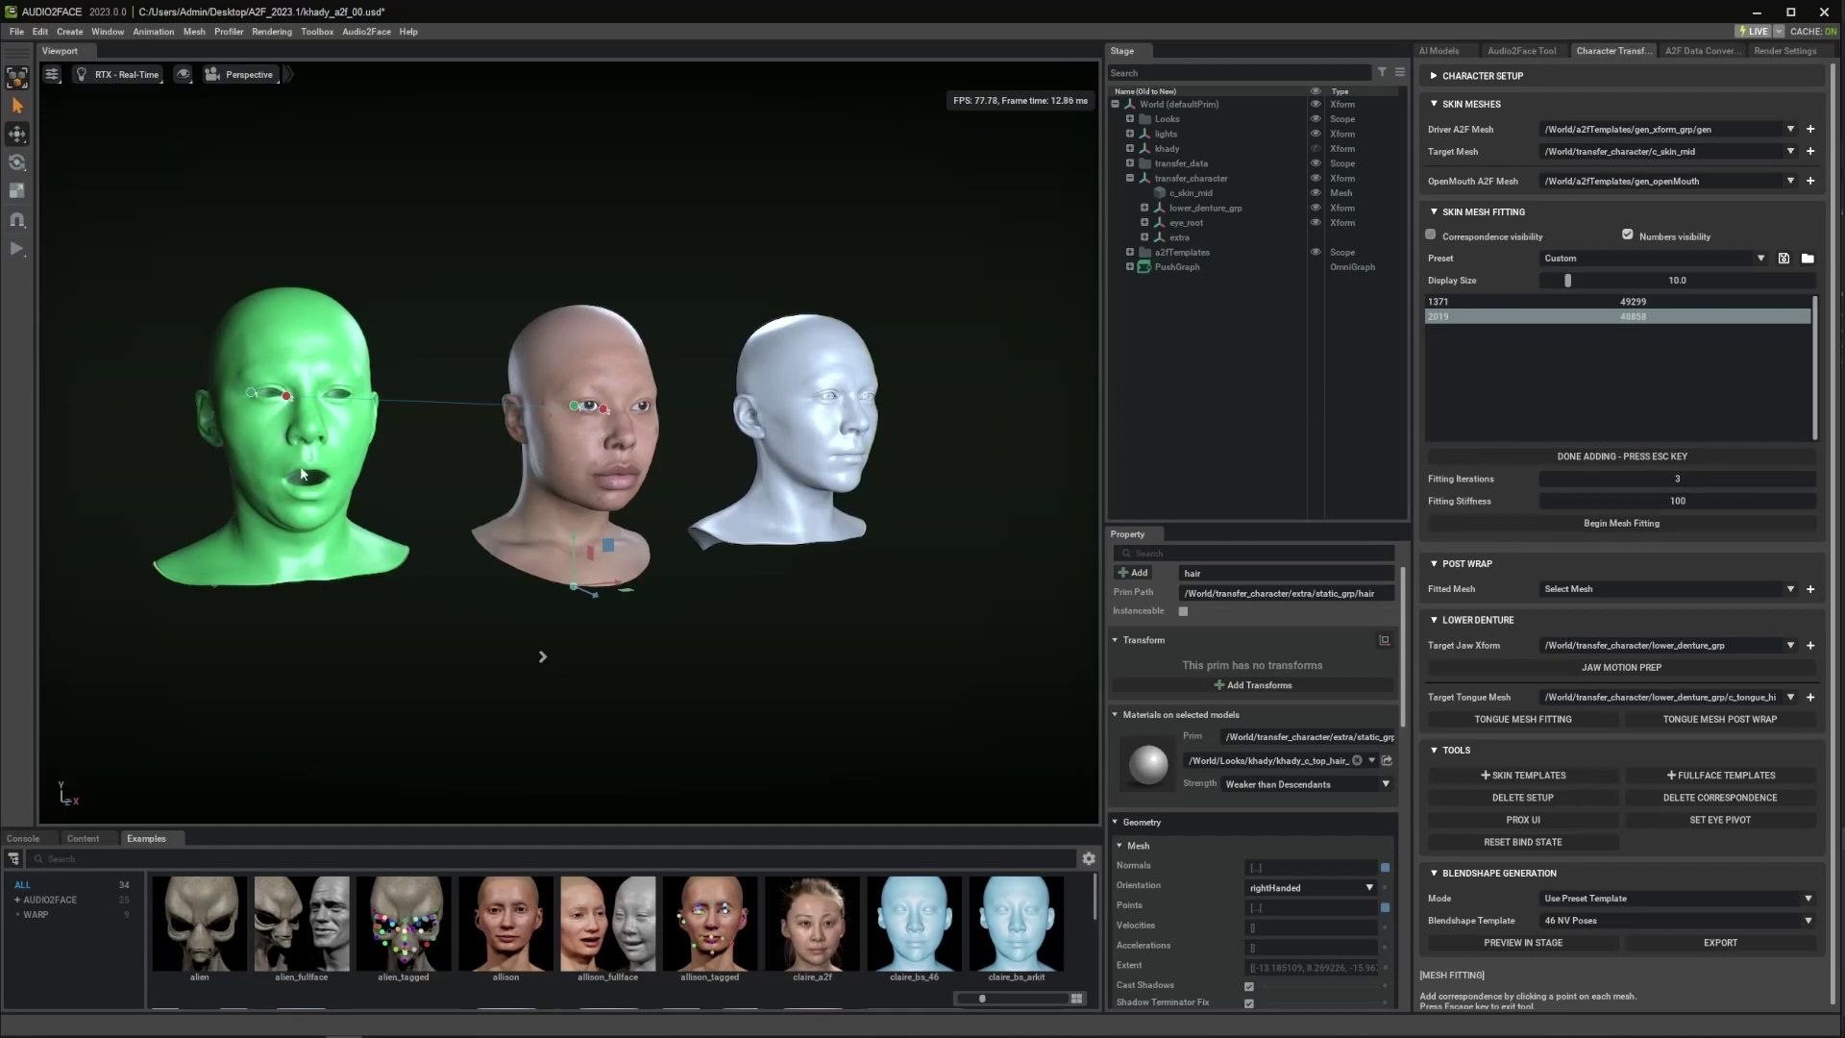
alt+drag(787, 634, 451, 495)
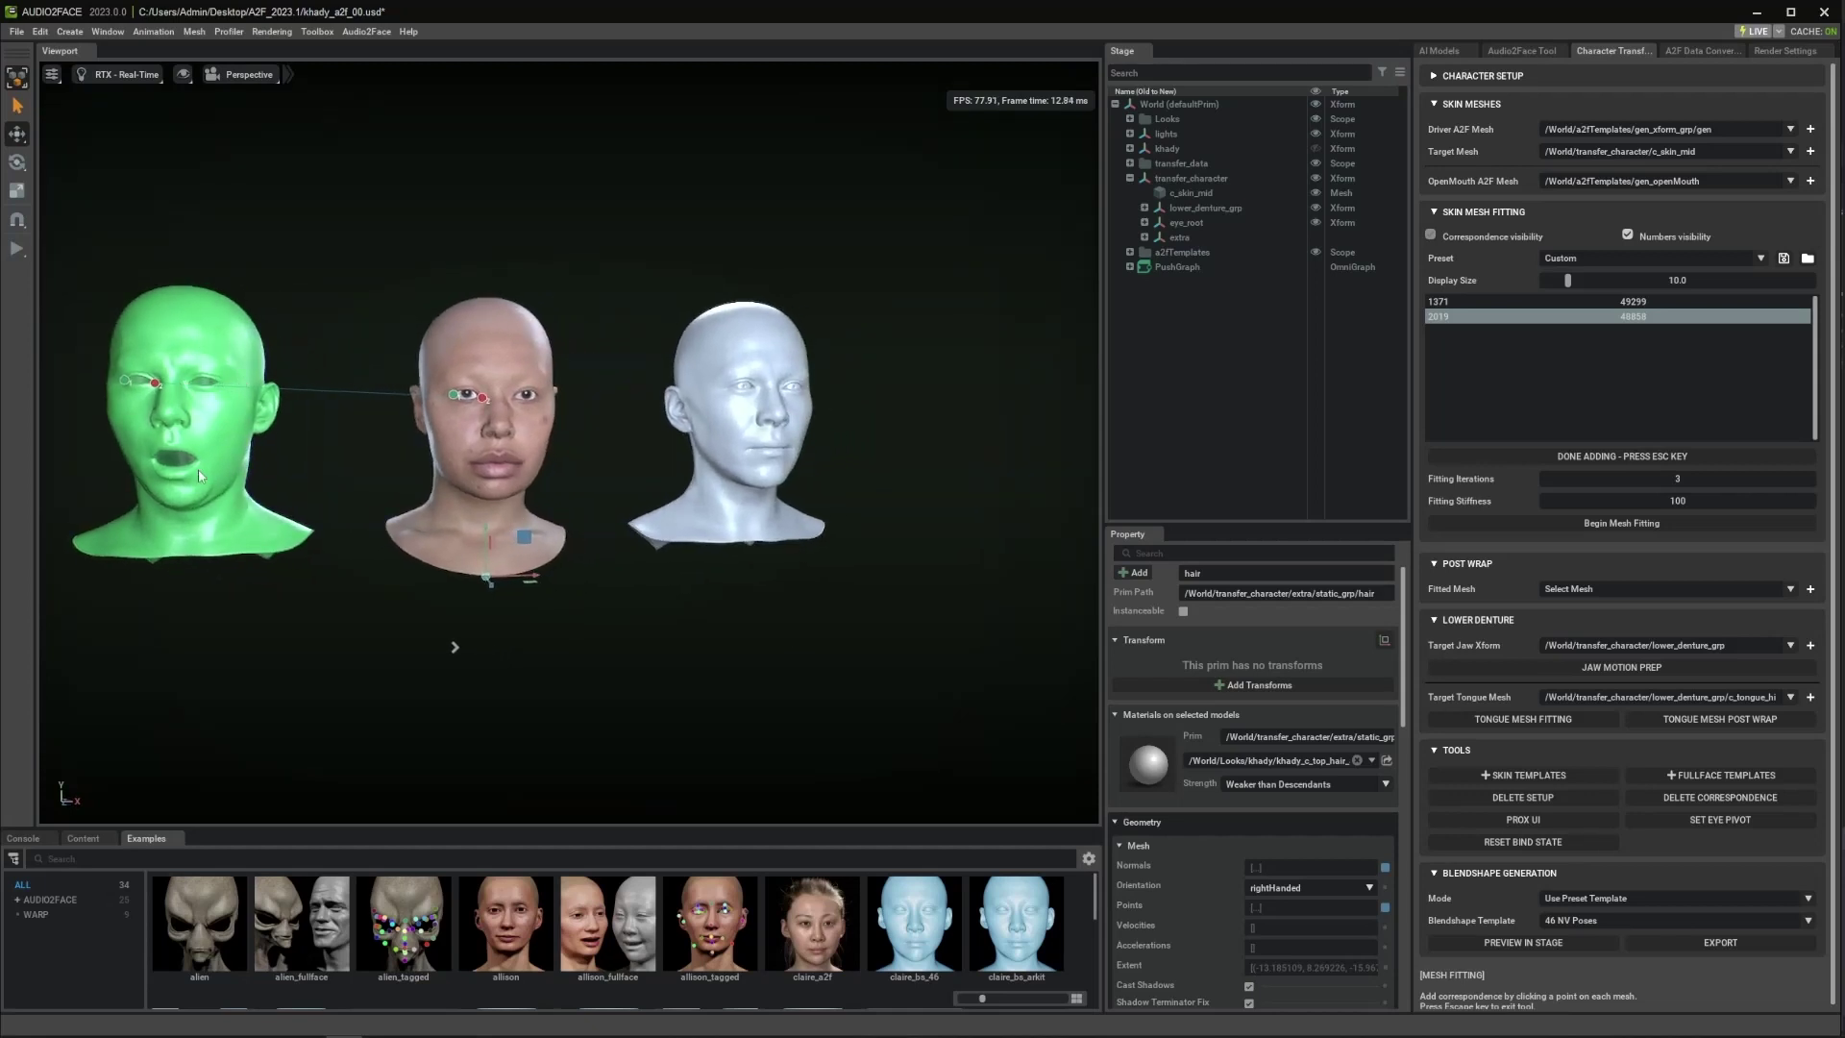
click(1572, 459)
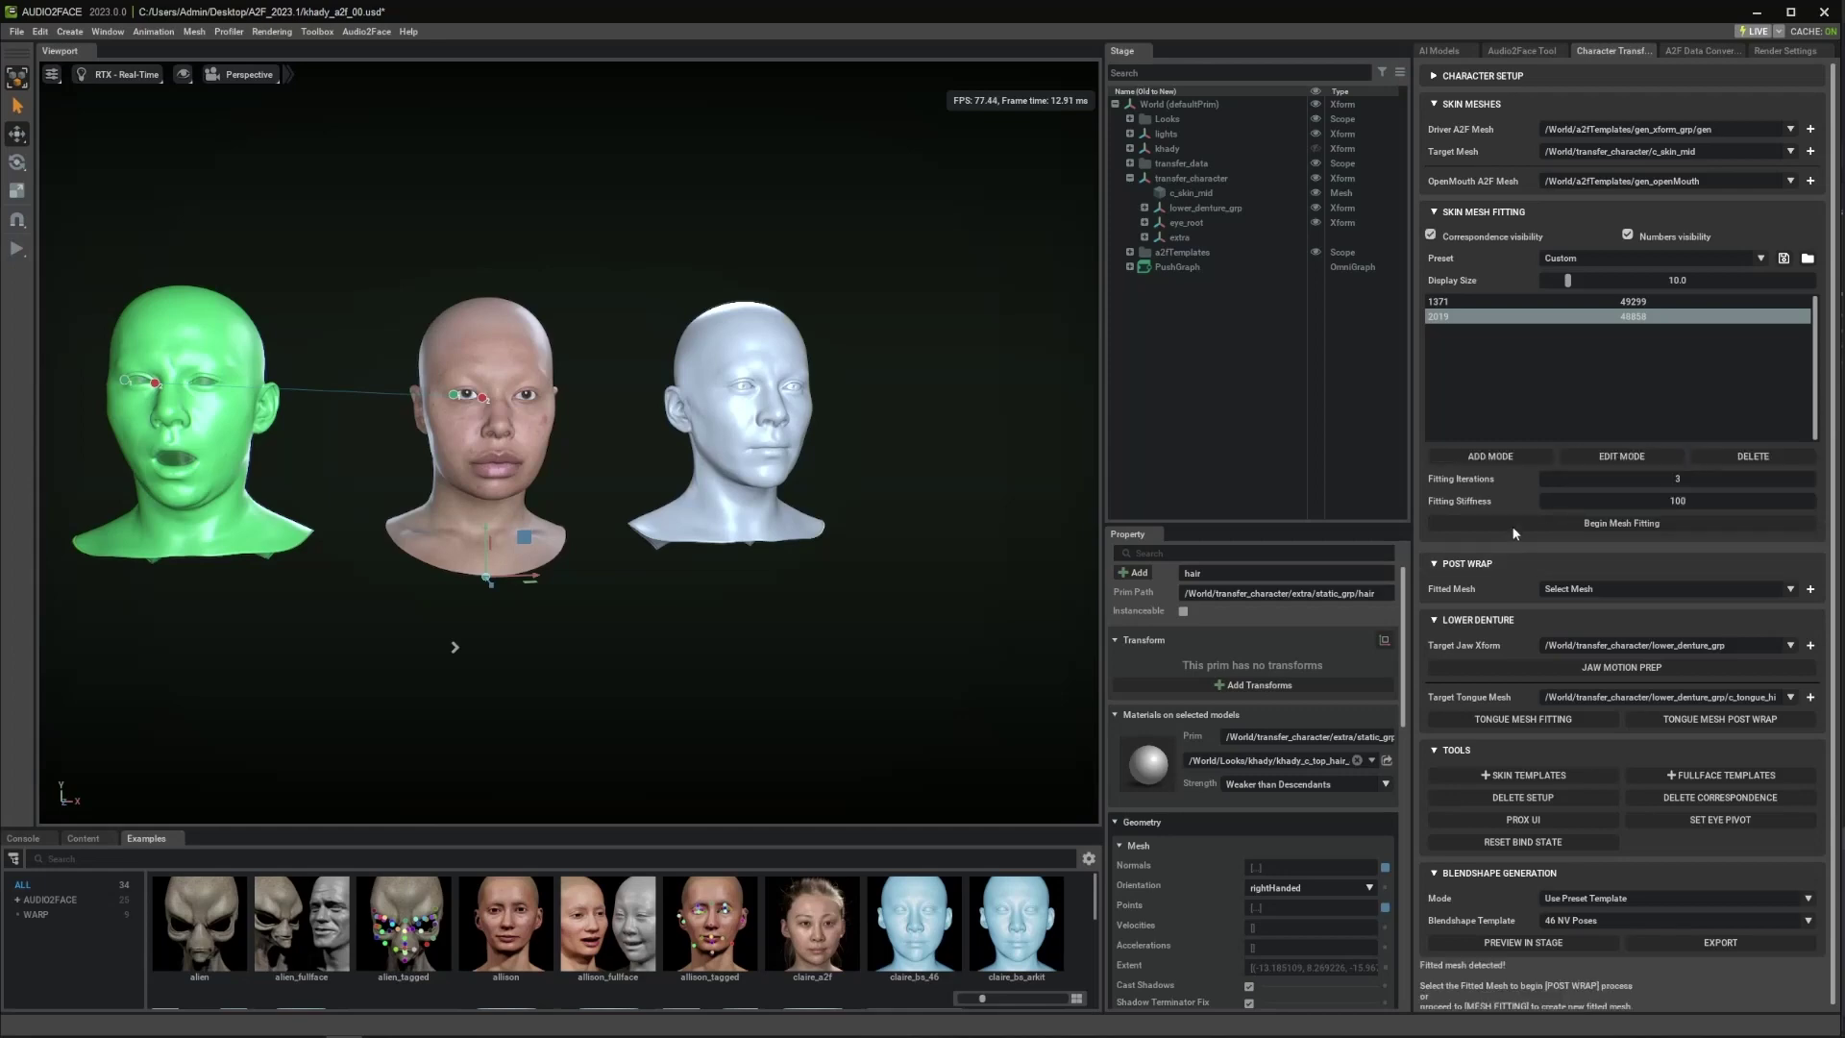
- Fine-tune the positions of the right-eye corner correspondence points on the open-mouth and target meshes in Edit Mode
scroll(595, 500, up, 5)
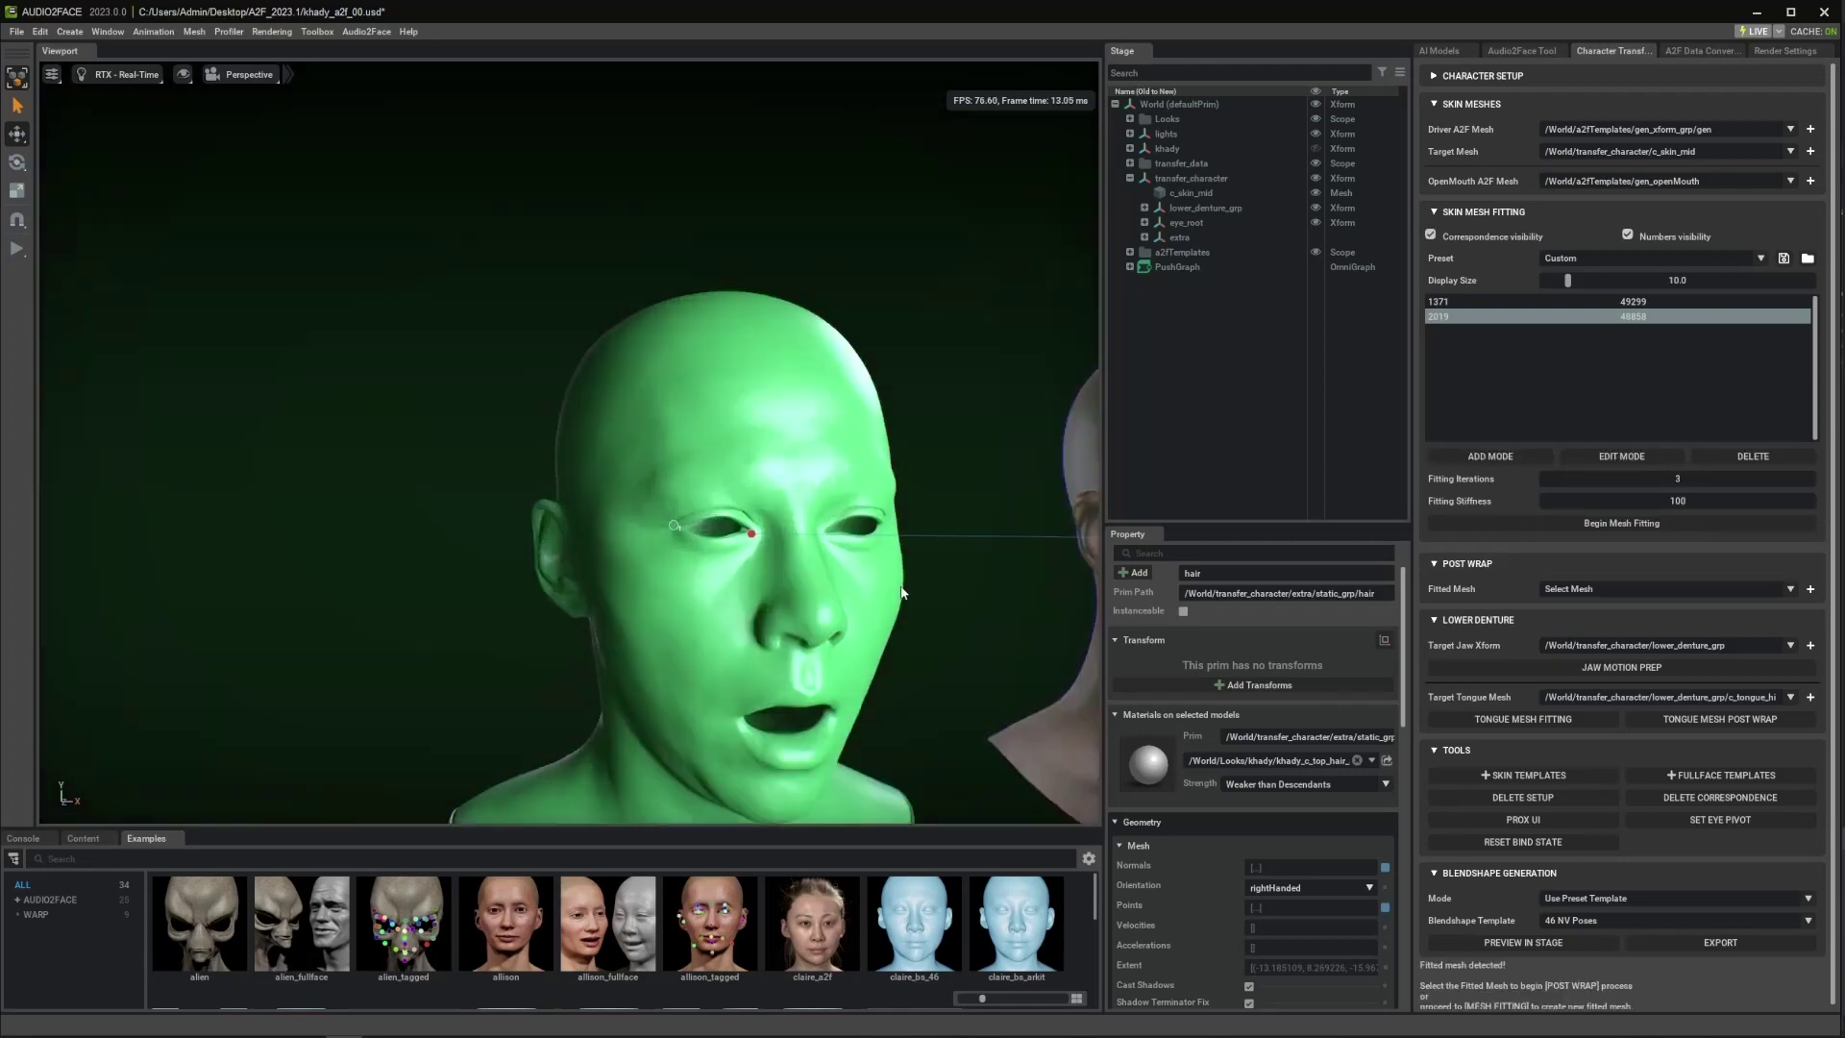
scroll(909, 585, down, 3)
scroll(659, 487, up, 2)
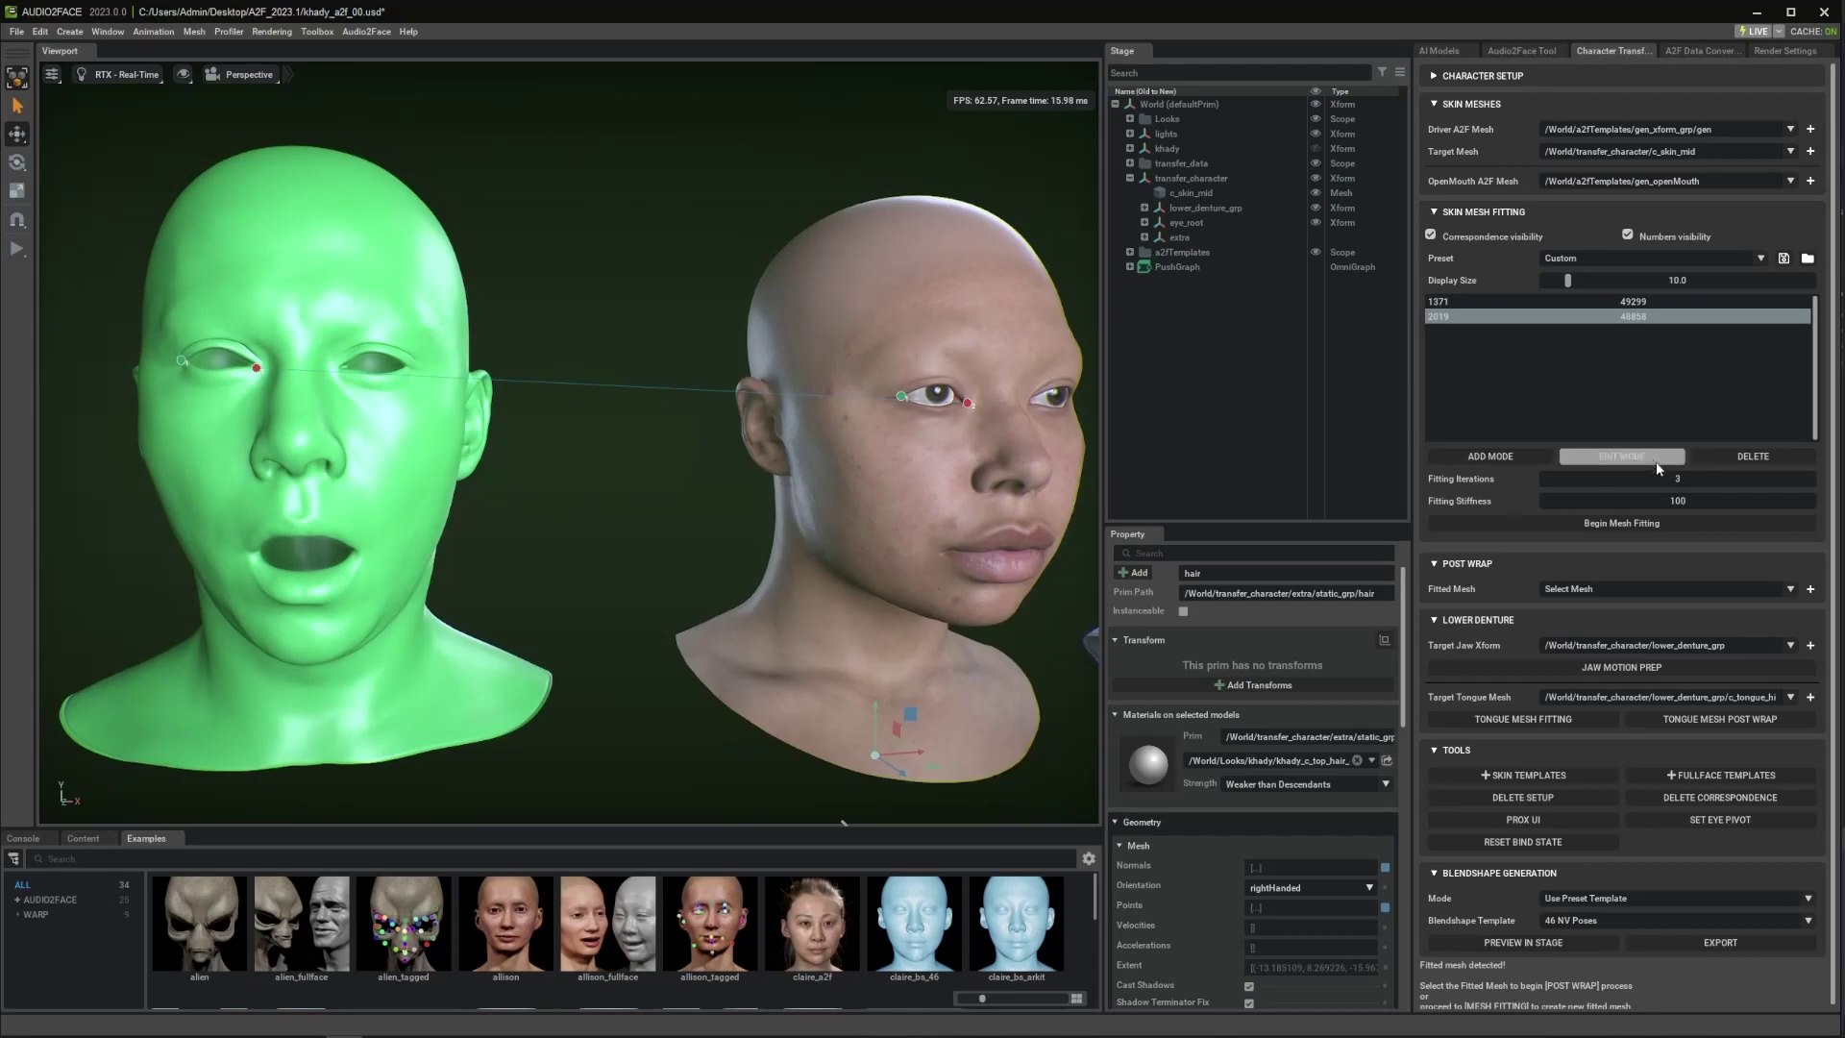
click(1624, 456)
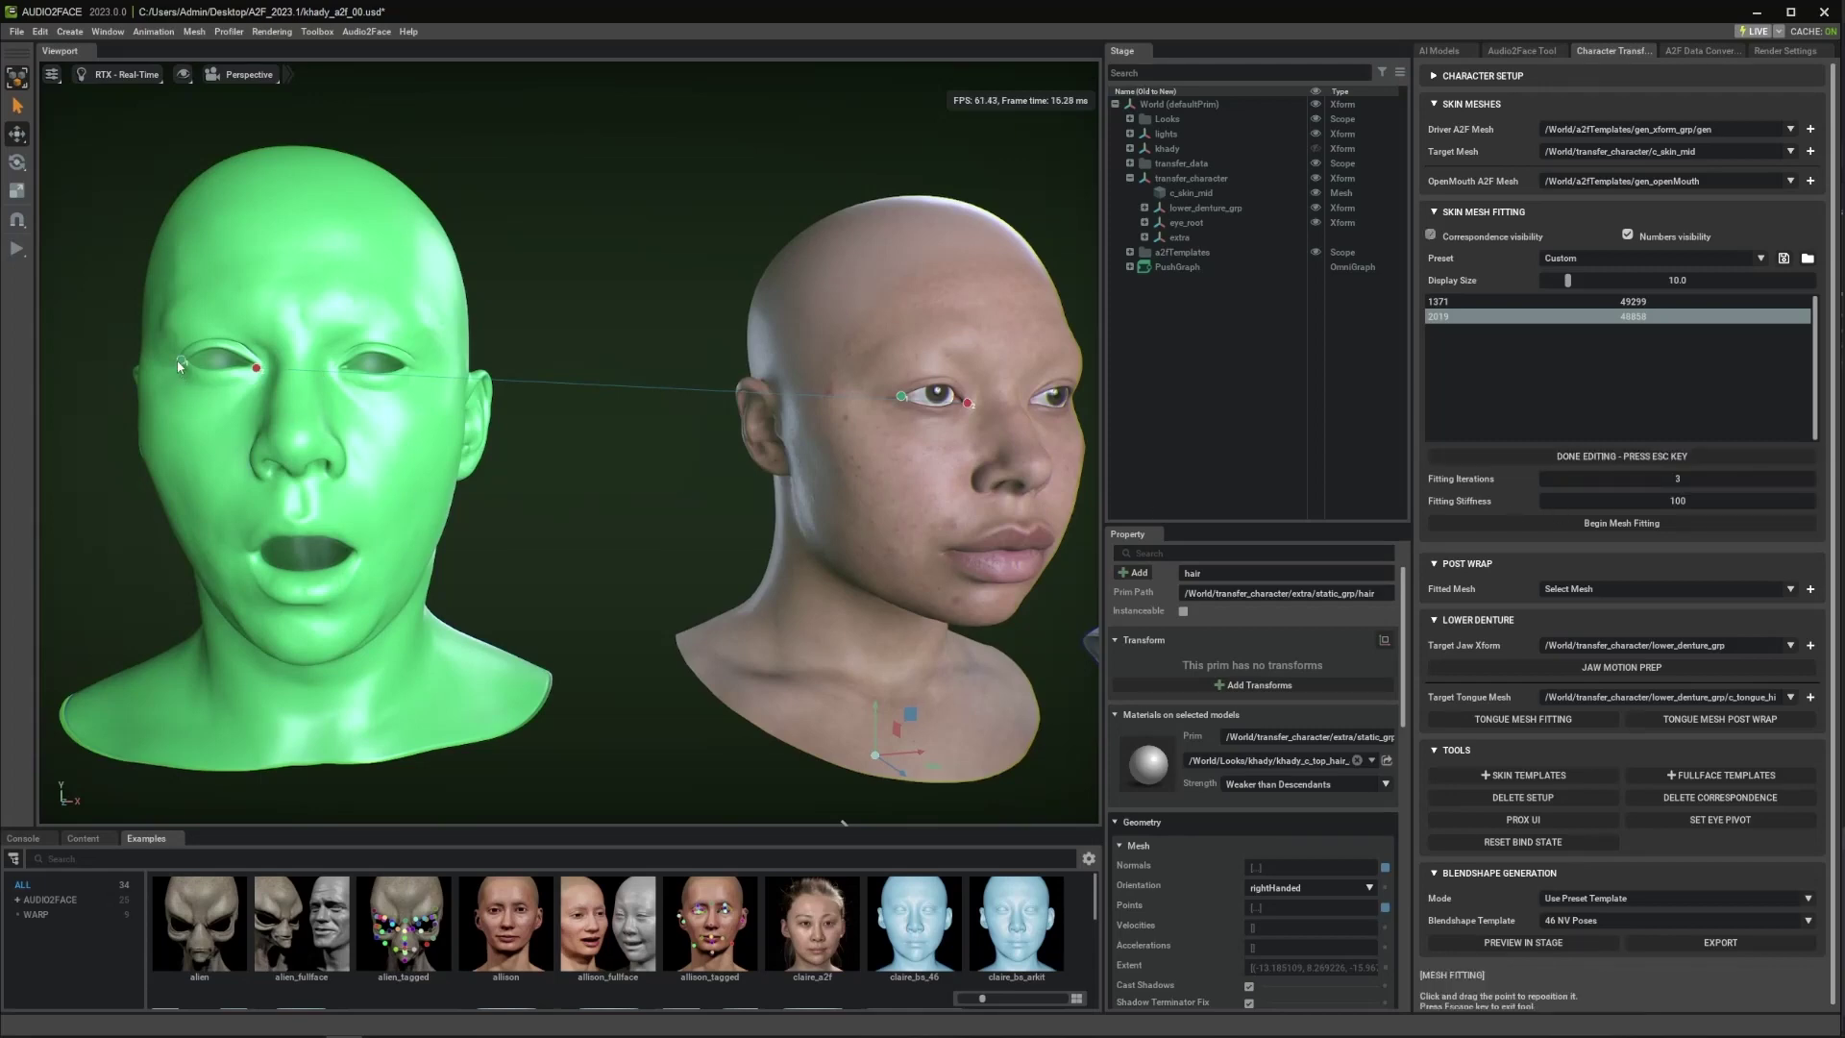
drag(181, 362, 176, 368)
click(900, 398)
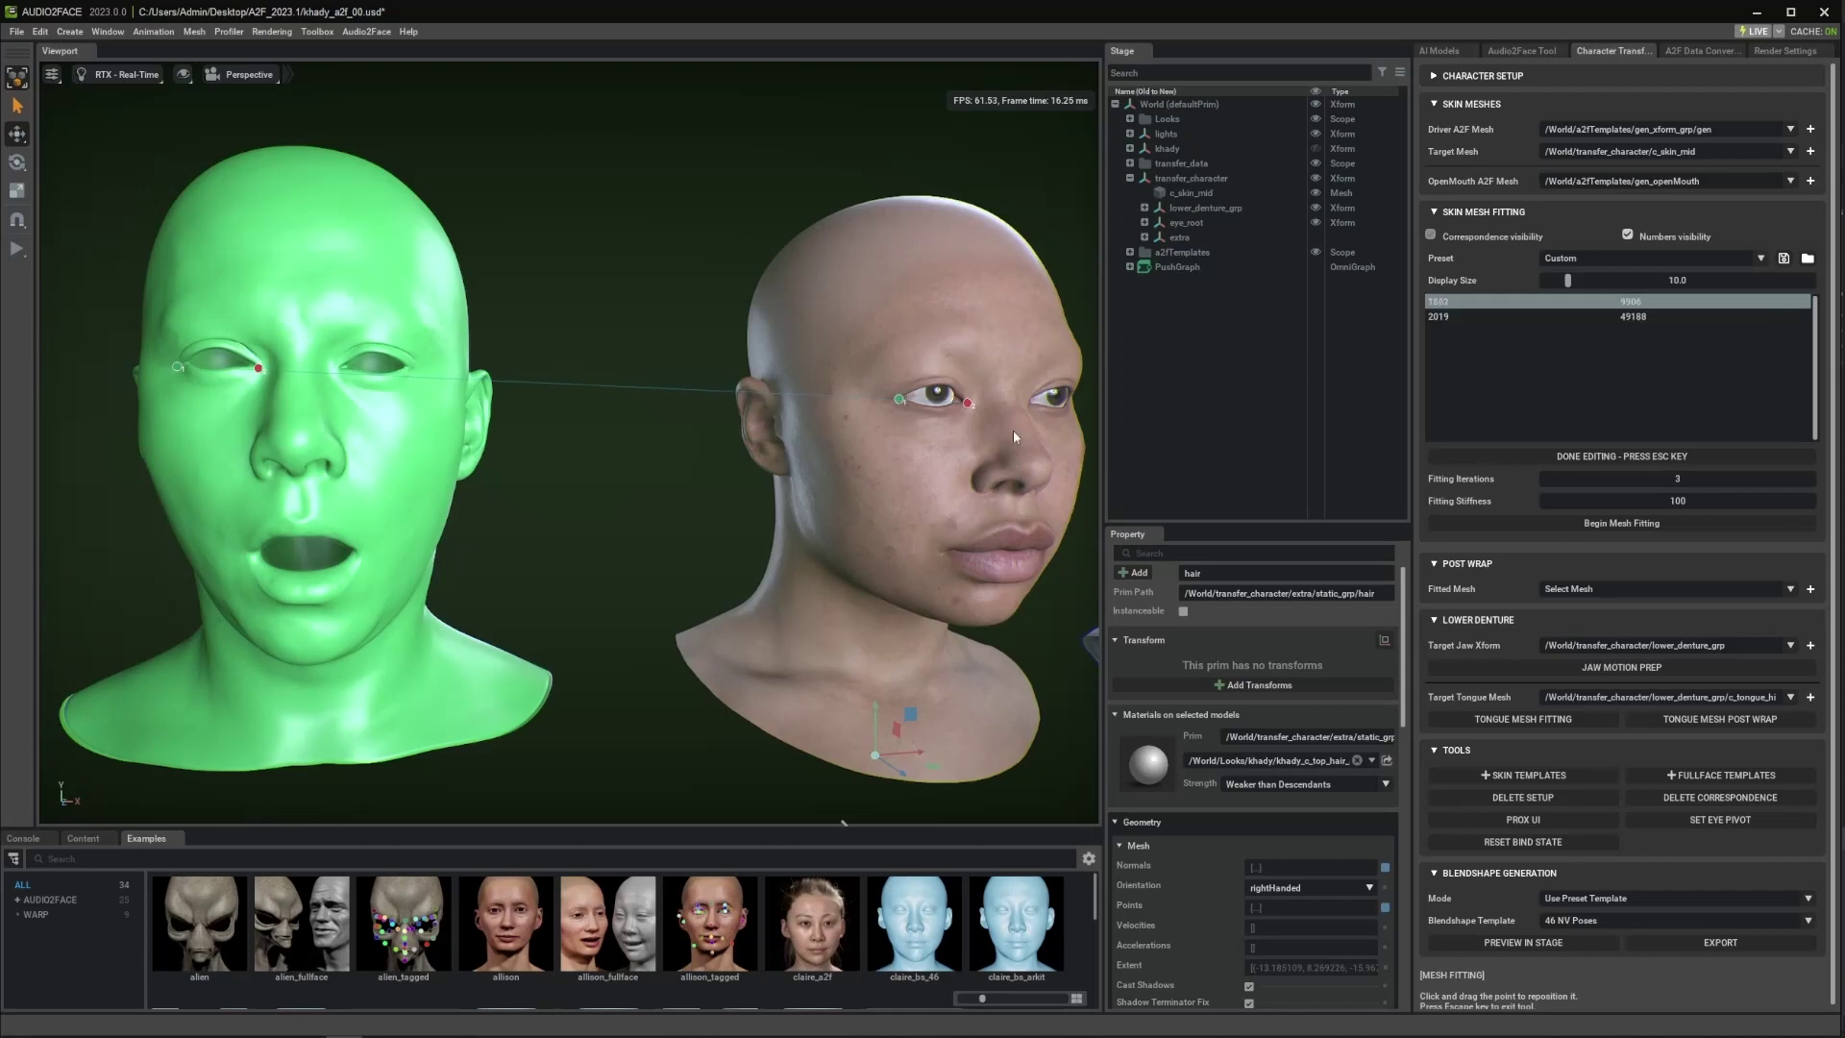
- Leave Edit Mode and delete the correspondence pair at the inner corner of the right eye
key(Escape)
click(1504, 316)
click(1744, 458)
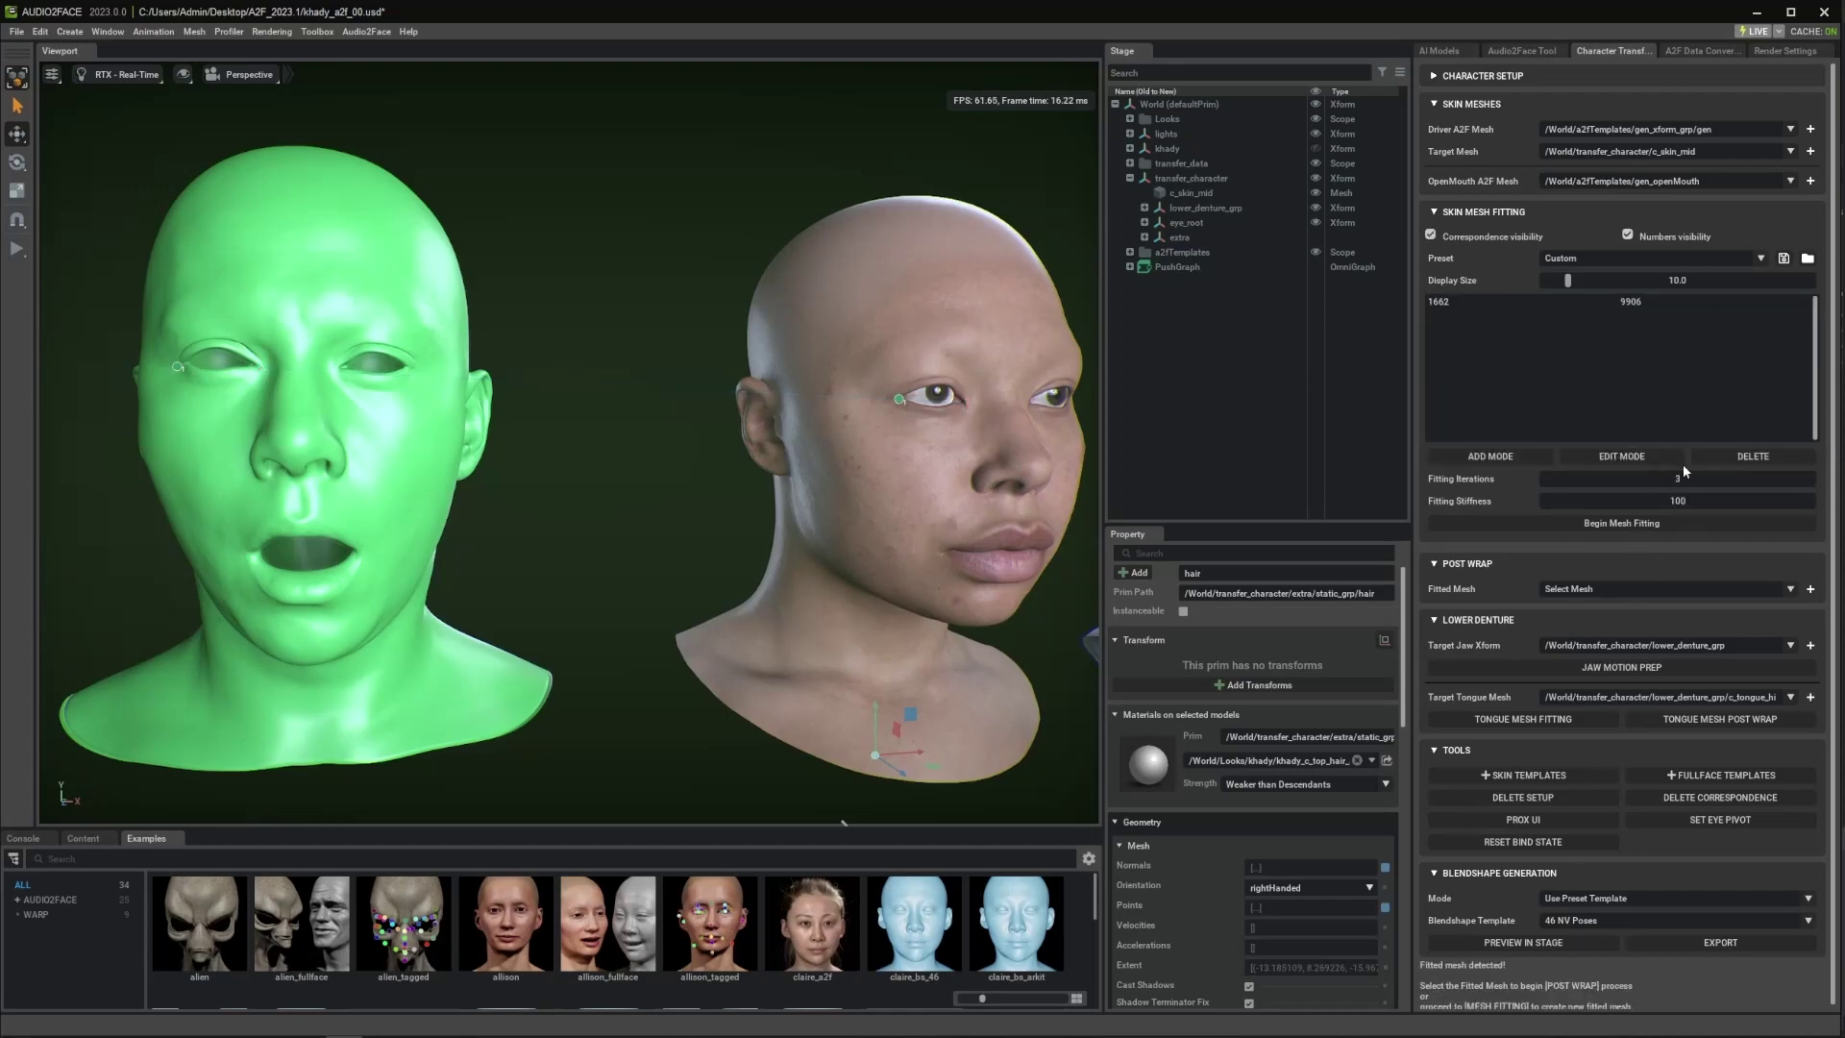
- Load the saved correspondence file Khady_Gen.json from the A2F_2023.1 folder on the Desktop
click(1806, 260)
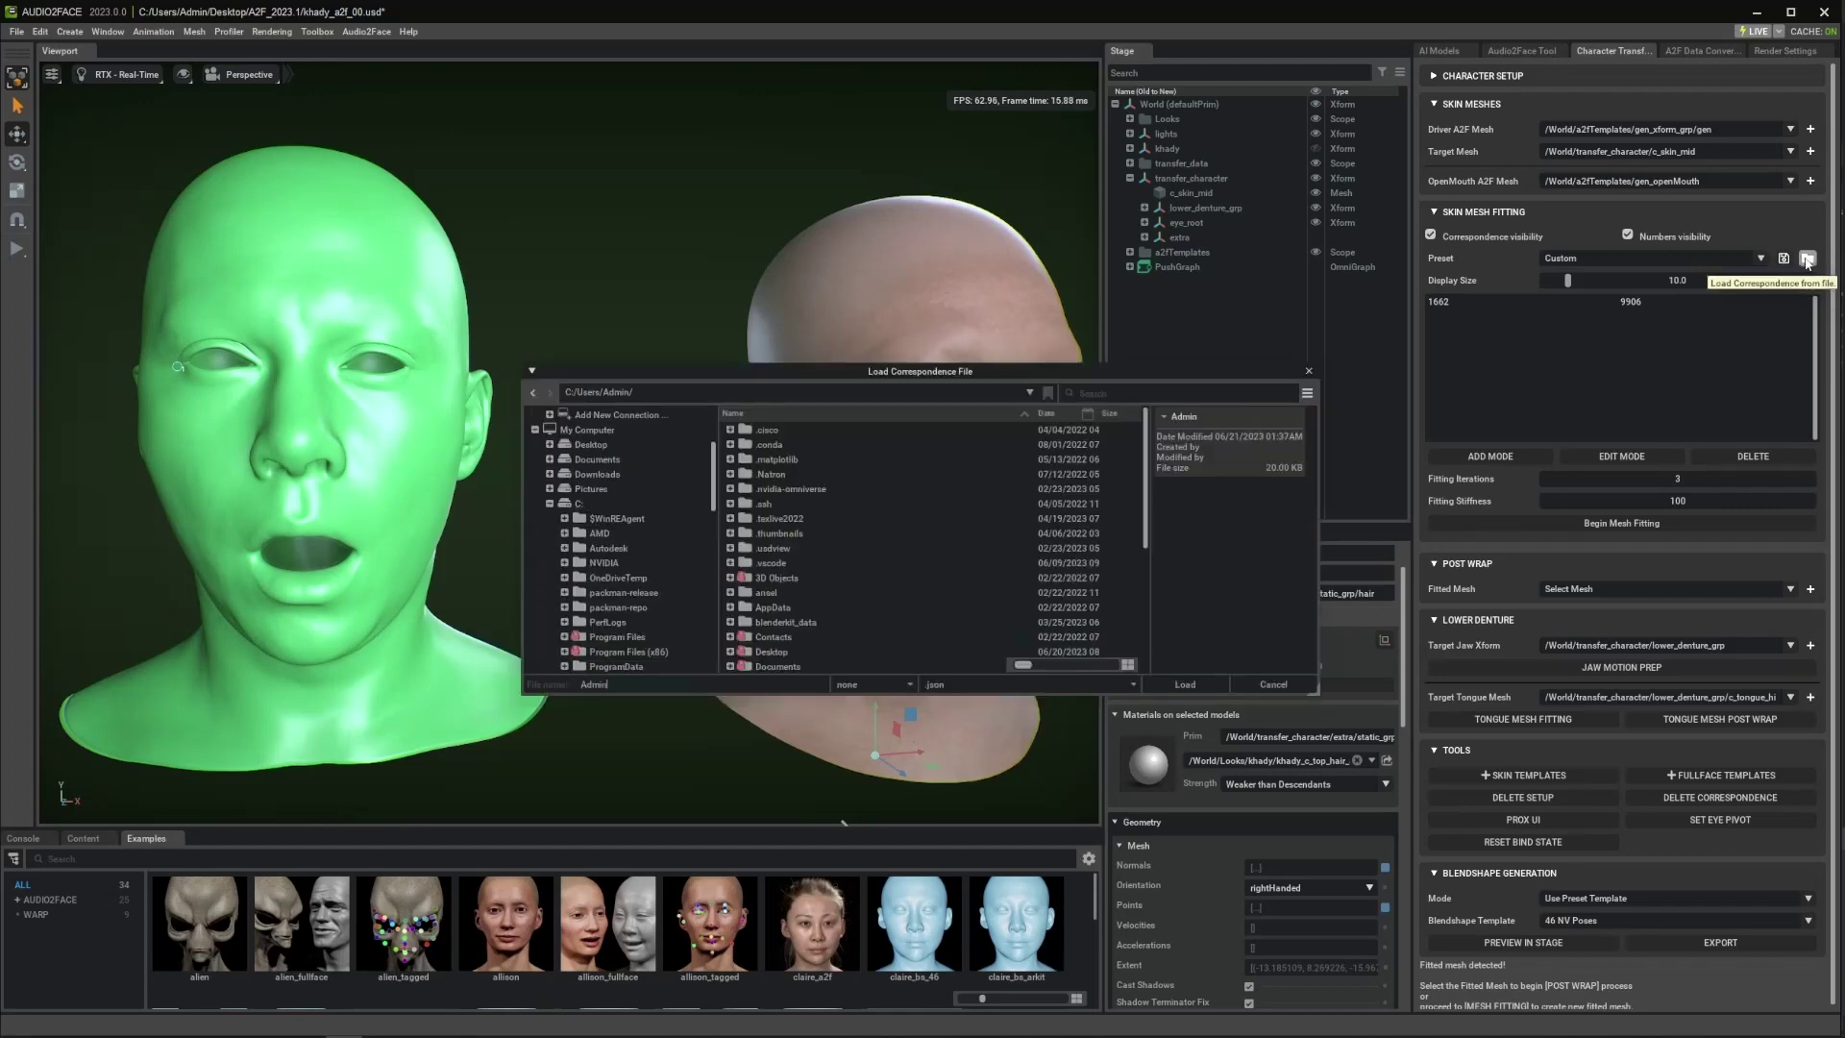
scroll(789, 625, down, 2)
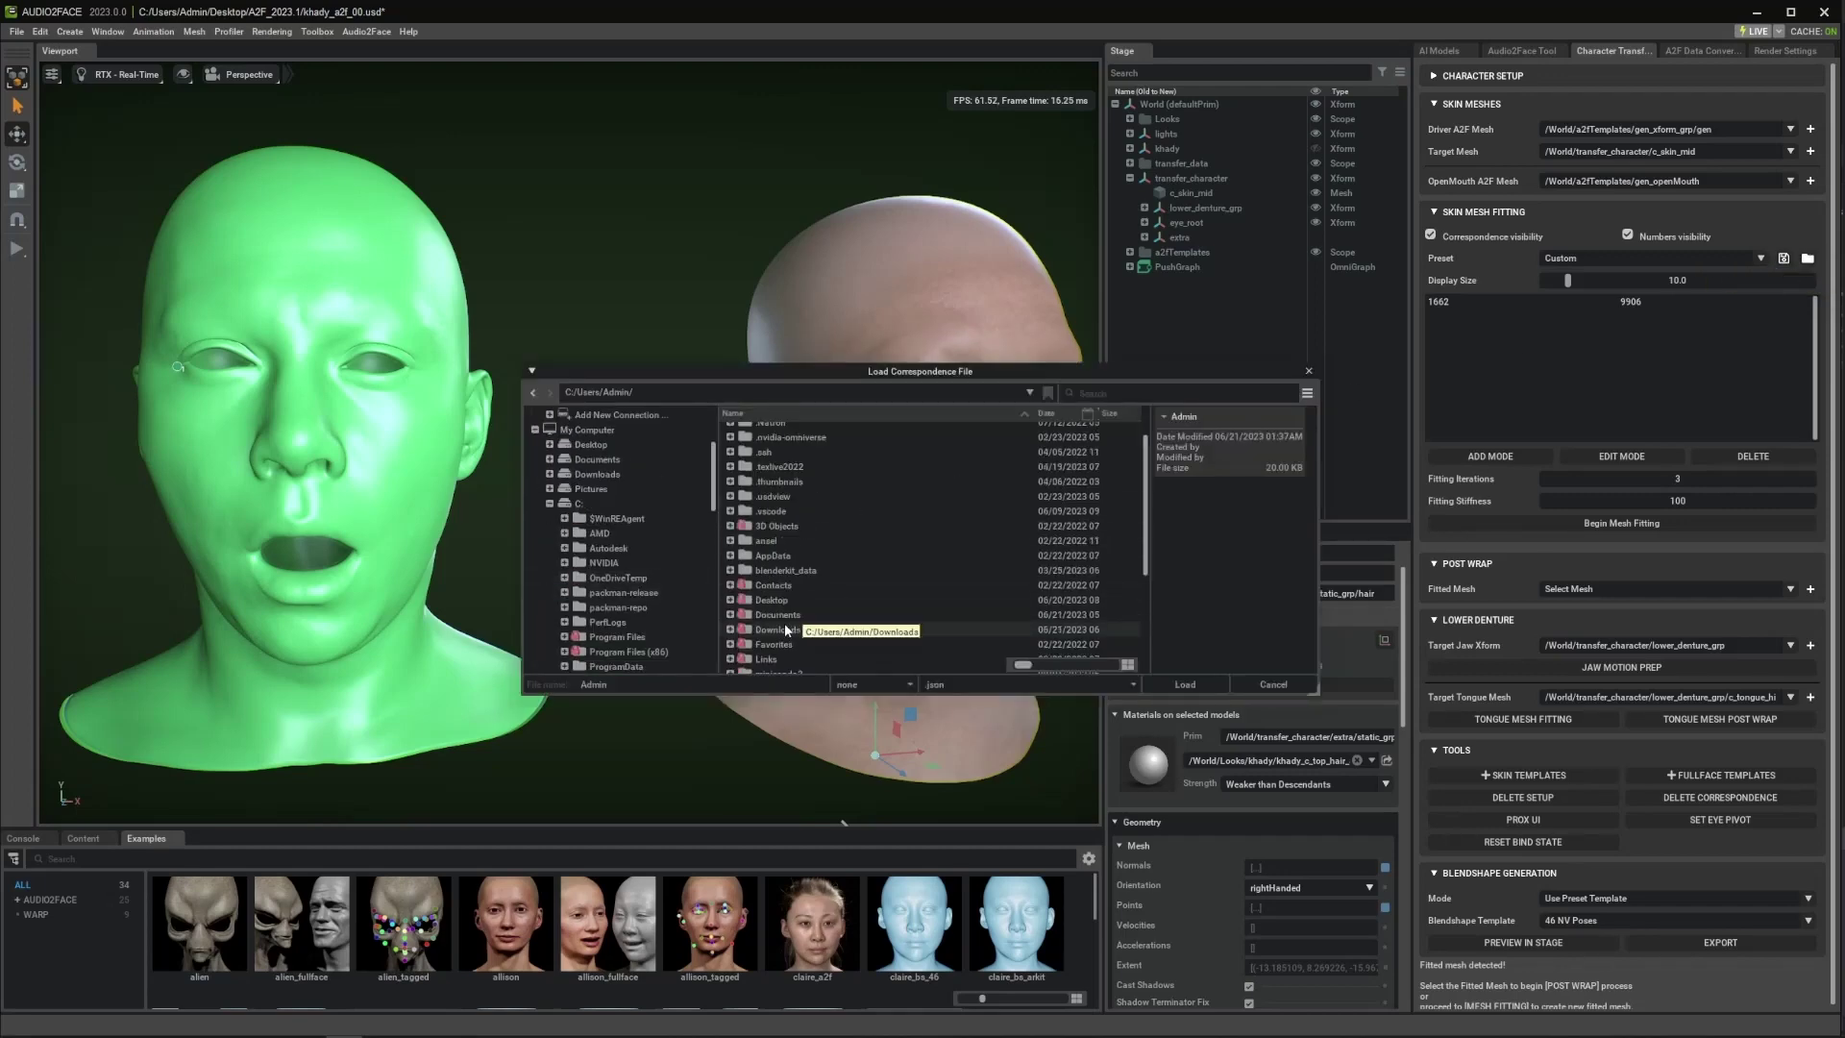
double_click(773, 599)
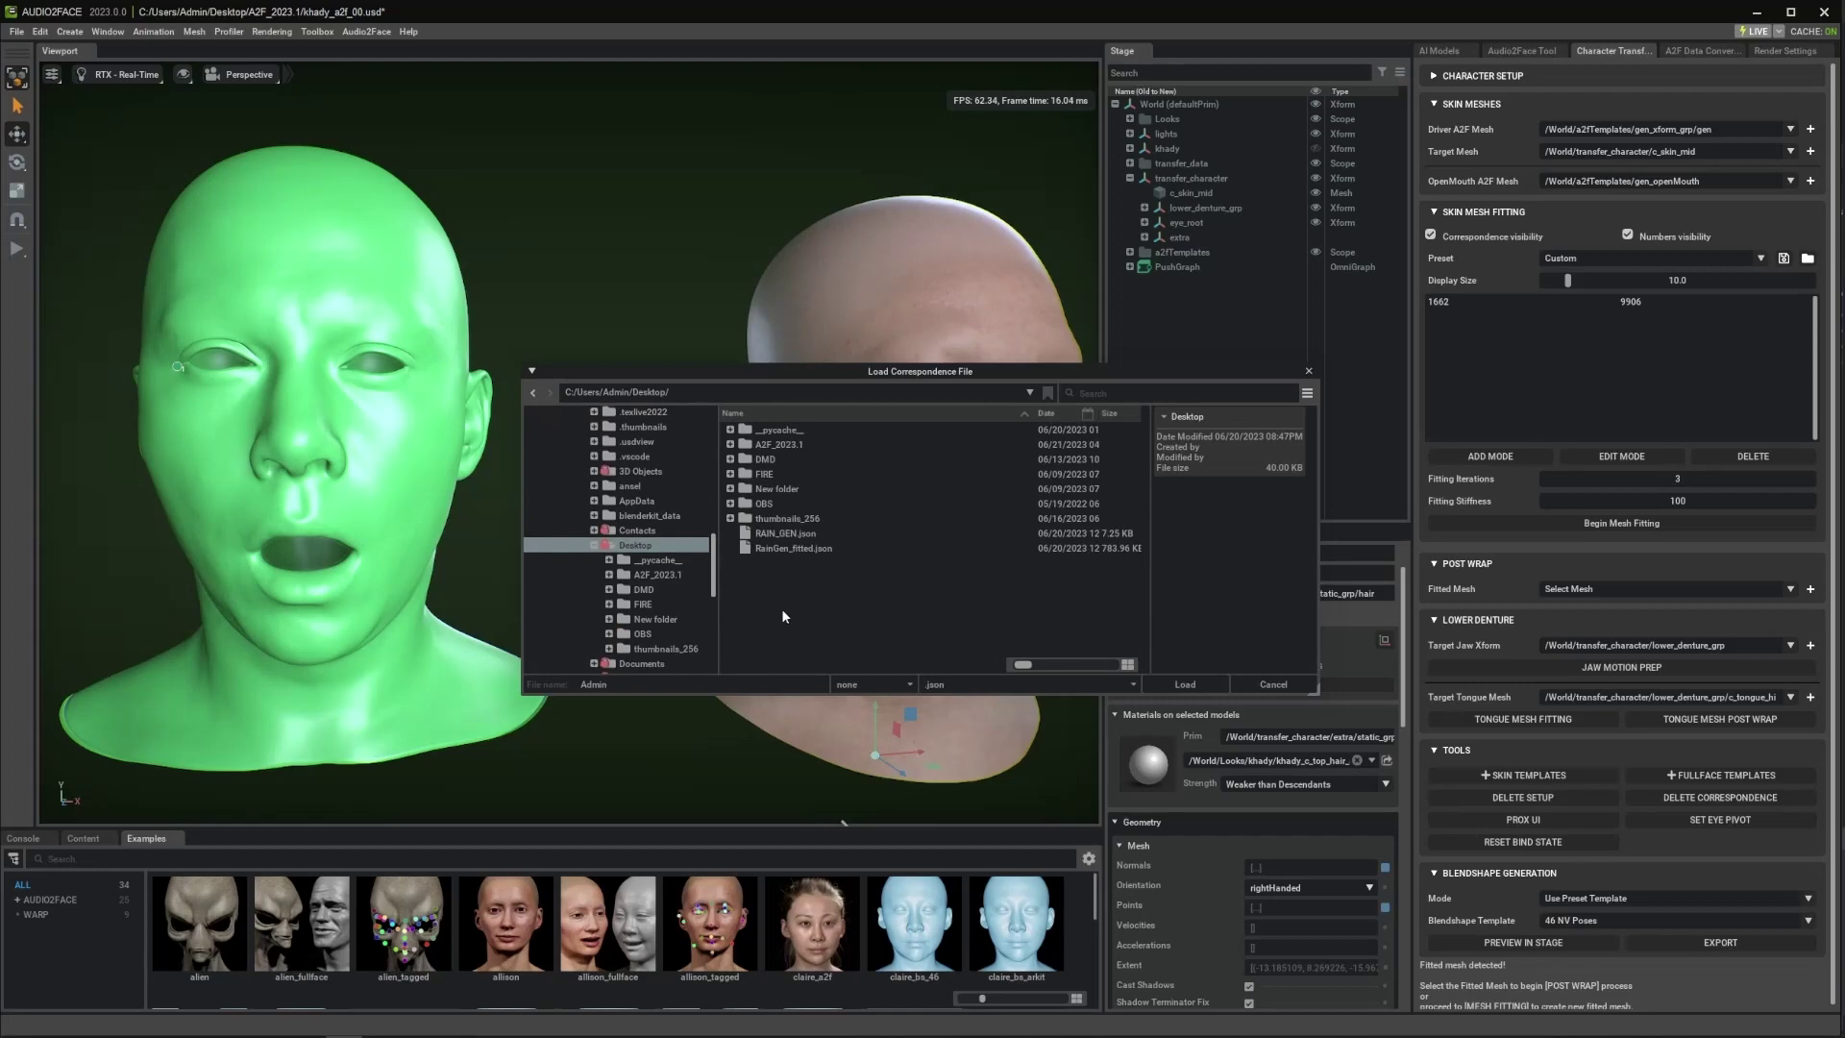
double_click(775, 446)
click(781, 445)
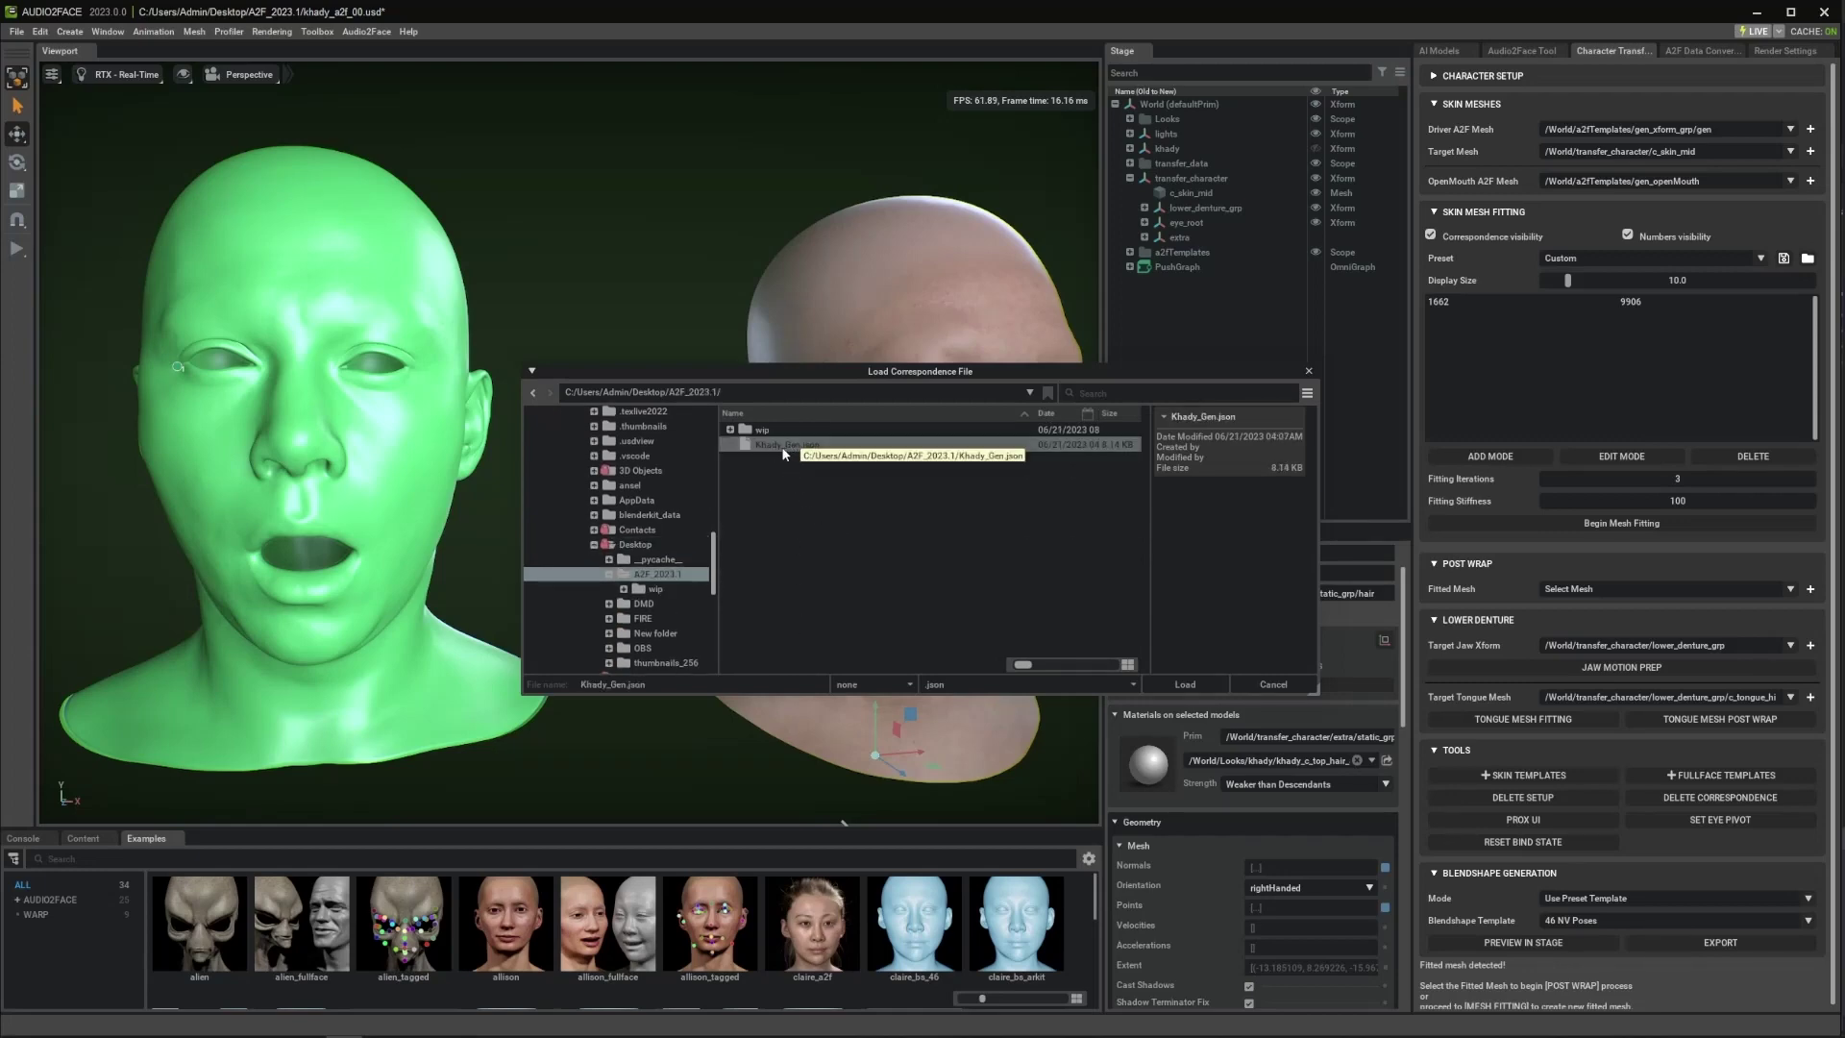
double_click(783, 448)
- Examine the loaded correspondence points on the open-mouth mesh and the target skin from several angles
scroll(774, 545, down, 5)
alt+drag(747, 534, 686, 534)
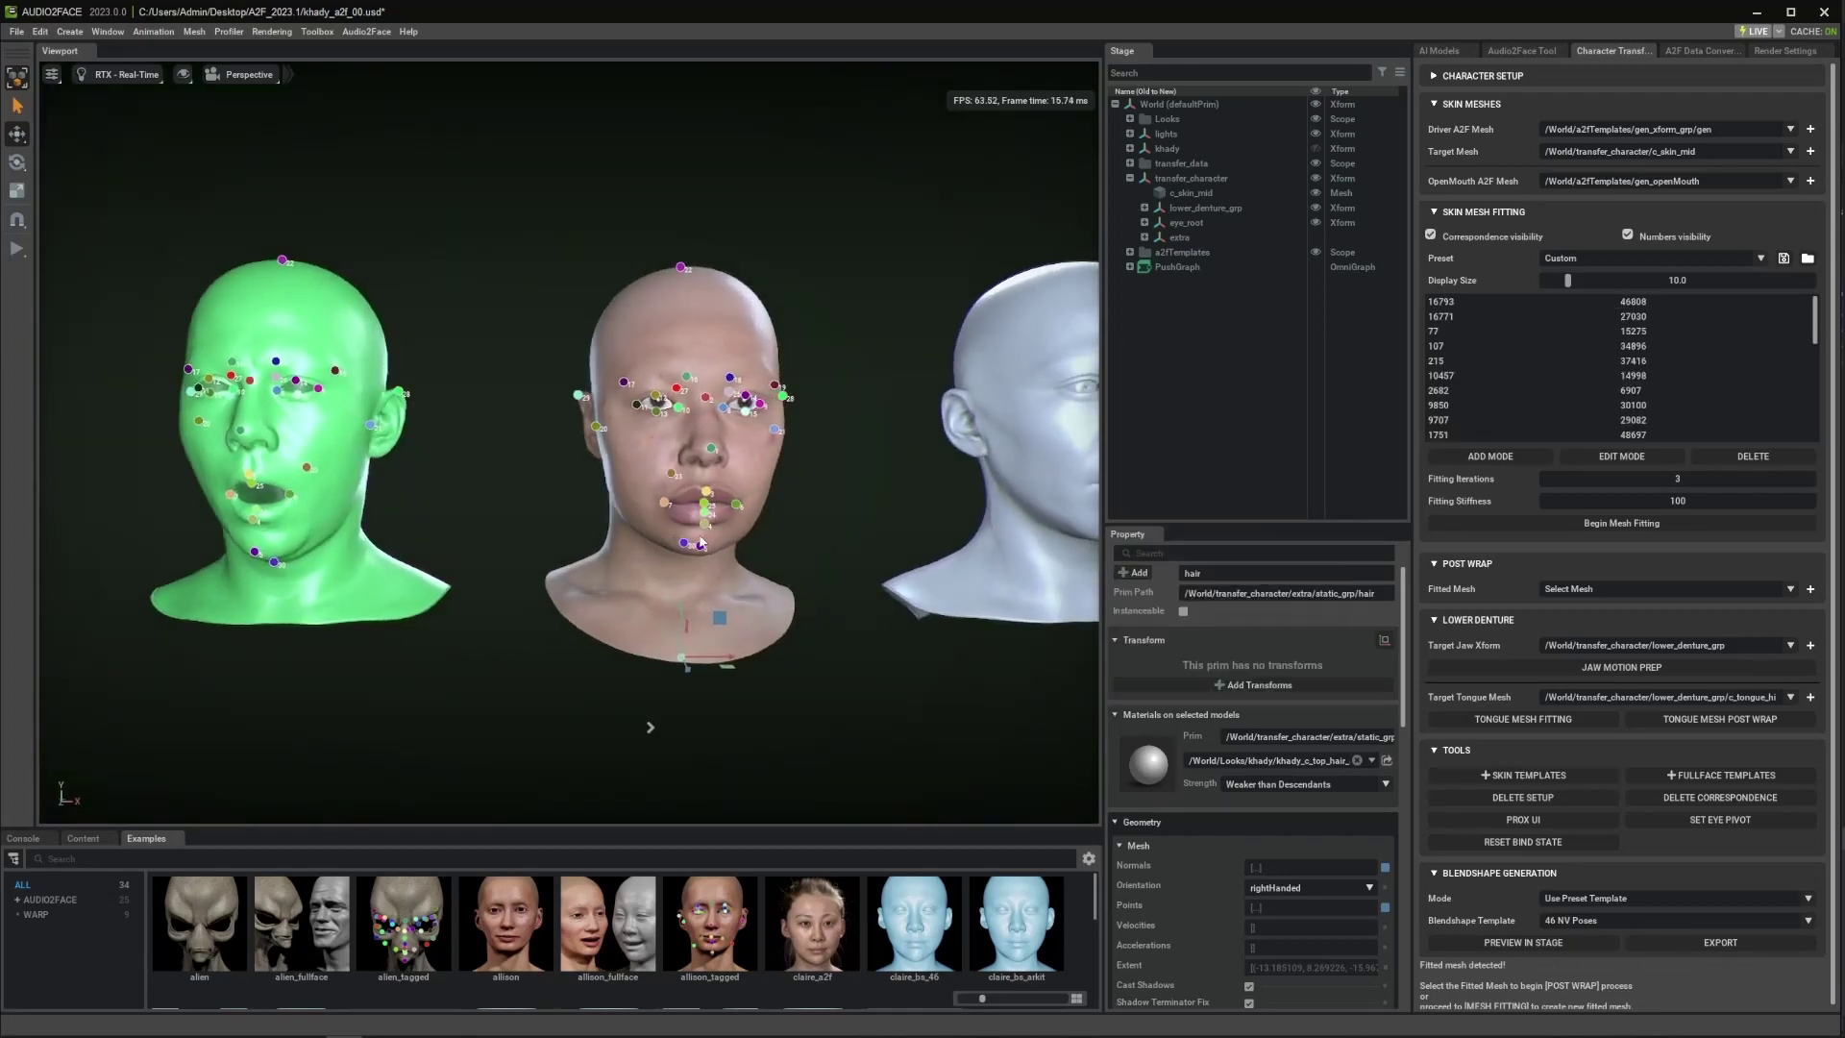
middle_drag(538, 514, 659, 550)
scroll(383, 400, up, 3)
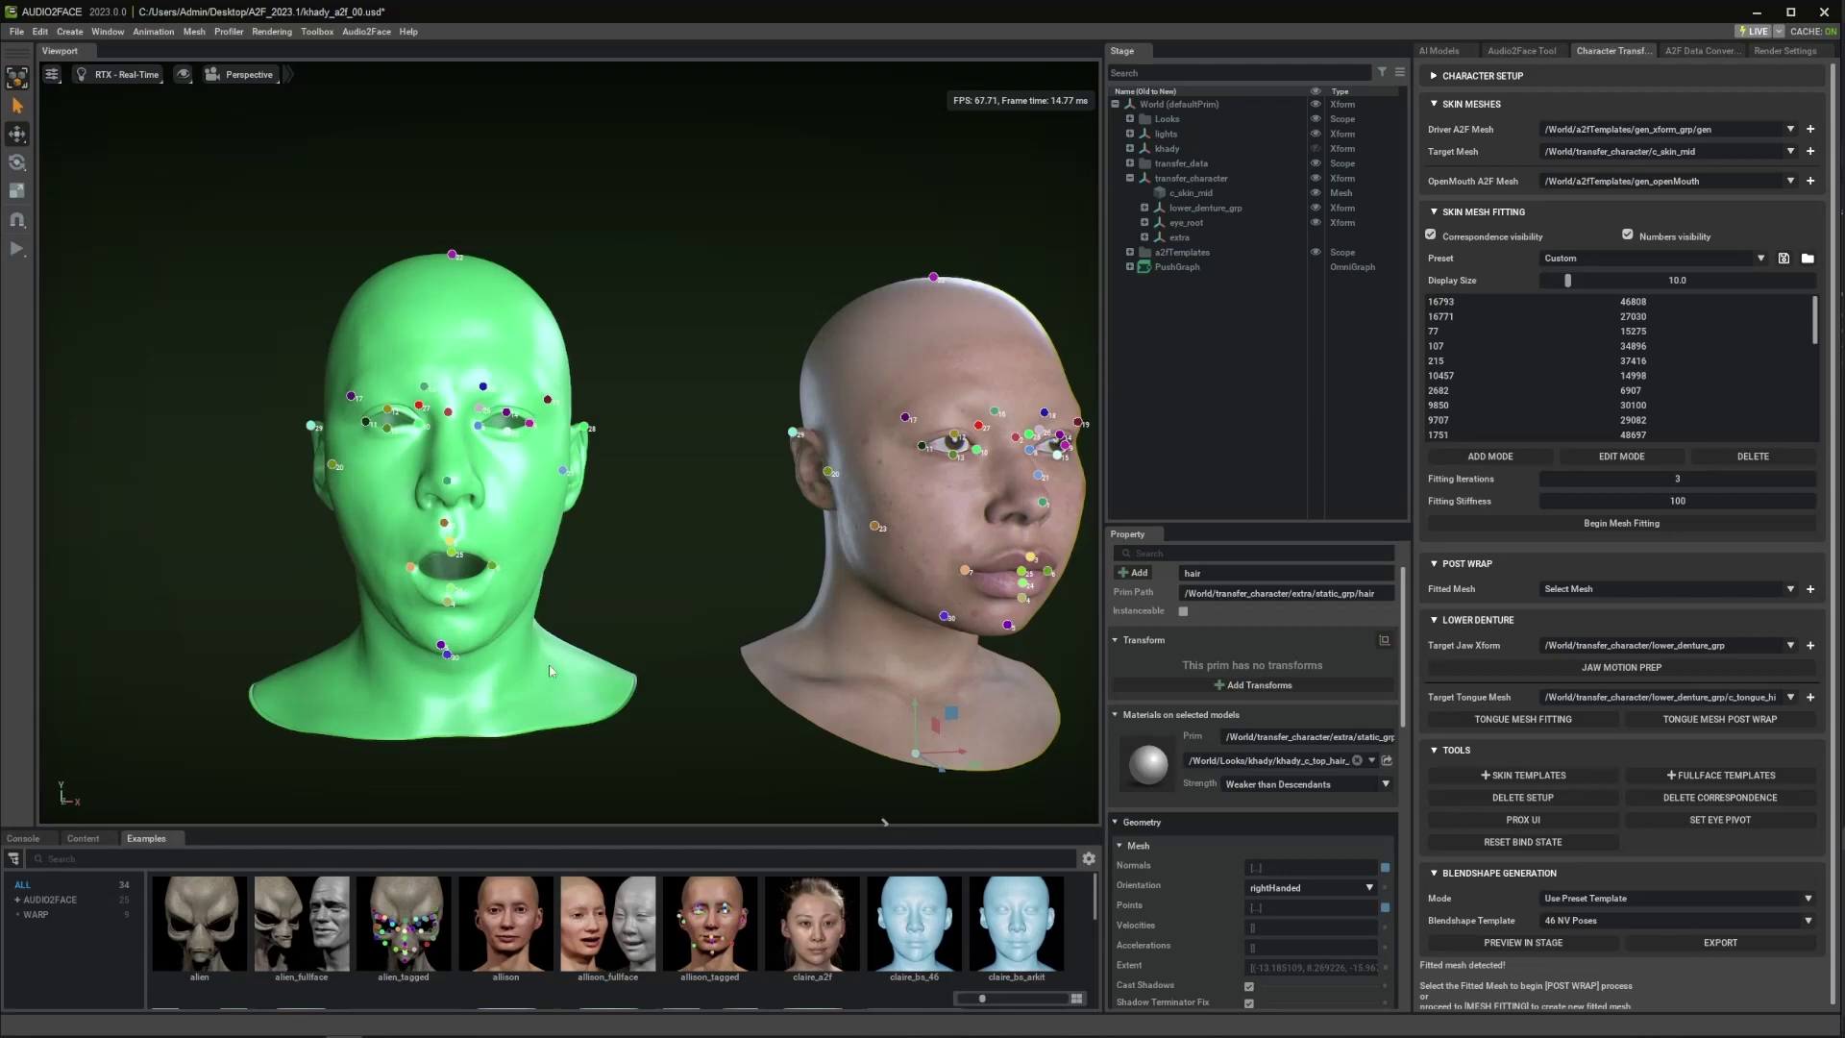
mouse_move(717, 580)
alt+mouse_down()
mouse_move(567, 551)
mouse_move(728, 589)
alt+mouse_up()
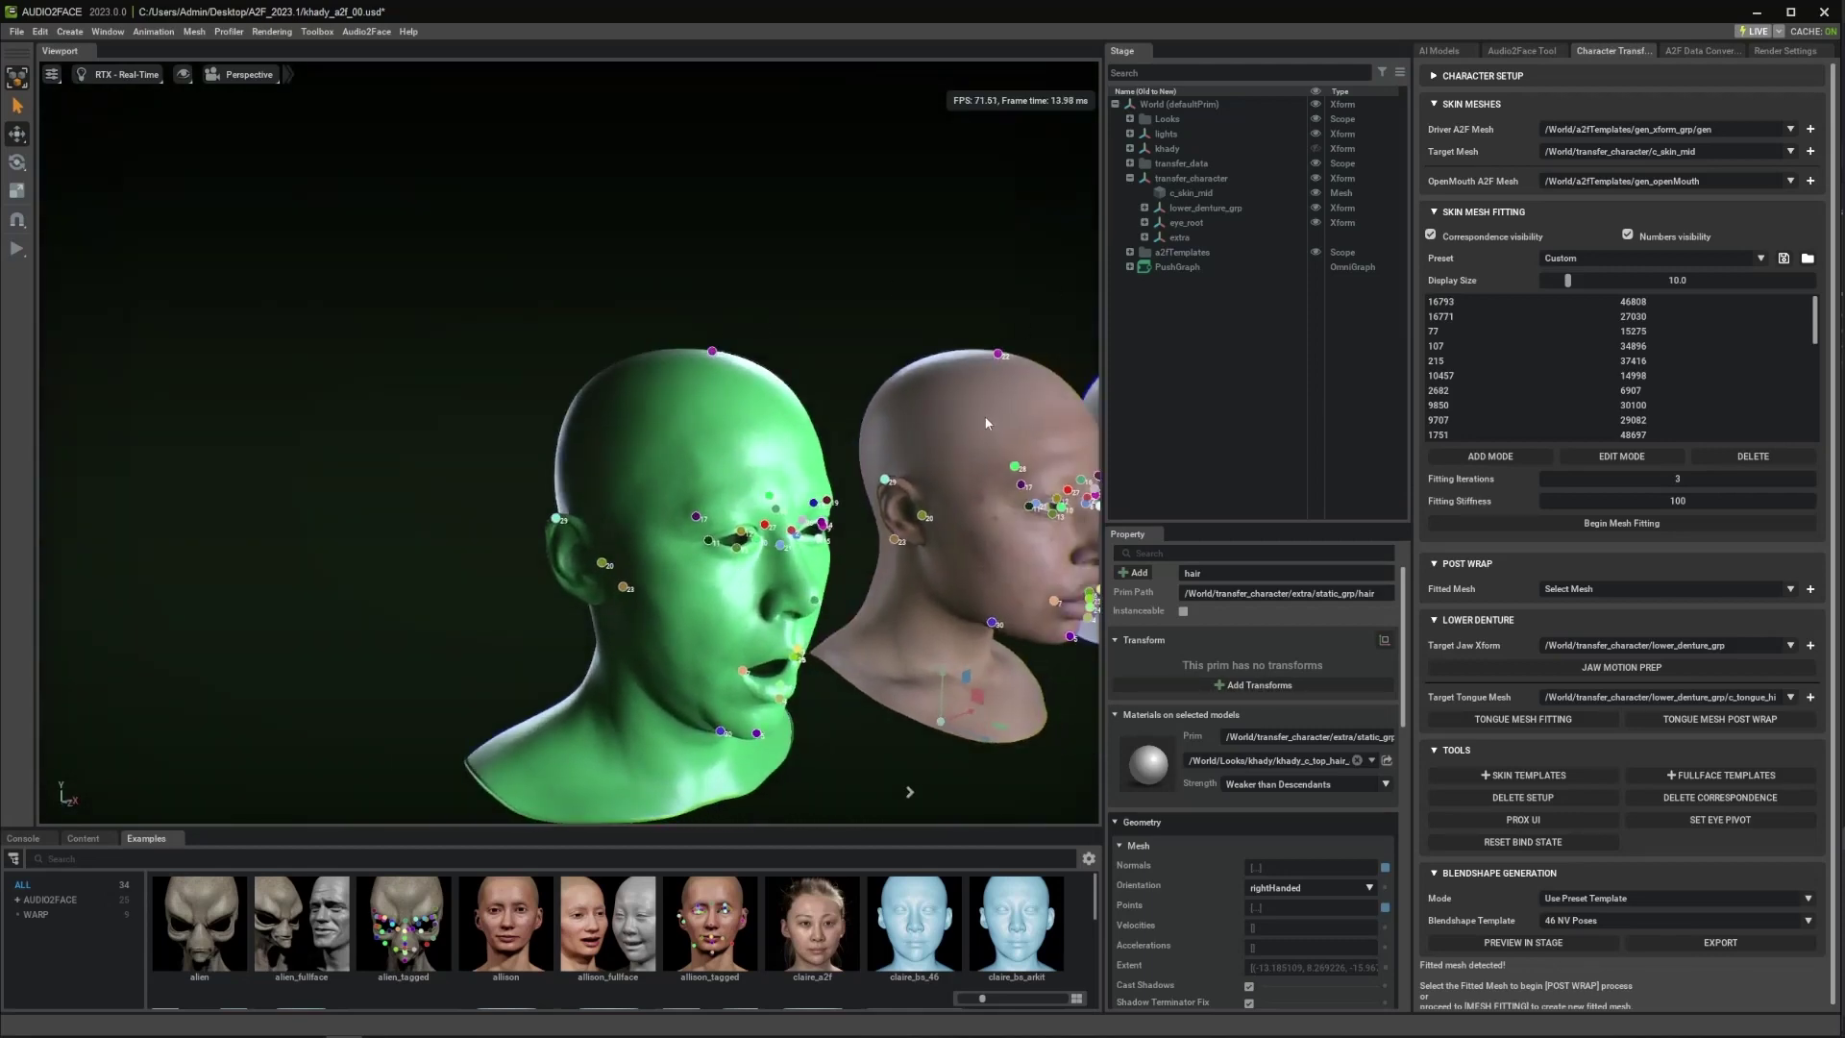
alt+drag(697, 396, 724, 552)
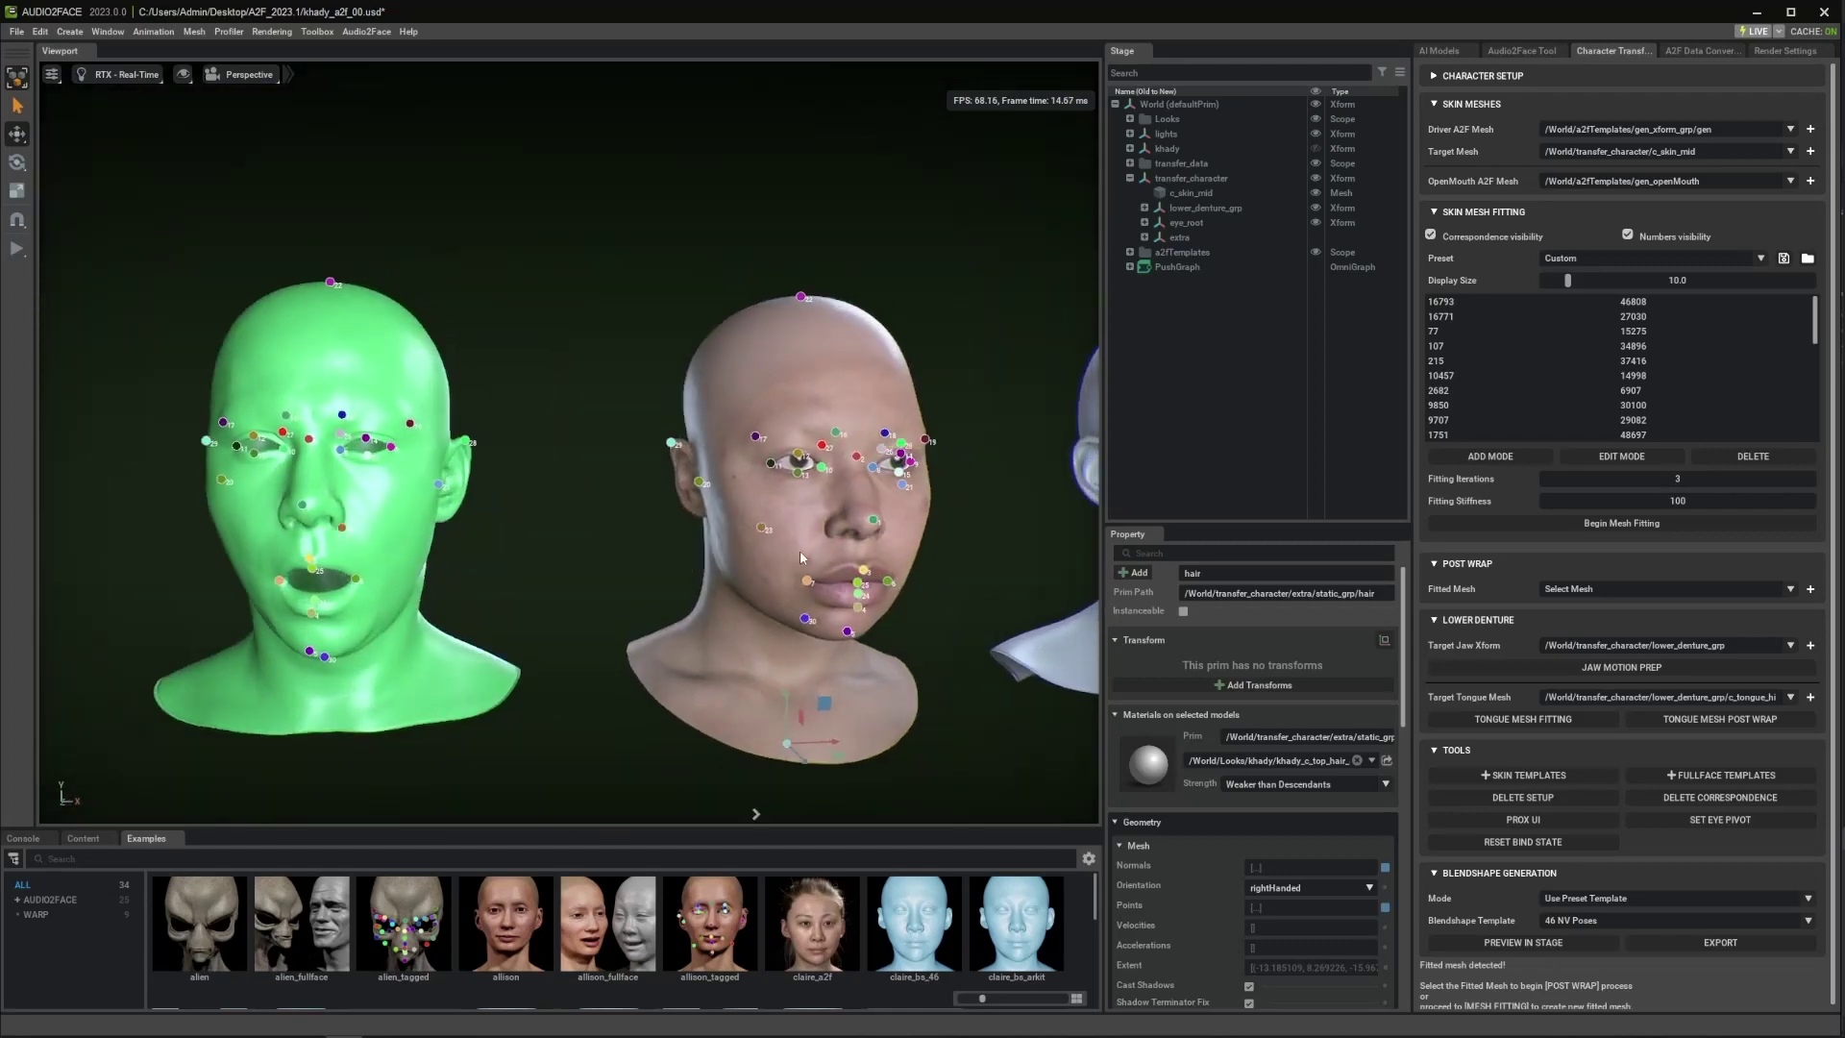
scroll(590, 515, down, 3)
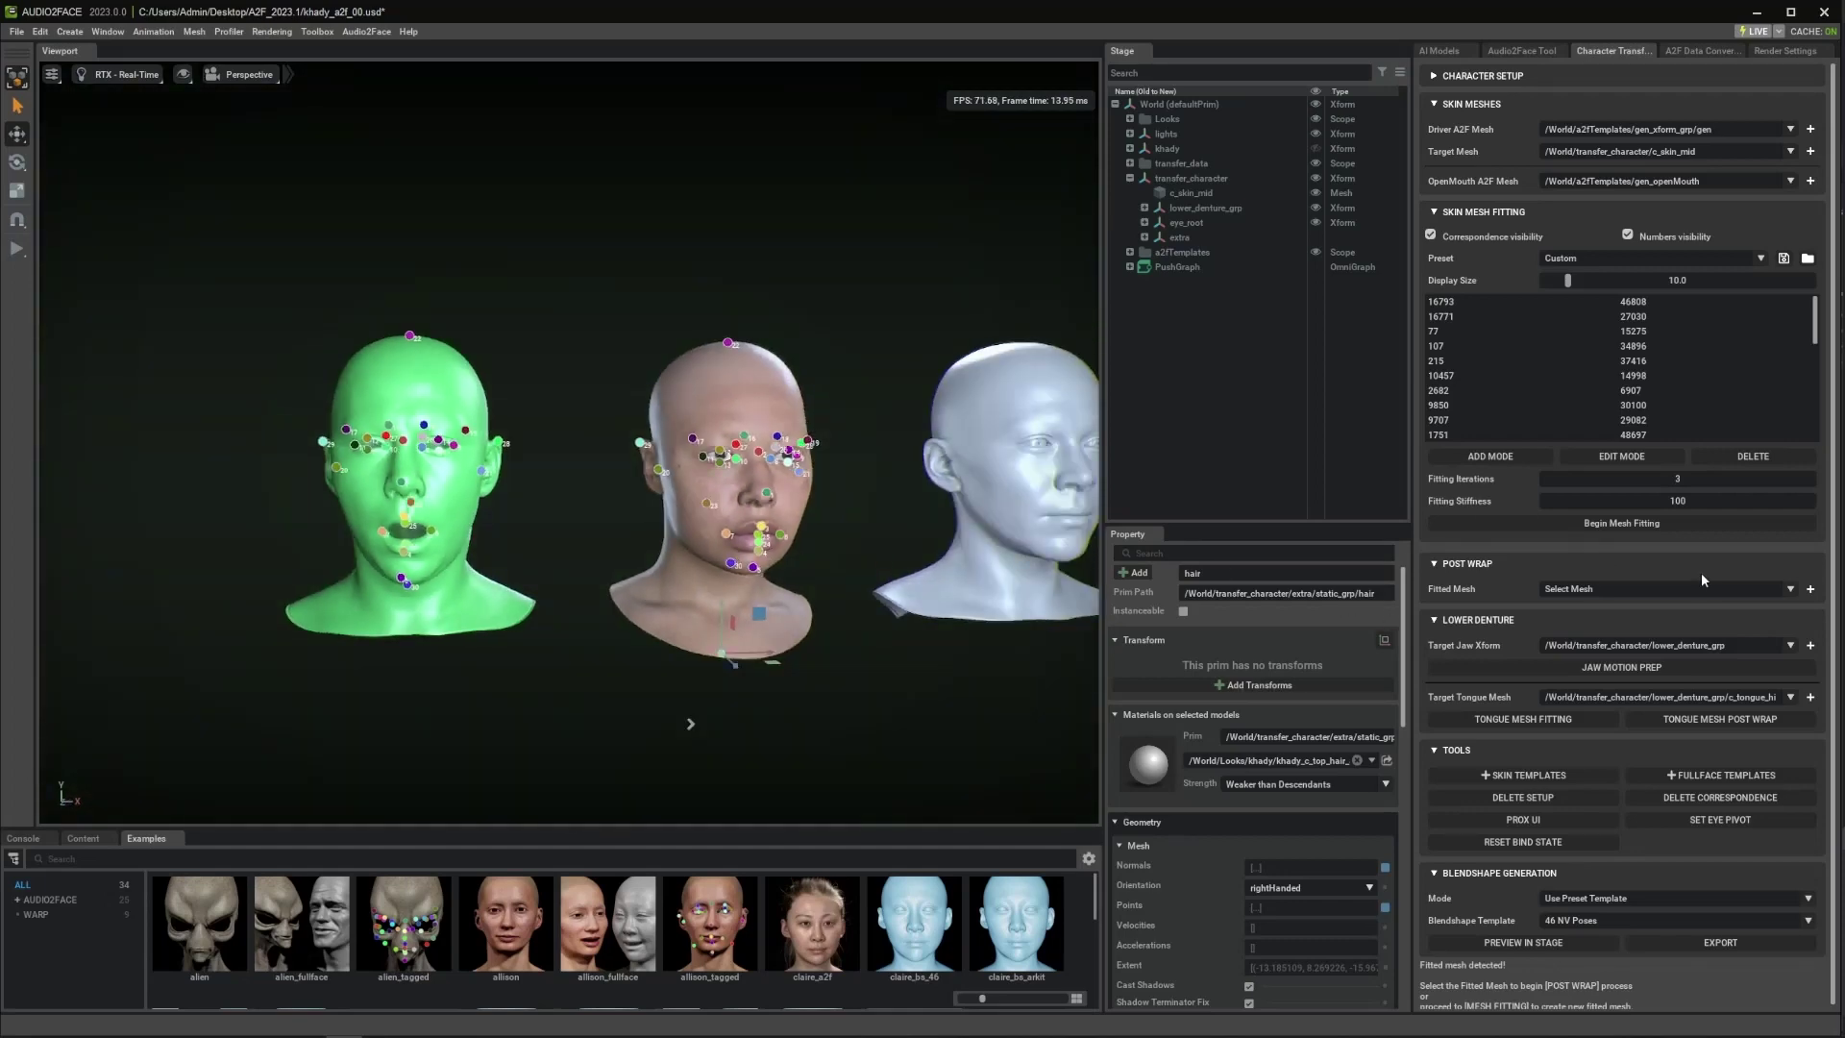
- Run the skin mesh fitting with the loaded correspondences and turn off the correspondence visibility
click(1669, 524)
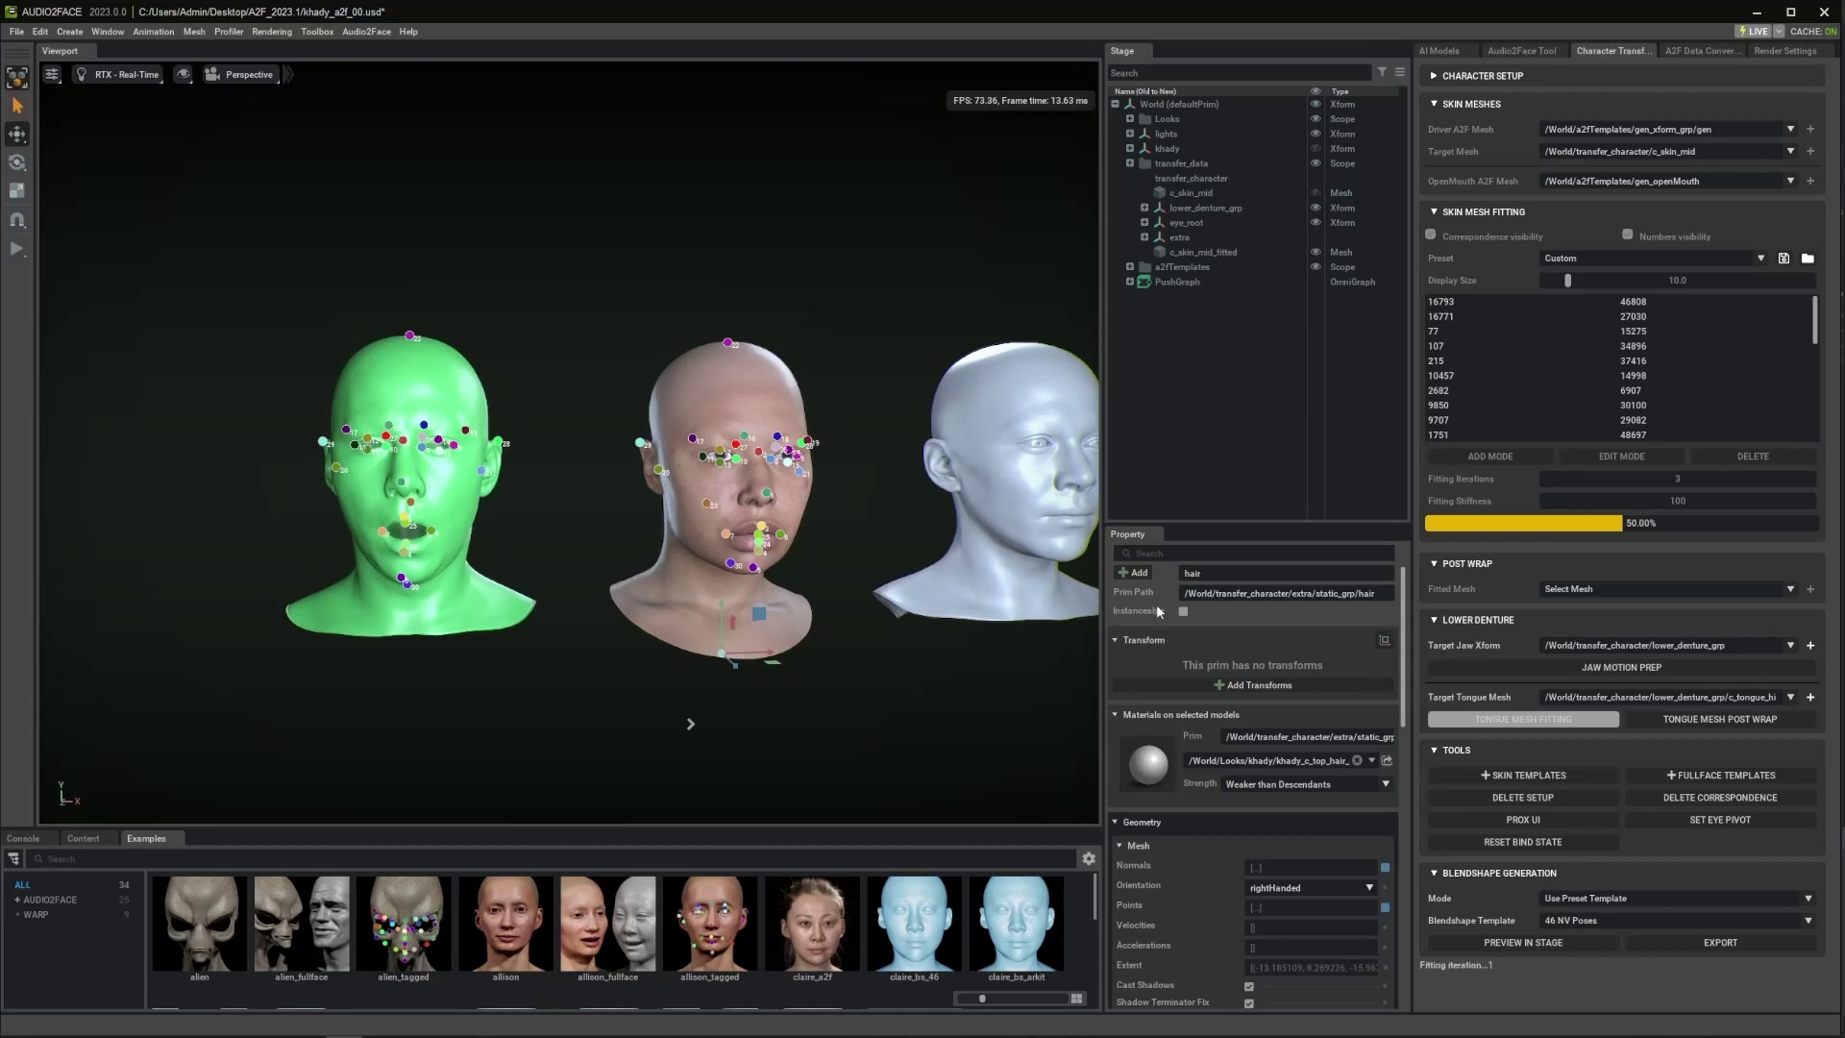
click(1429, 234)
- Examine the shape of the fitted head, especially its eyes and open mouth, against the open-mouth template
scroll(826, 591, up, 5)
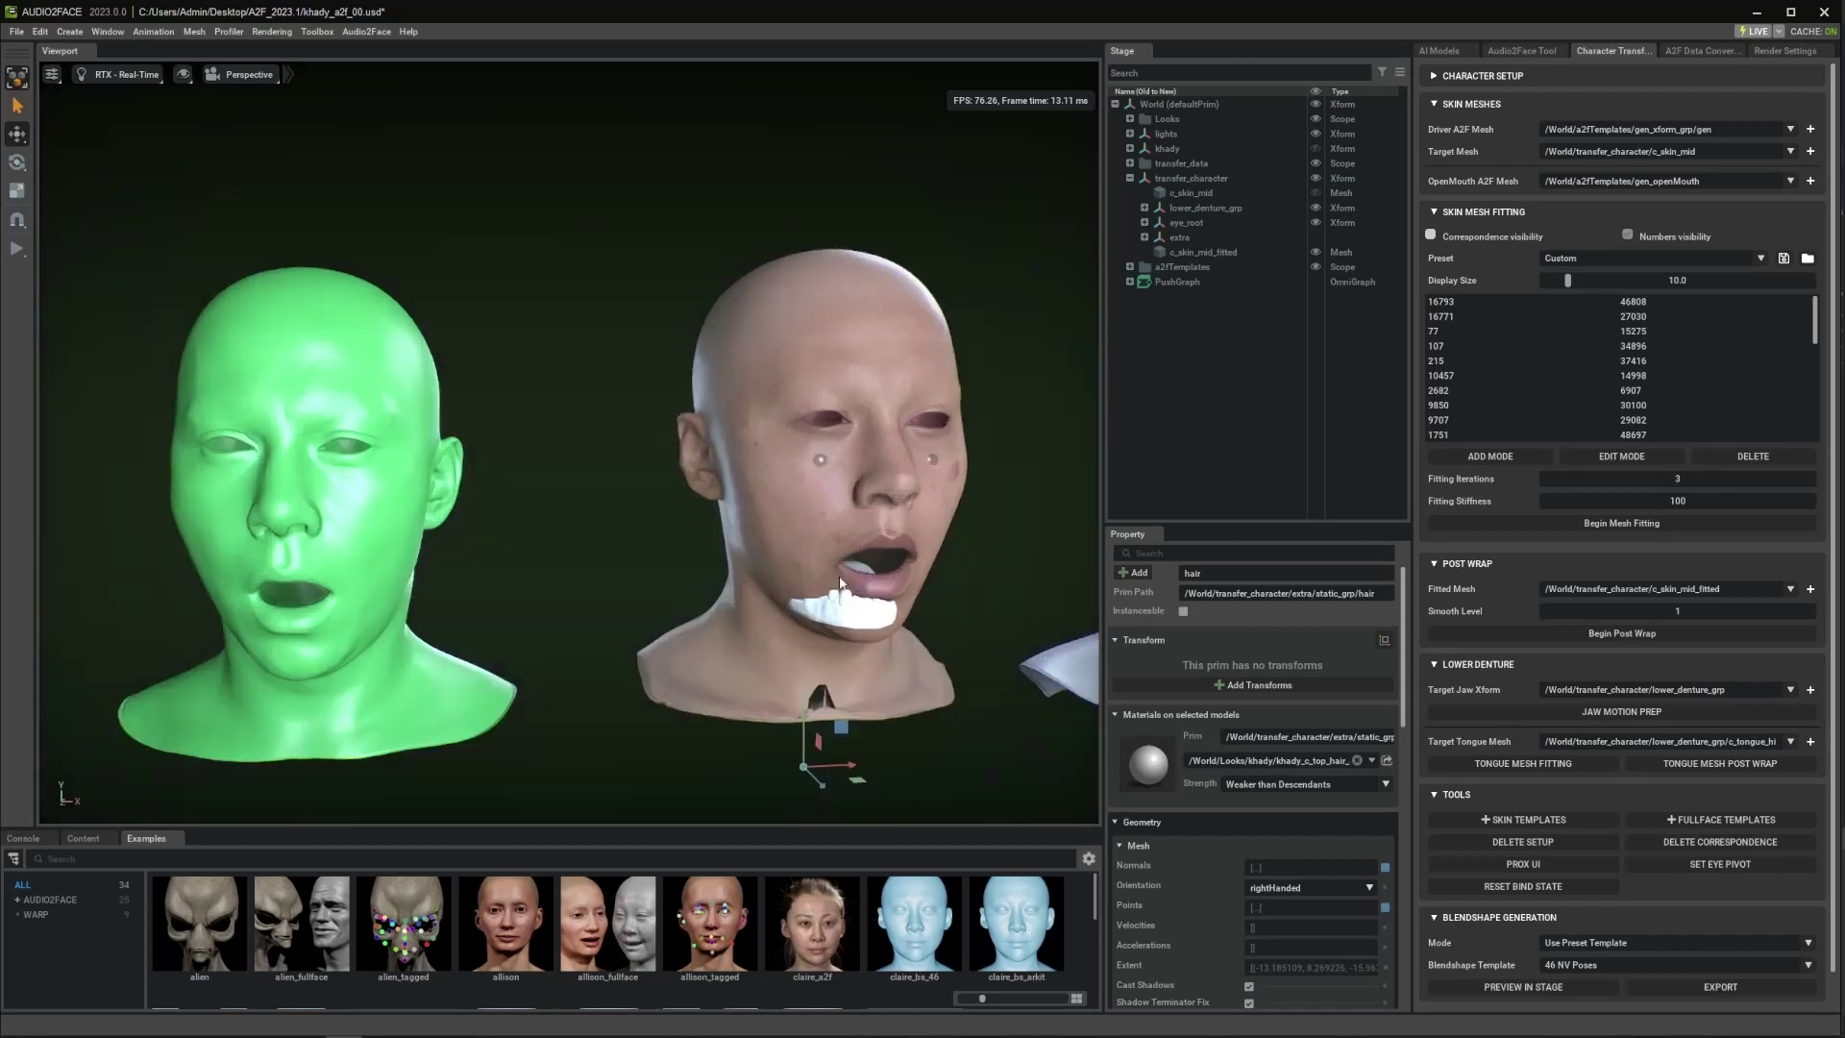
scroll(828, 596, down, 3)
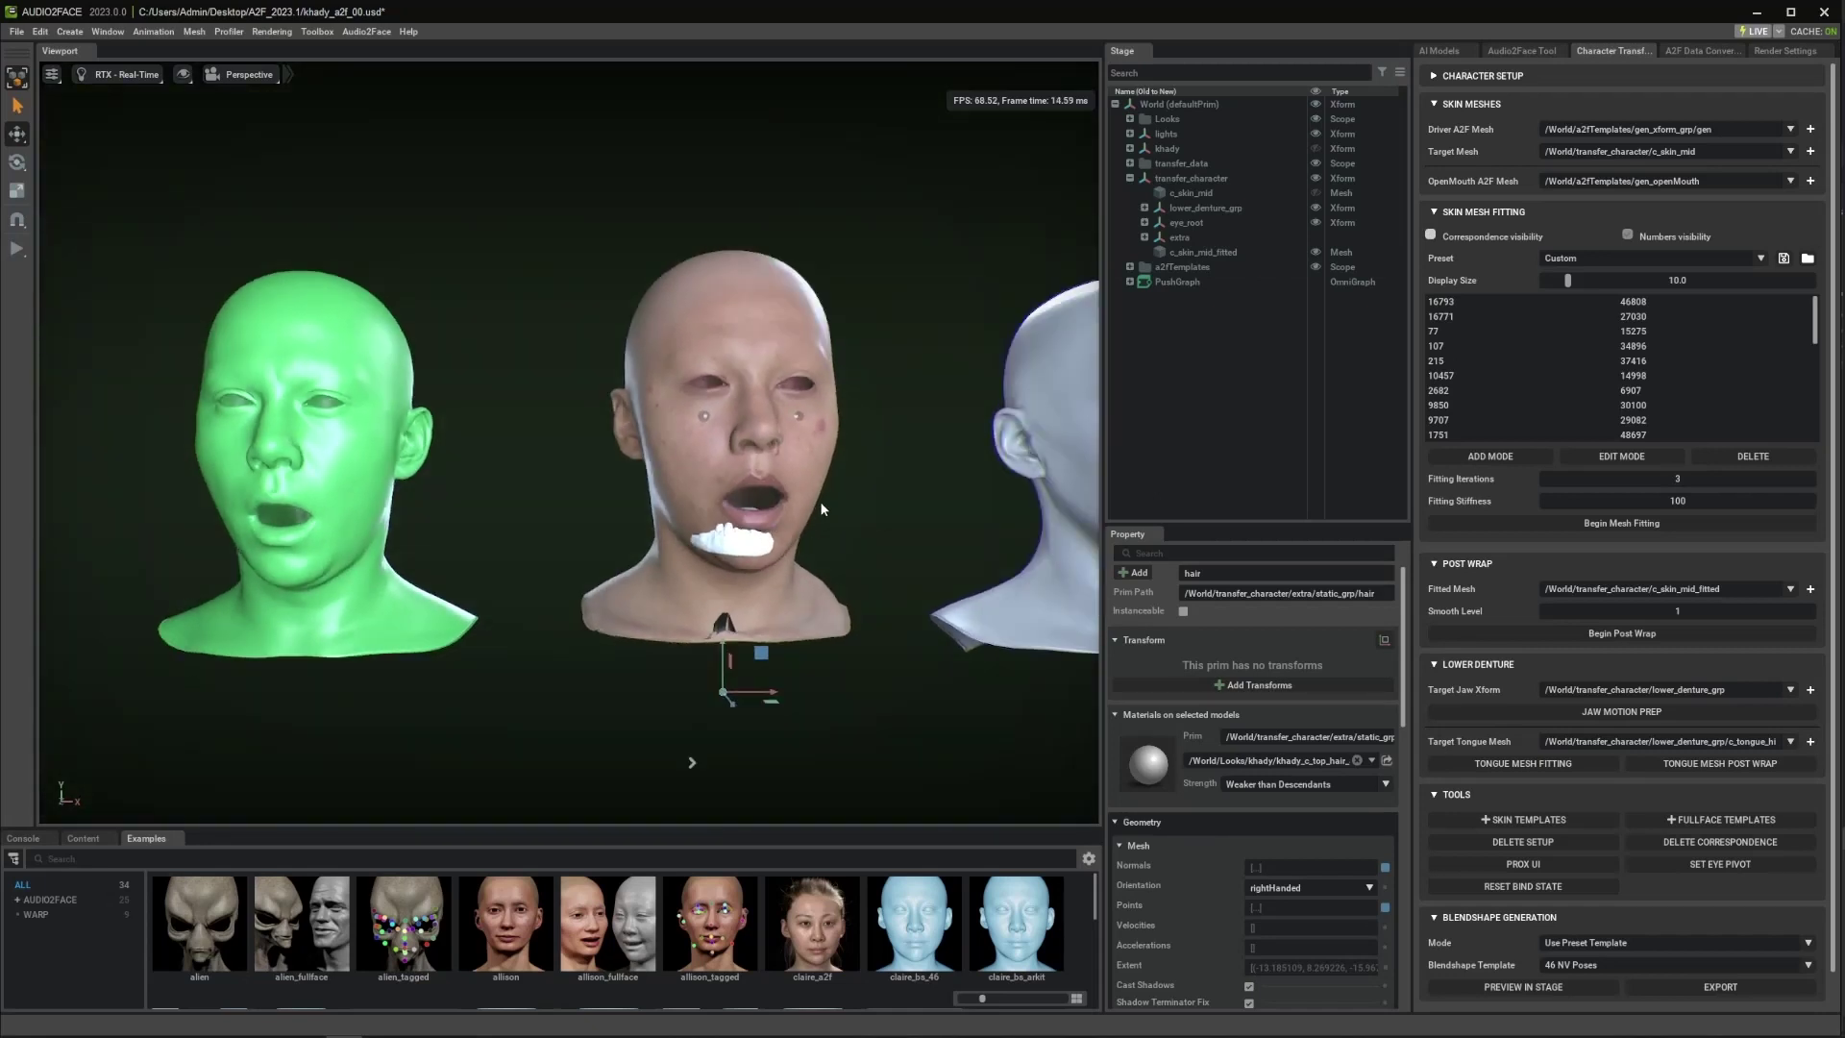
alt+drag(820, 509, 348, 513)
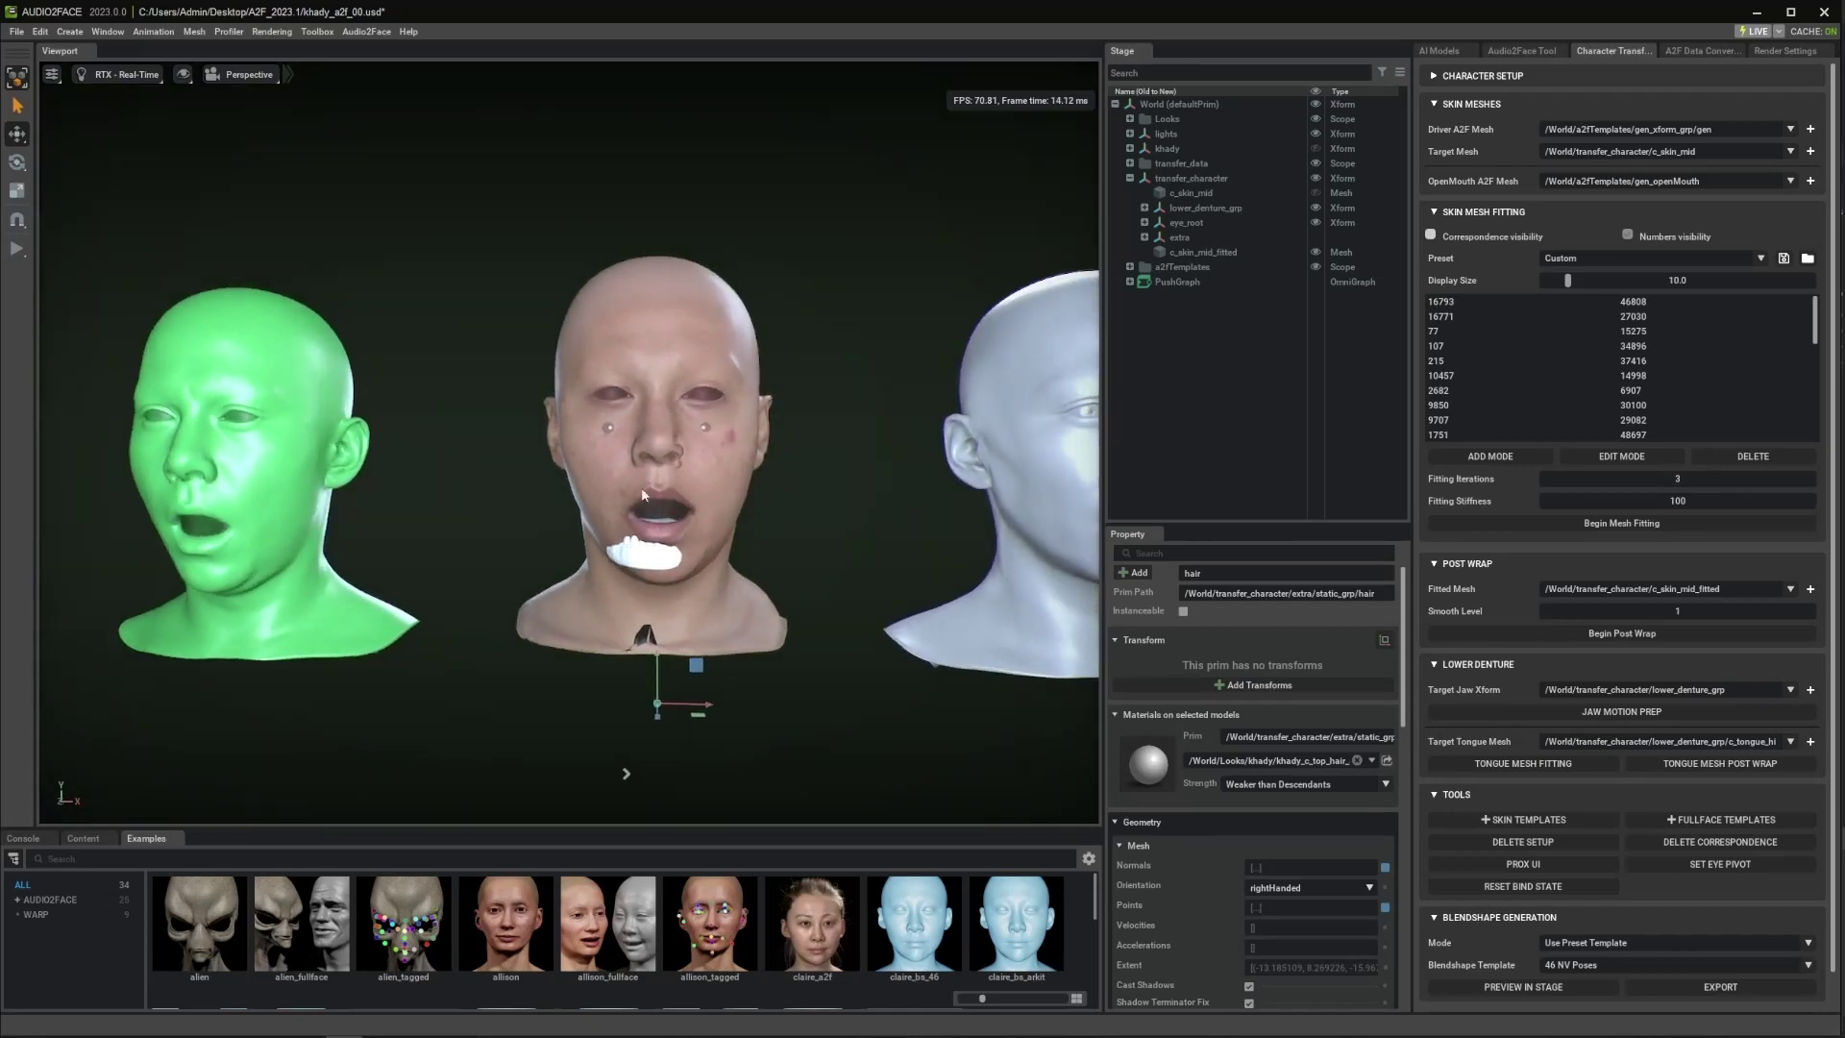
scroll(751, 529, up, 2)
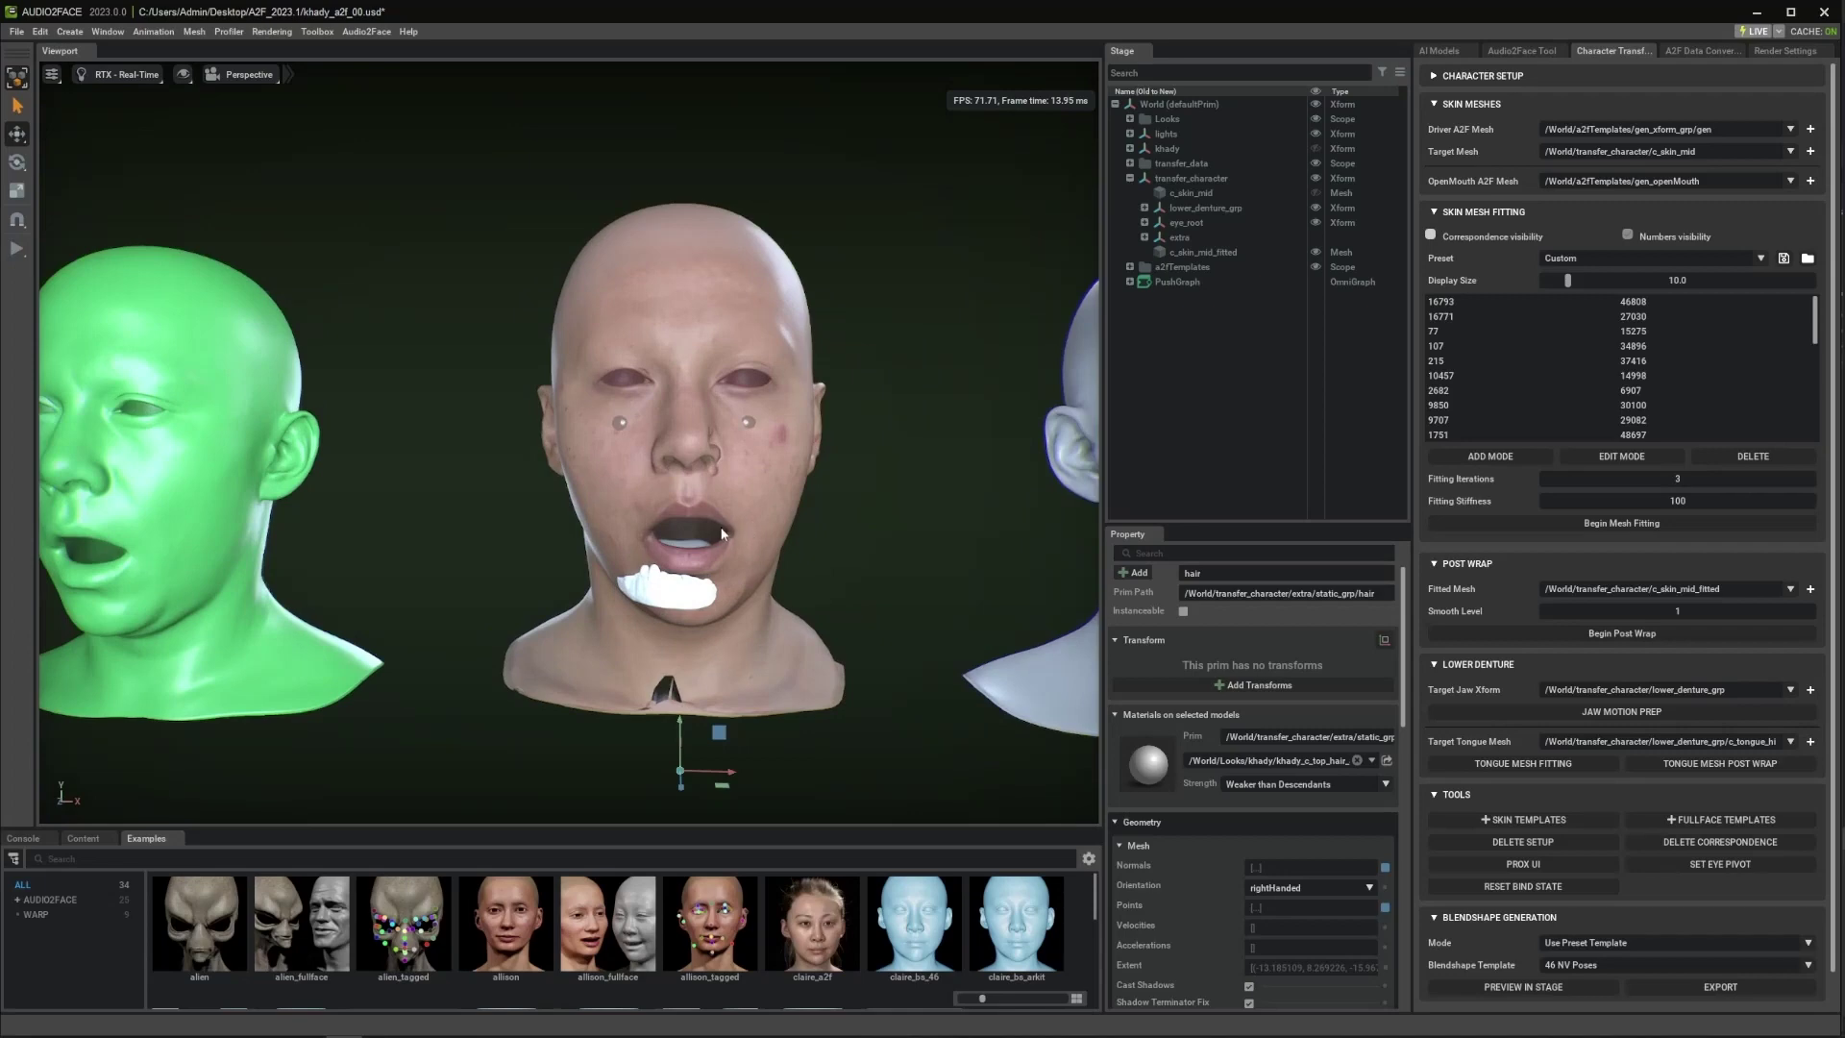
alt+drag(723, 533, 666, 555)
scroll(501, 559, up, 2)
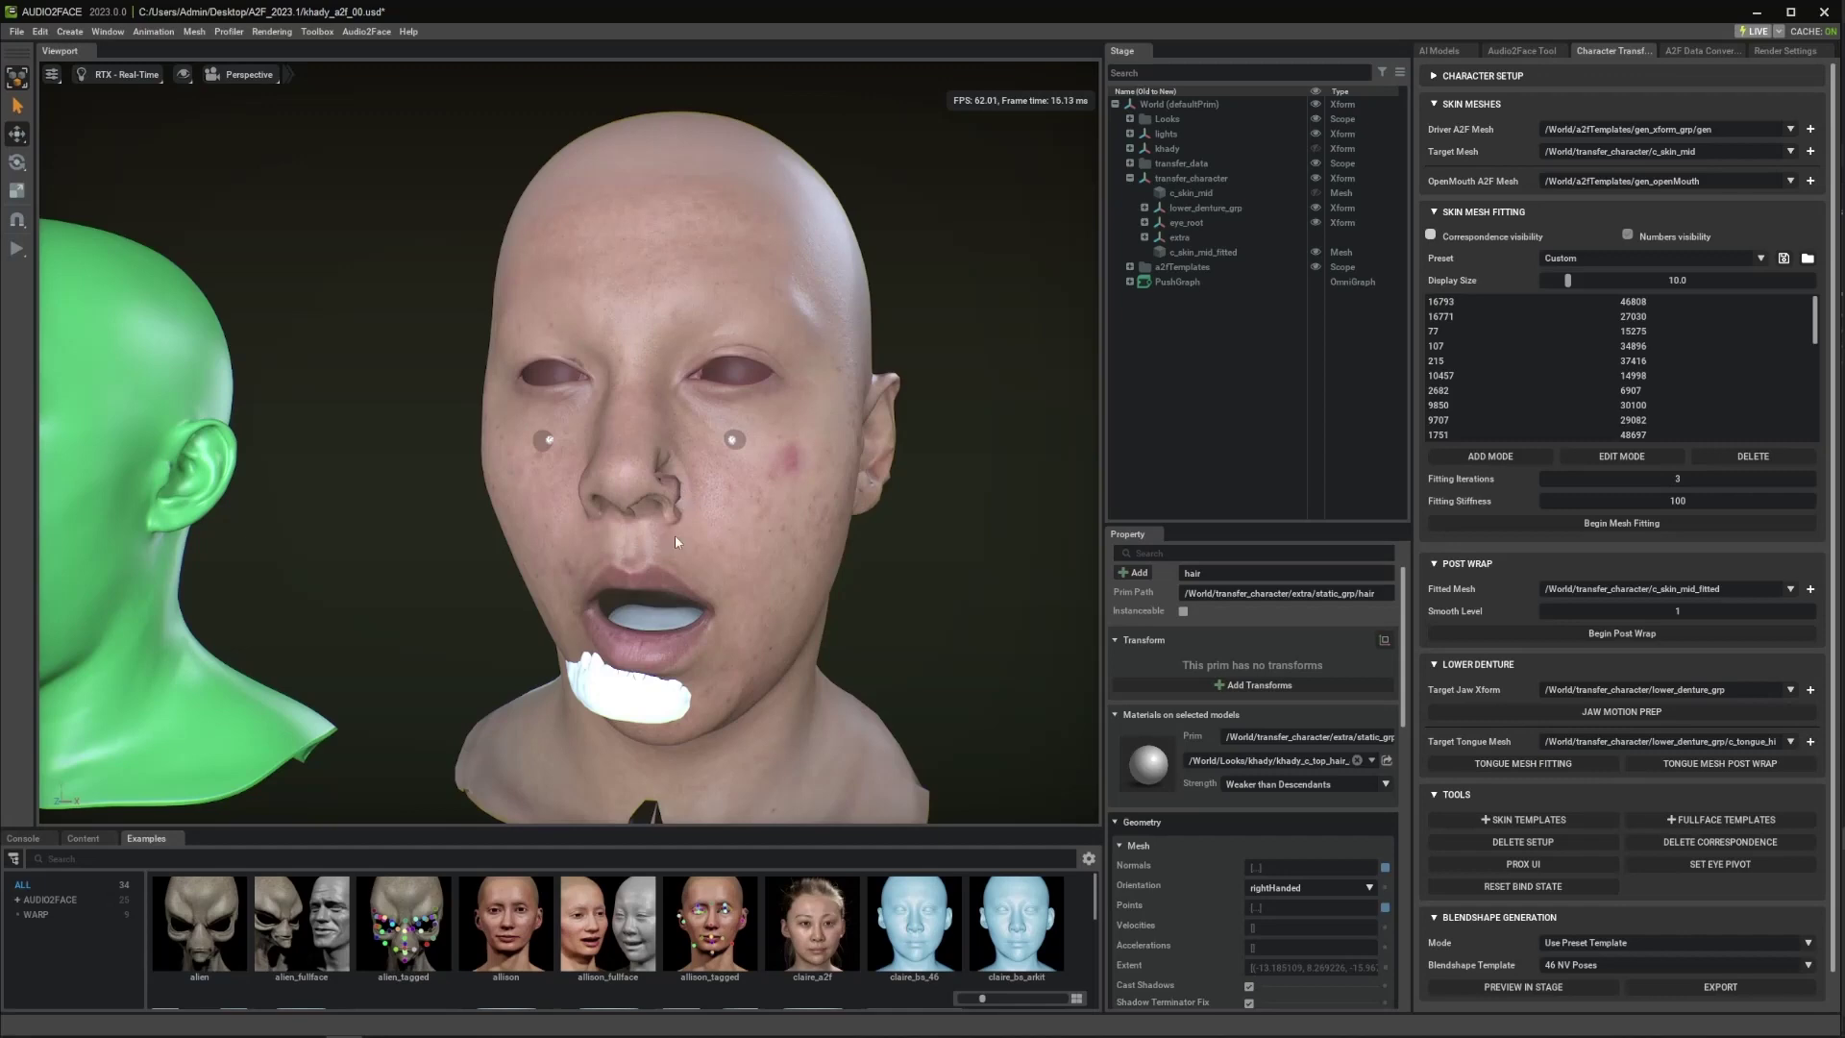
scroll(598, 553, down, 2)
alt+drag(573, 576, 629, 573)
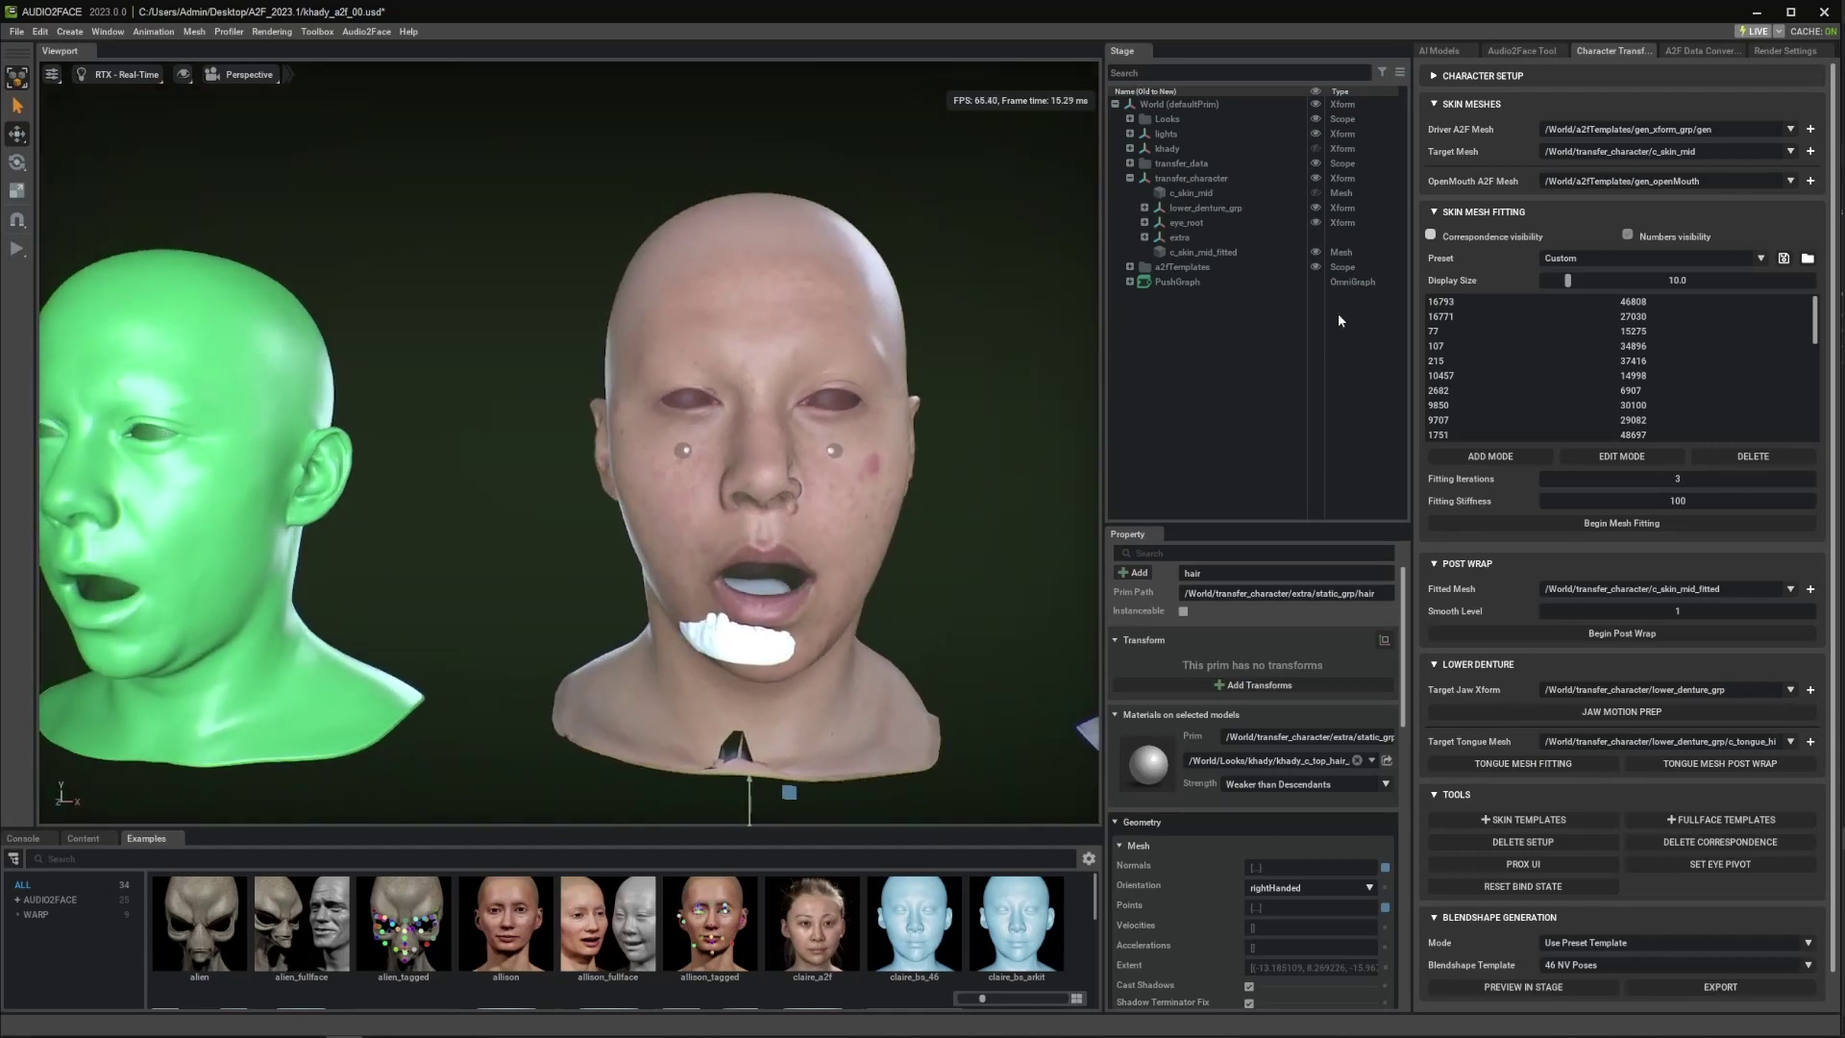
- Delete the c_skin_mid_fitted mesh and show the c_skin_mid mesh and its correspondence points again
click(1209, 253)
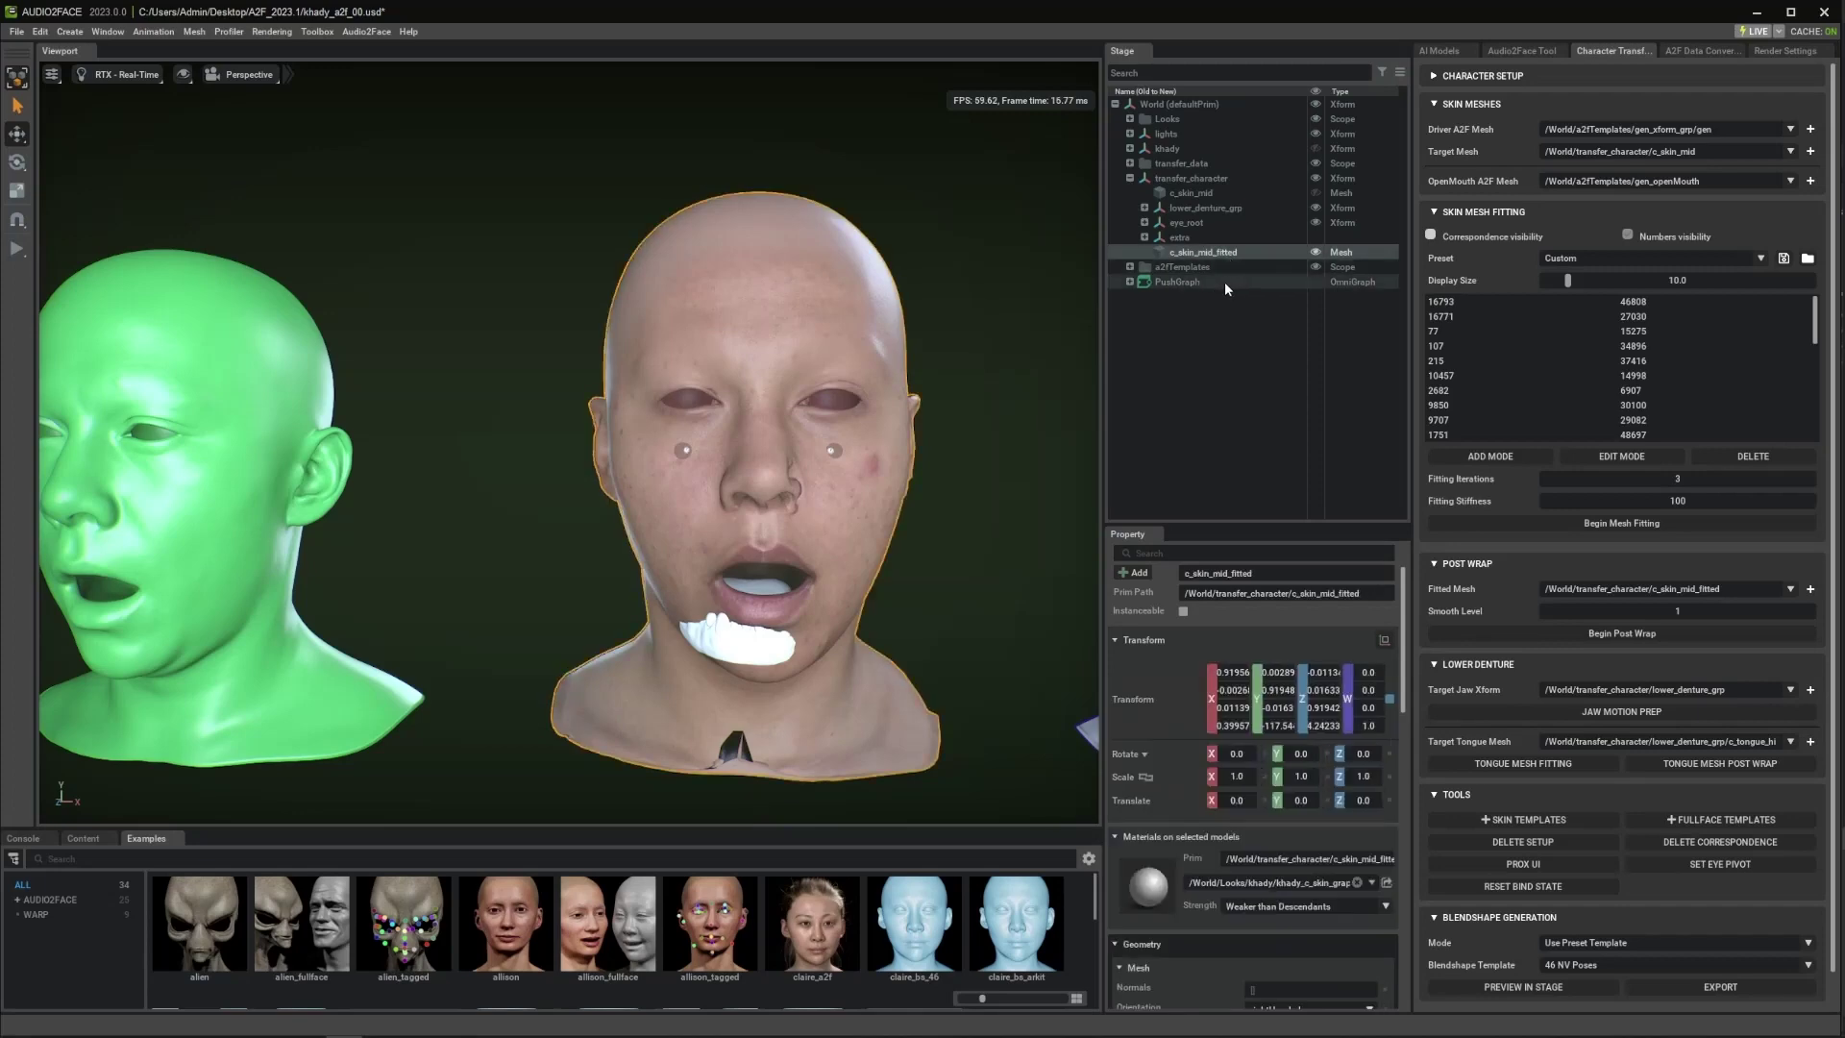
key(Delete)
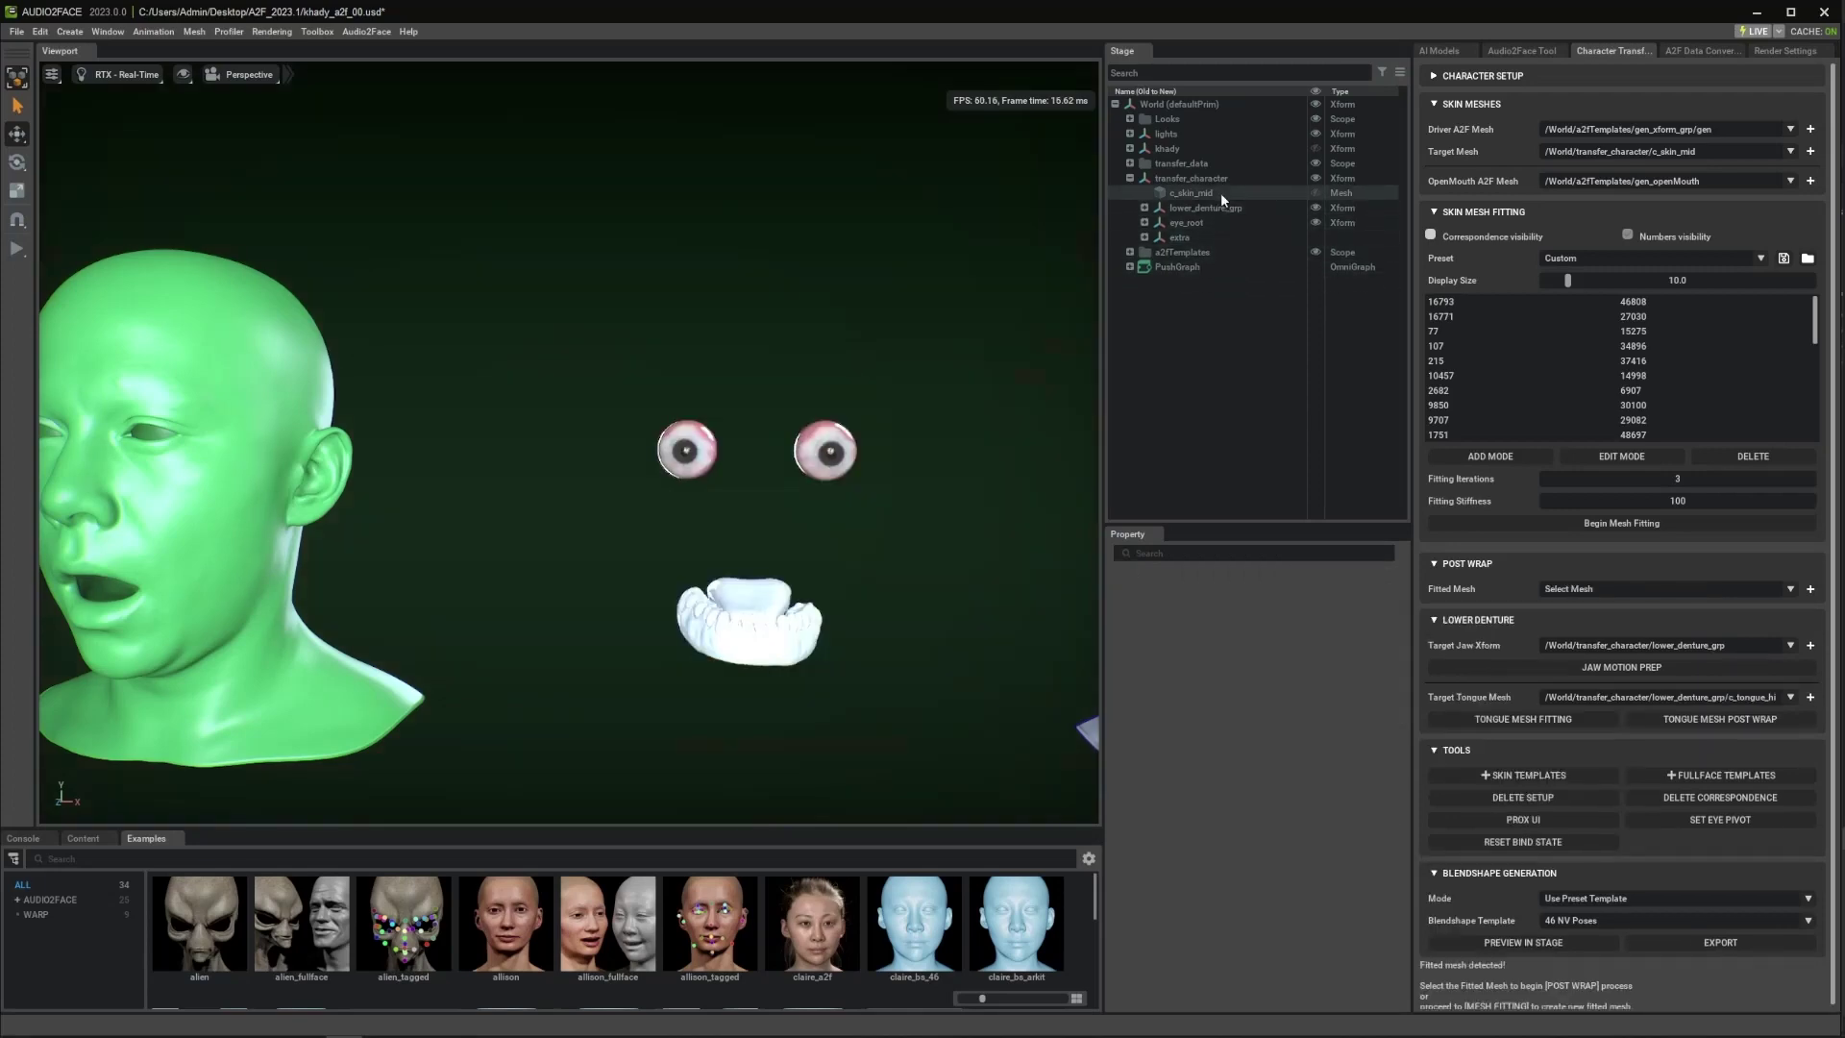
click(1220, 193)
click(1315, 193)
scroll(850, 459, down, 2)
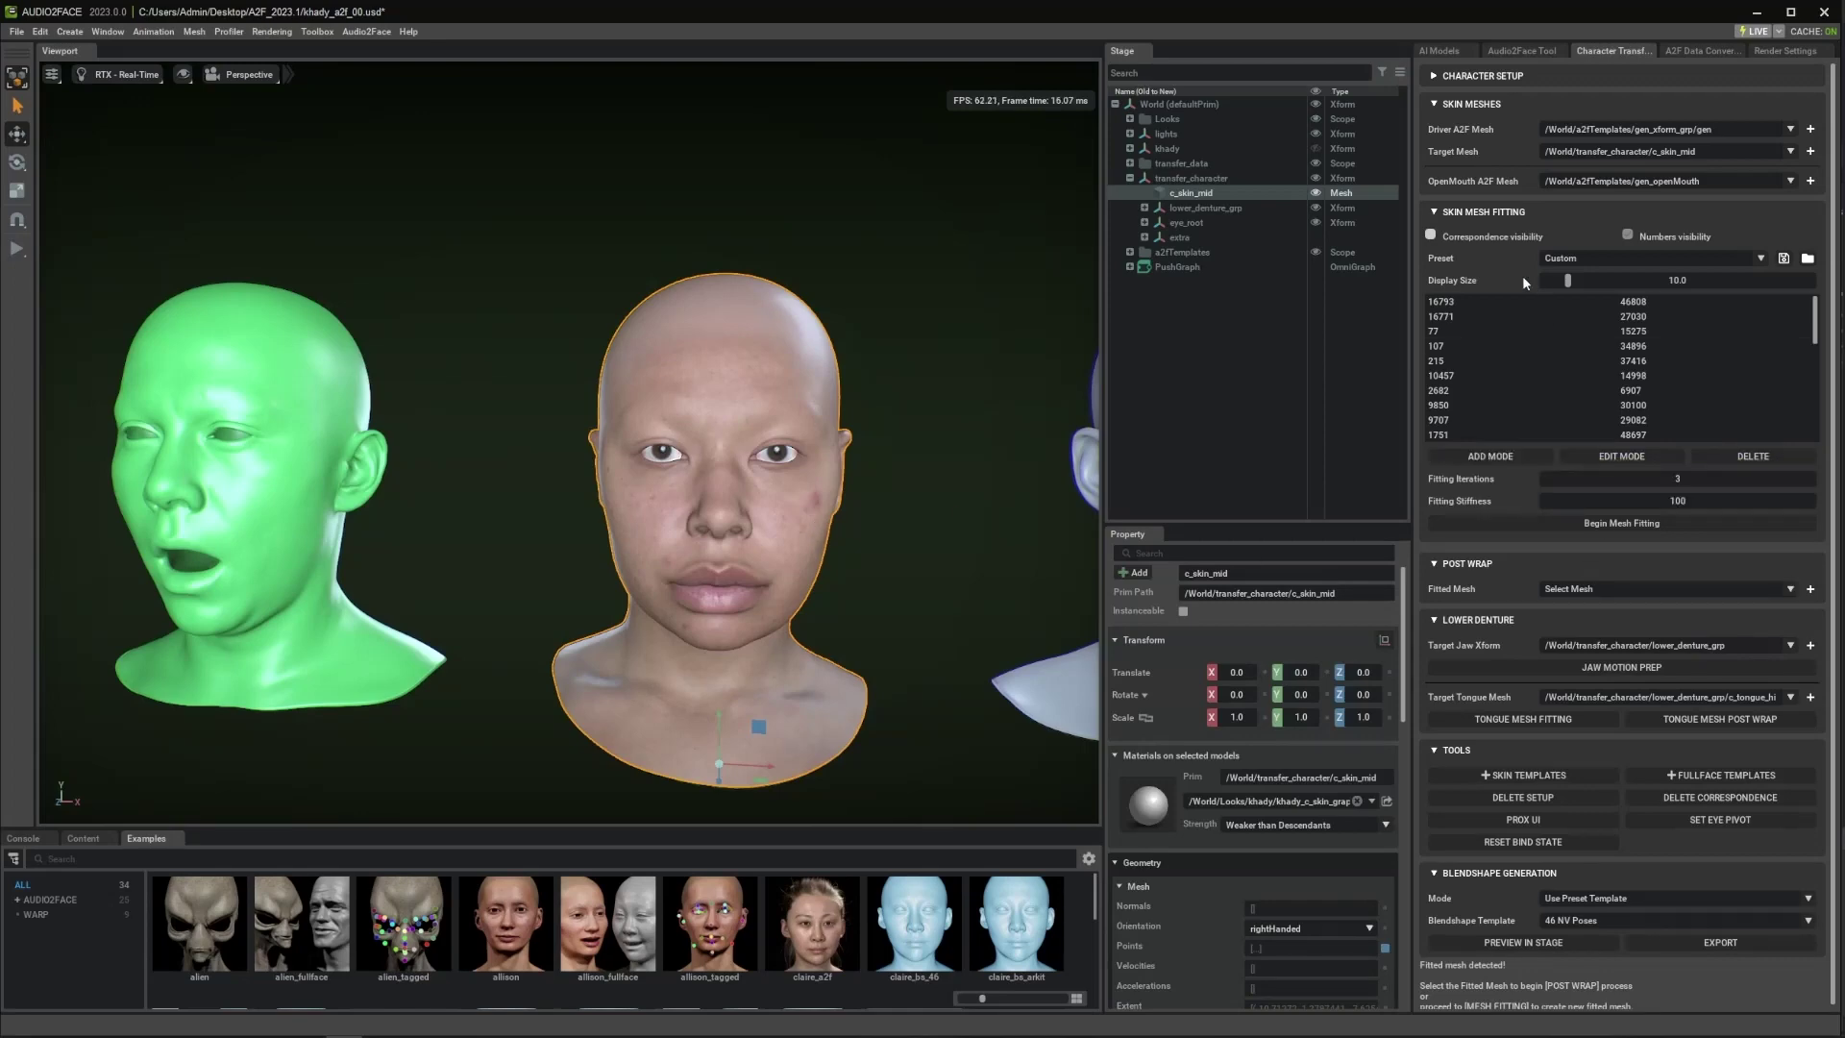
click(1430, 235)
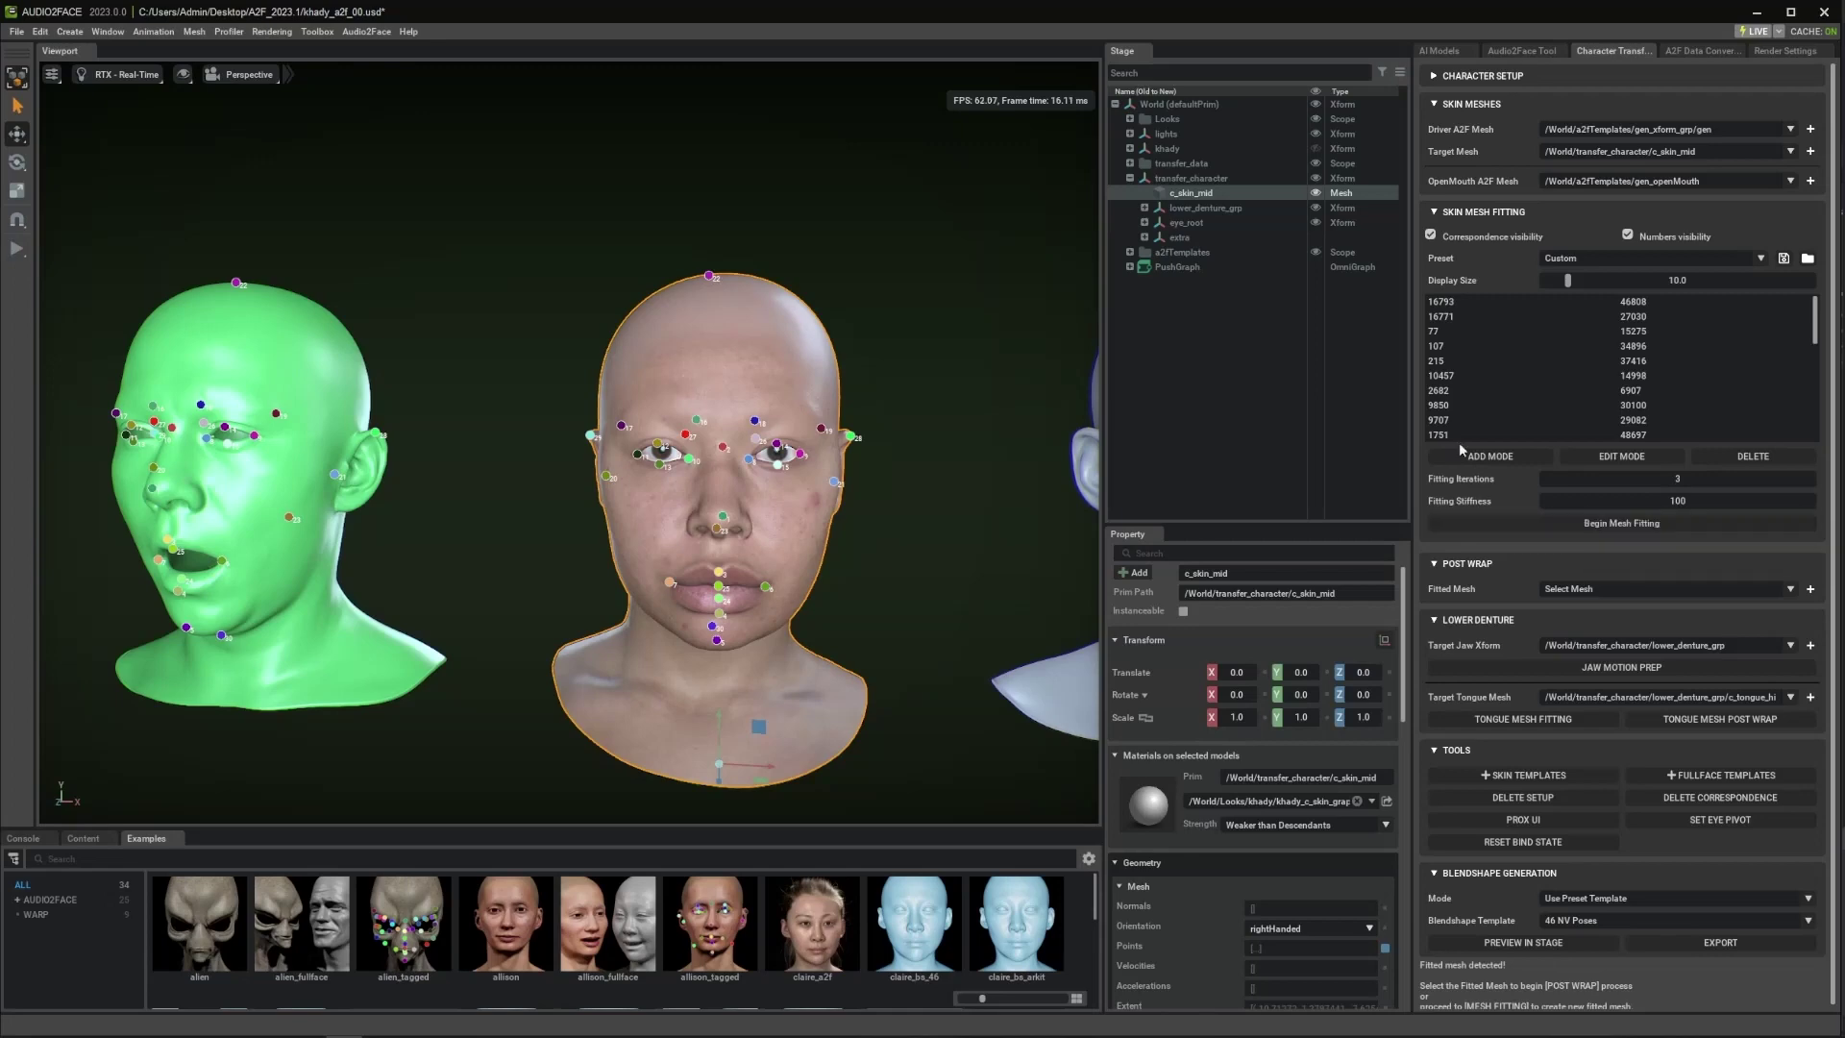
- Run the skin mesh fitting again and post wrap c_skin_mid_fitted with the correspondence points hidden
click(1565, 522)
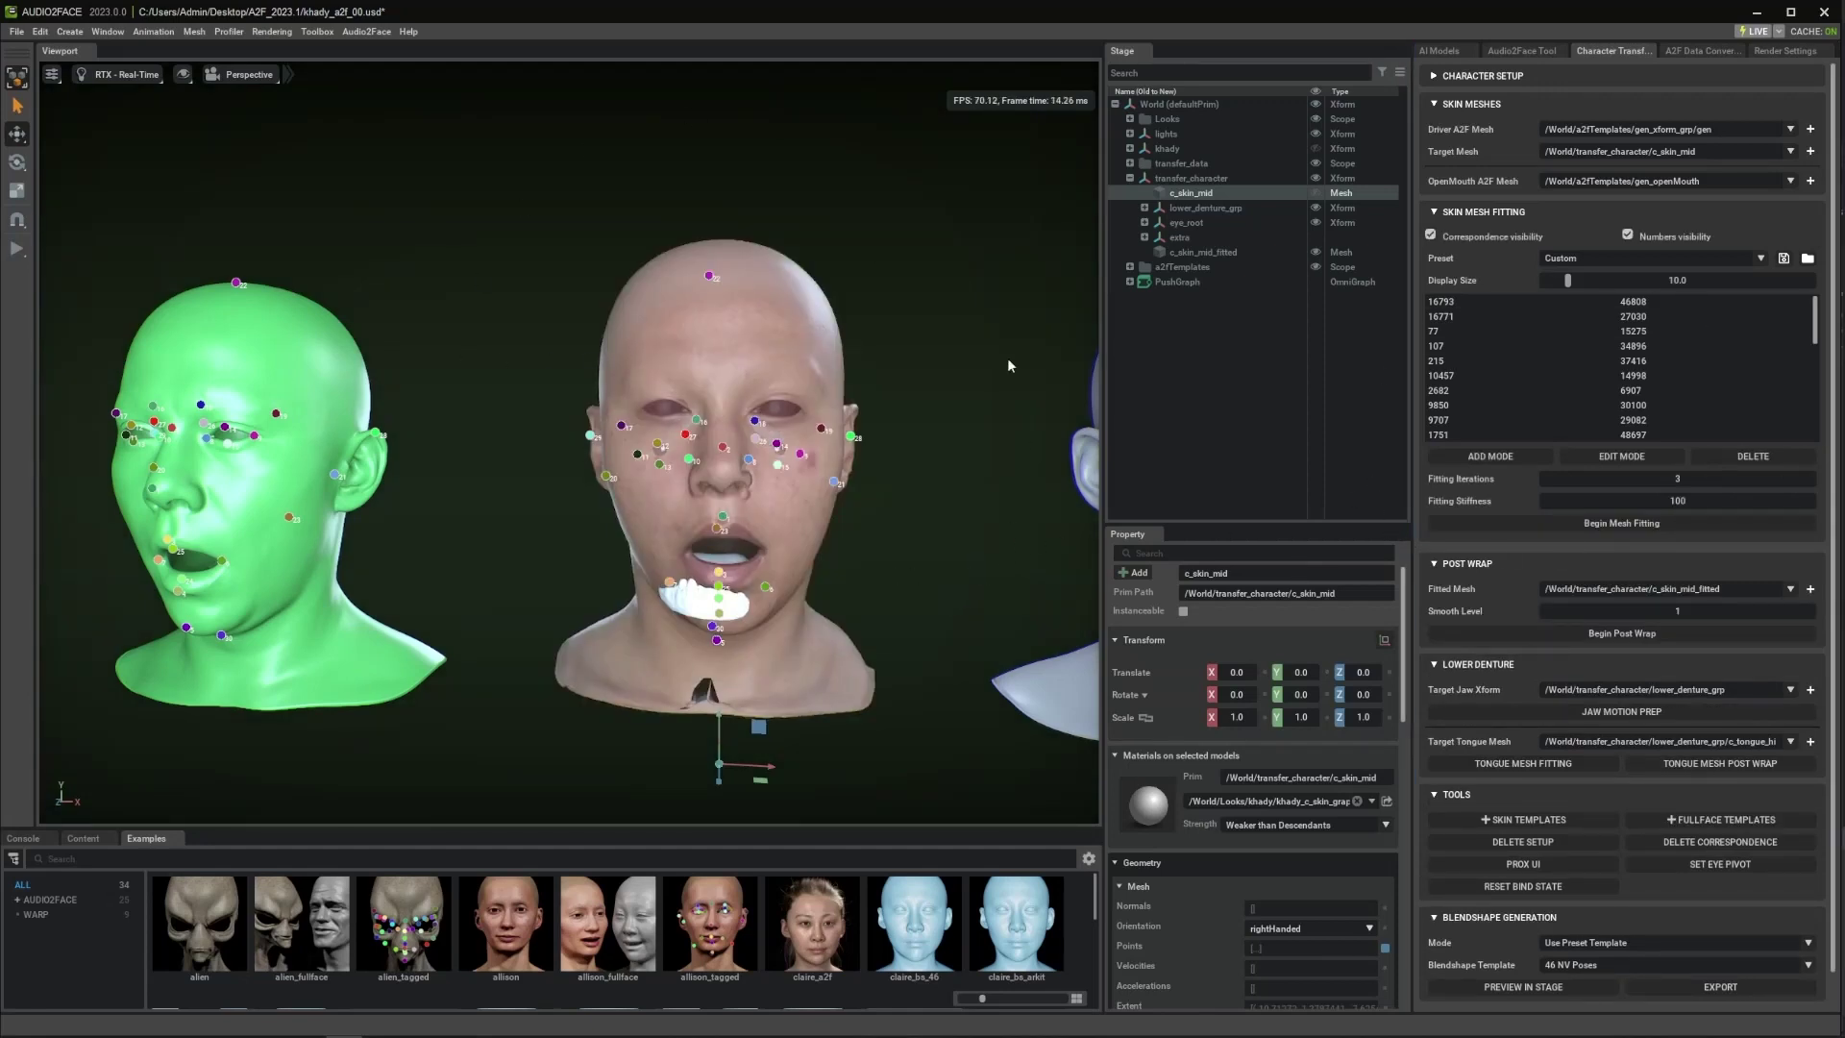
click(1431, 234)
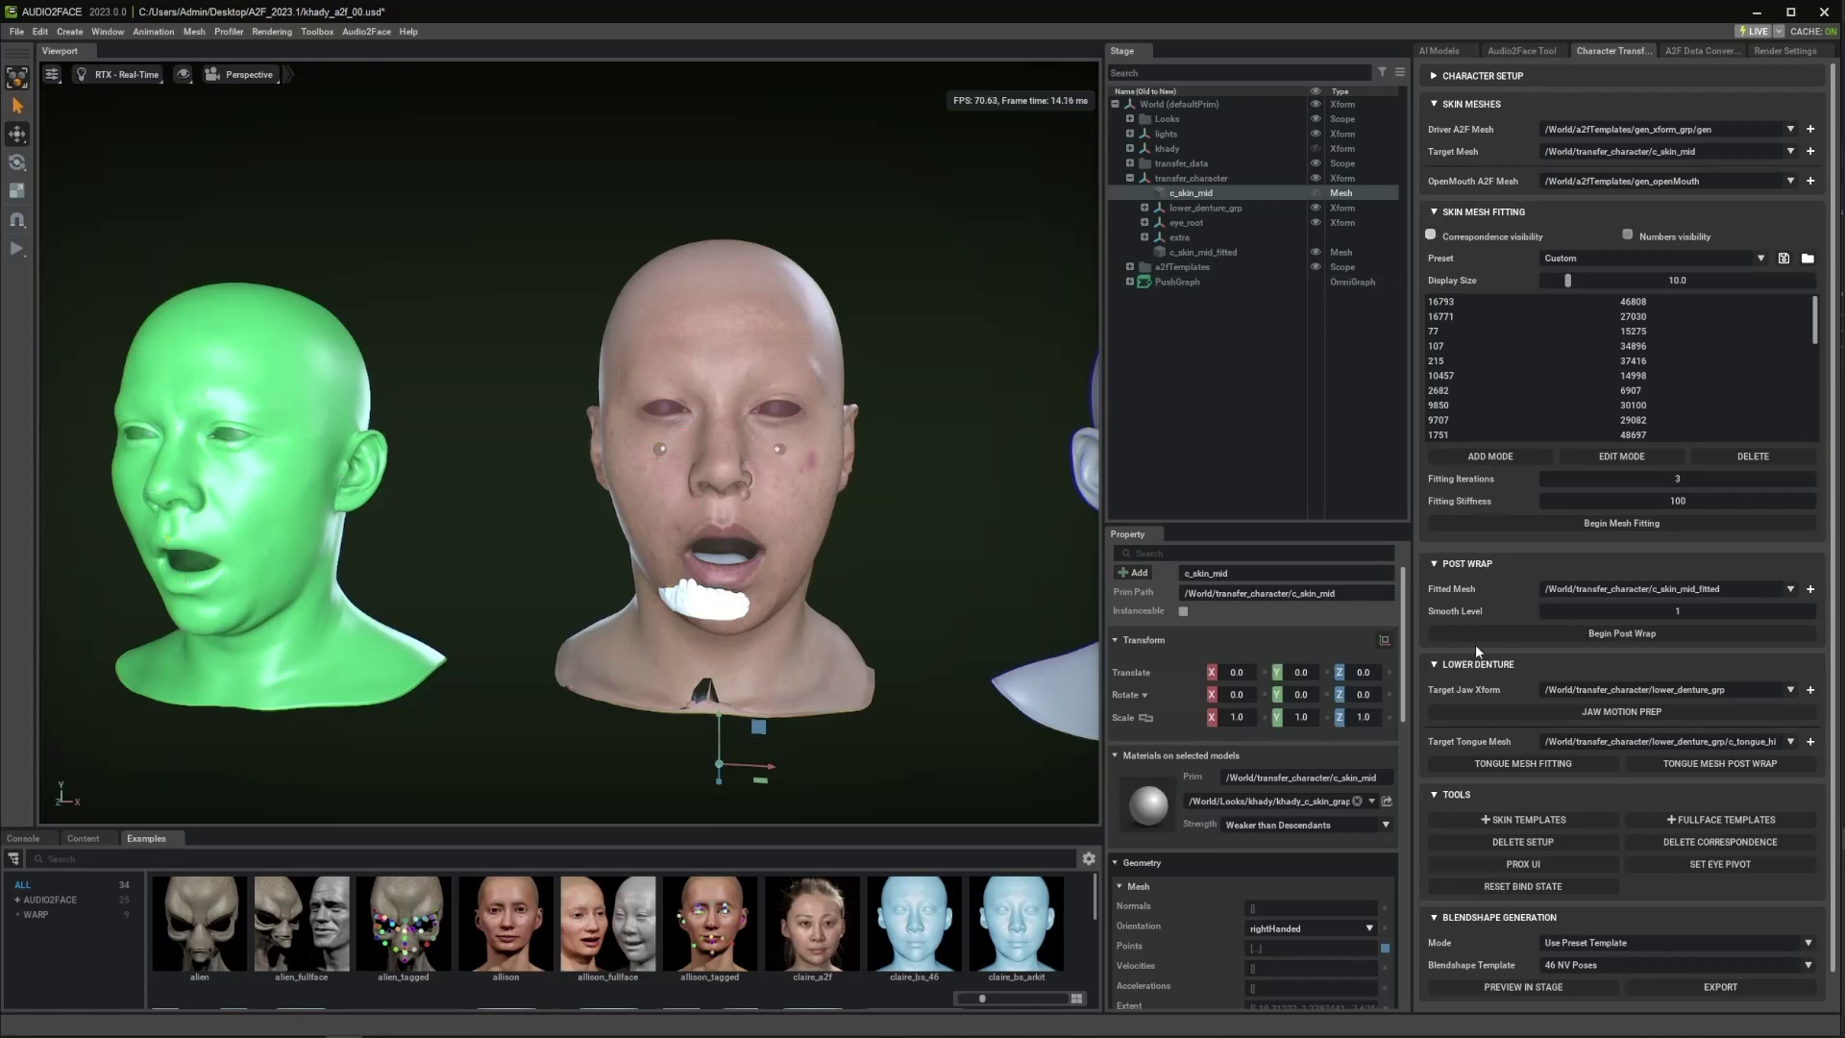
click(1658, 634)
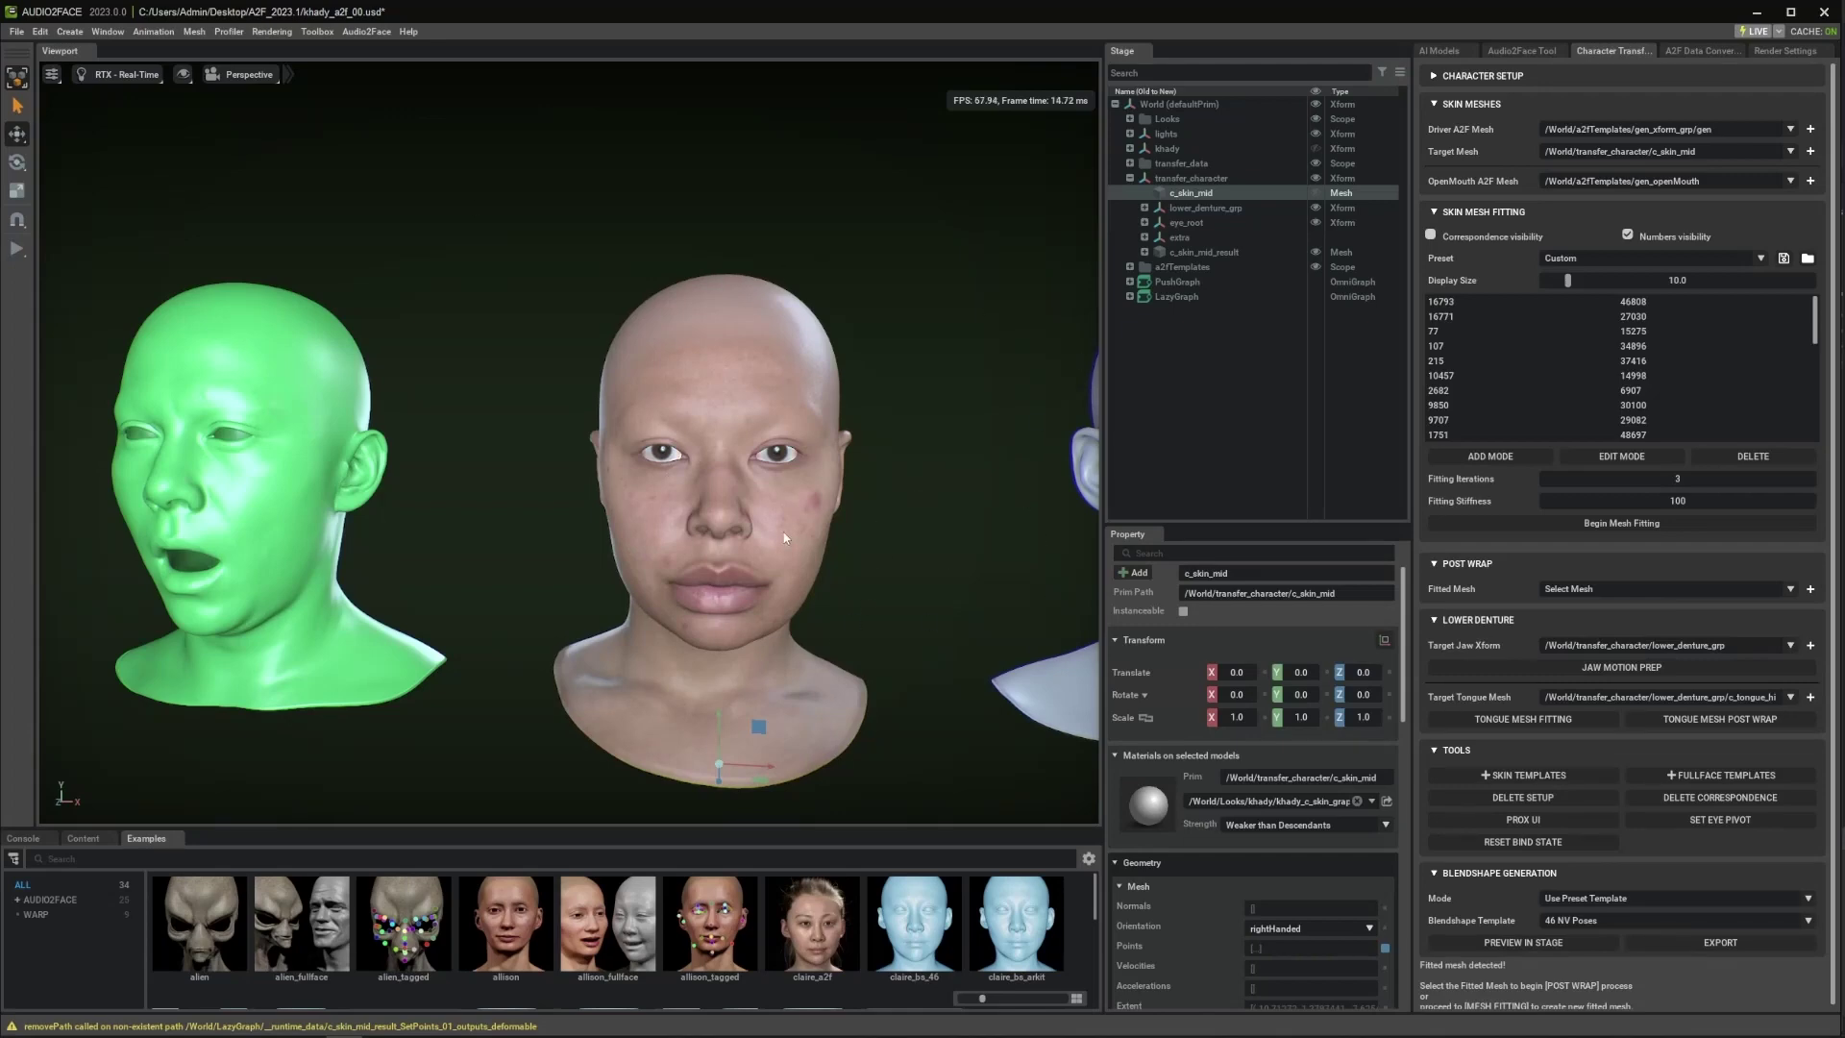
- Run the jaw motion prep for the lower denture, and fit and post wrap the tongue mesh
scroll(816, 562, down, 3)
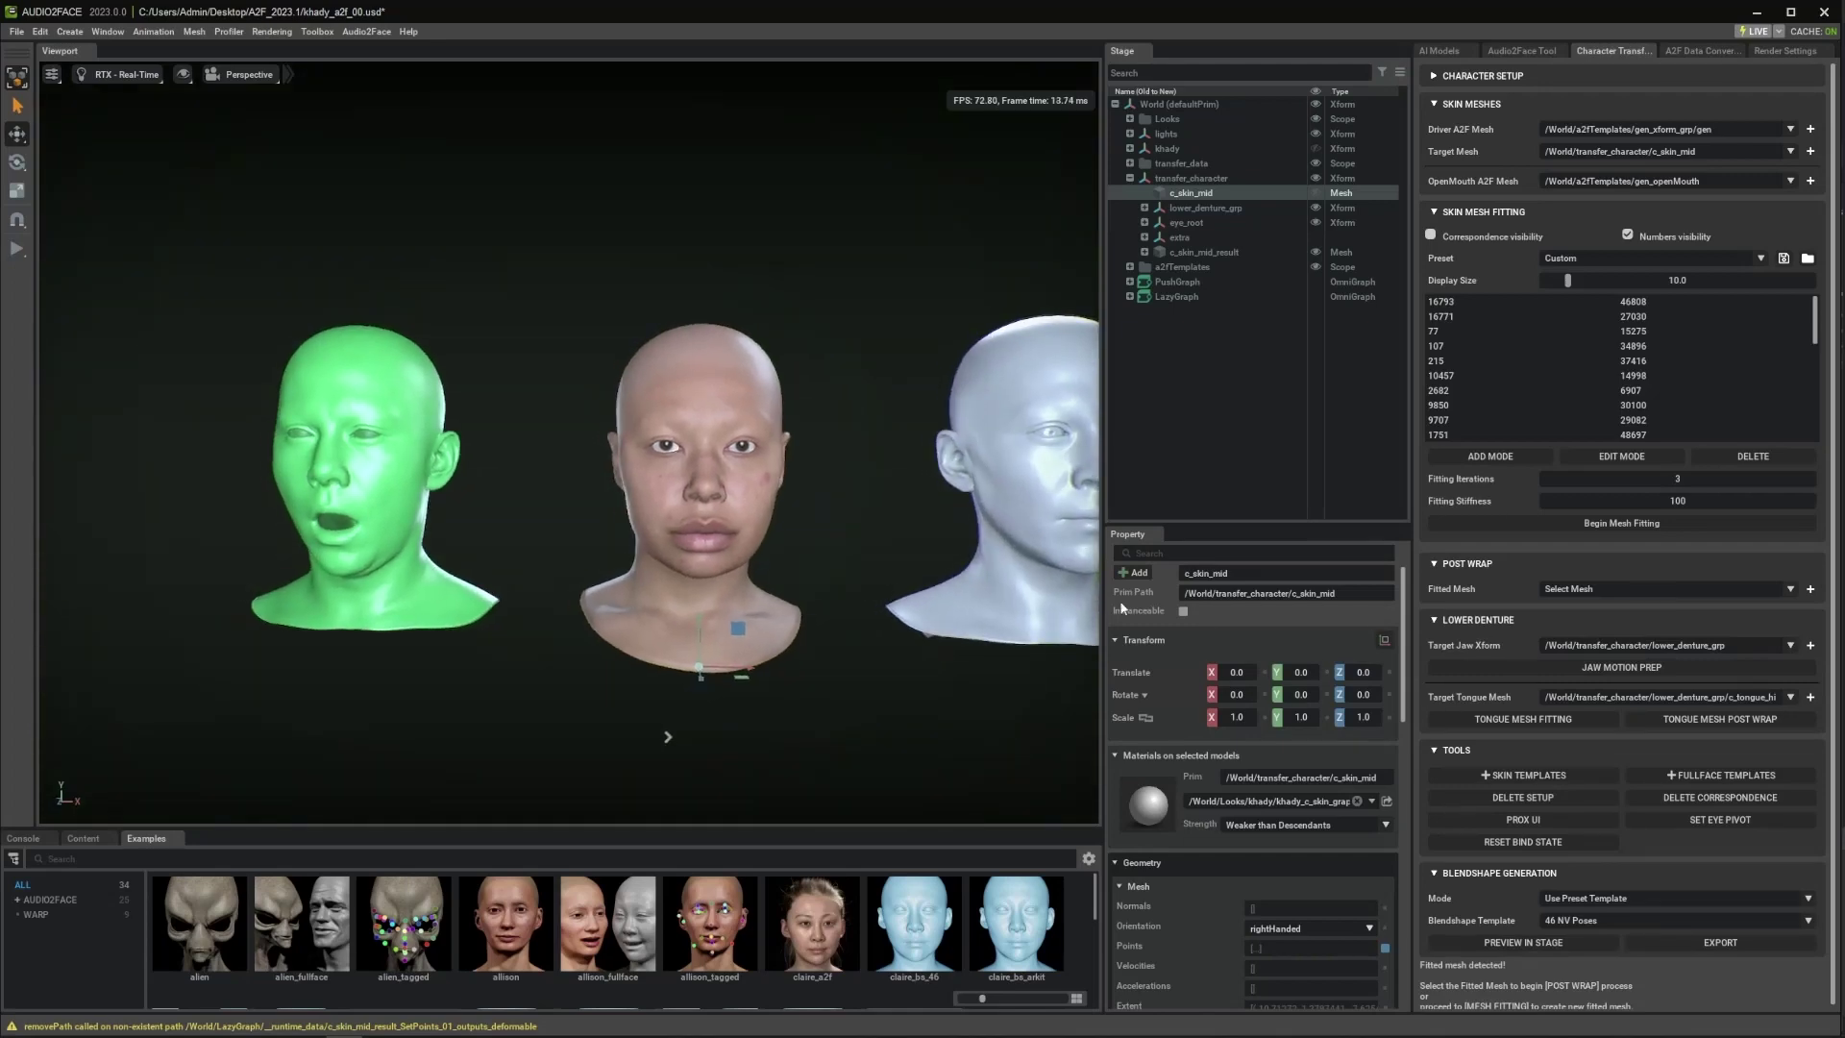
click(1625, 672)
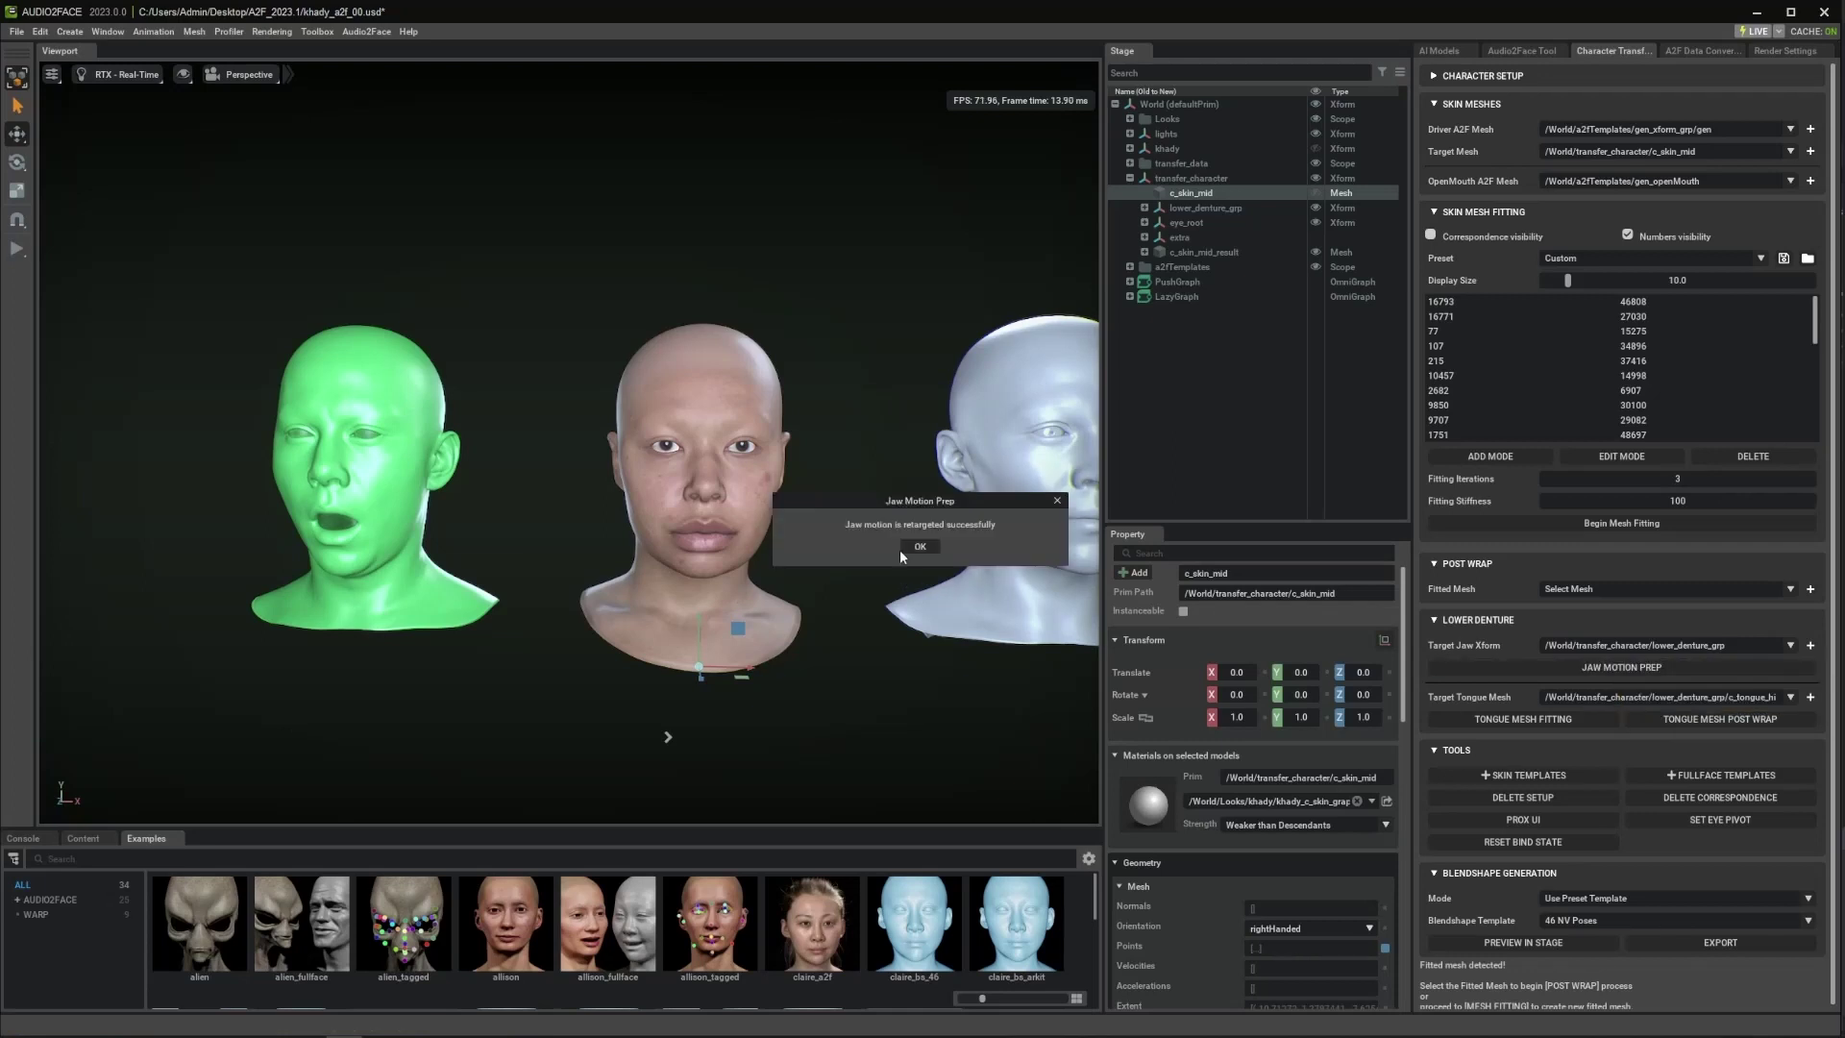
click(1446, 721)
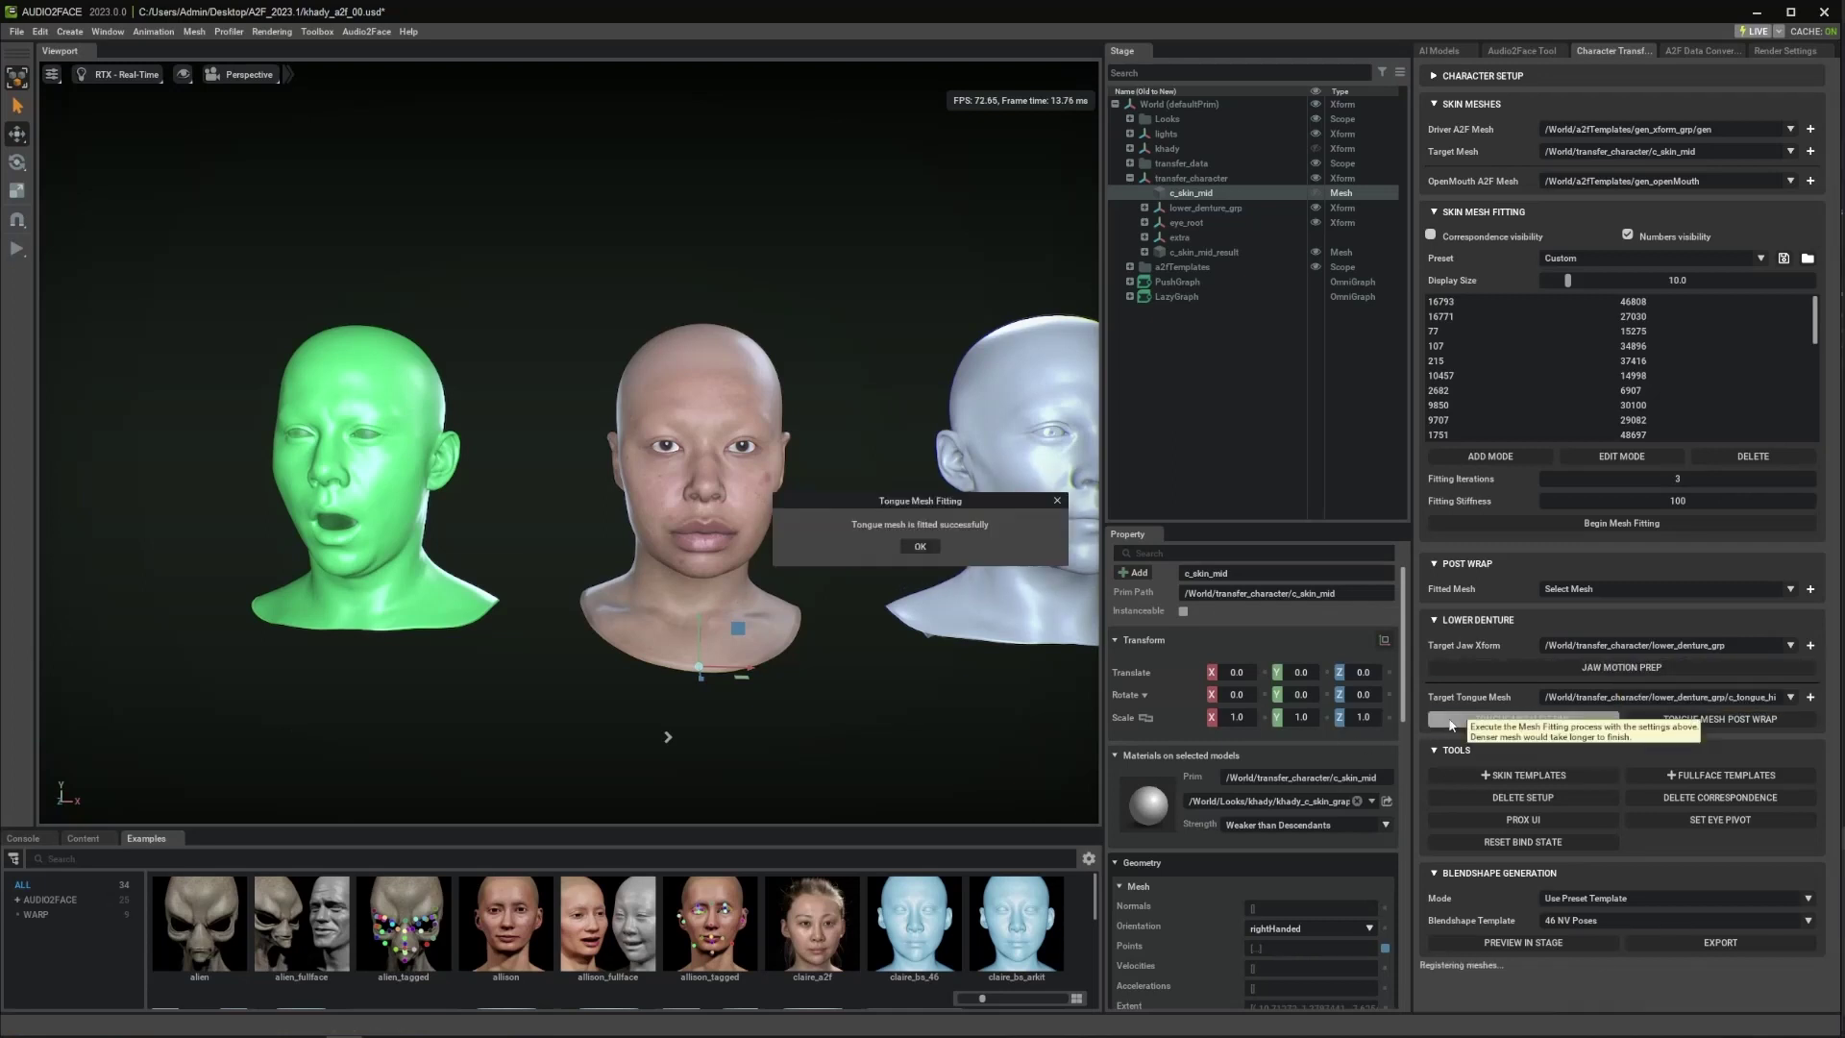
click(921, 546)
click(1737, 722)
click(920, 547)
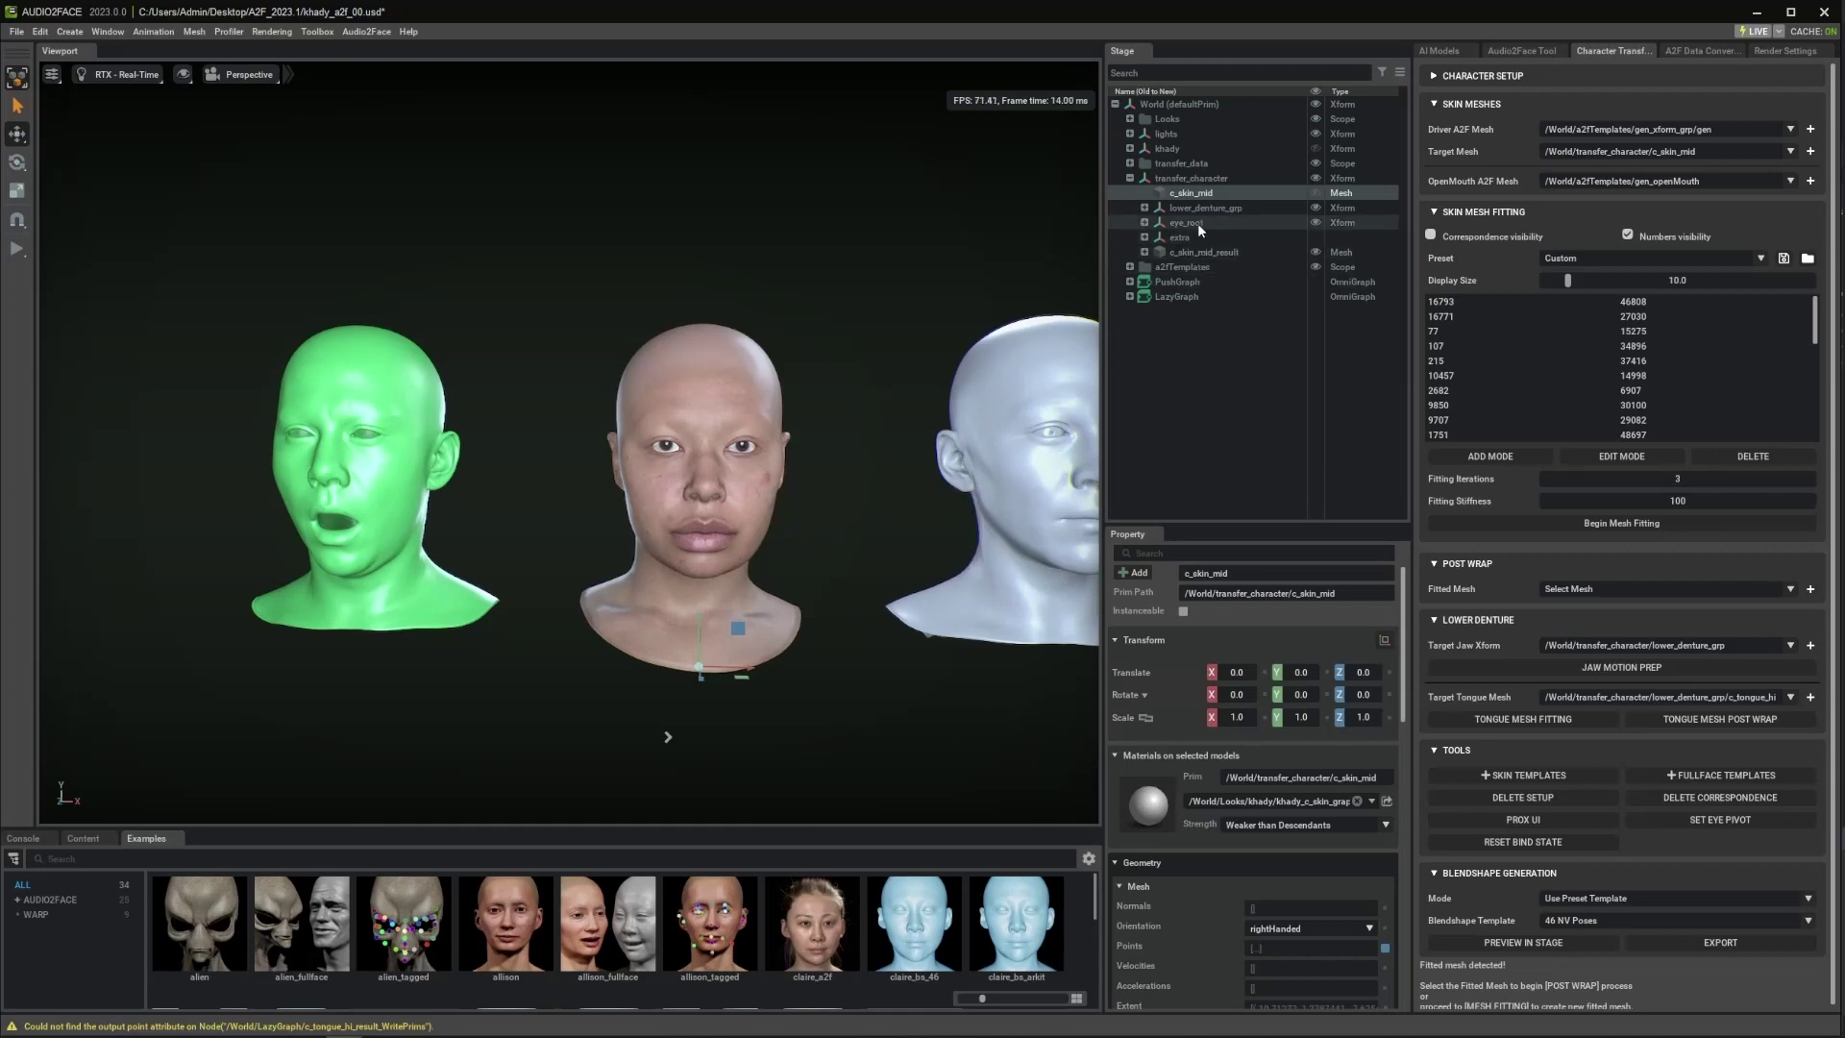
- Show the transfer character's dynamic_grp and static_grp inside the extra group
click(1143, 237)
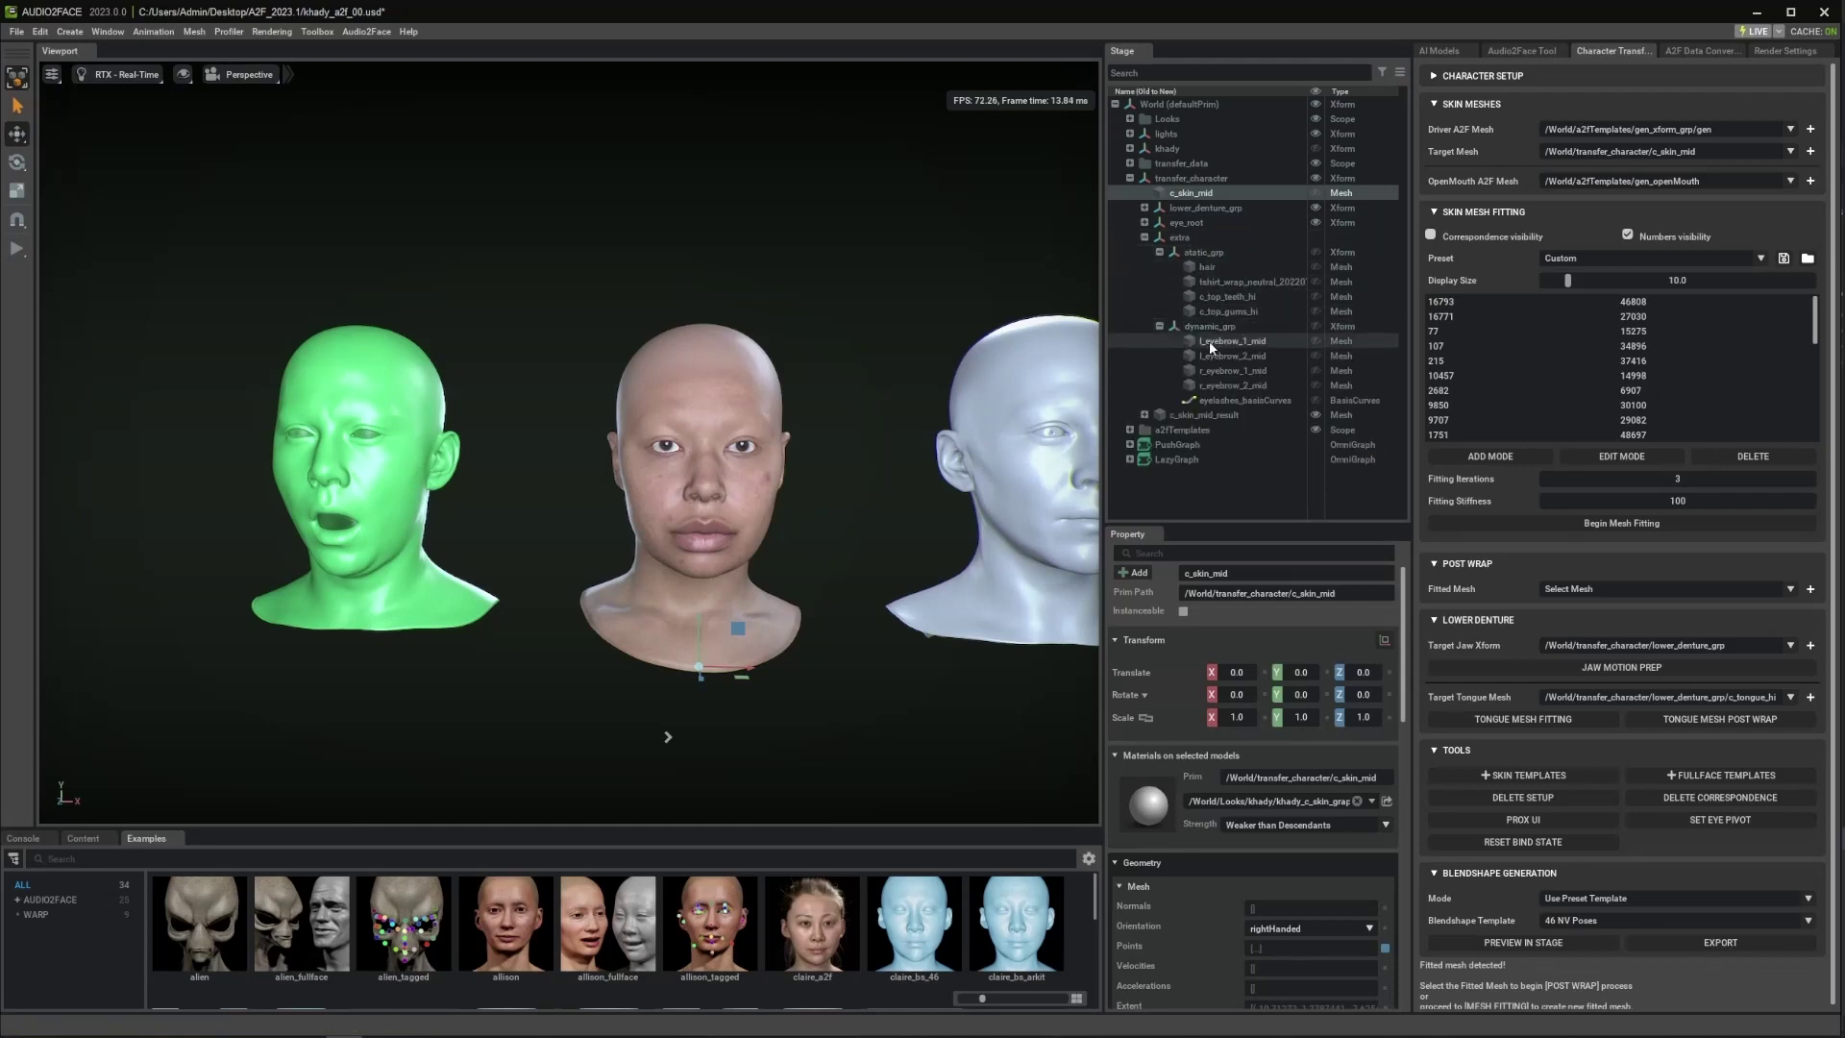
click(1316, 326)
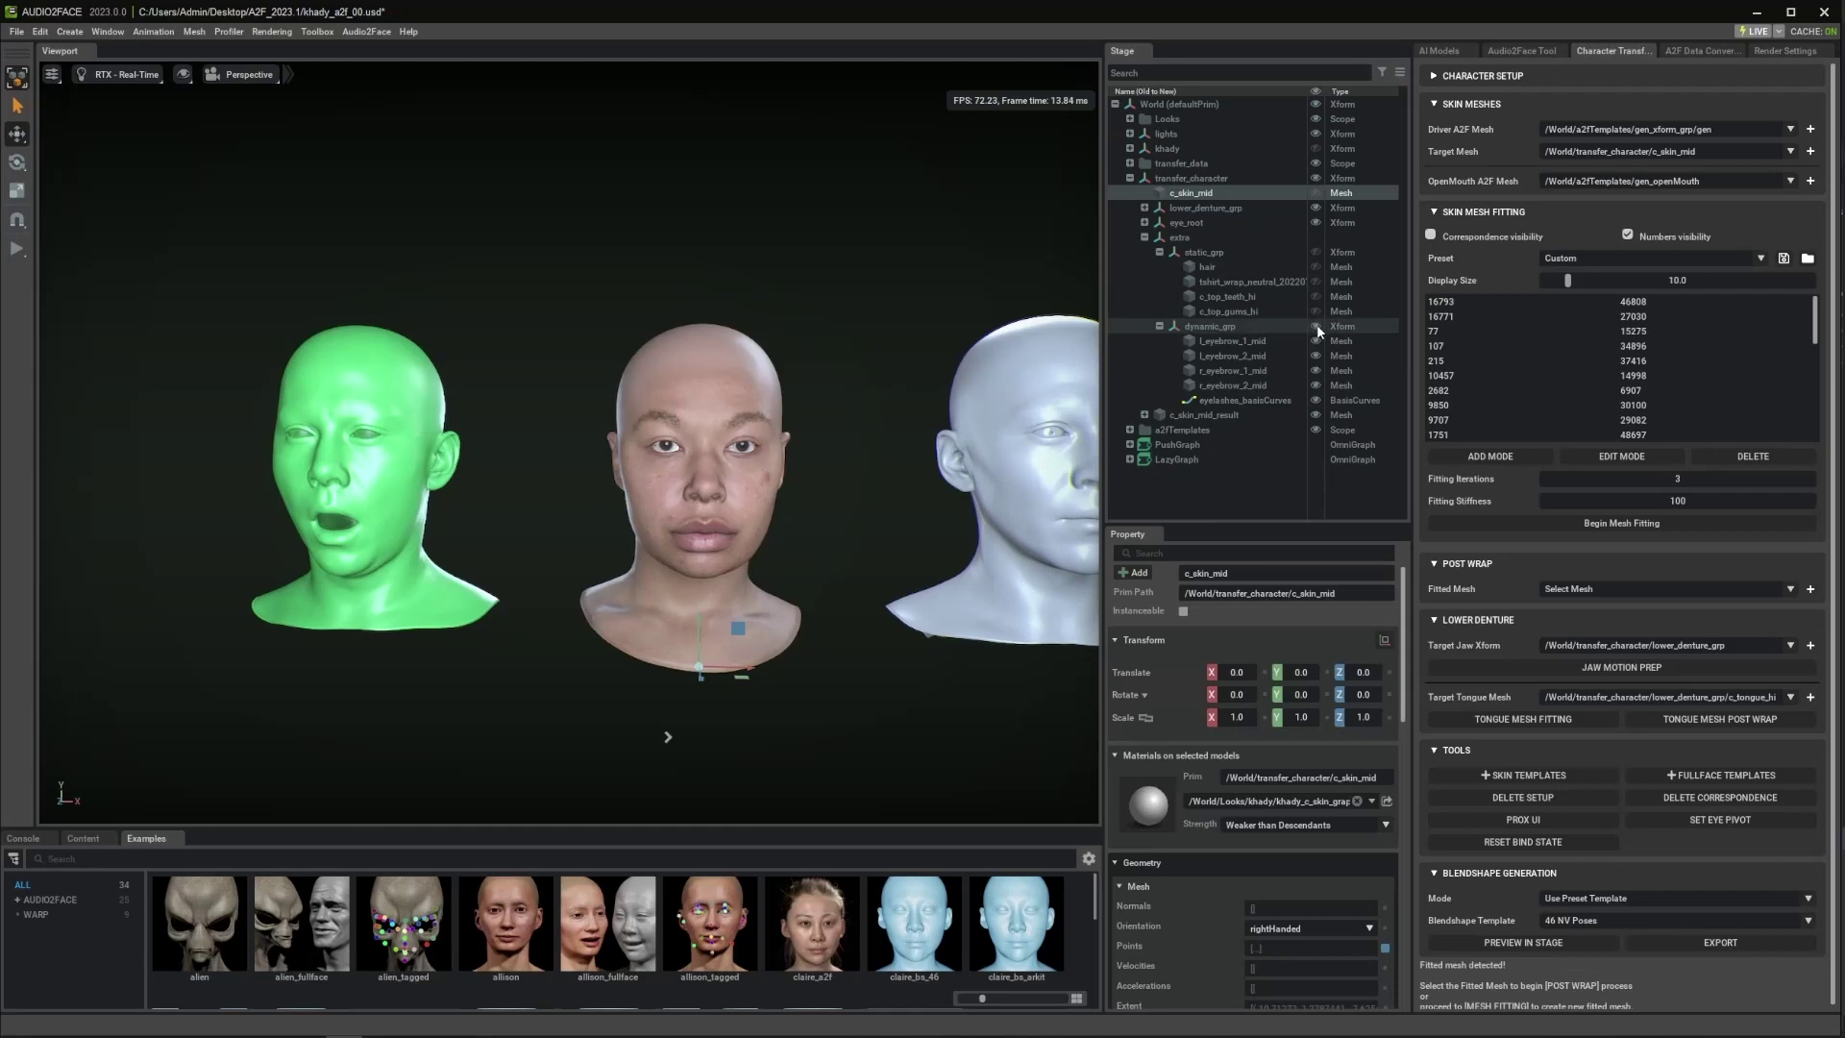
click(1316, 251)
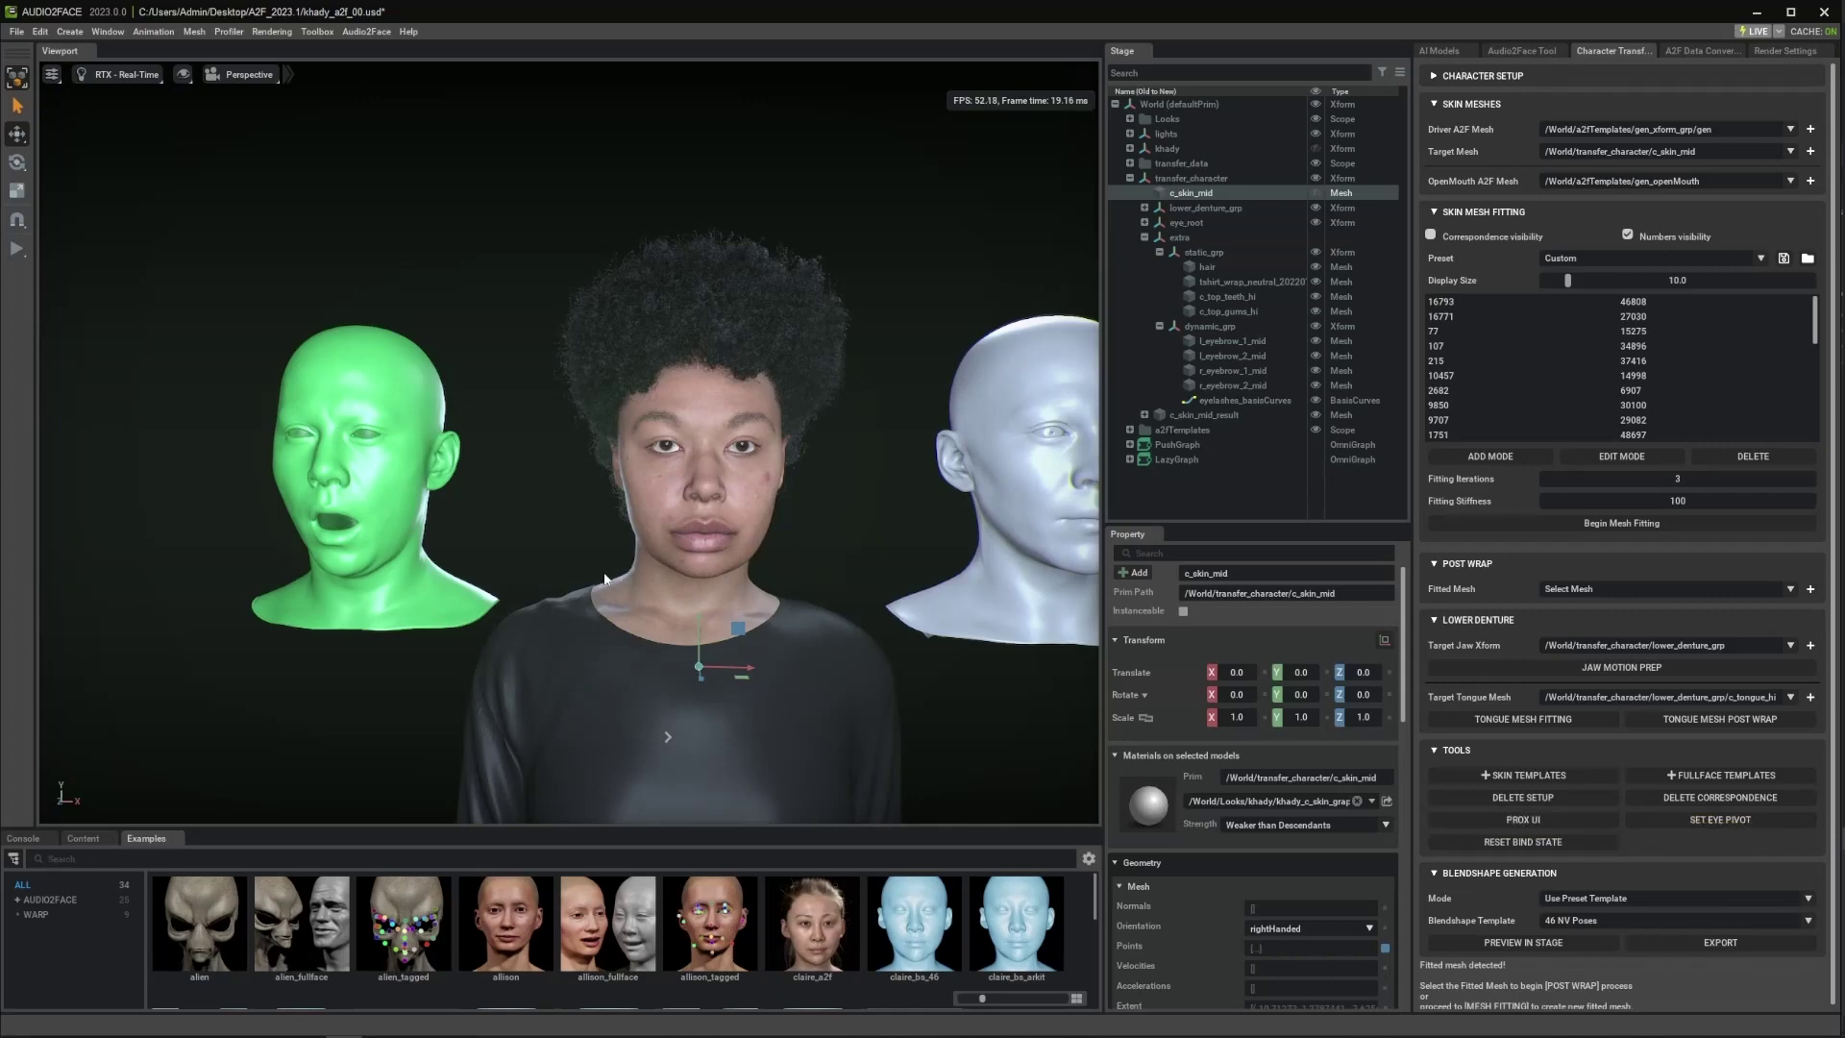
- Apply a translate and rotate prox deformer to the eyelashes and four eyebrow meshes, with c_skin_mid_result as the driver
click(1485, 819)
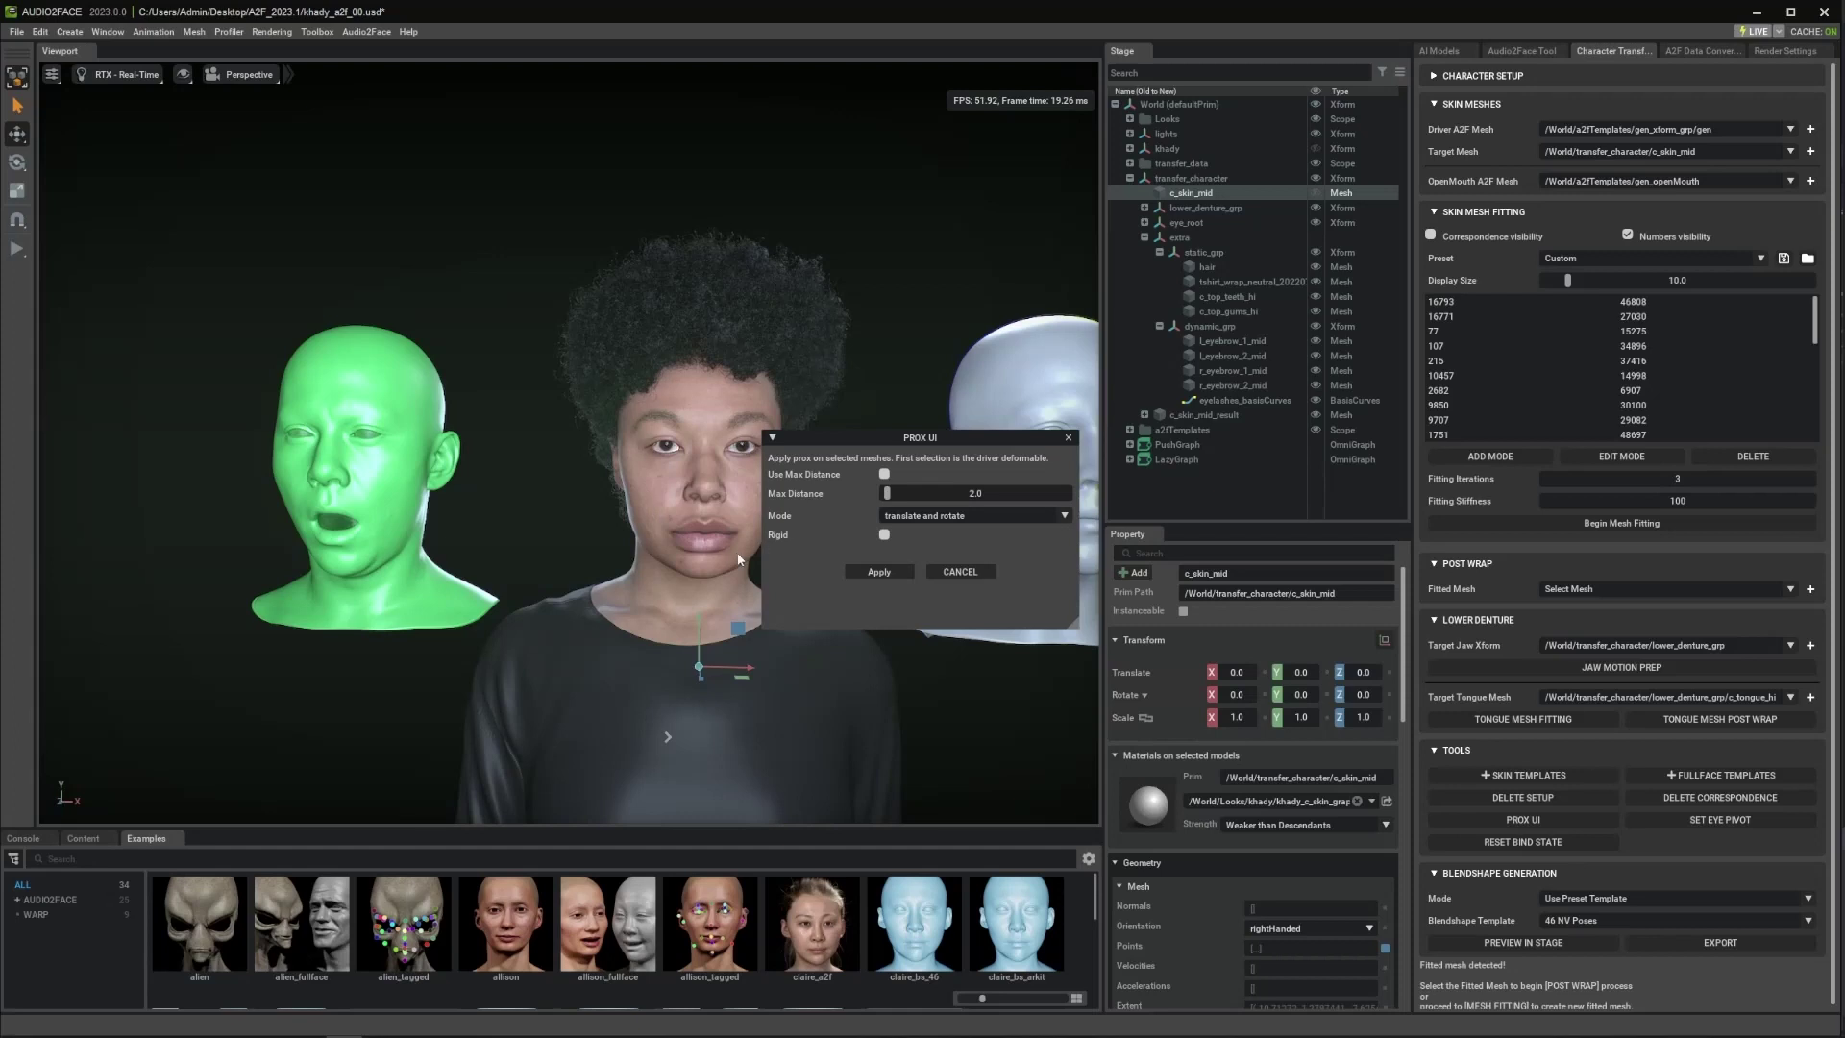
click(659, 495)
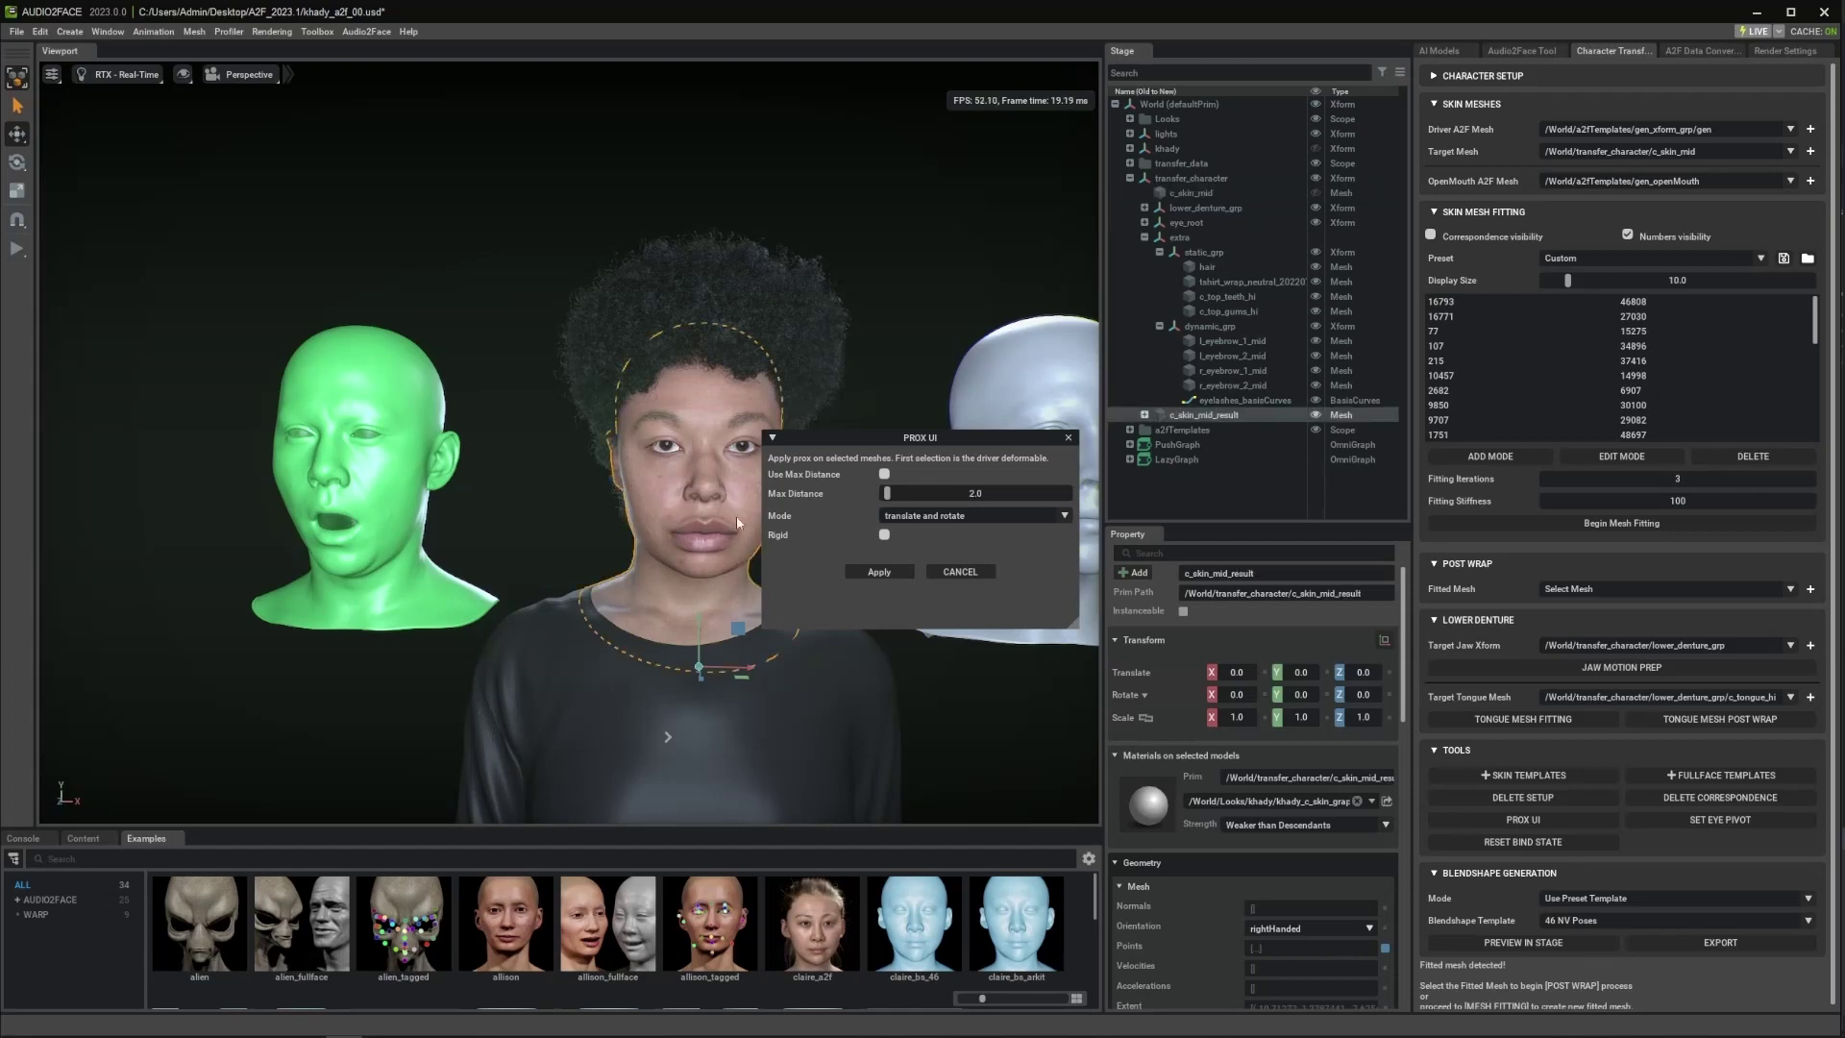
ctrl+click(1218, 398)
ctrl+click(1224, 384)
ctrl+click(1228, 370)
ctrl+click(1232, 353)
ctrl+click(1232, 341)
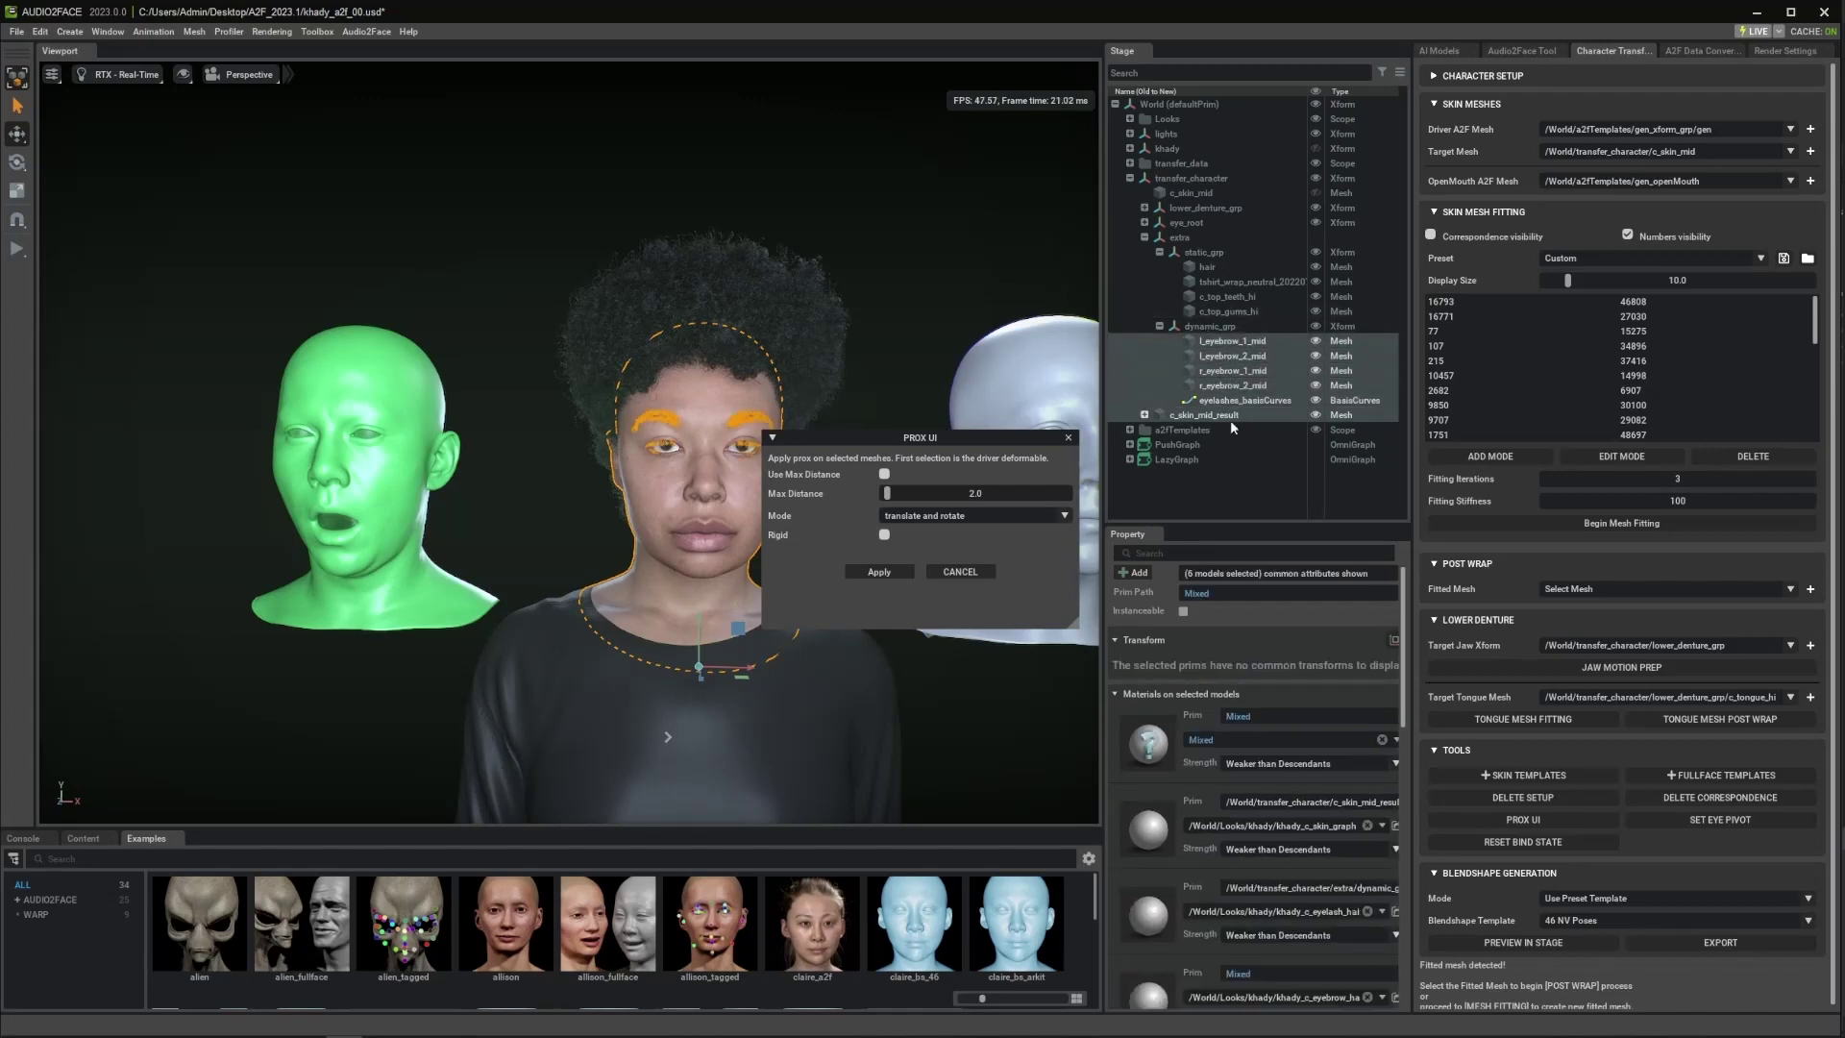
click(883, 575)
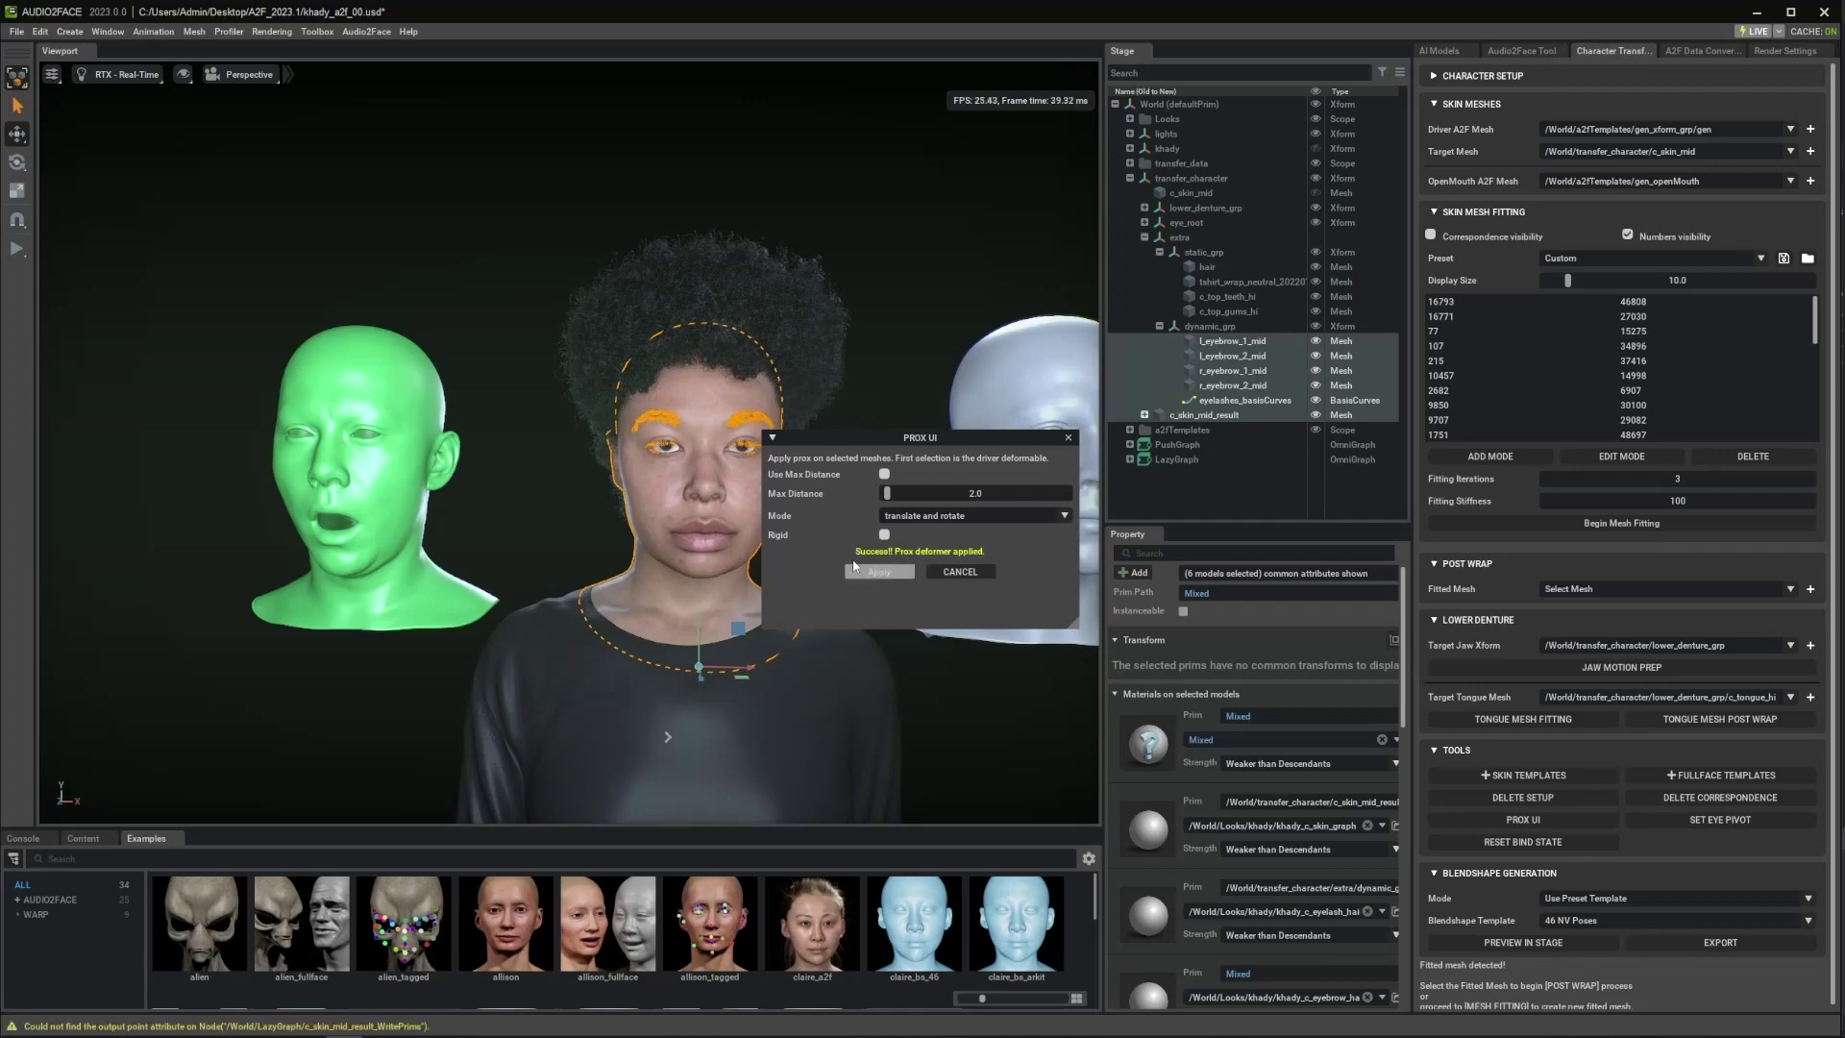
- Close the prox deformer dialog and hide the green gen_openMouth template mesh
click(1068, 438)
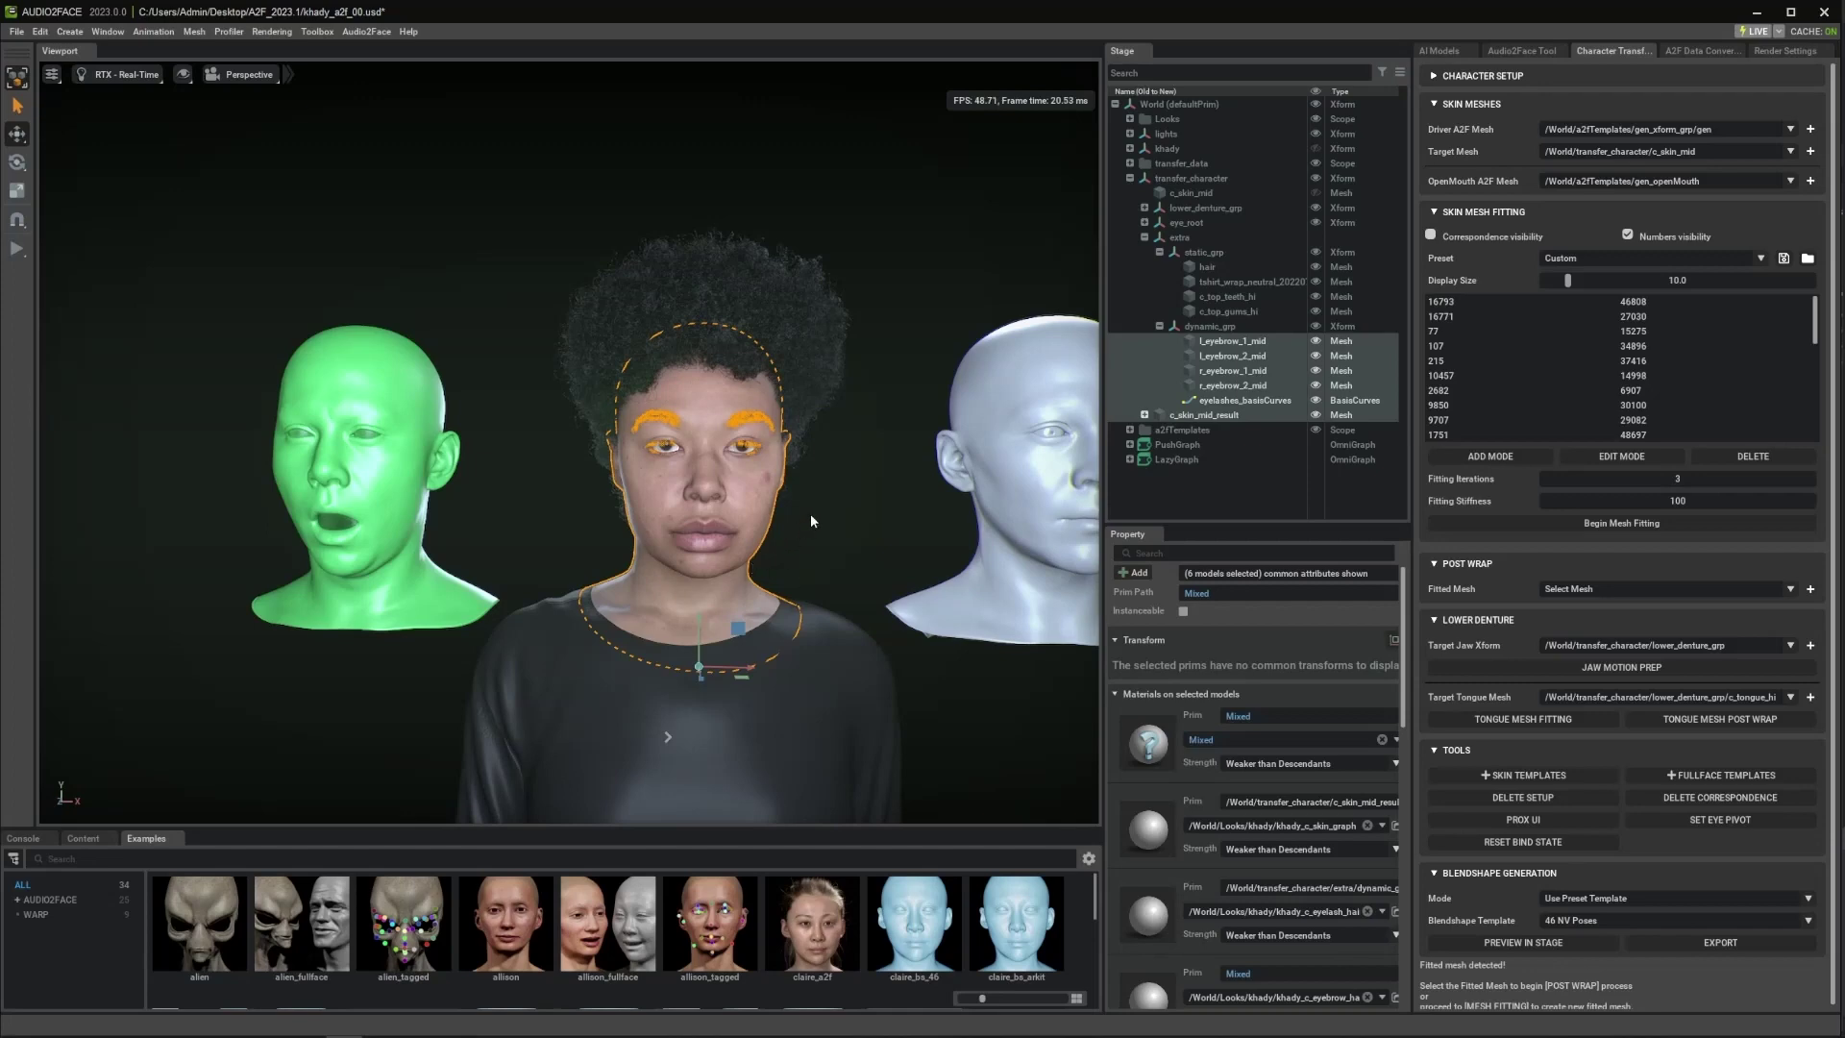
click(1523, 50)
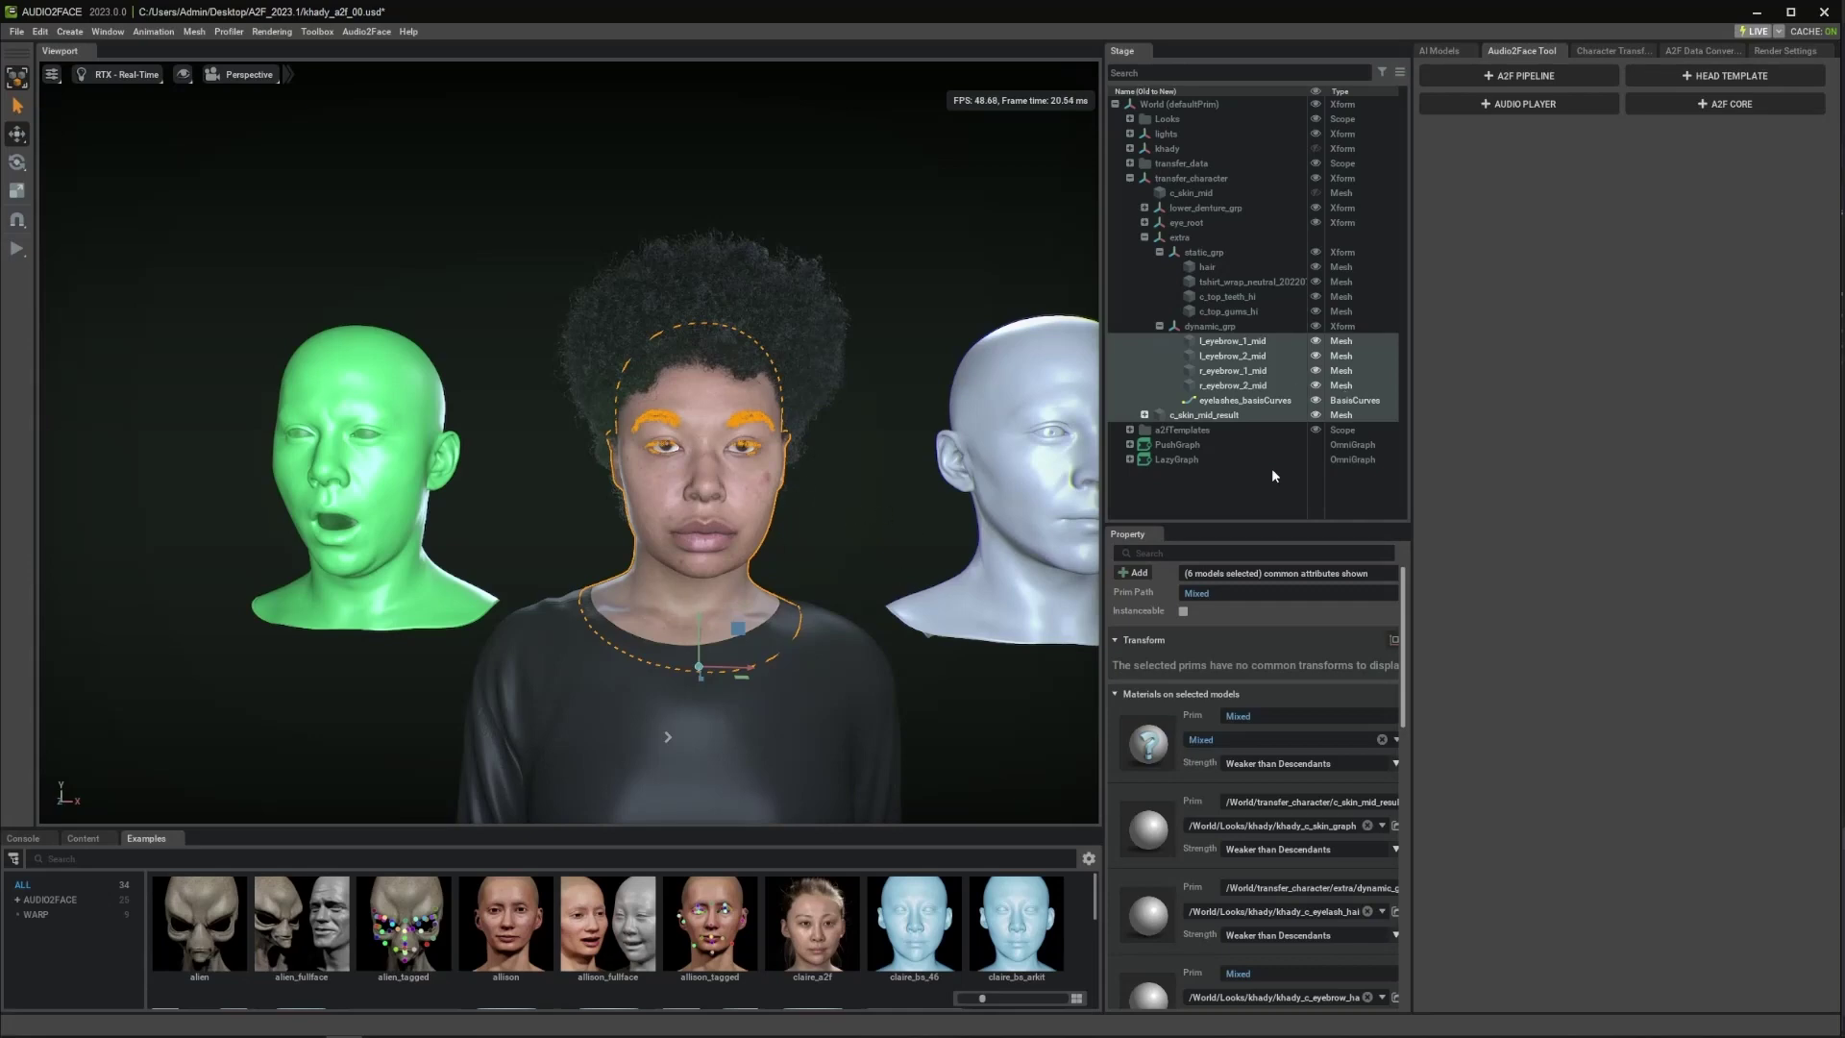
click(407, 504)
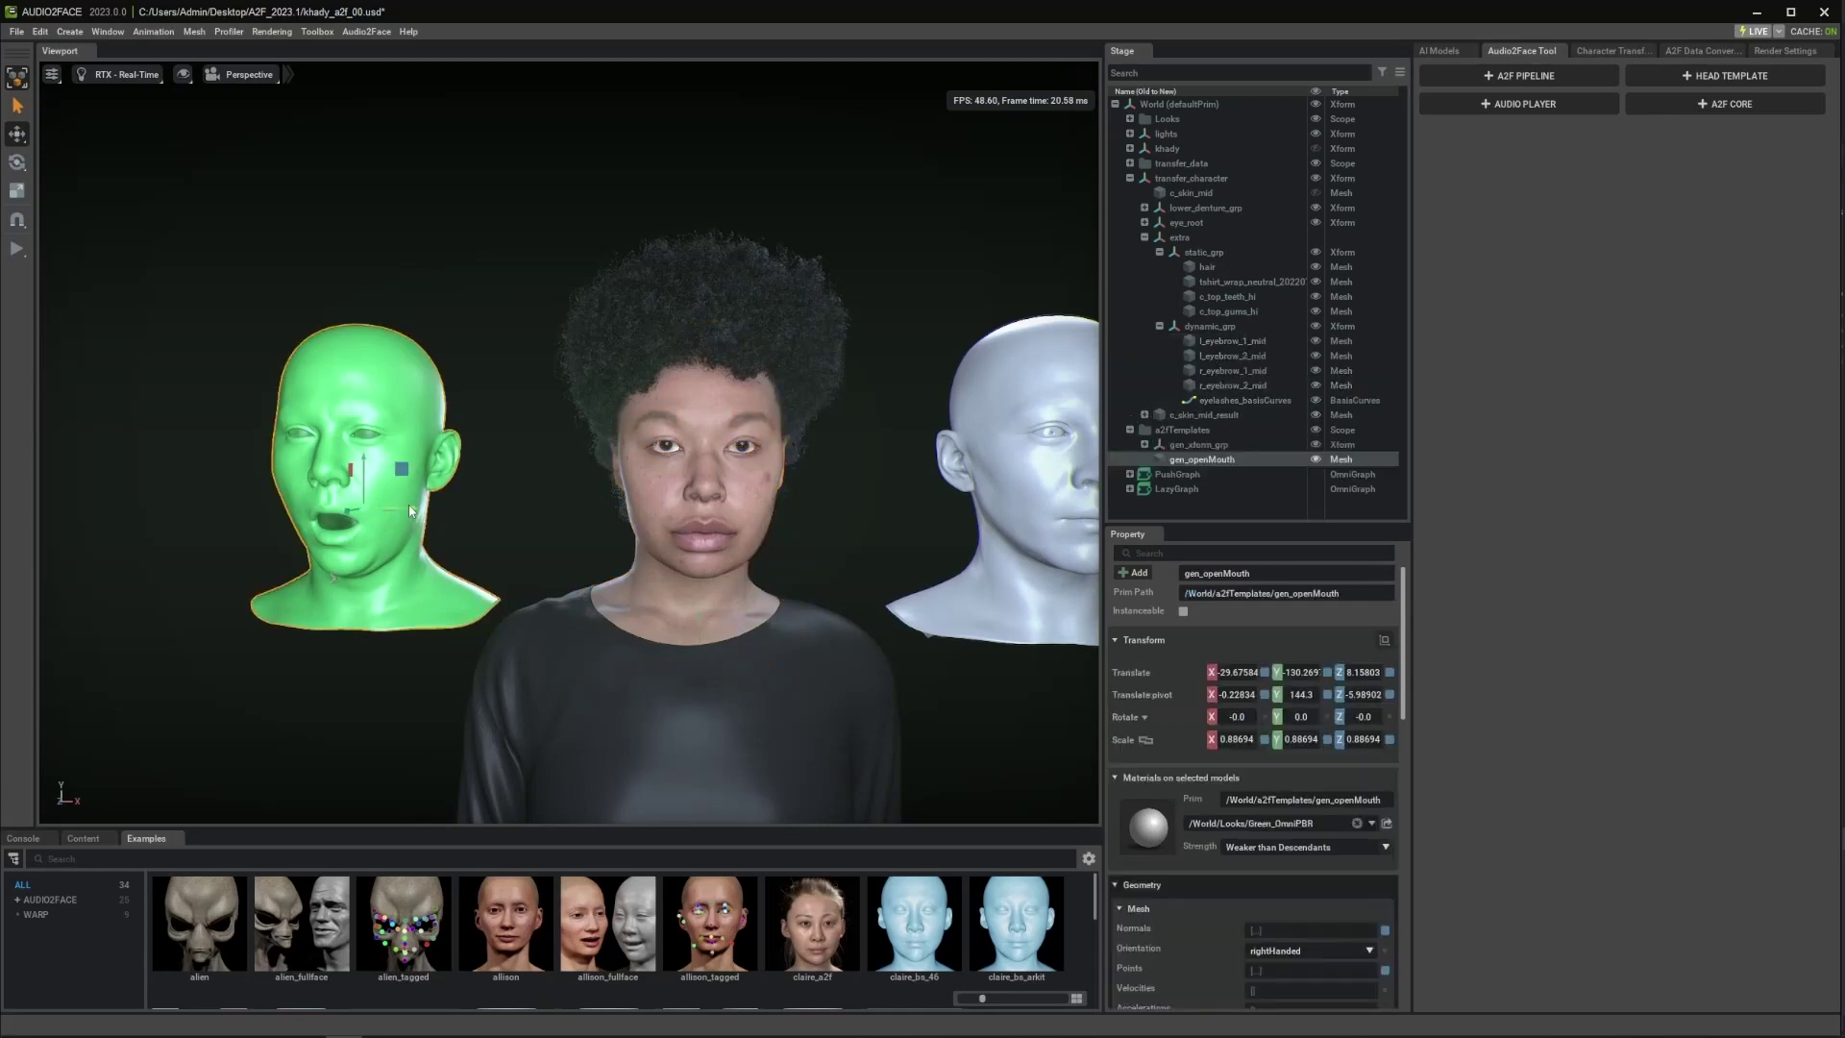
click(1315, 460)
middle_drag(931, 538, 843, 550)
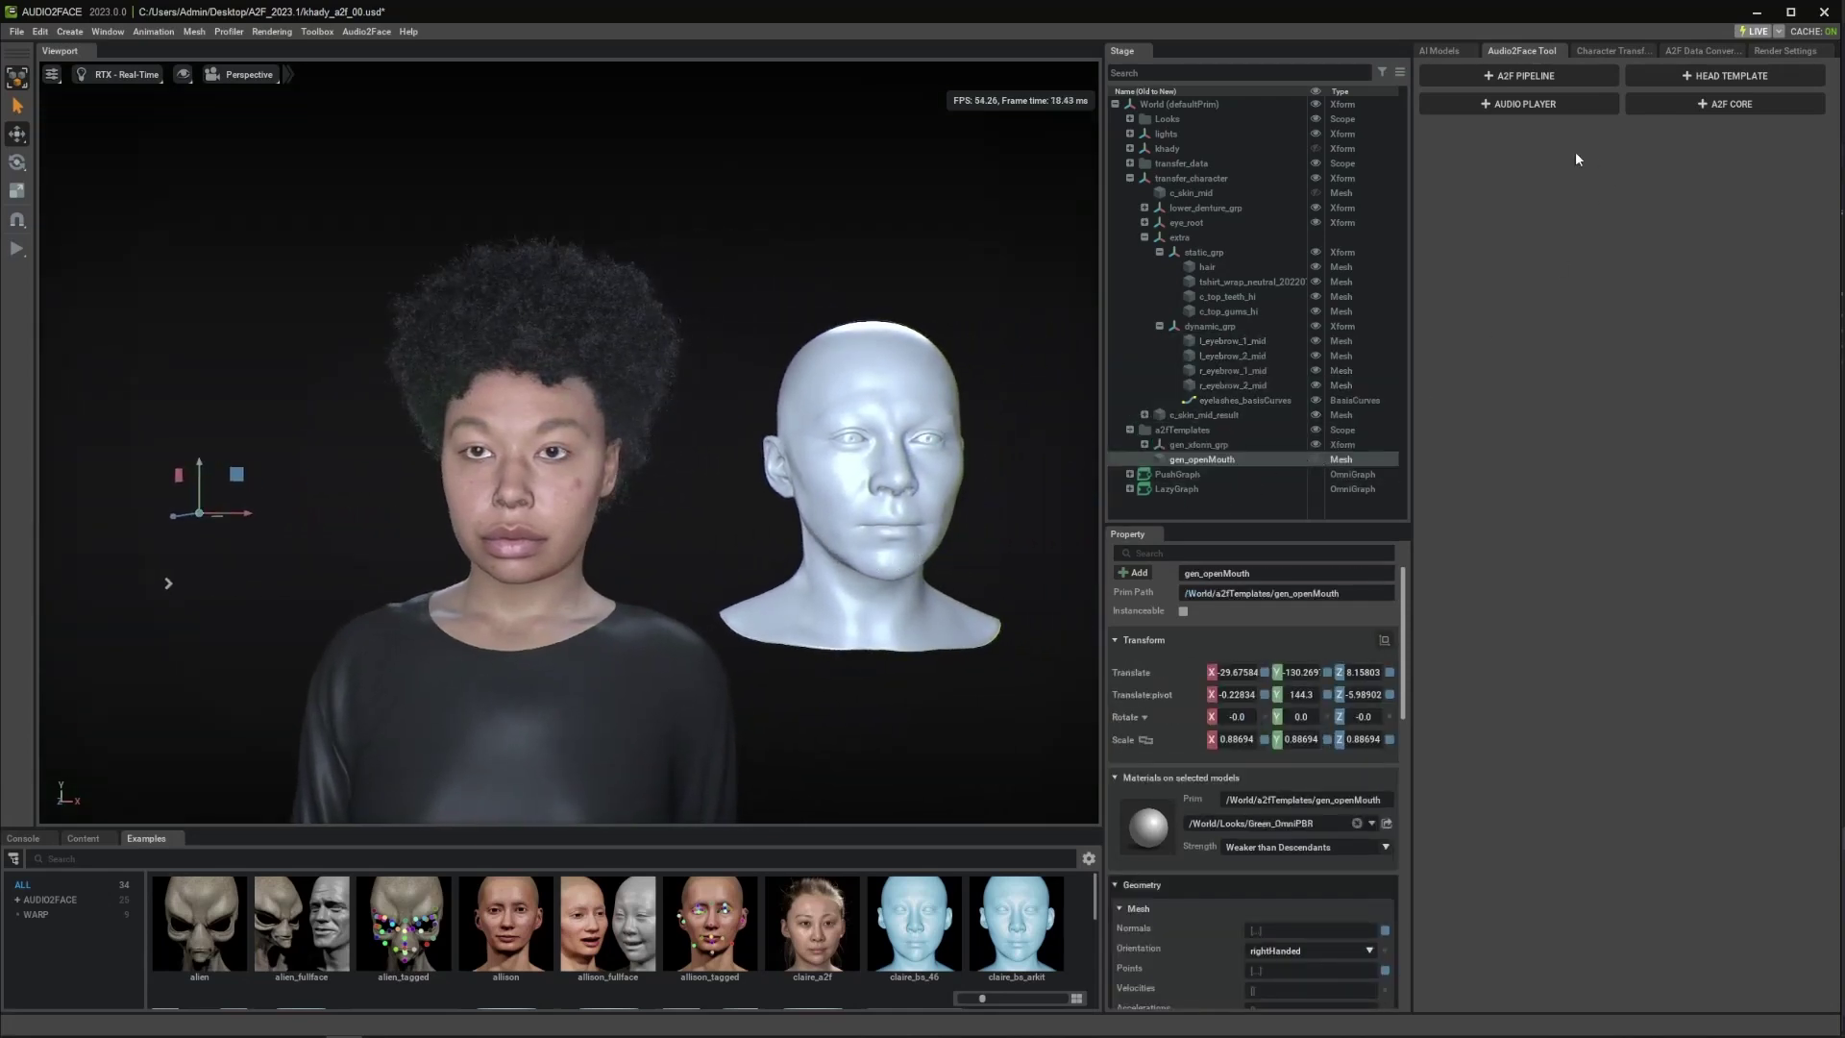
- Create an A2F pipeline on the gen template head with the Regular Audio Player and Claire model, attaching the full face components
click(830, 398)
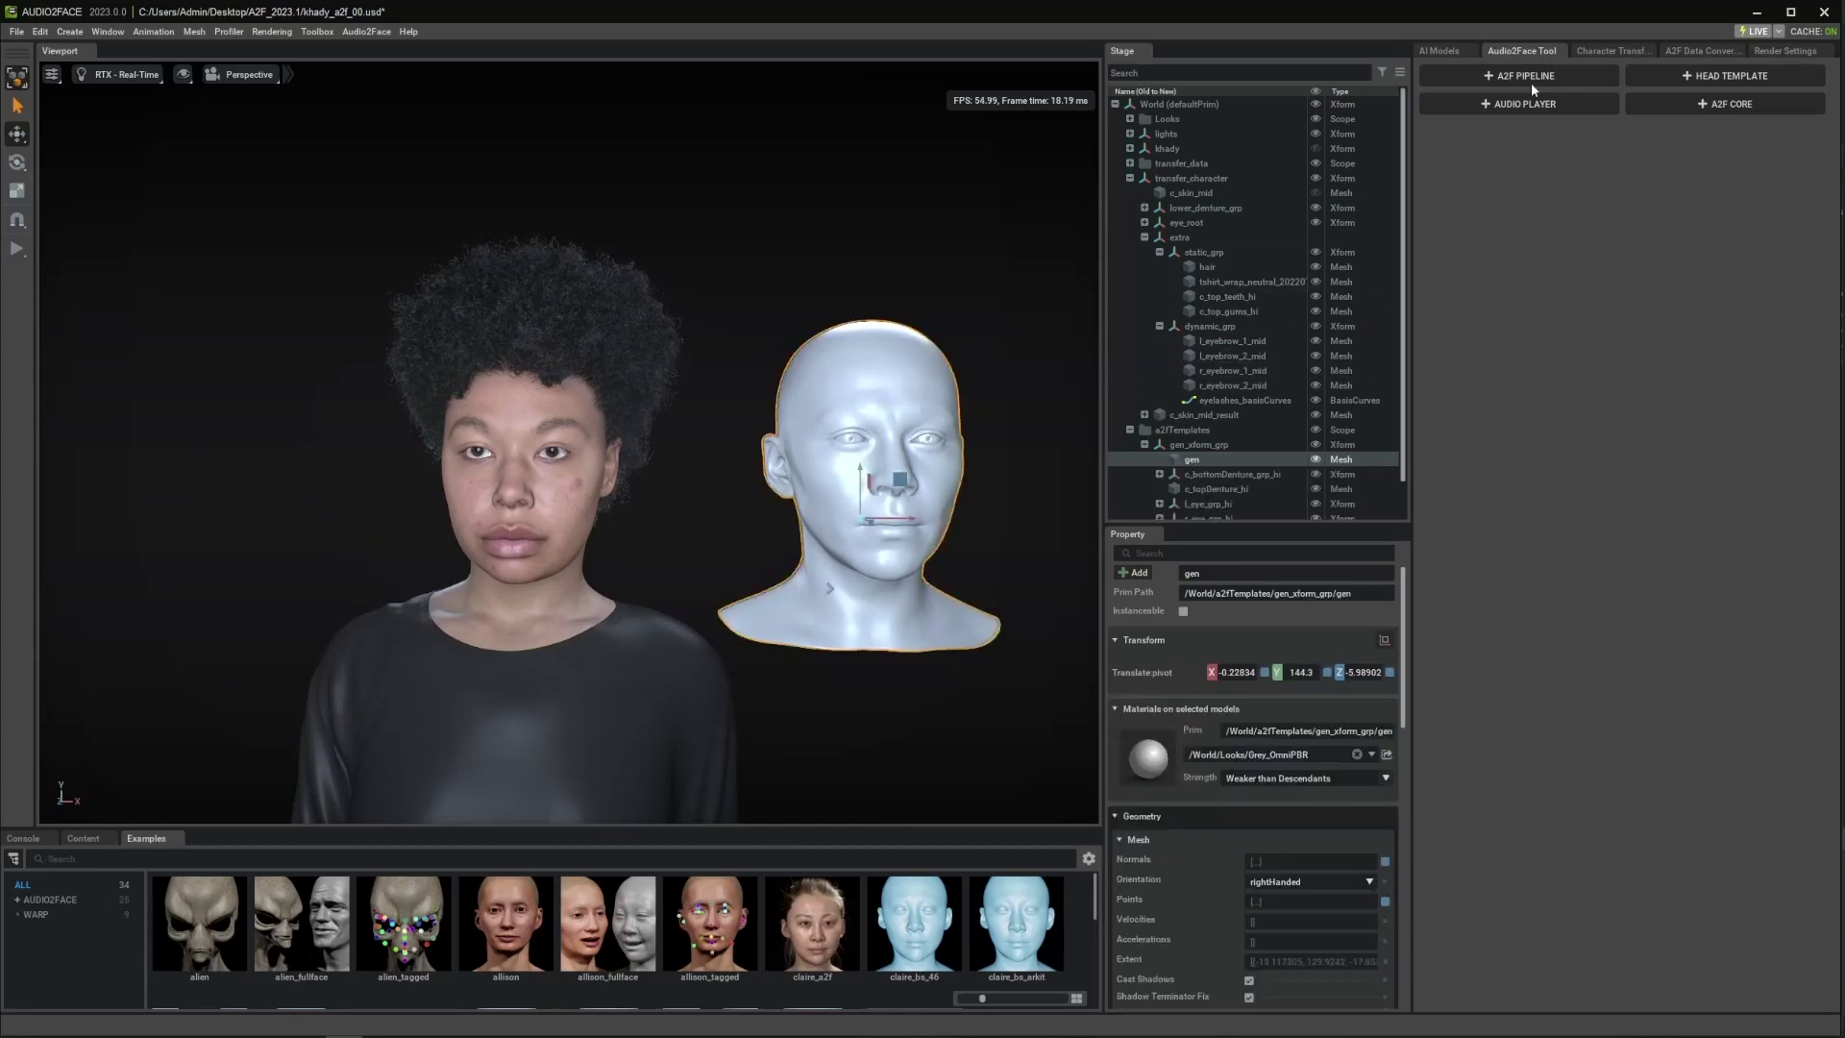
click(1532, 77)
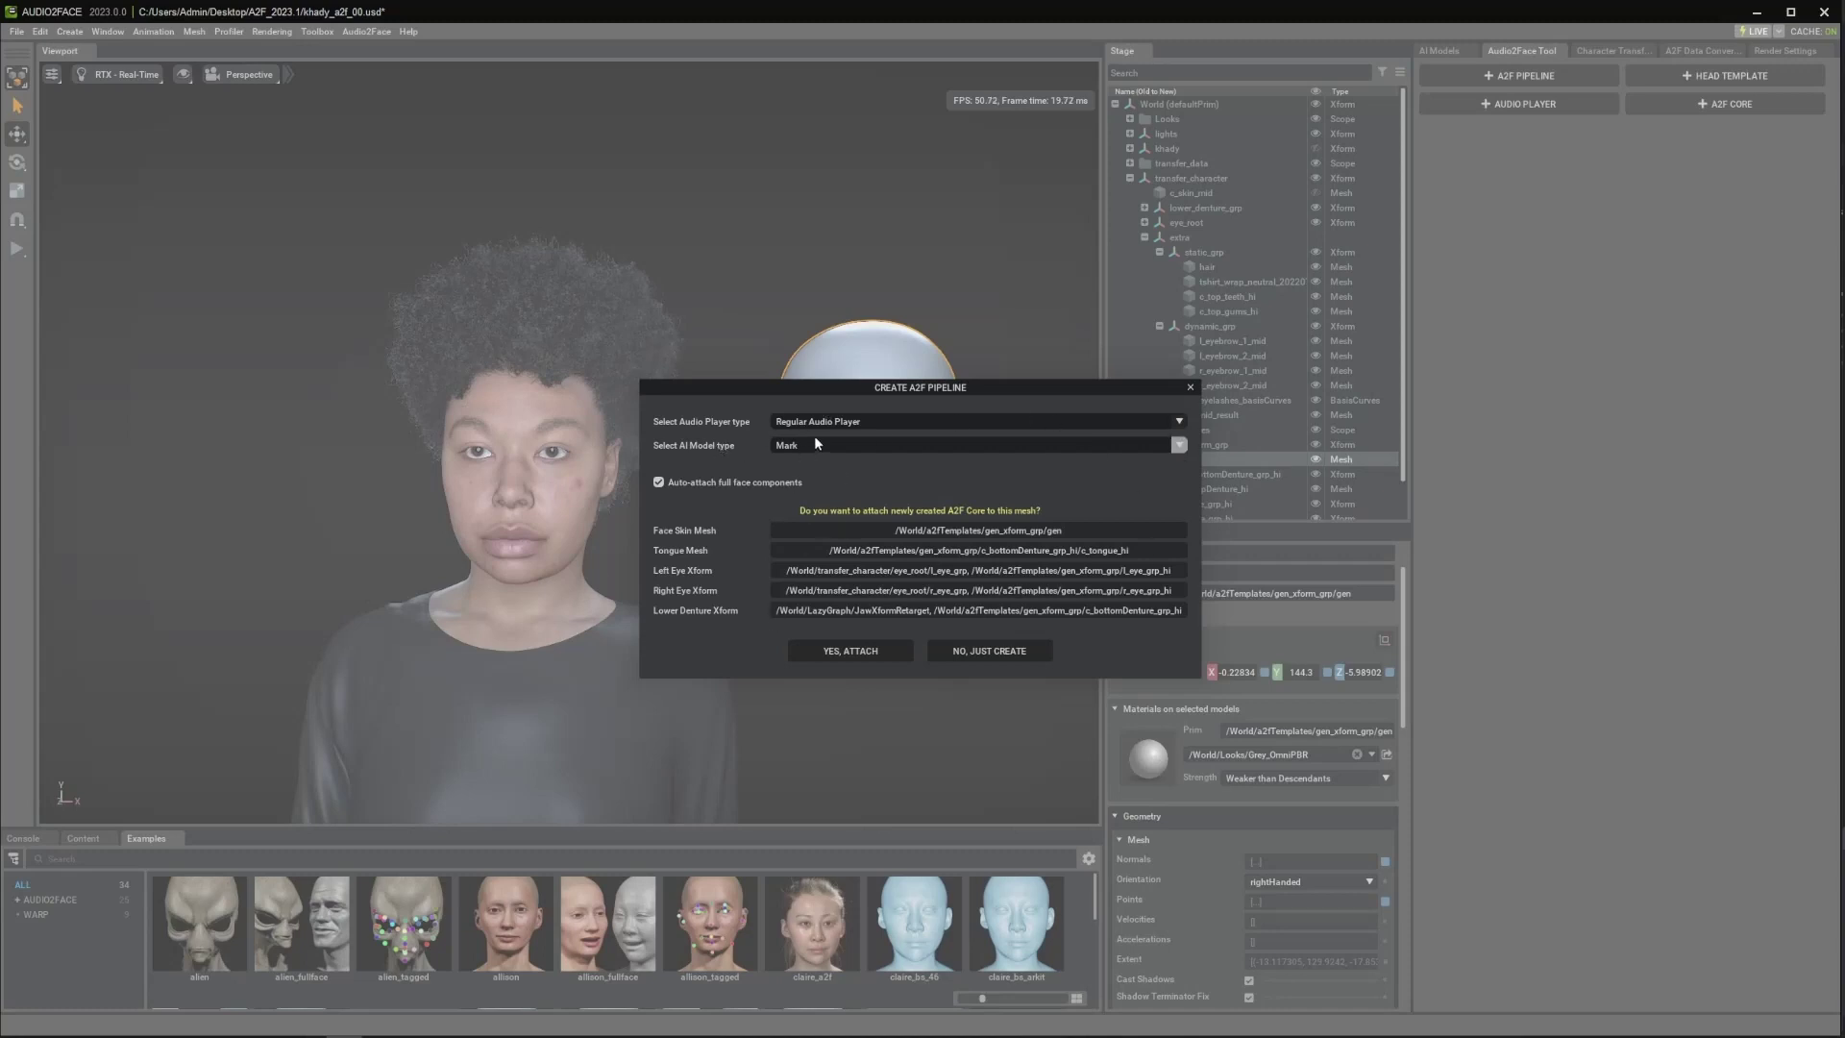
click(839, 423)
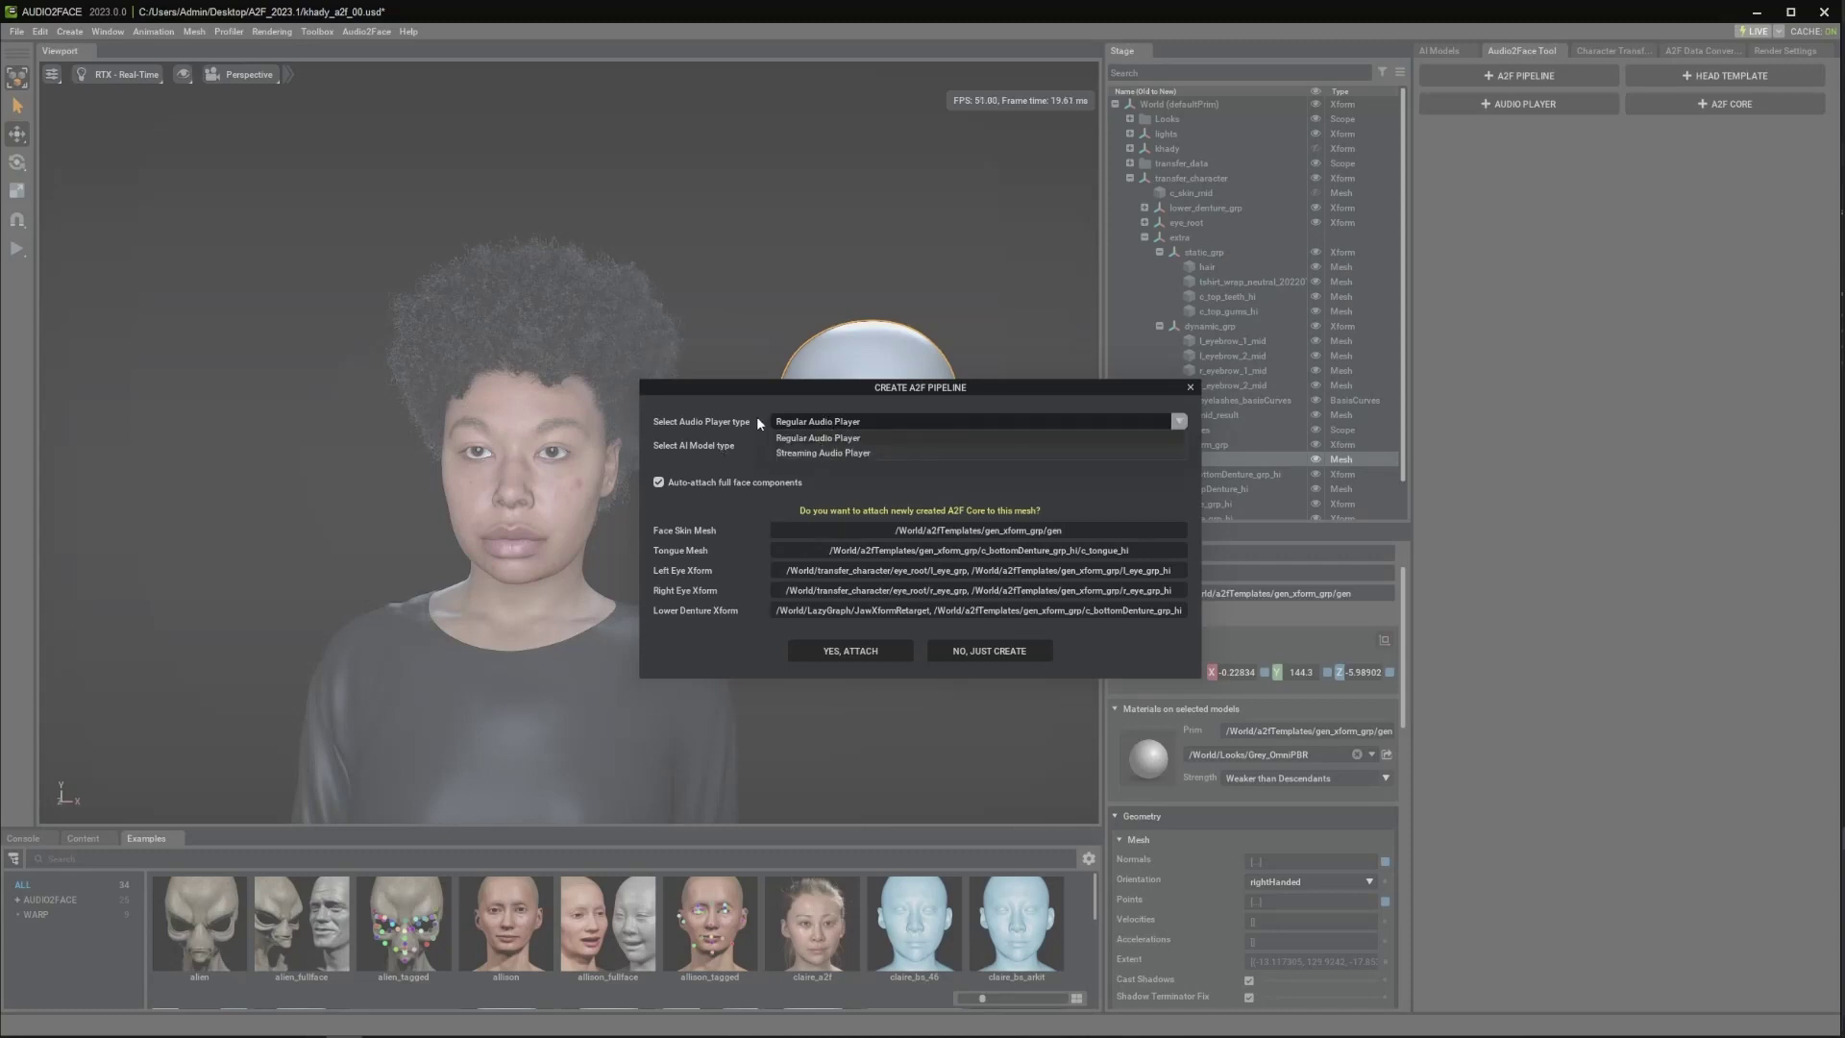
click(797, 438)
click(795, 446)
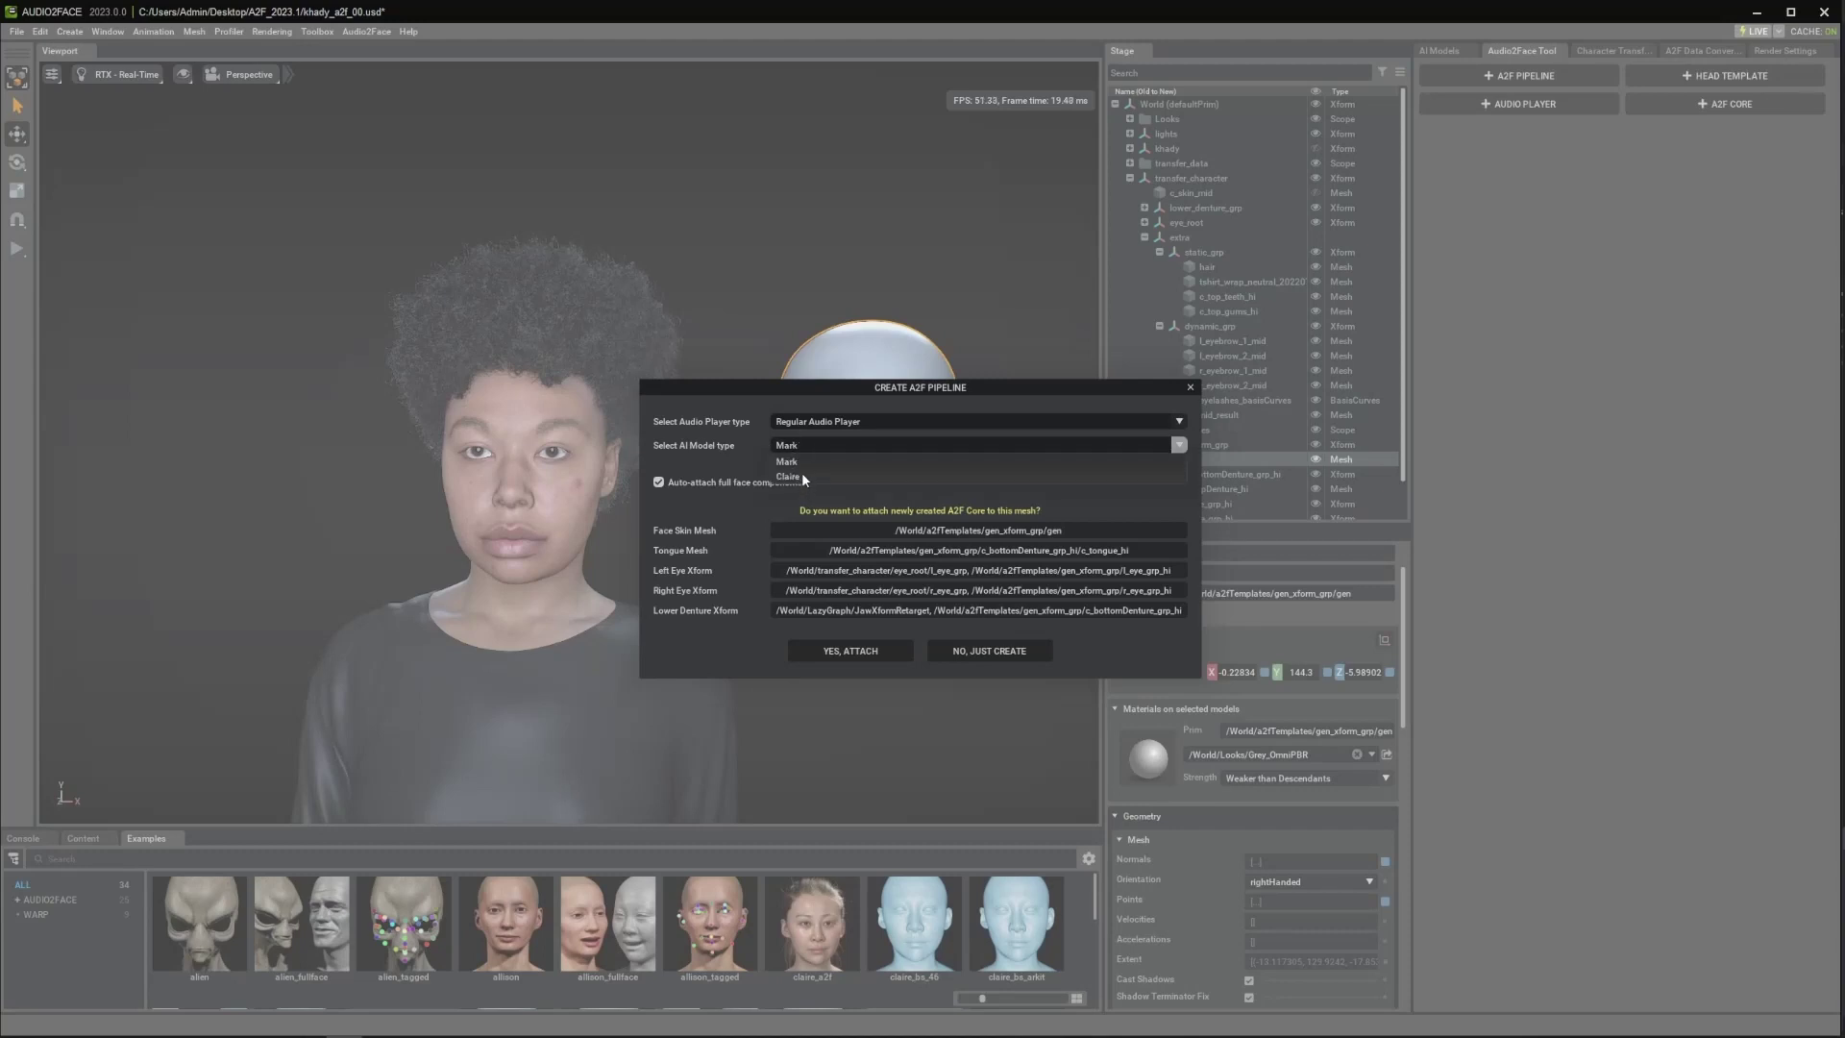
click(801, 478)
click(837, 651)
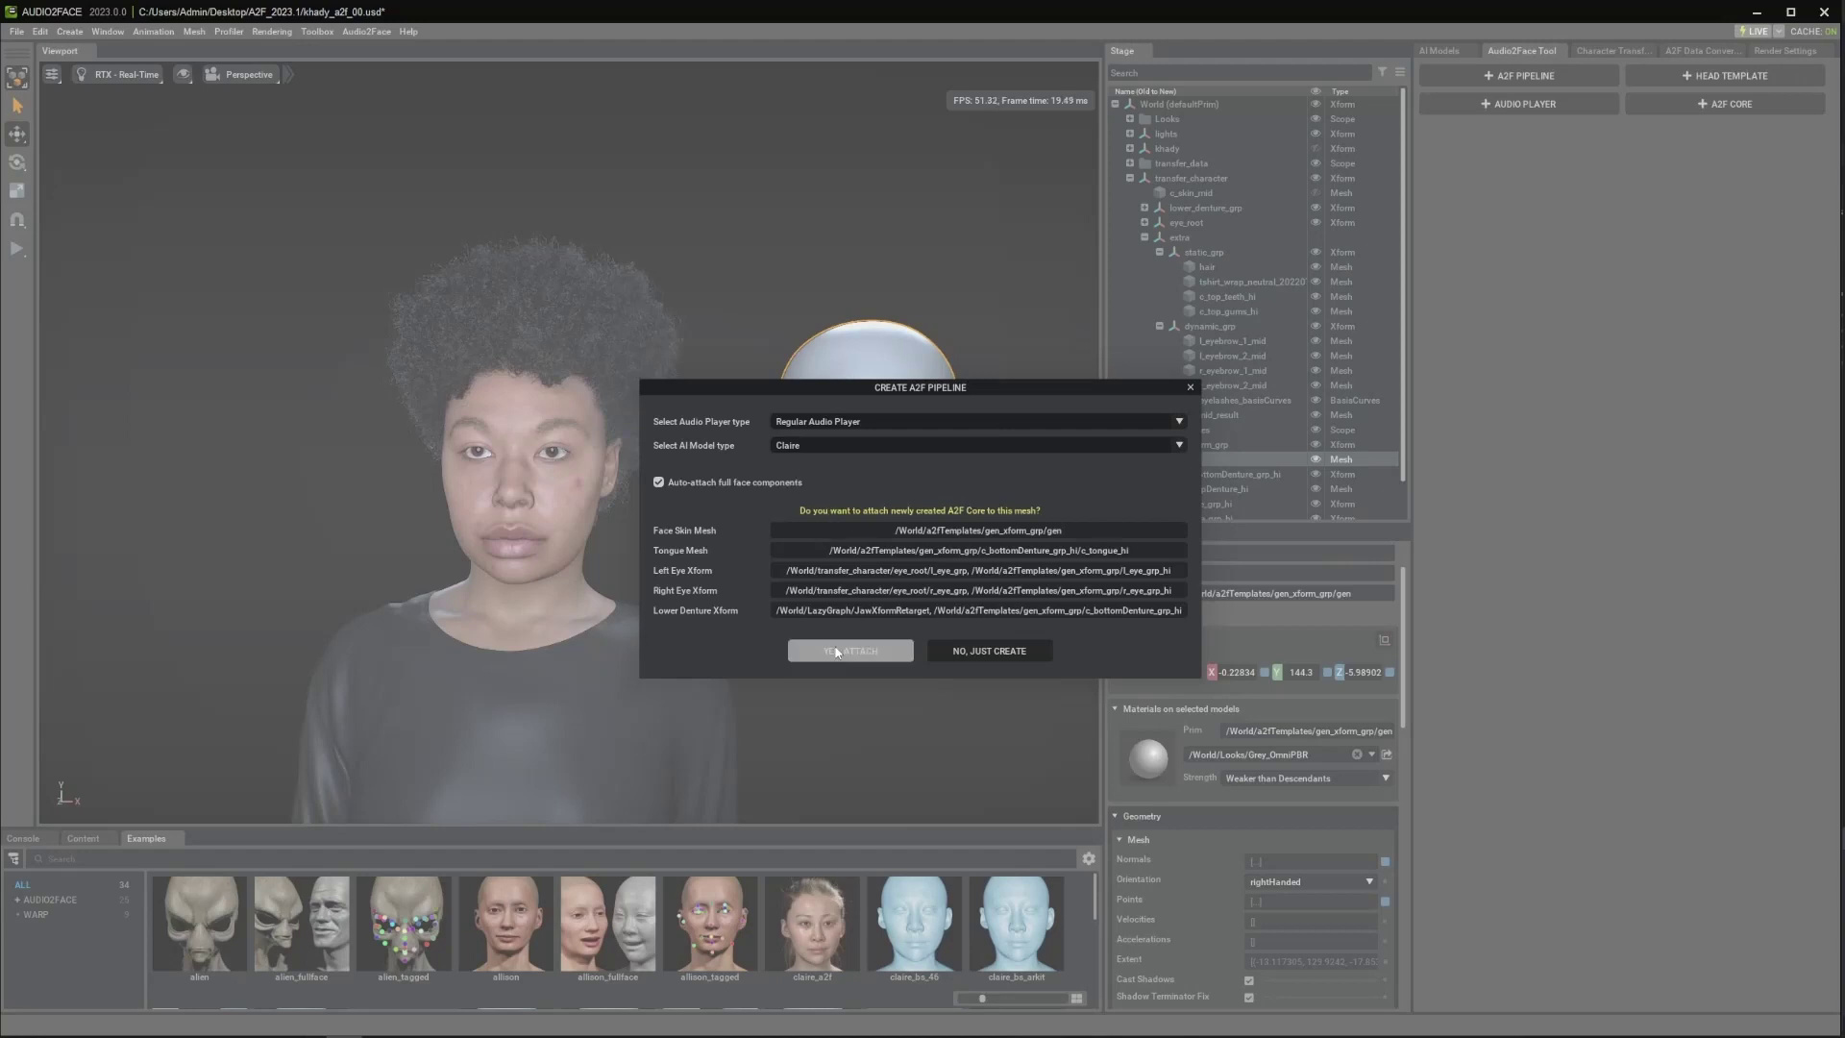
click(834, 652)
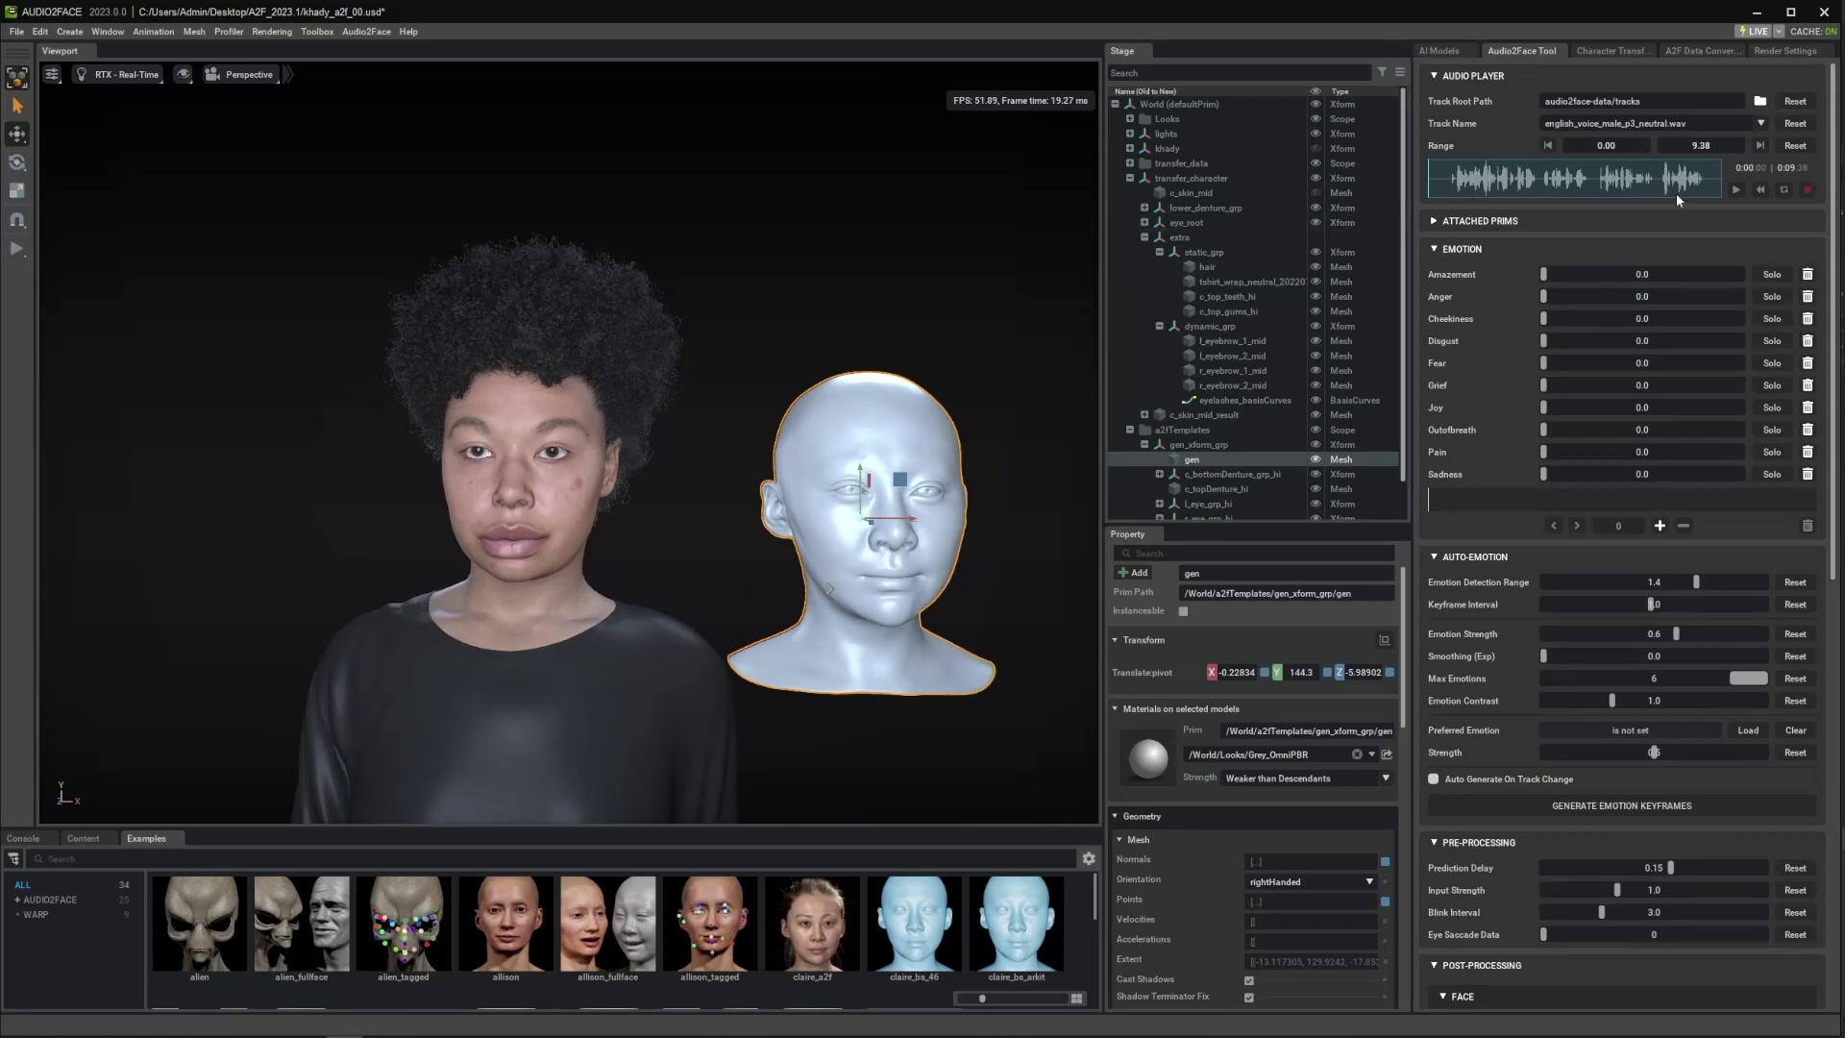
- Load the track english_voice_female_lindy_AEEC.wav and play it to check the character's facial animation
click(1624, 122)
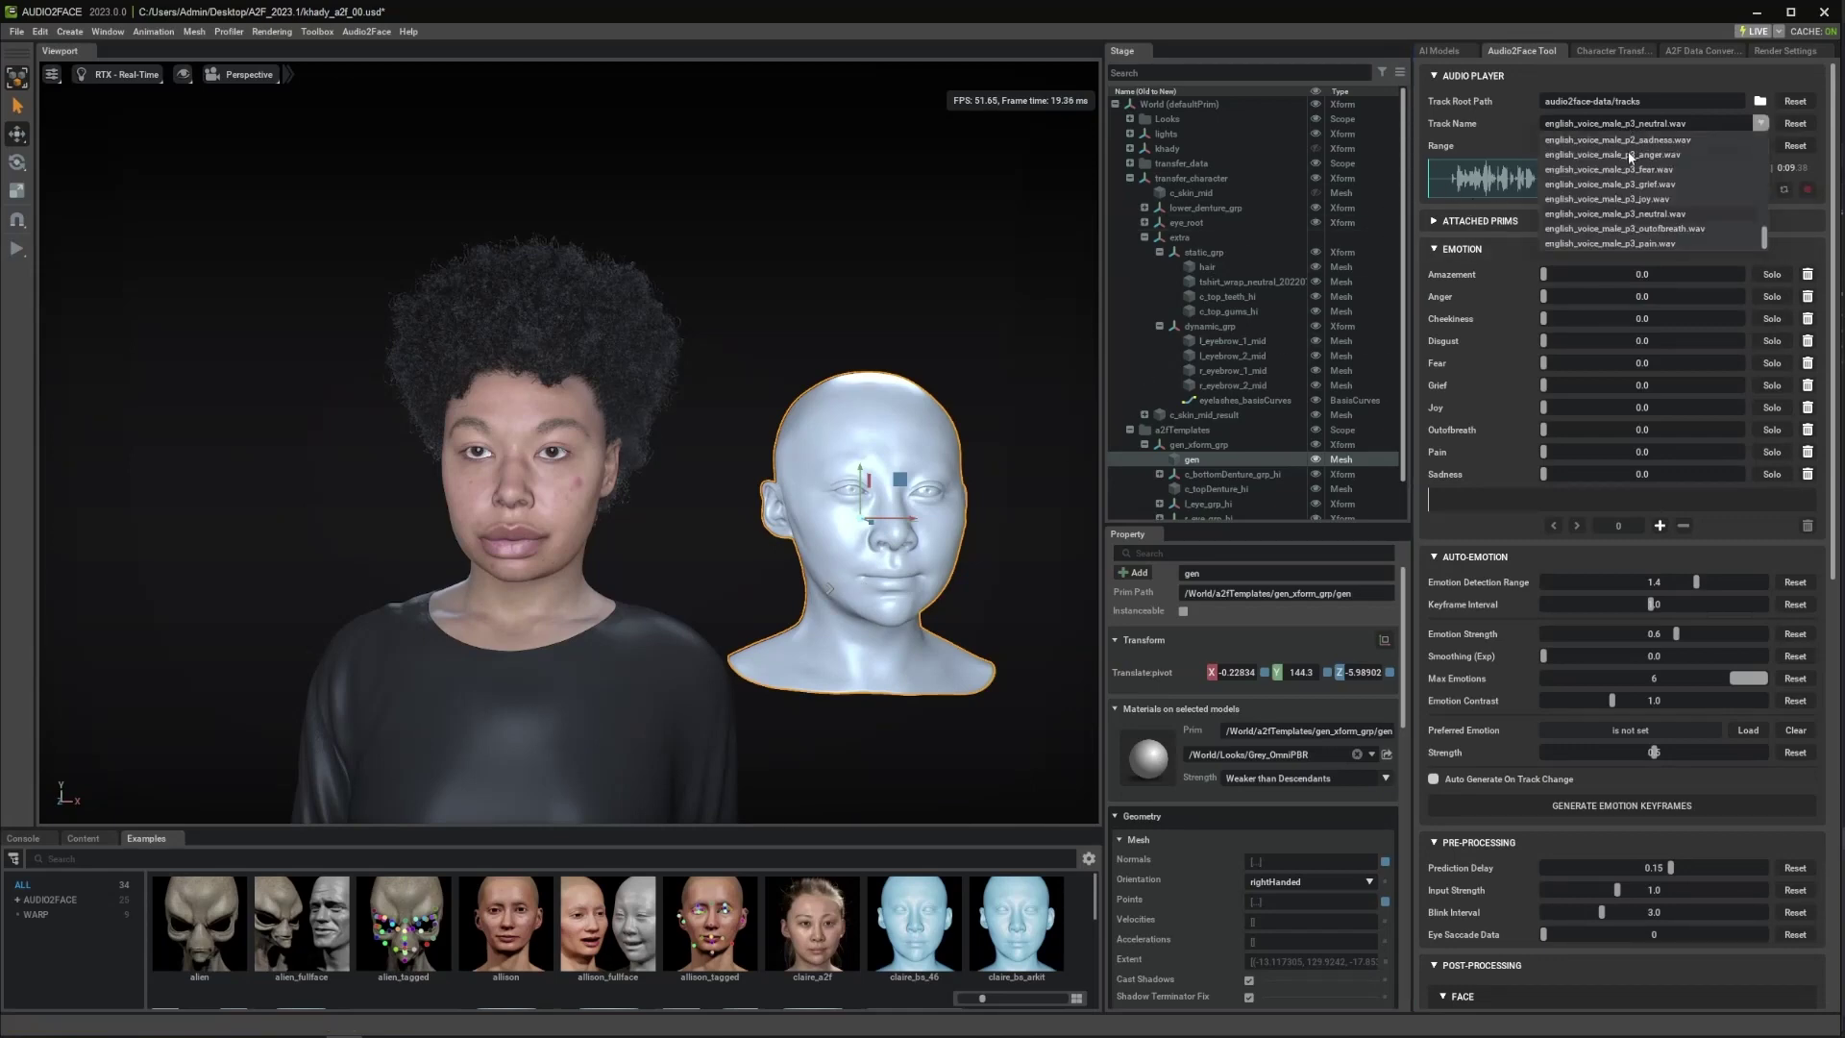
scroll(1640, 221, up, 4)
scroll(1645, 225, up, 4)
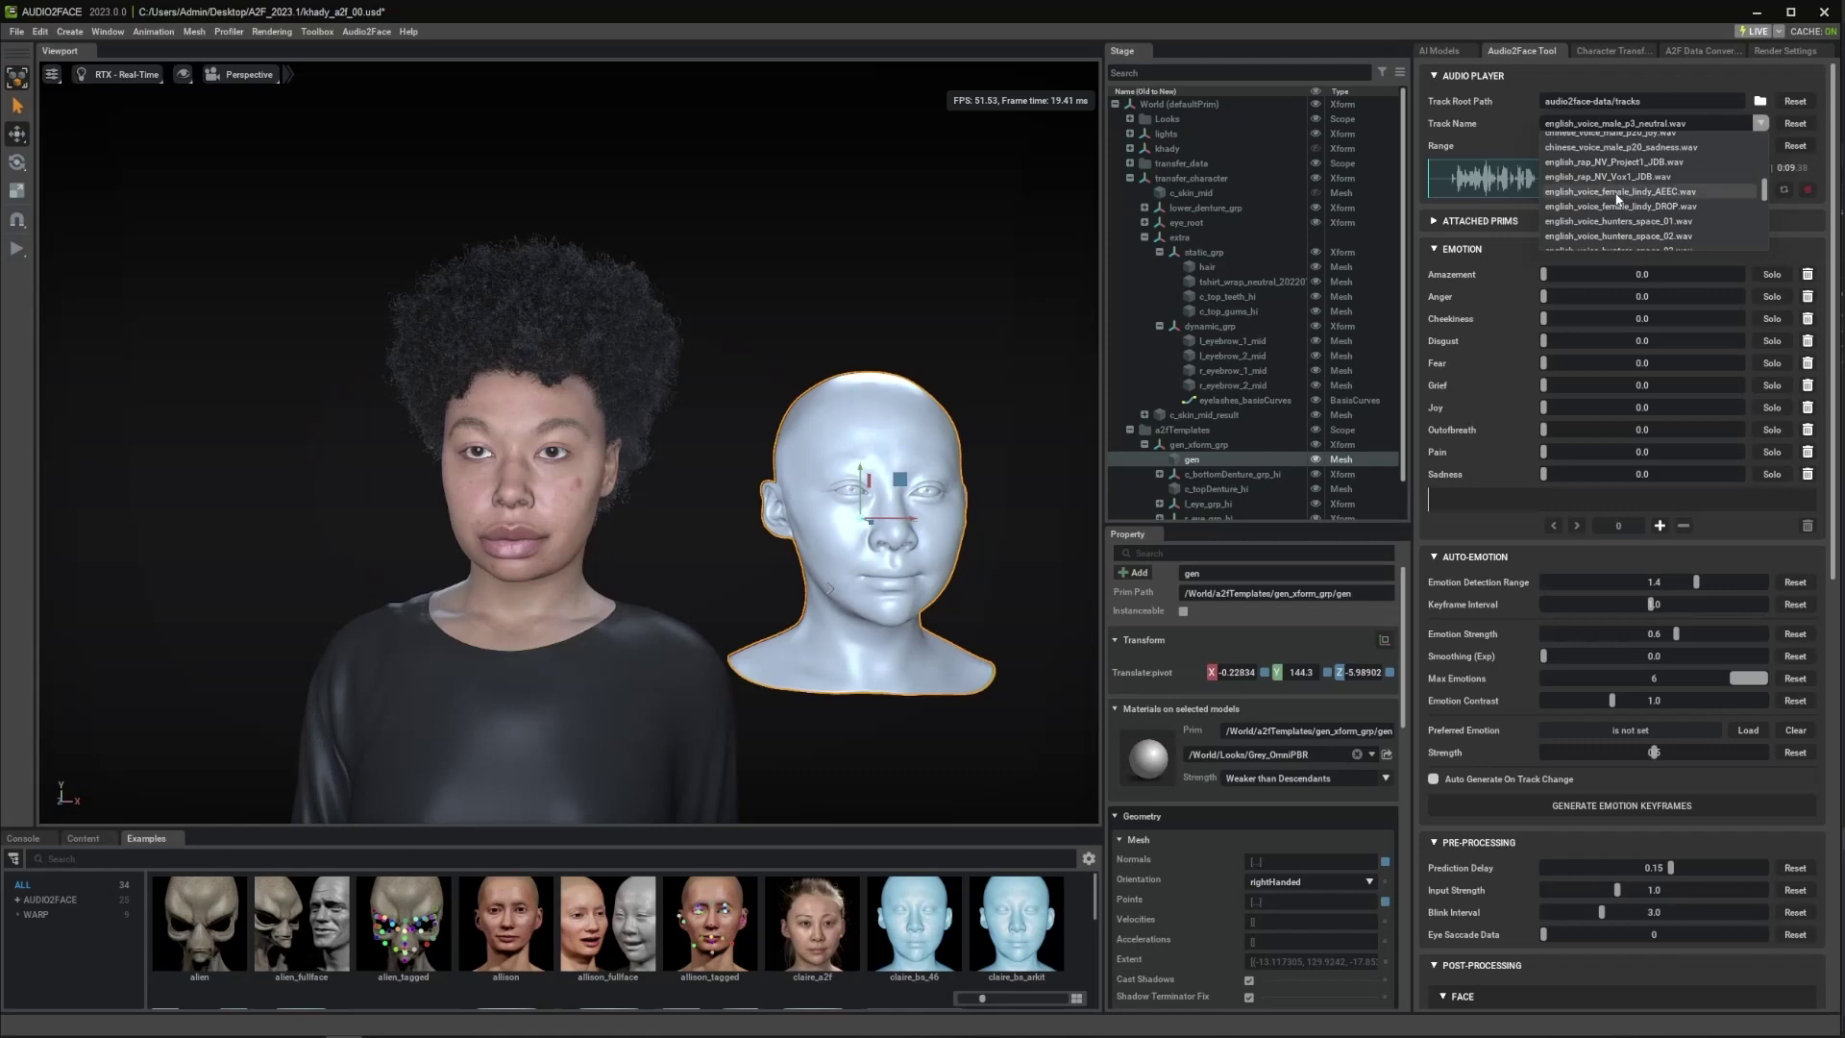
click(1617, 192)
click(1736, 191)
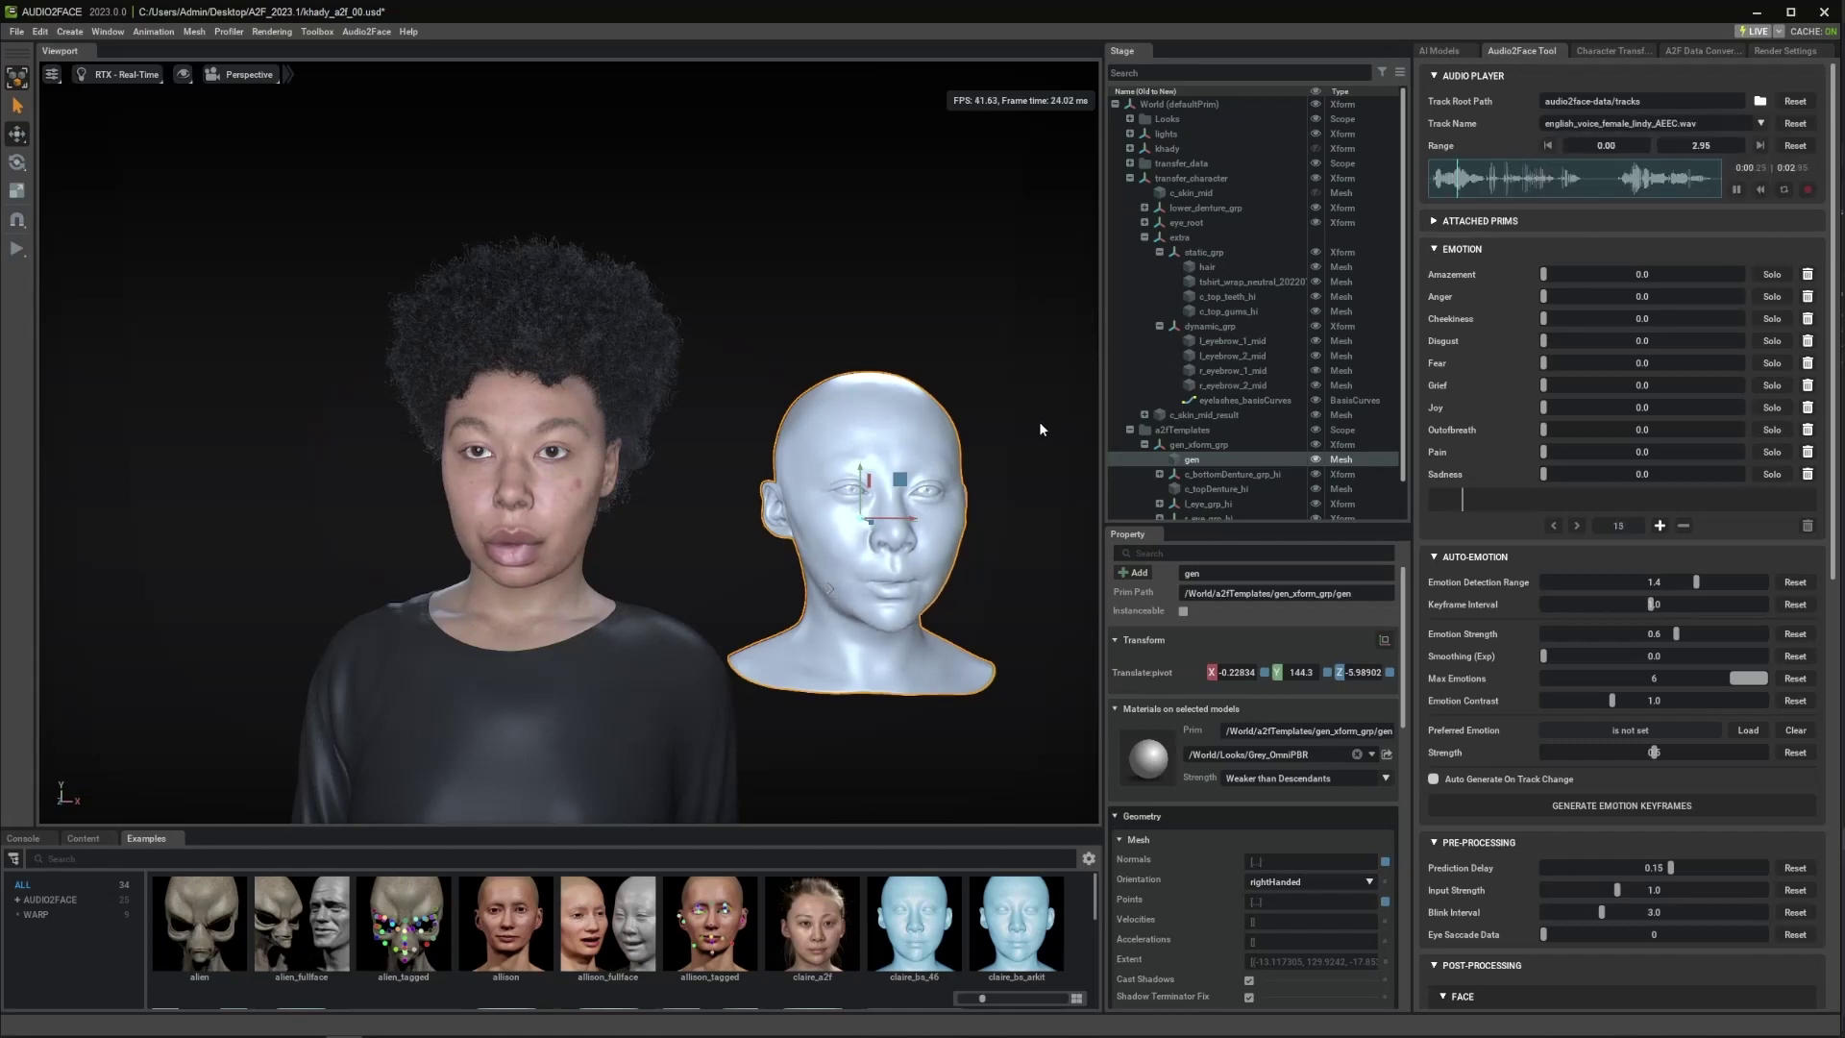
alt+drag(741, 482, 913, 517)
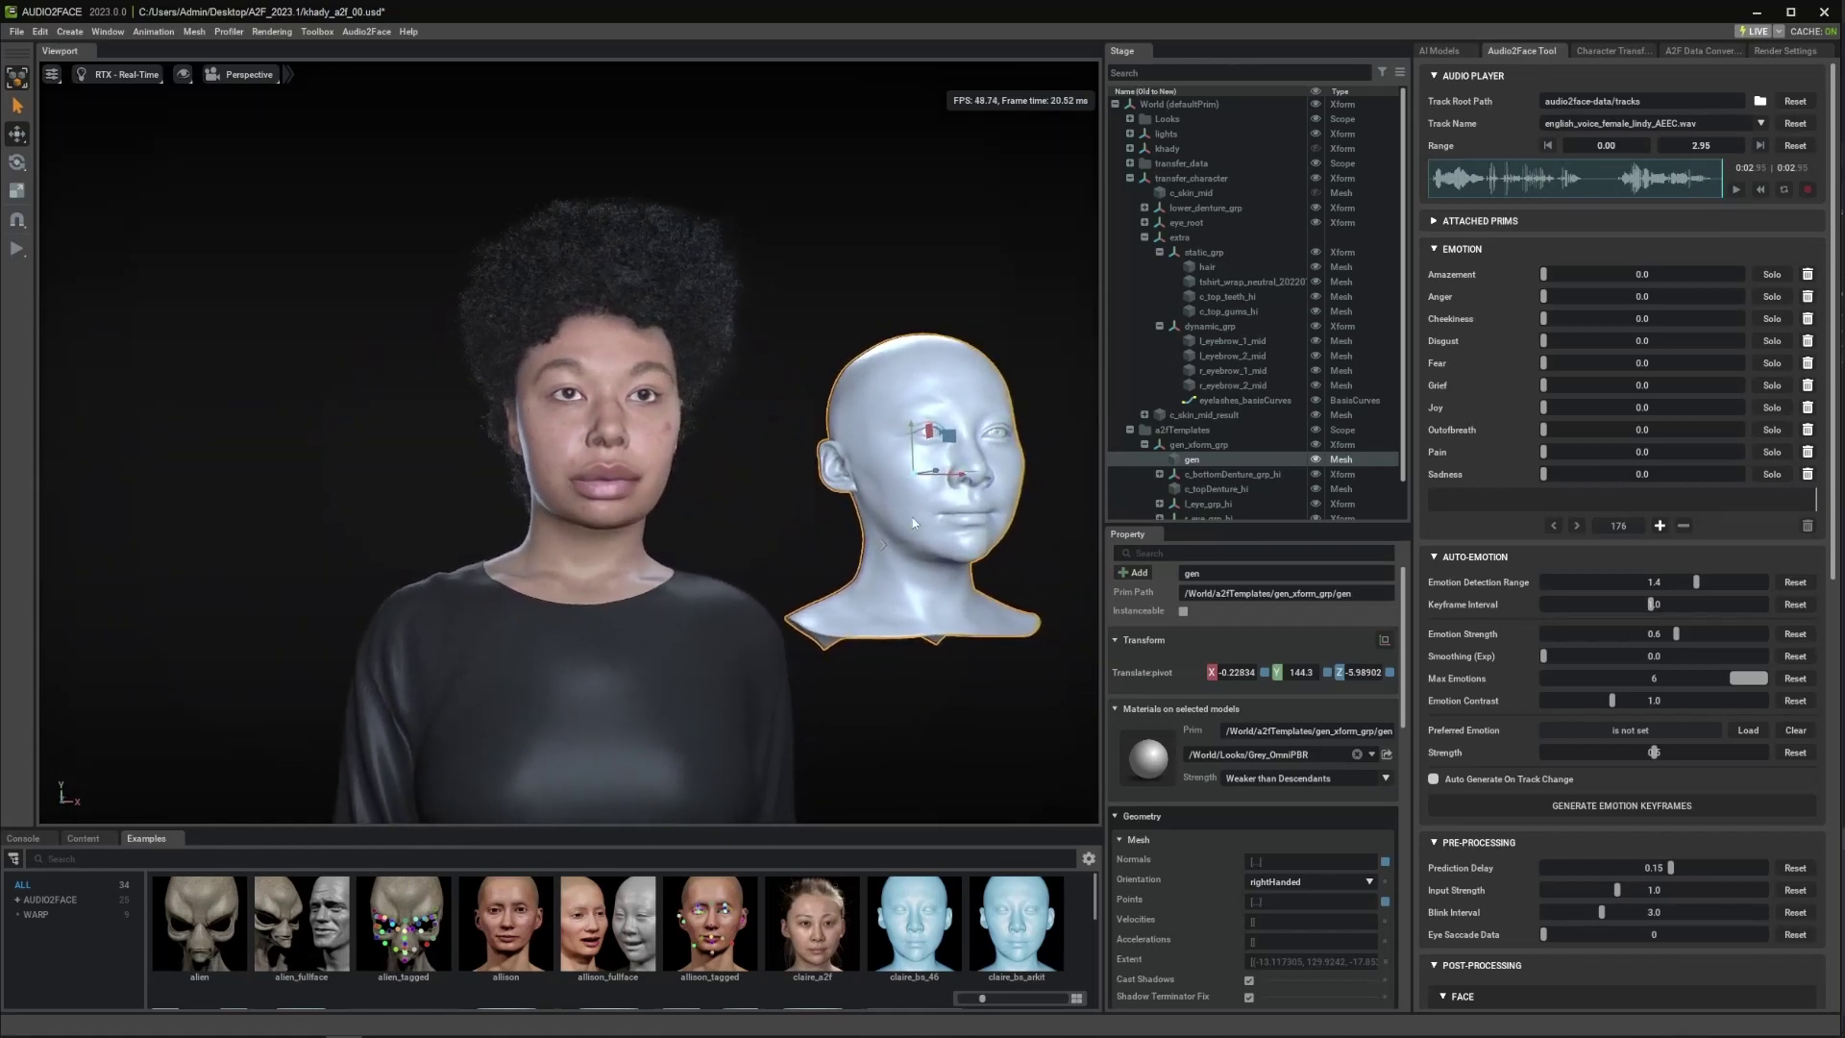
- Load the track english_voice_female_lindy_DROP.wav and play it while viewing the face from different angles
click(1690, 126)
click(1645, 206)
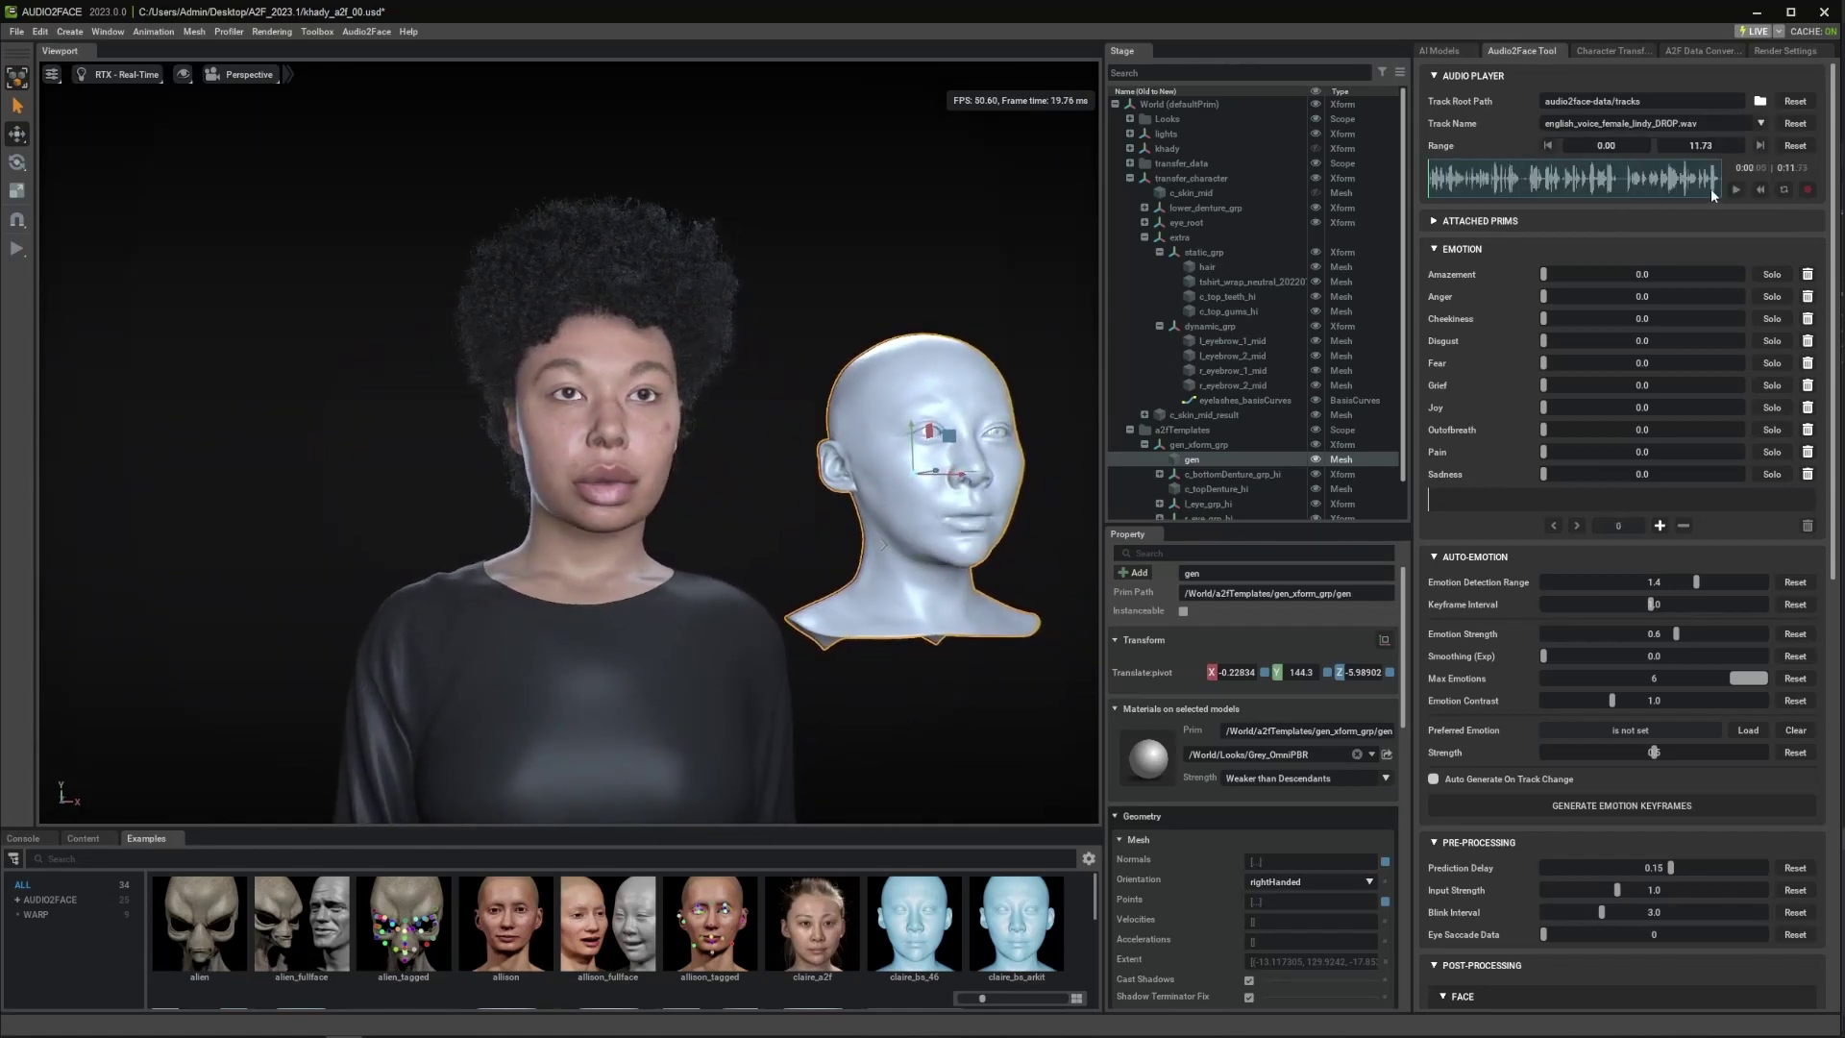
click(1734, 191)
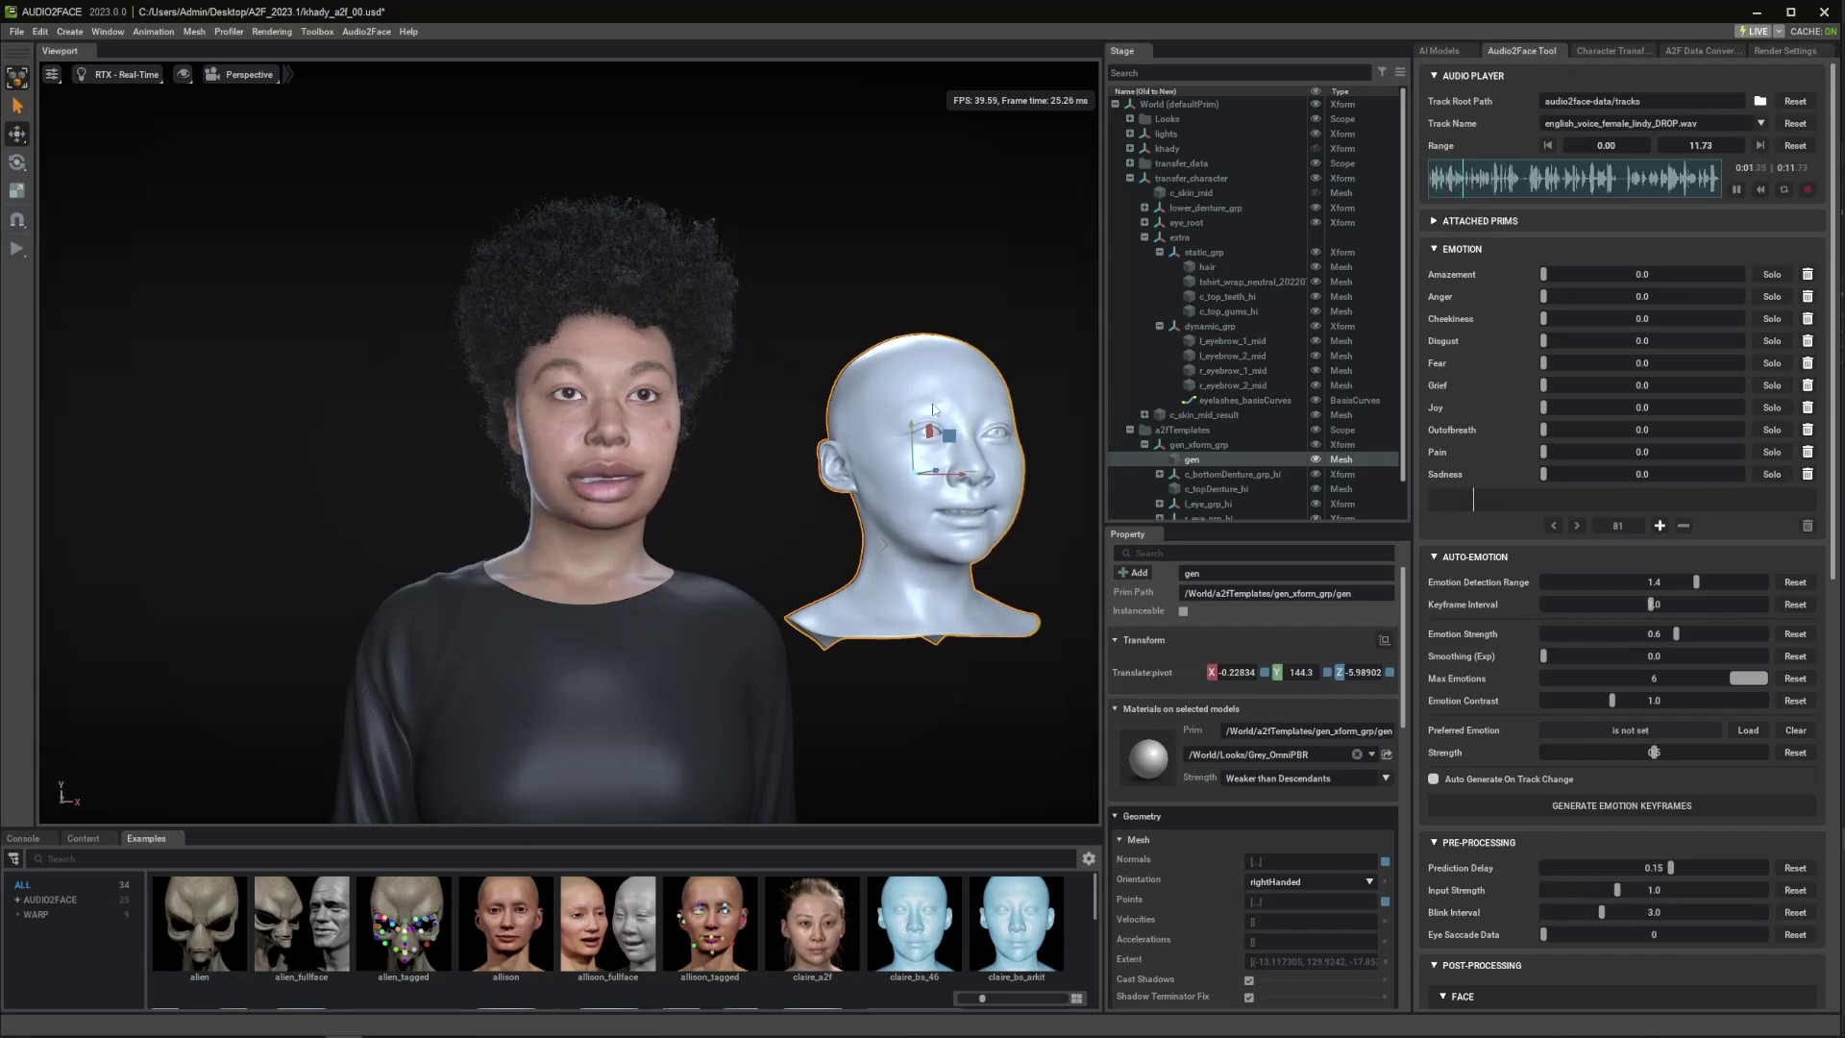
mouse_move(796, 450)
alt+mouse_down()
mouse_move(746, 460)
mouse_move(784, 454)
alt+mouse_up()
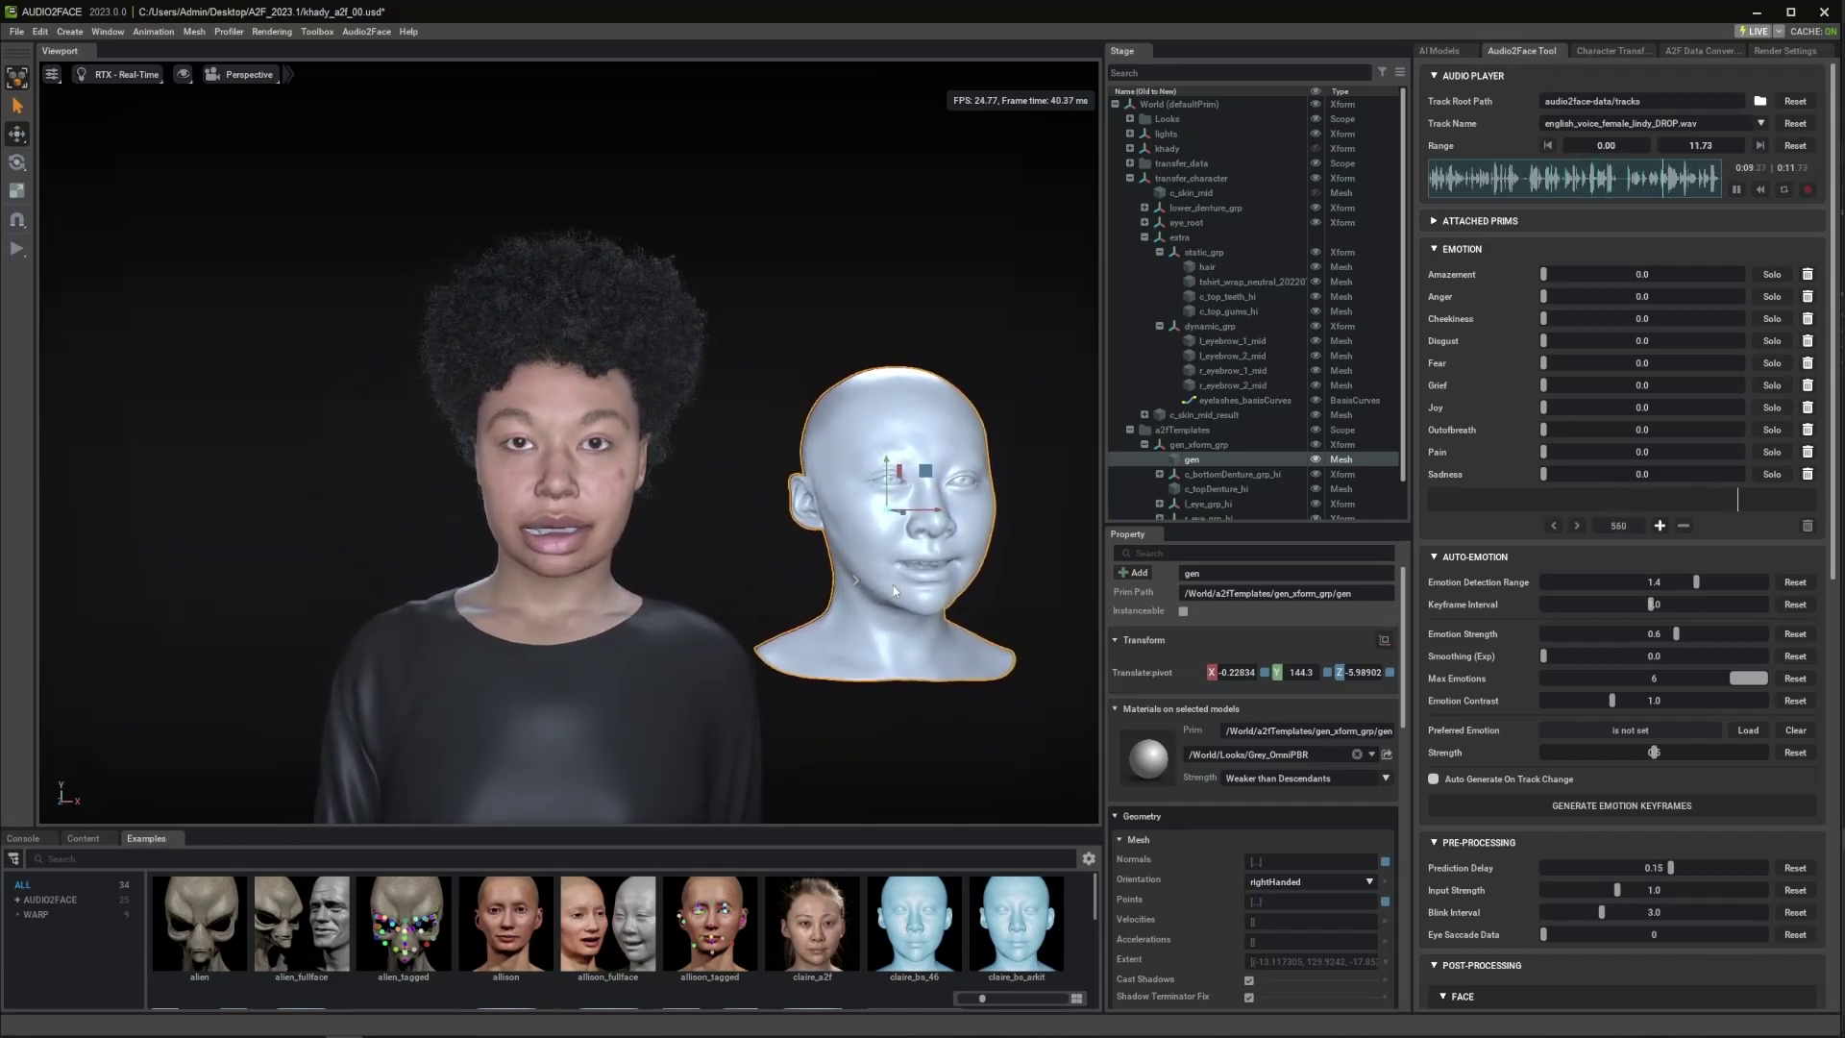
alt+drag(724, 625, 777, 633)
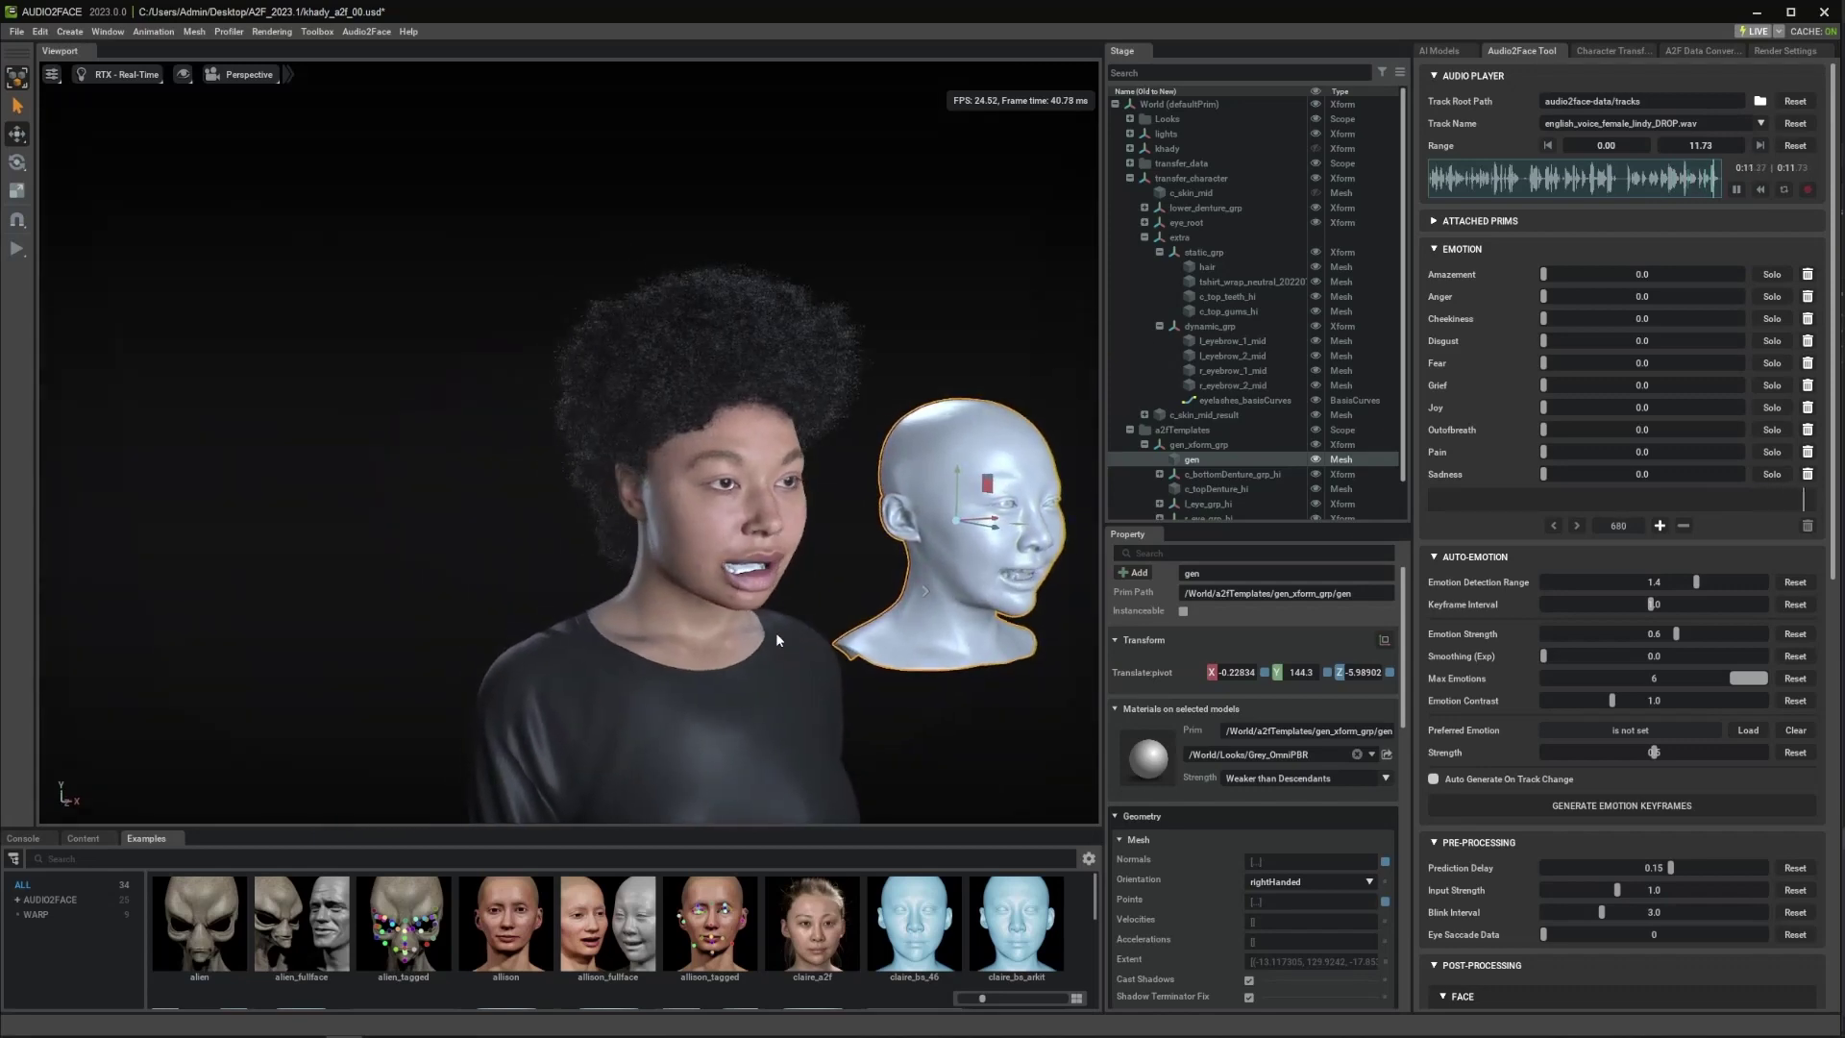
- Load the track chinese_voice_female_p06_neutral.wav and play it while viewing the face from the front
click(1591, 123)
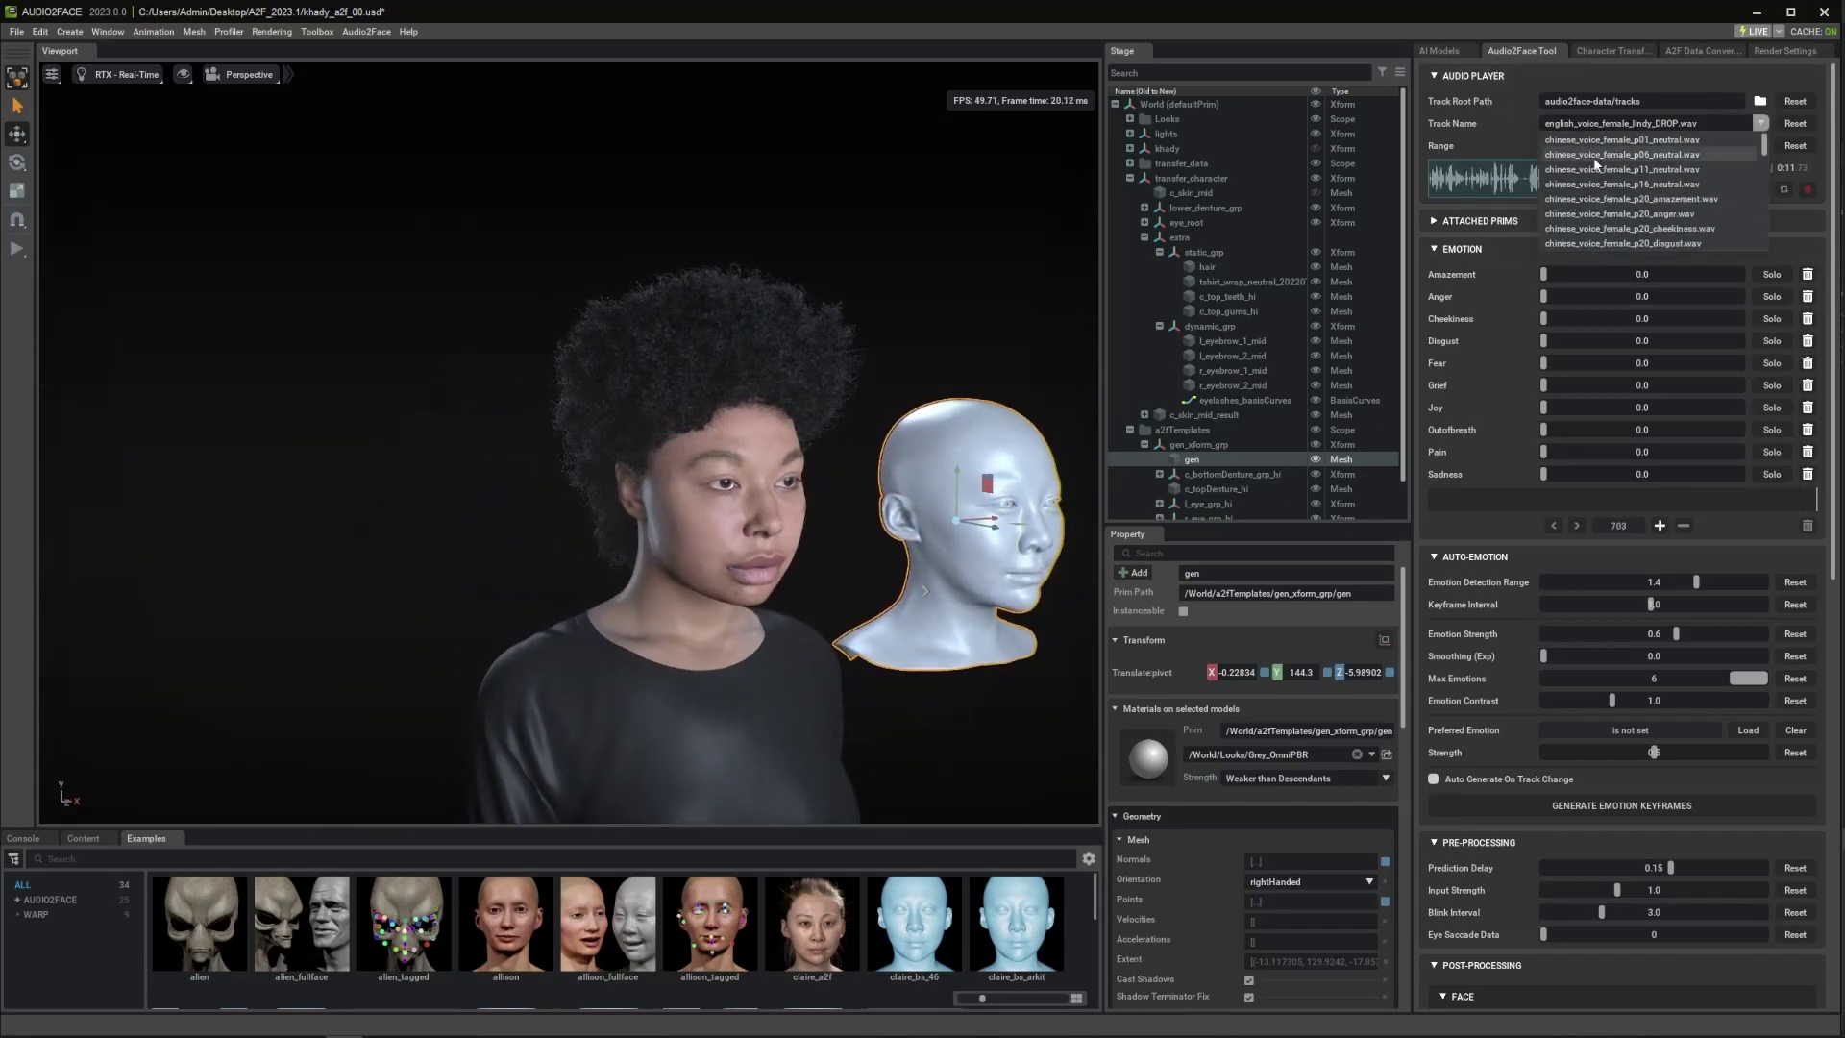
click(1595, 155)
click(1736, 191)
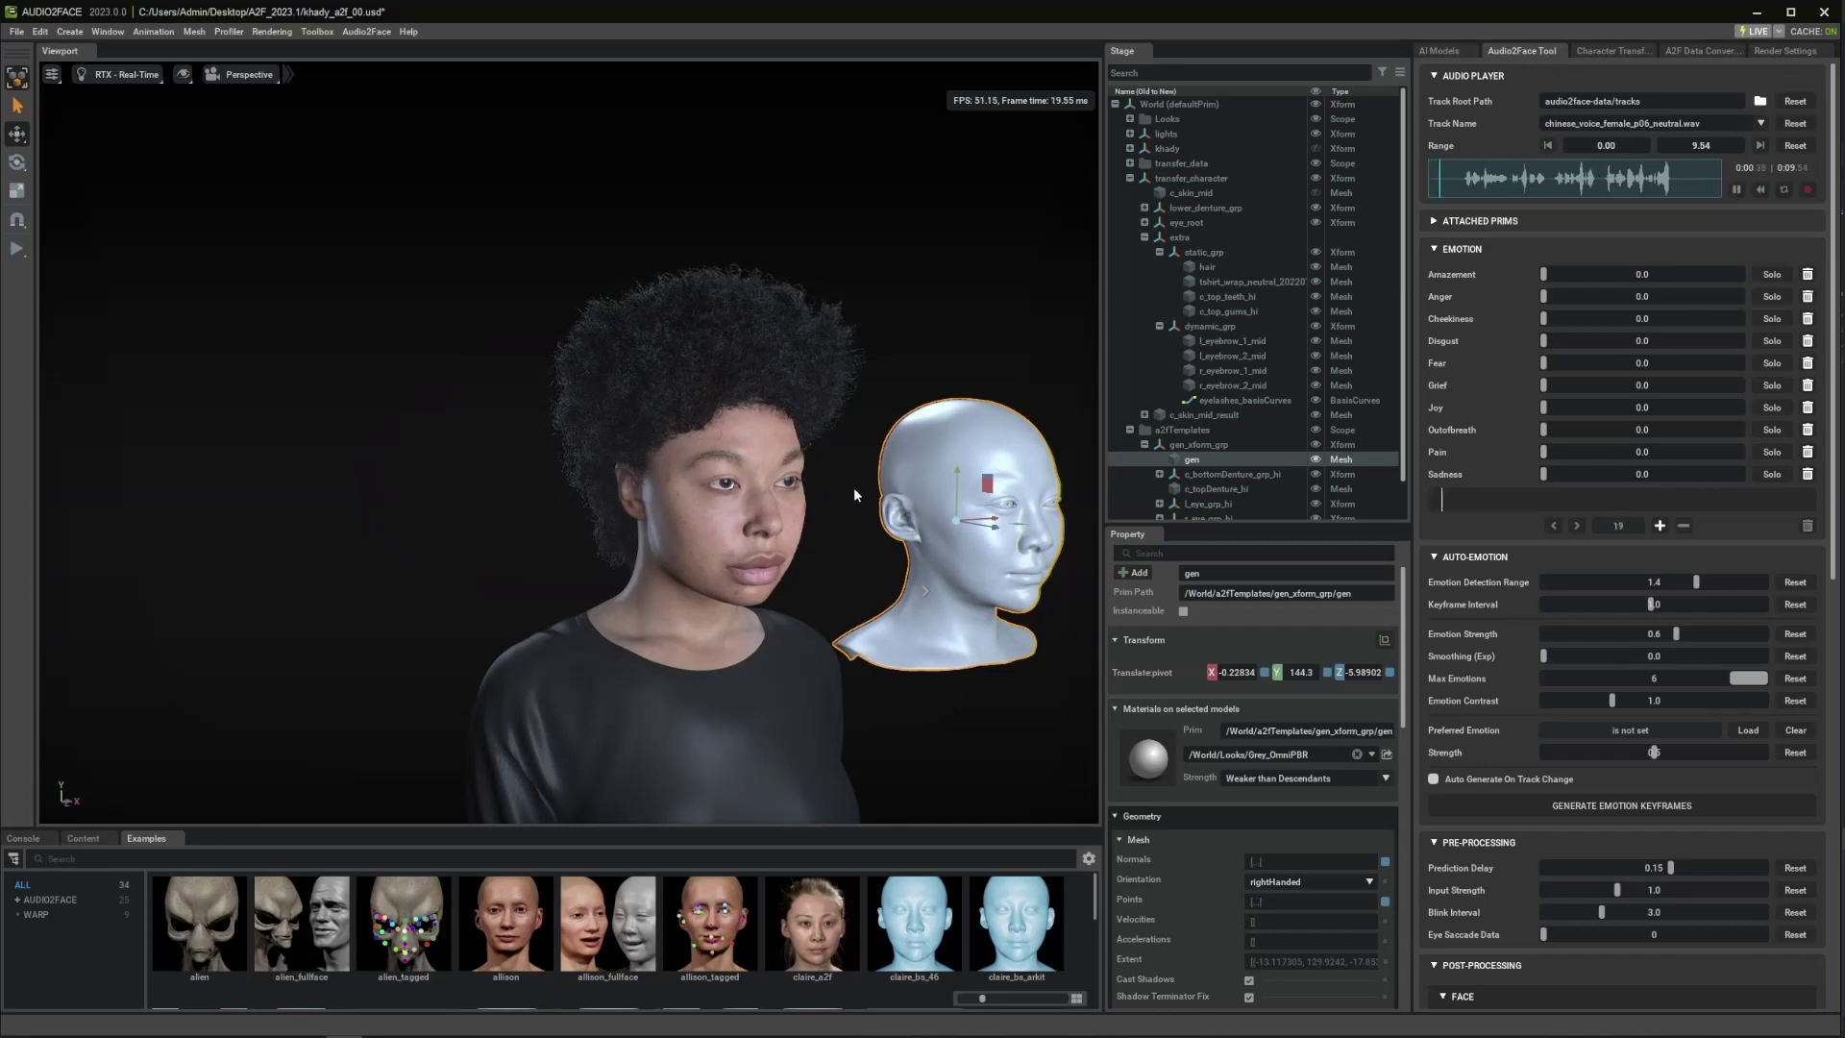
alt+drag(820, 484, 713, 471)
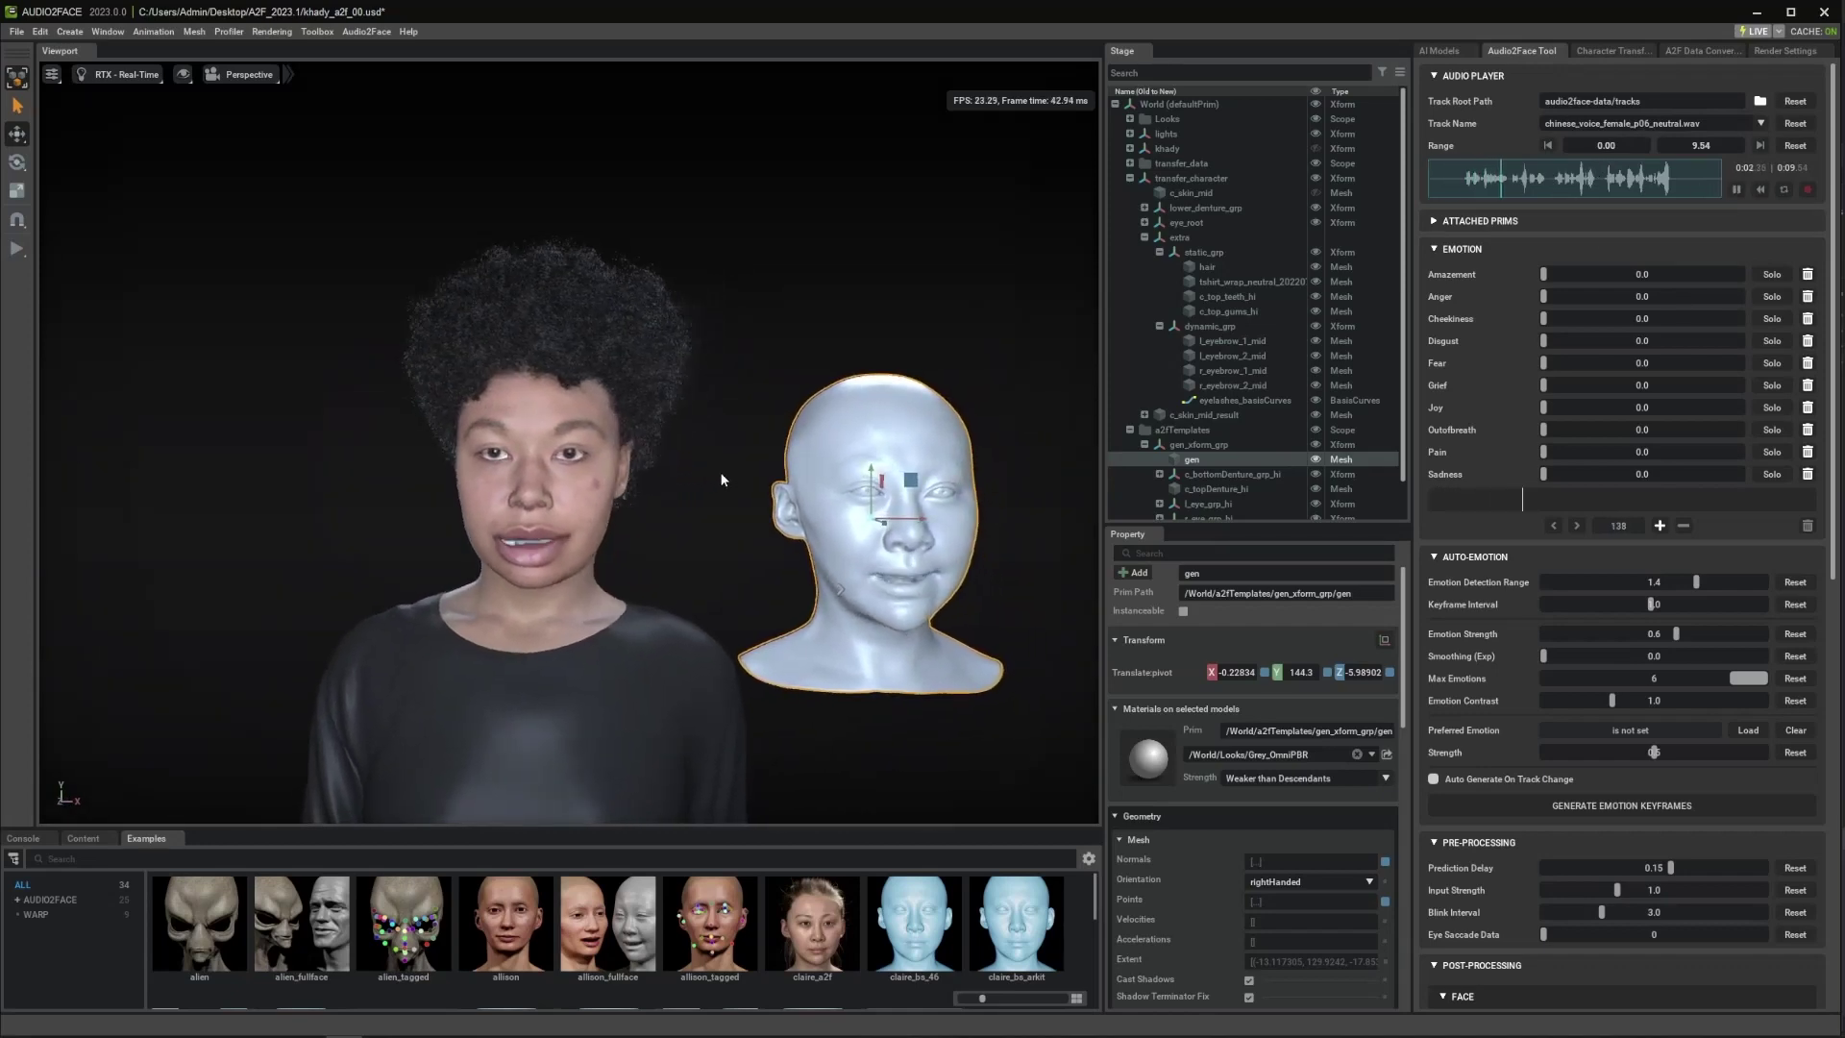
alt+drag(827, 407, 756, 445)
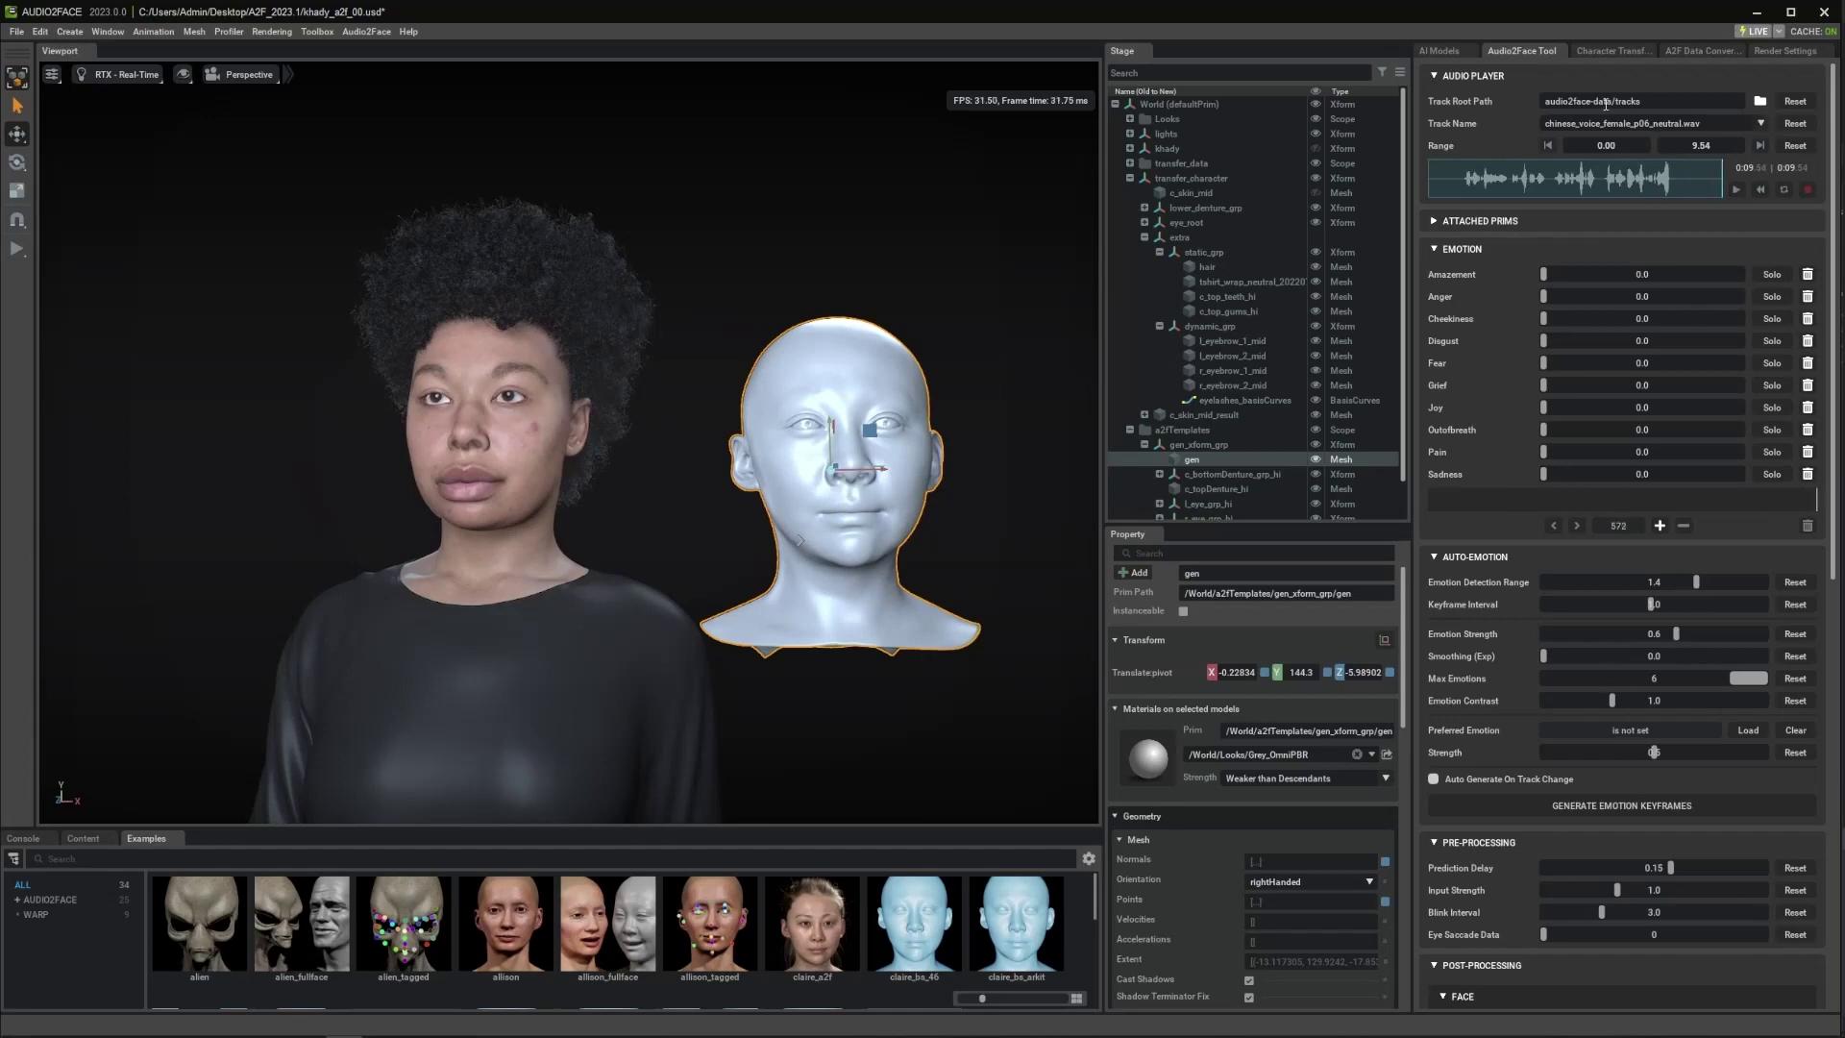
- Switch the A2F network from Claire to mark_v2
scroll(1609, 573, down, 10)
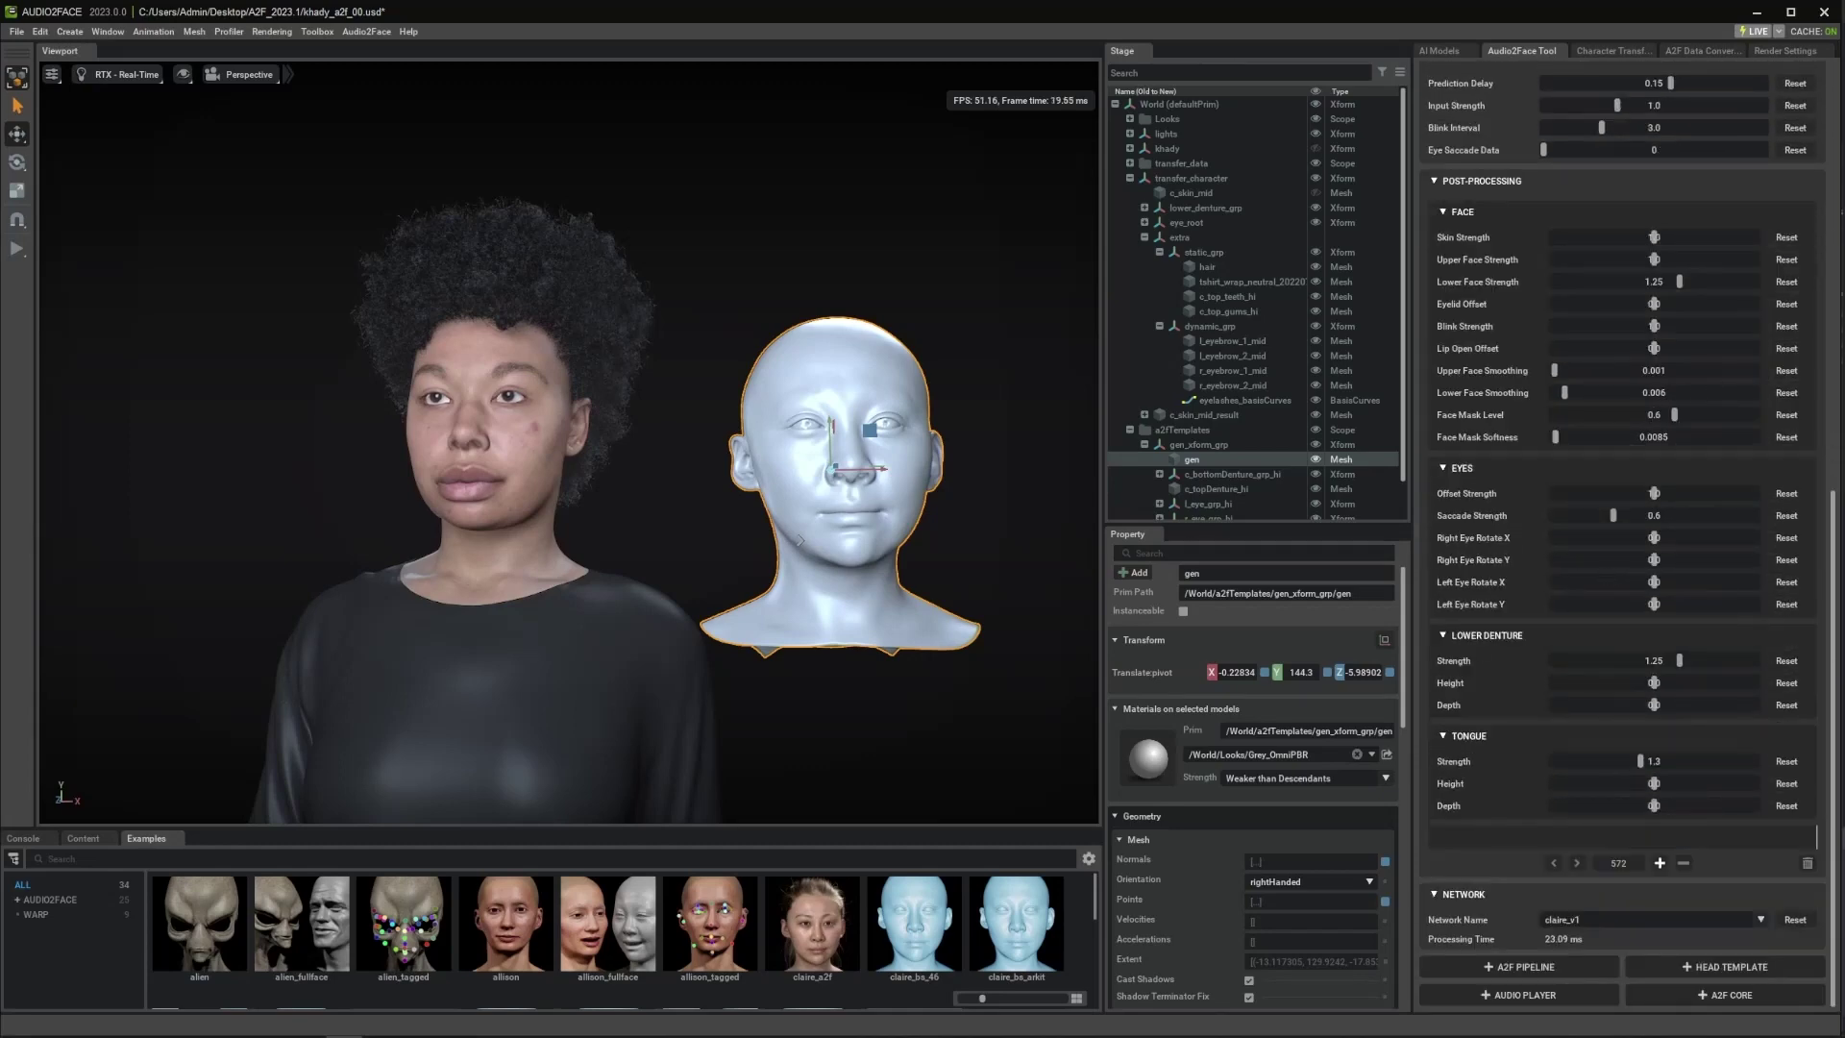
click(1599, 920)
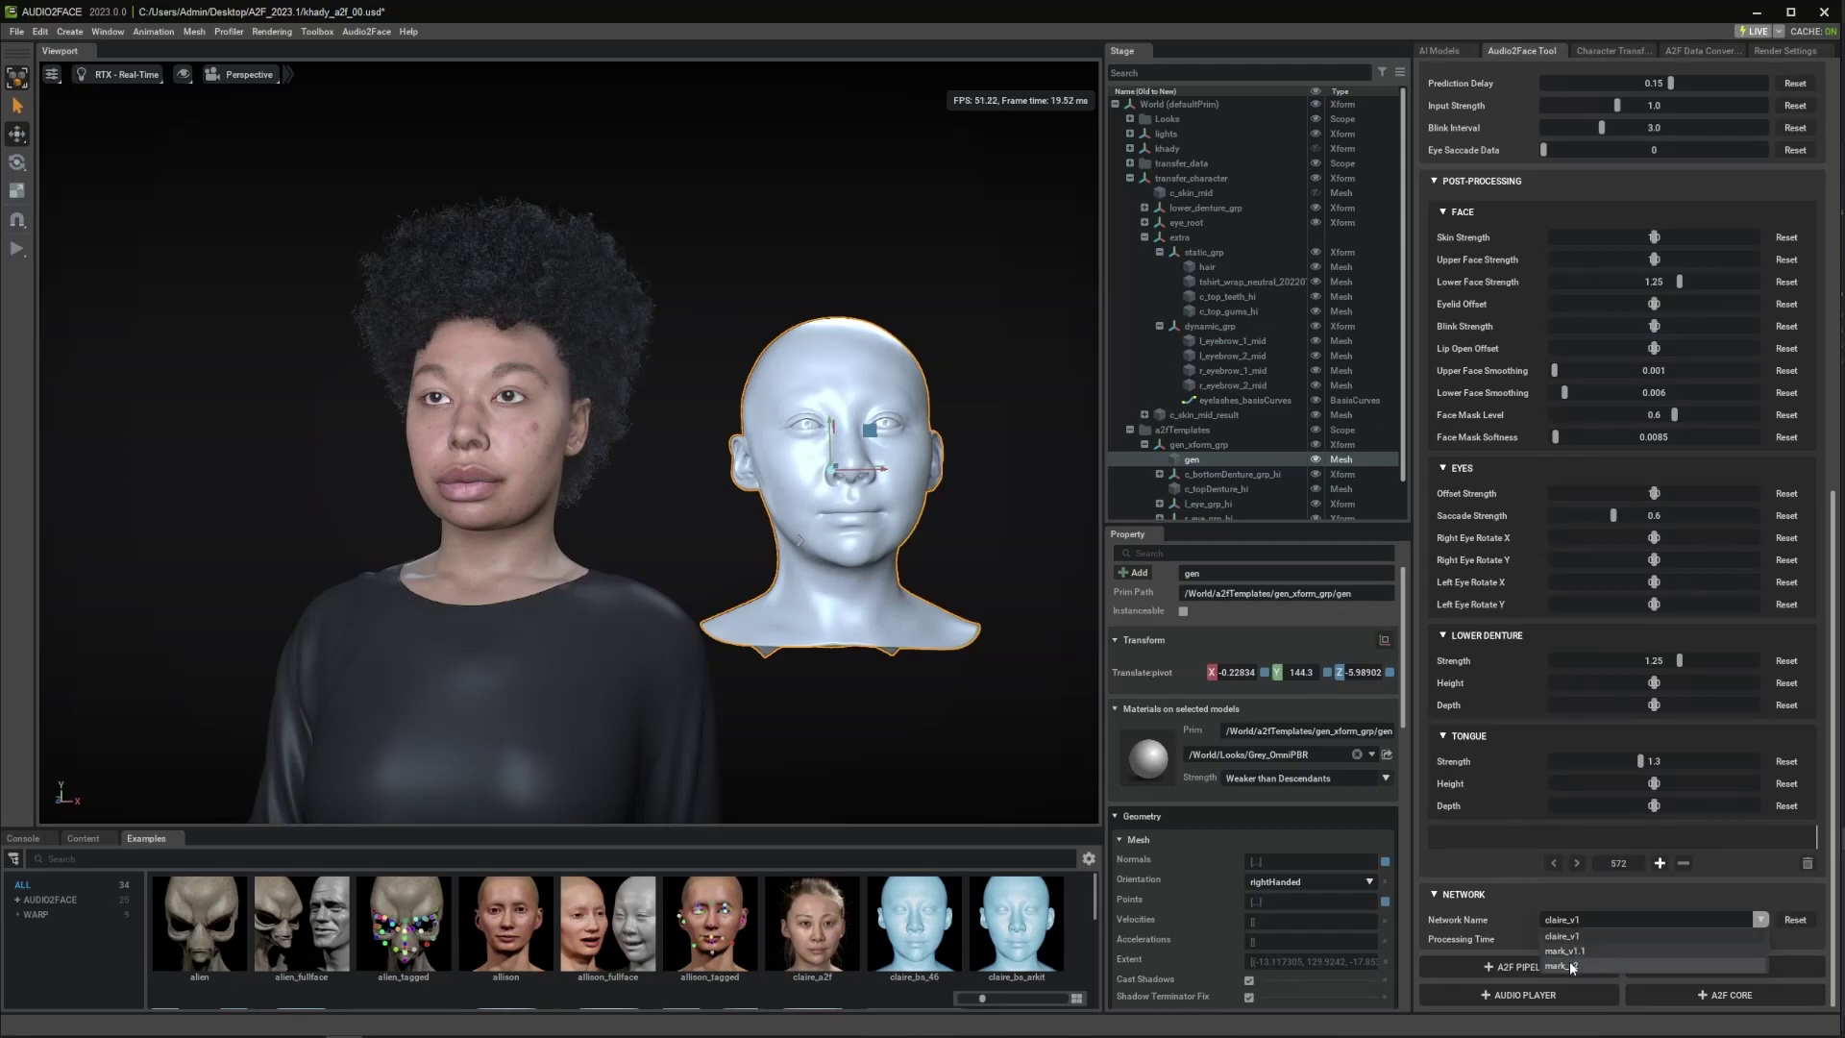
click(1570, 963)
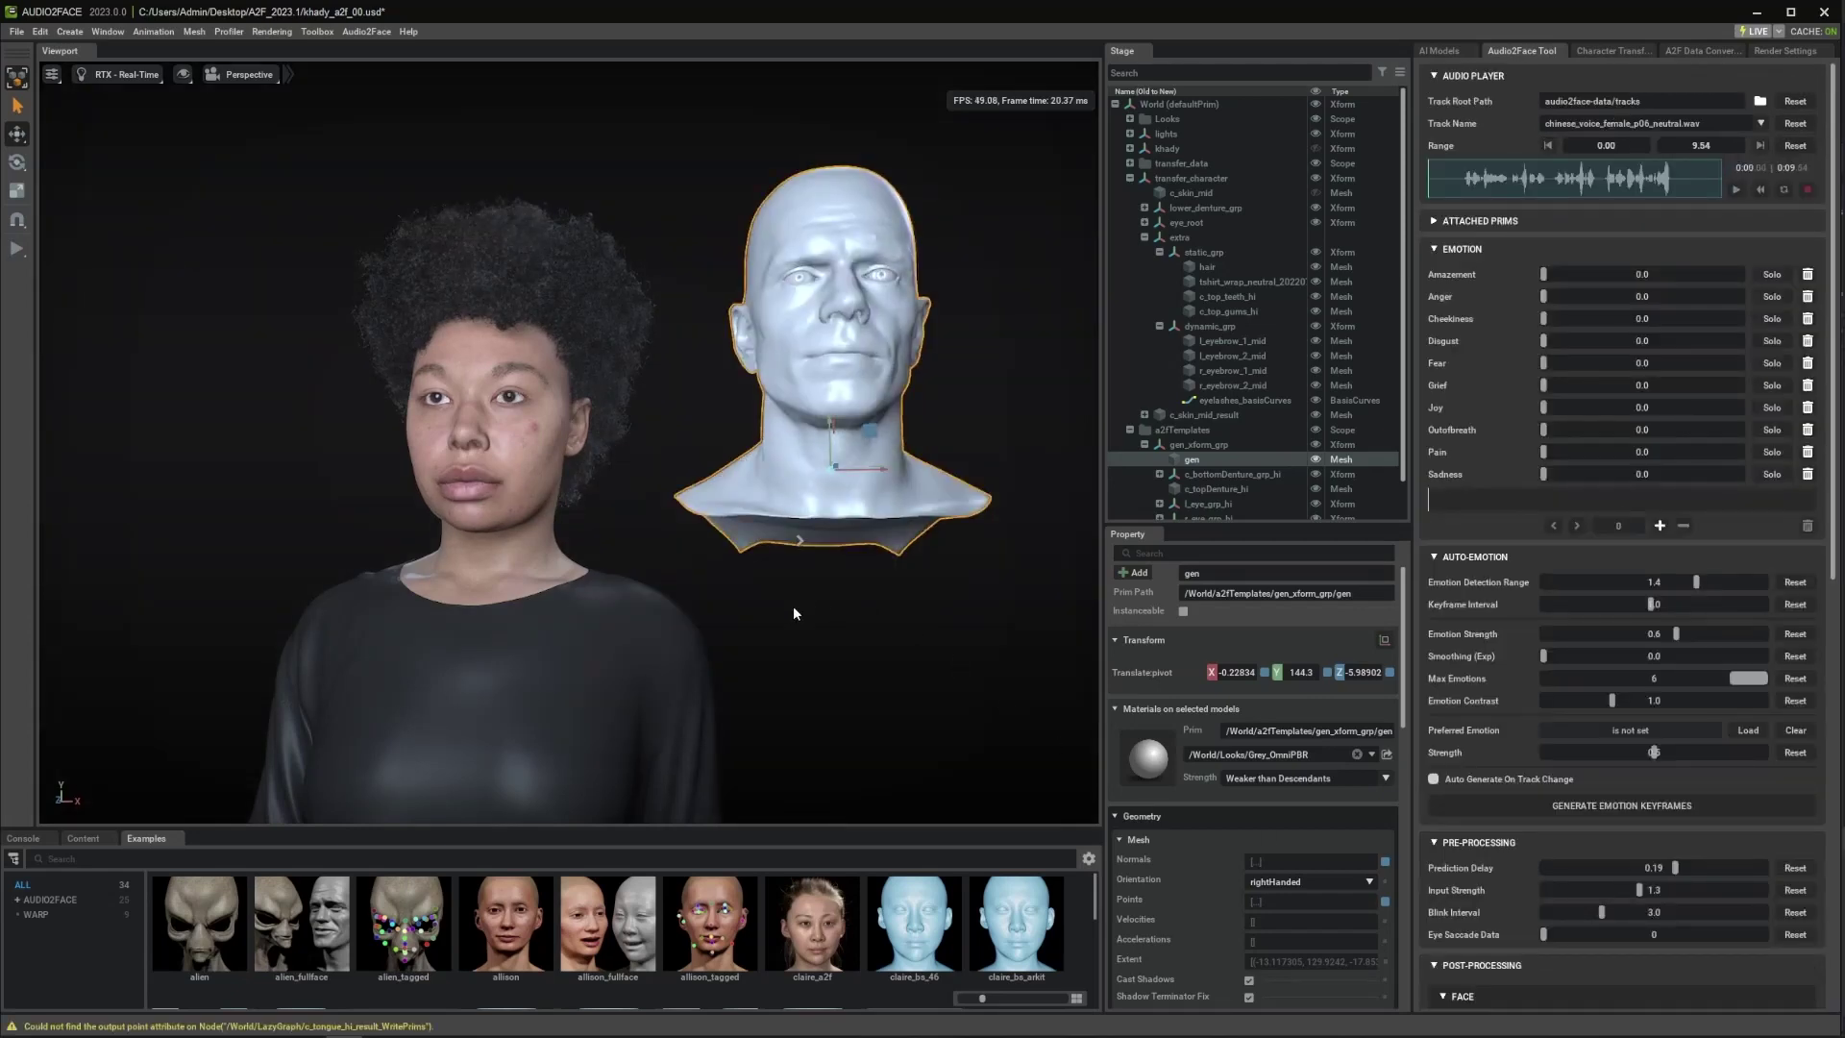
middle_drag(790, 610, 809, 623)
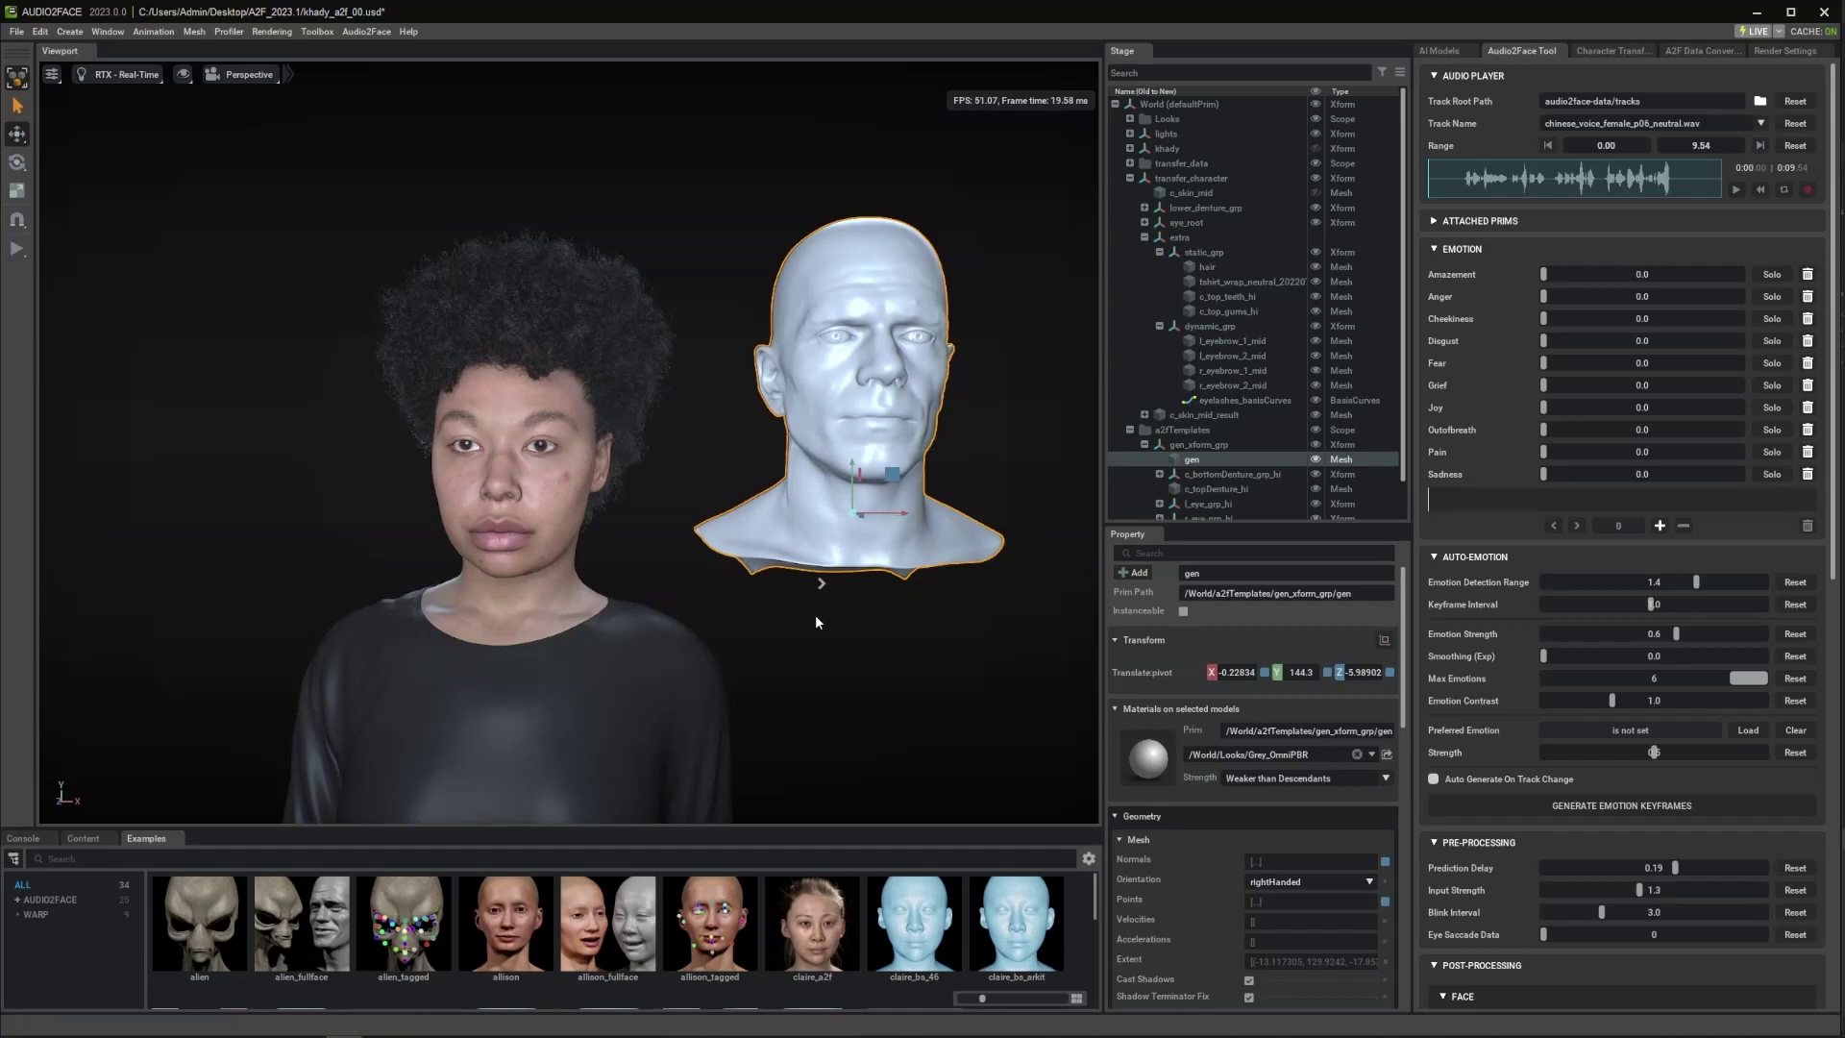
- Play the current Chinese track with the Mark network to check the character's animation, pausing it partway through
click(1606, 122)
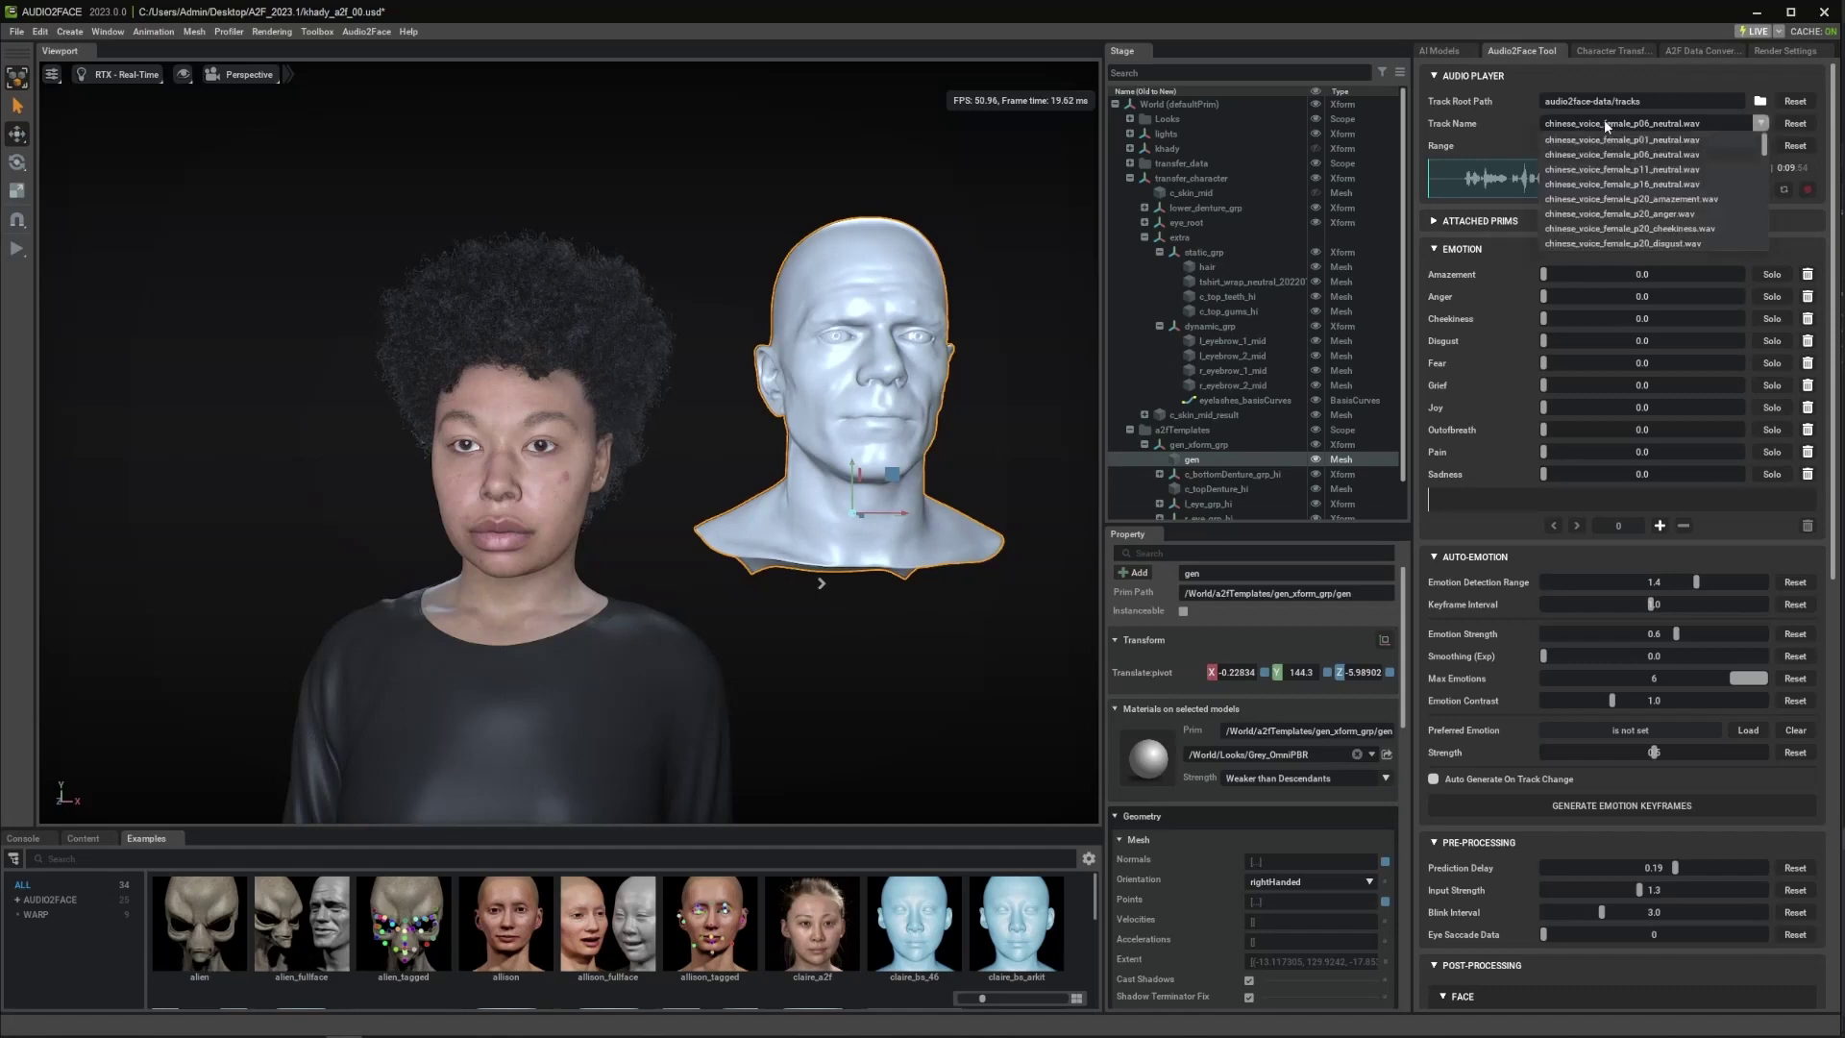
click(1680, 73)
click(1736, 191)
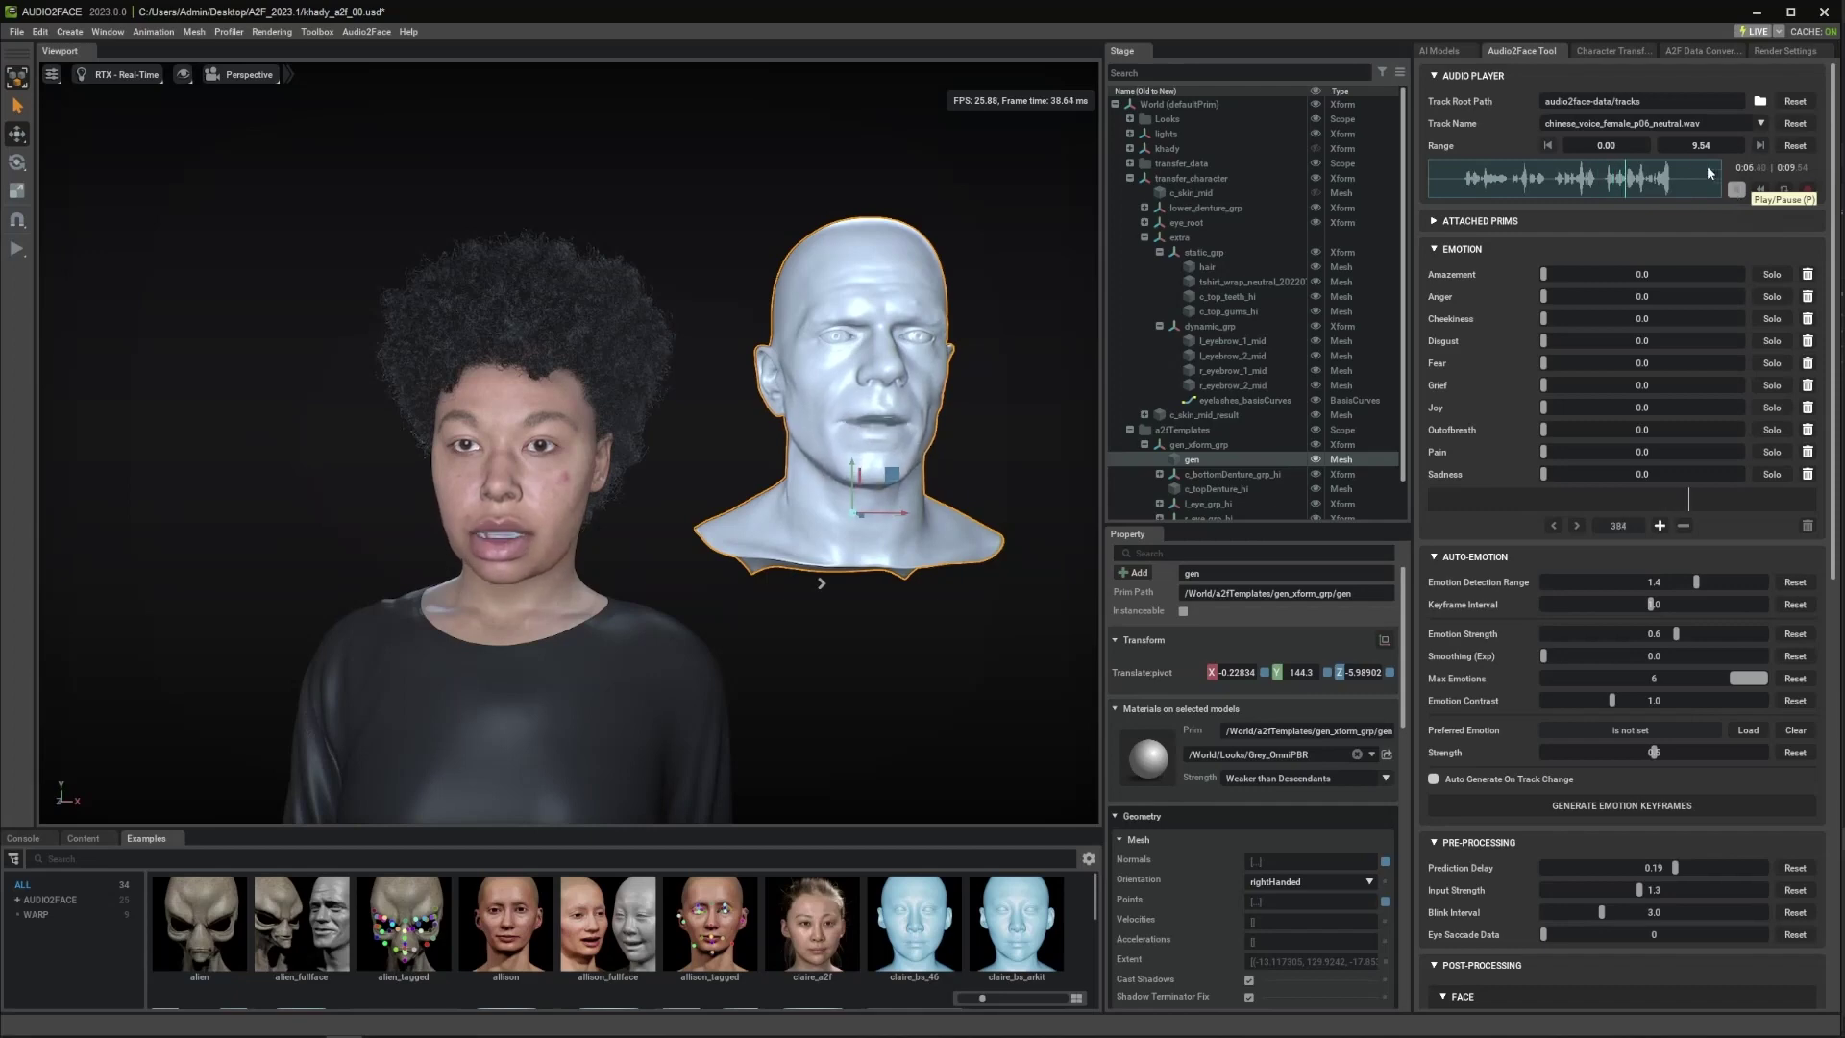
click(1736, 190)
- Load the track english_voice_male_p3_anger.wav and play it on the character
click(1663, 123)
scroll(1670, 180, down, 5)
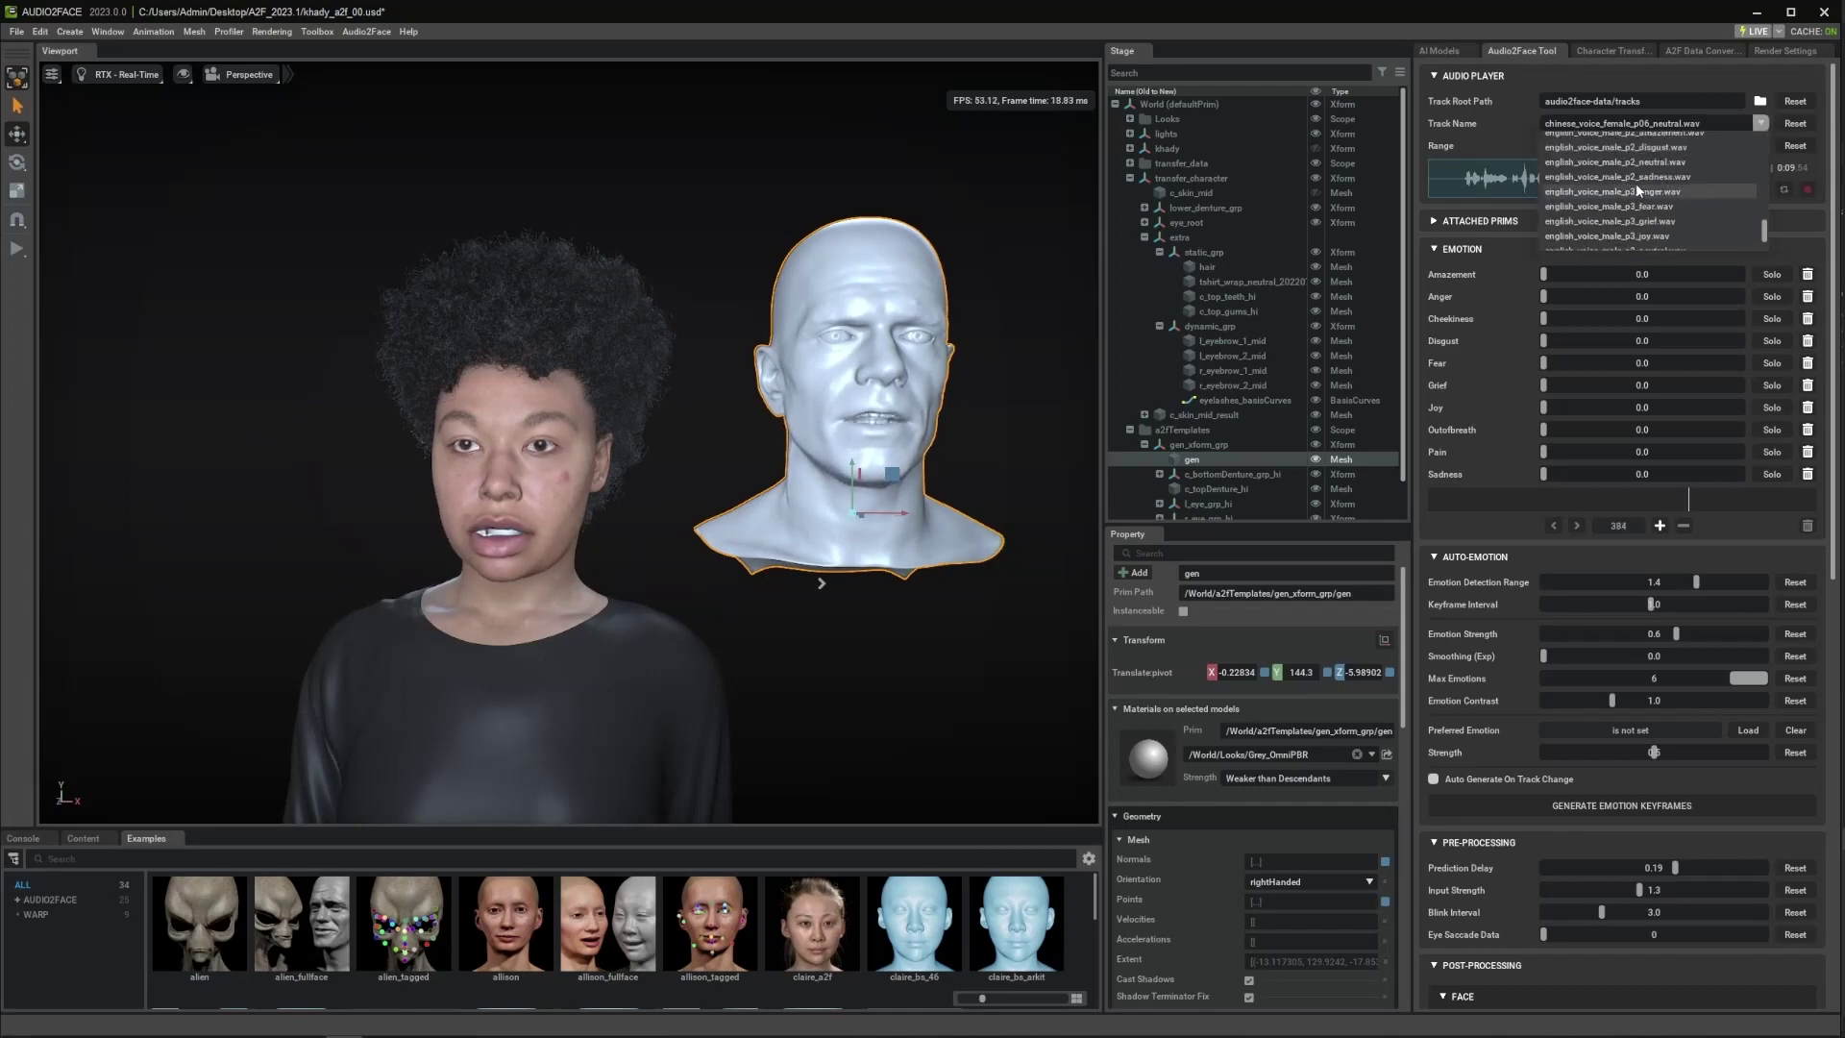
click(1635, 191)
click(1735, 191)
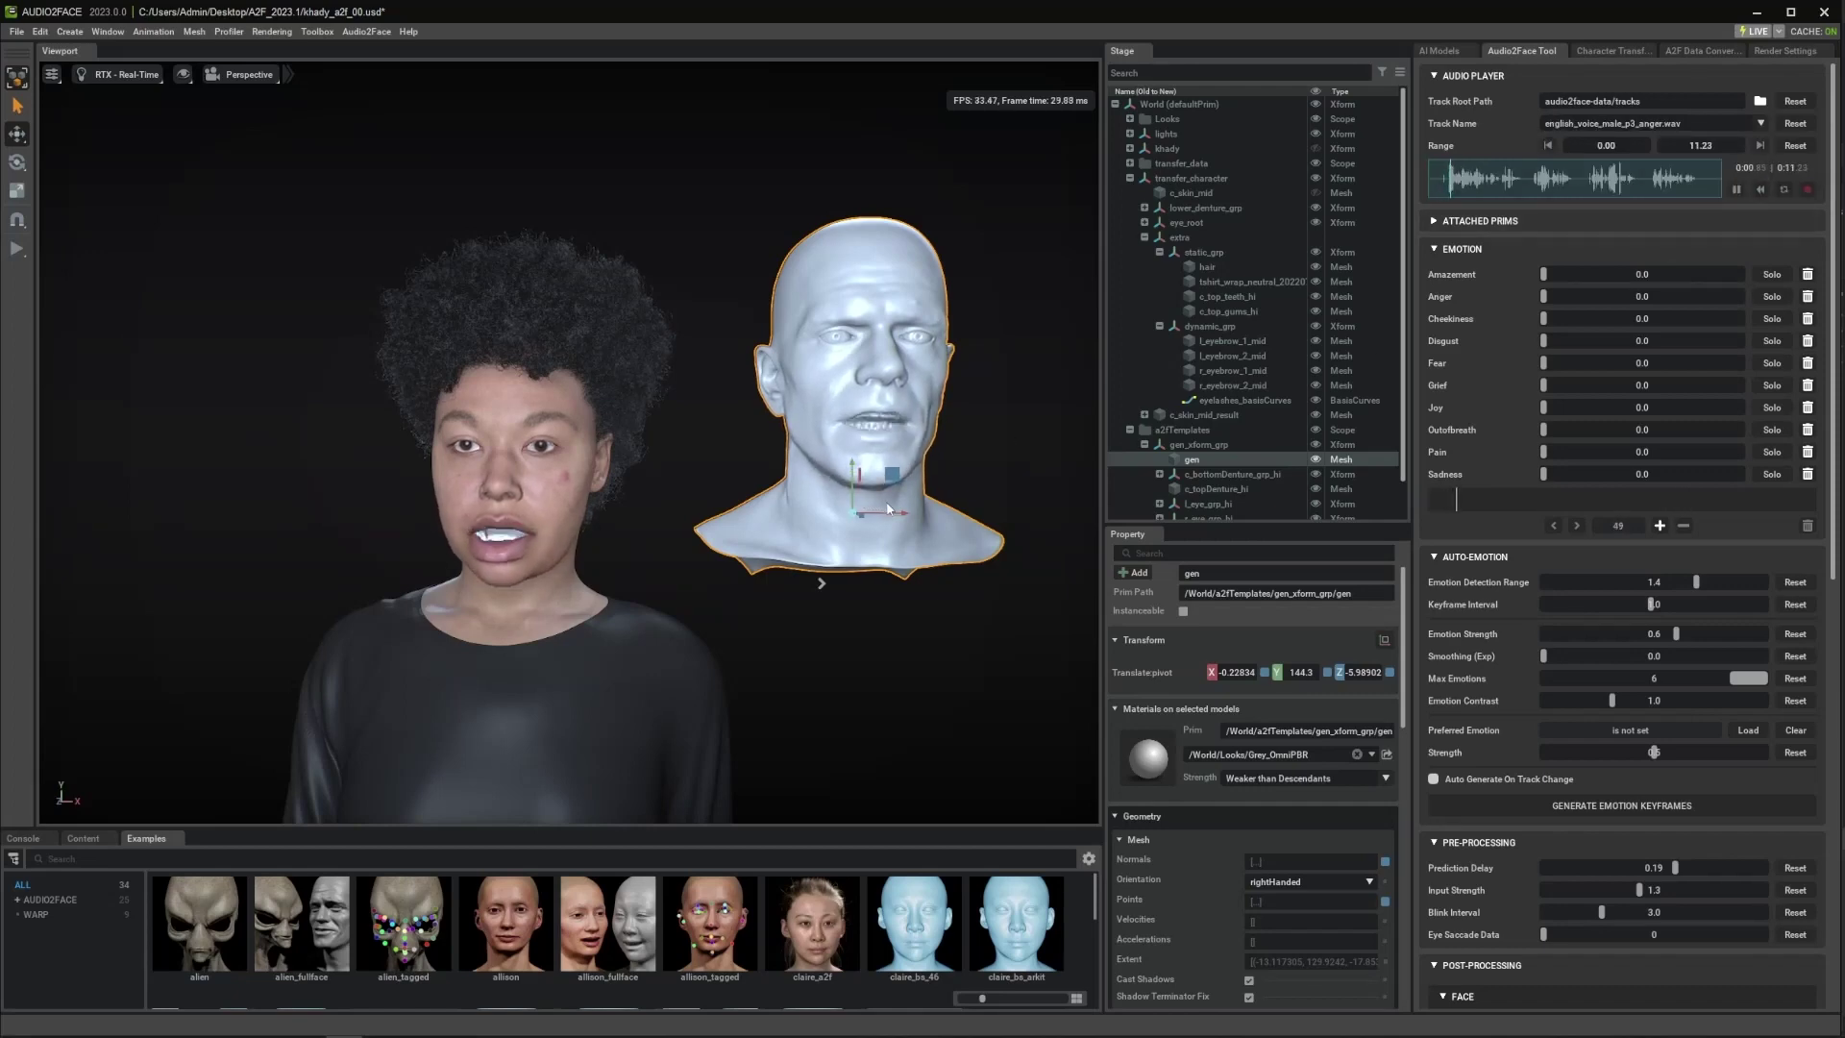